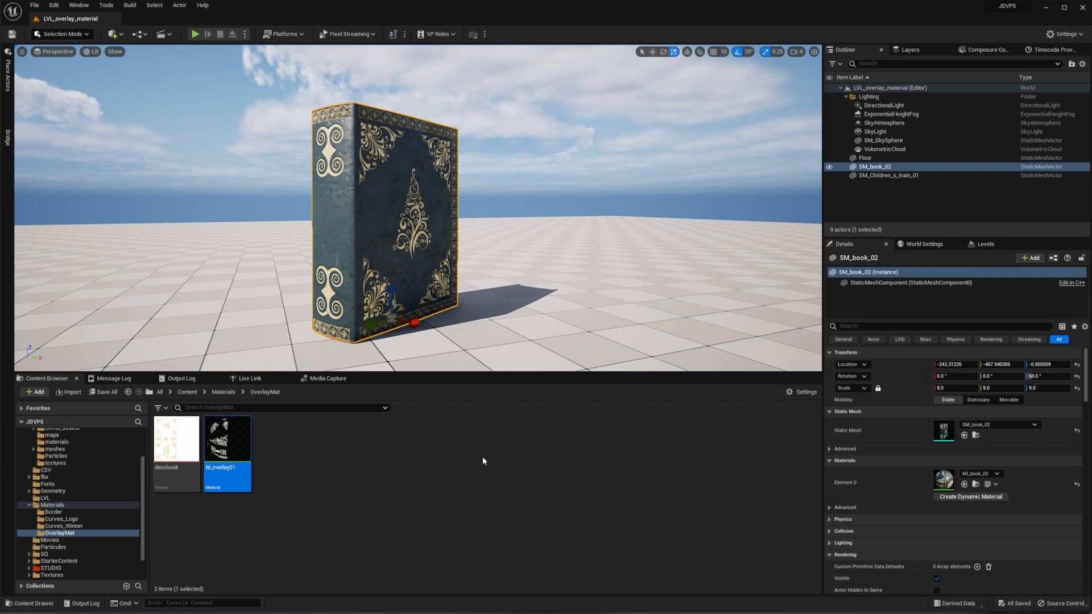
Step: Open the M_overlay01 material, check that its Blend Mode is Translucent, and return to the level
double_click(229, 443)
right_drag(356, 312, 529, 313)
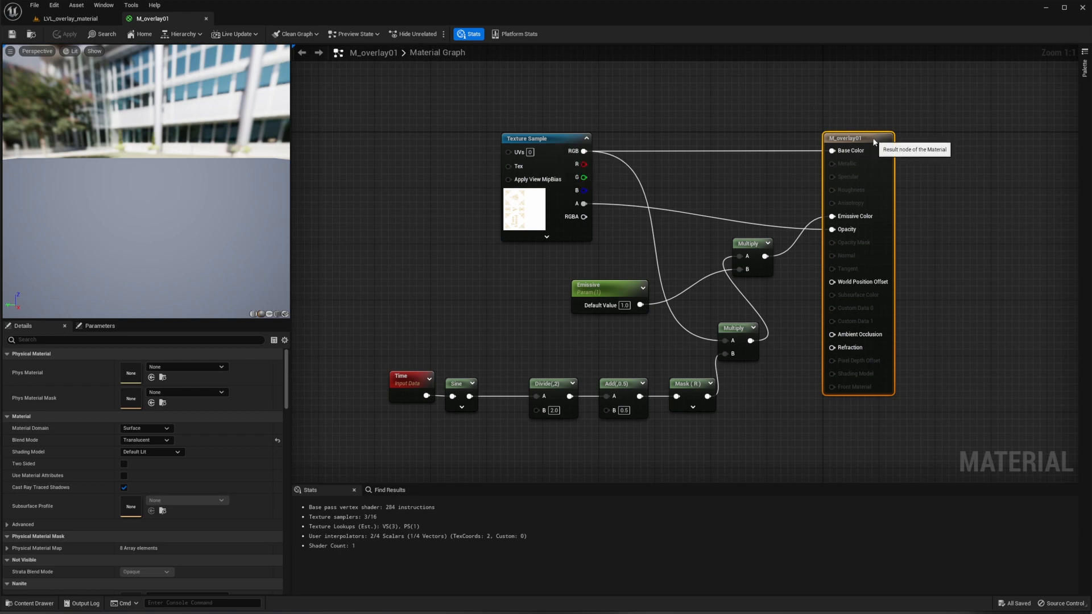
click(146, 441)
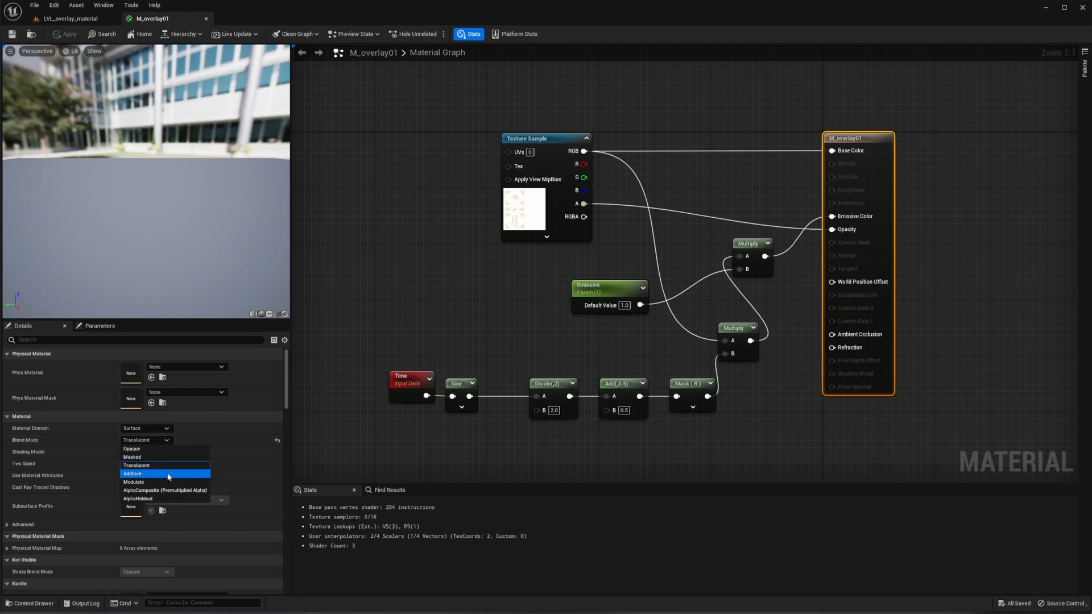
click(142, 466)
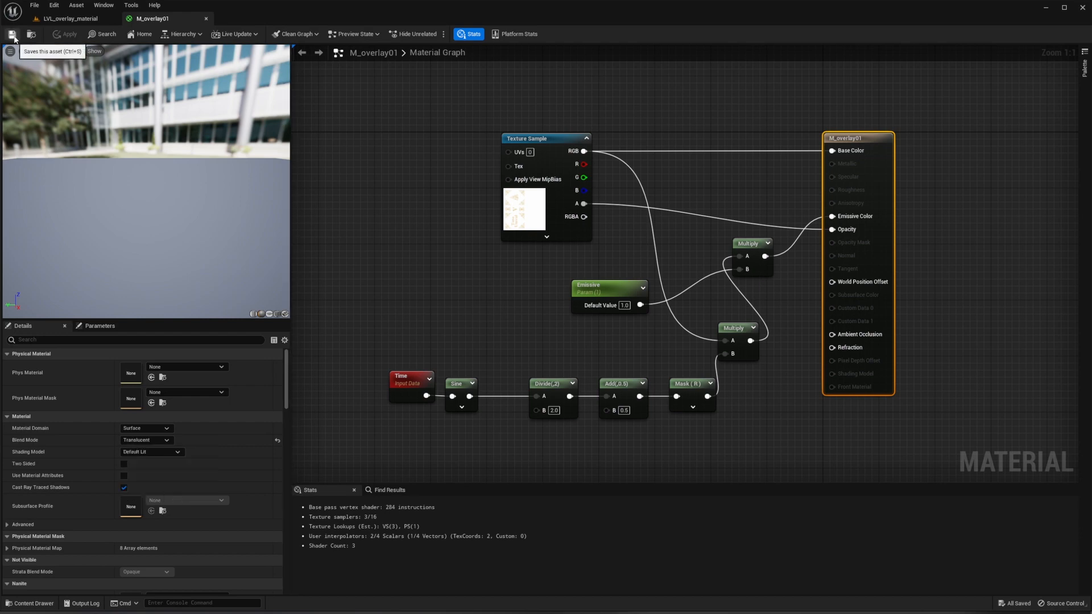
click(68, 19)
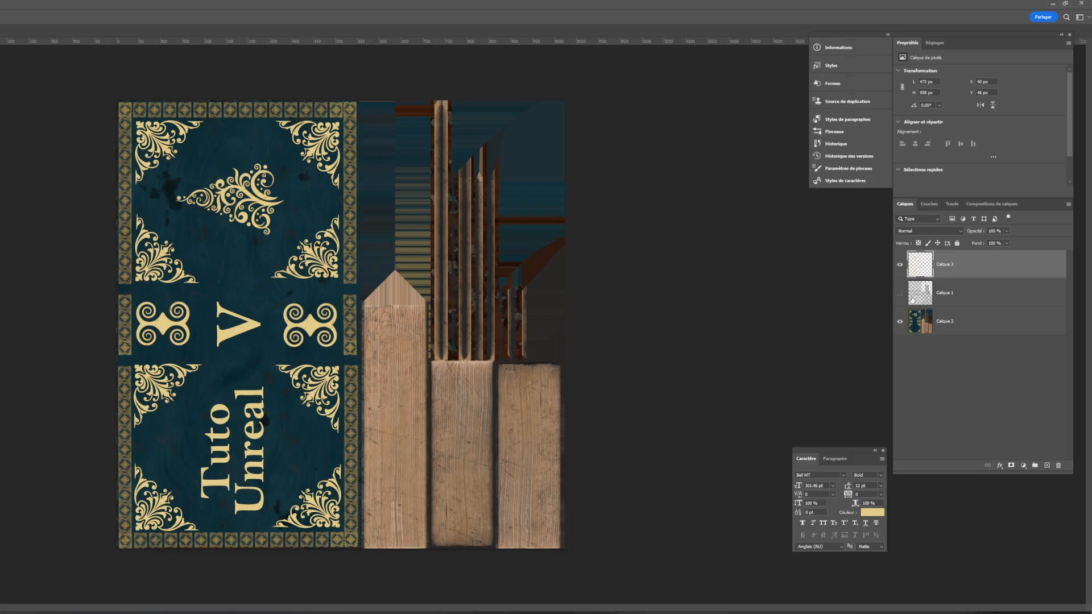
Step: In Photoshop, toggle the visibility of layers Calque 2 and Calque 3 to compare the gold ornaments with the book texture
click(901, 325)
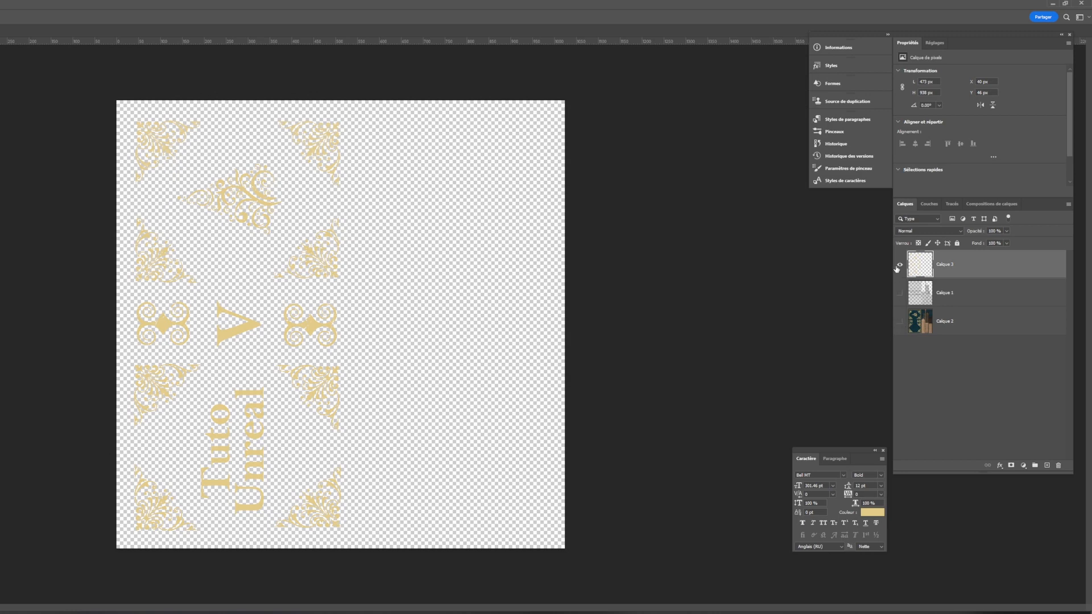
click(898, 265)
click(900, 322)
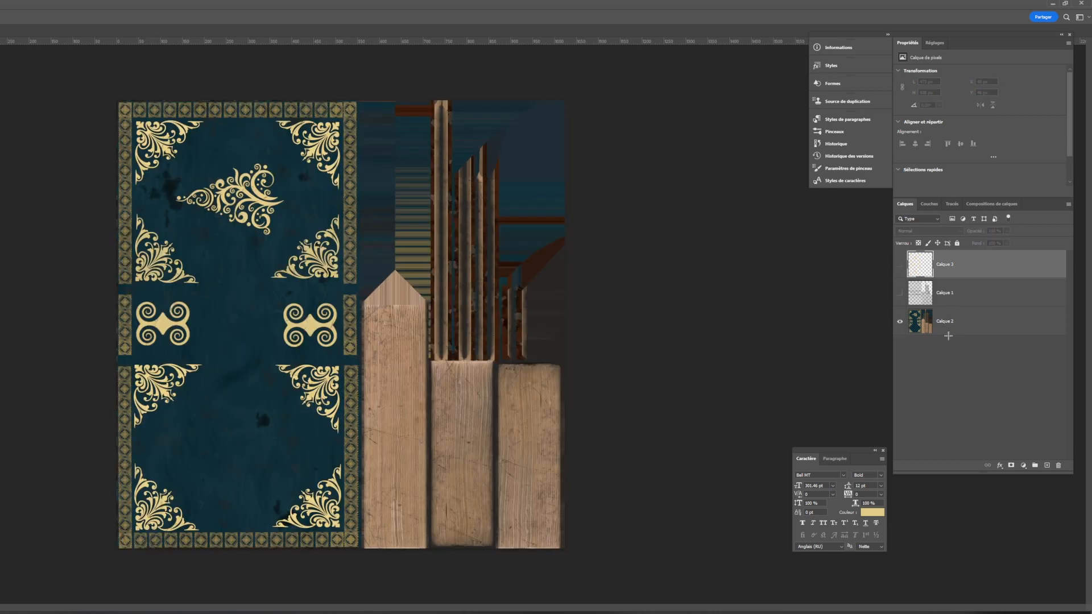
click(900, 265)
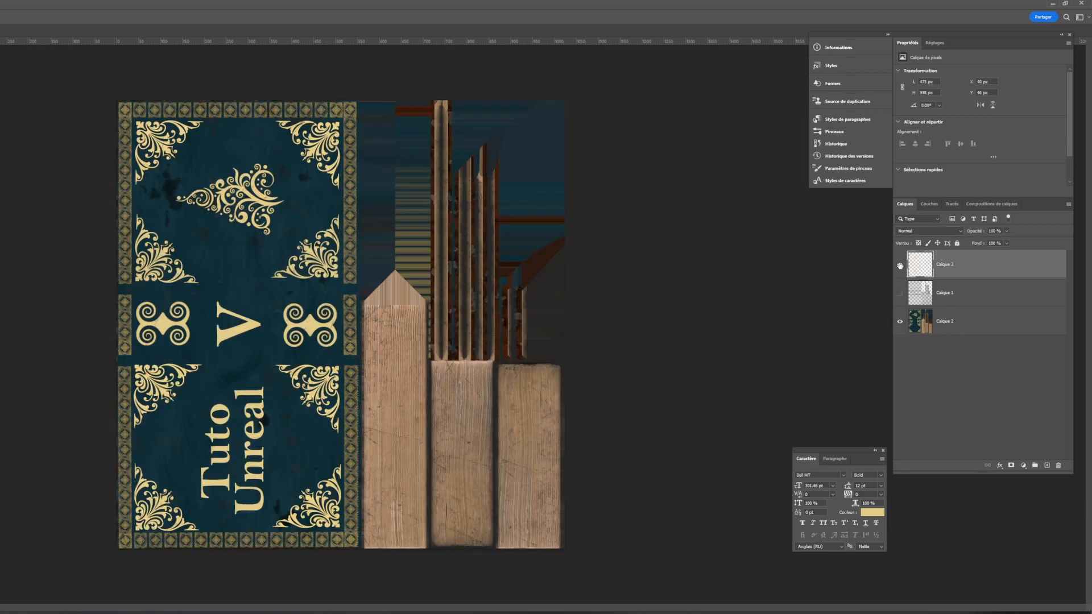
click(900, 322)
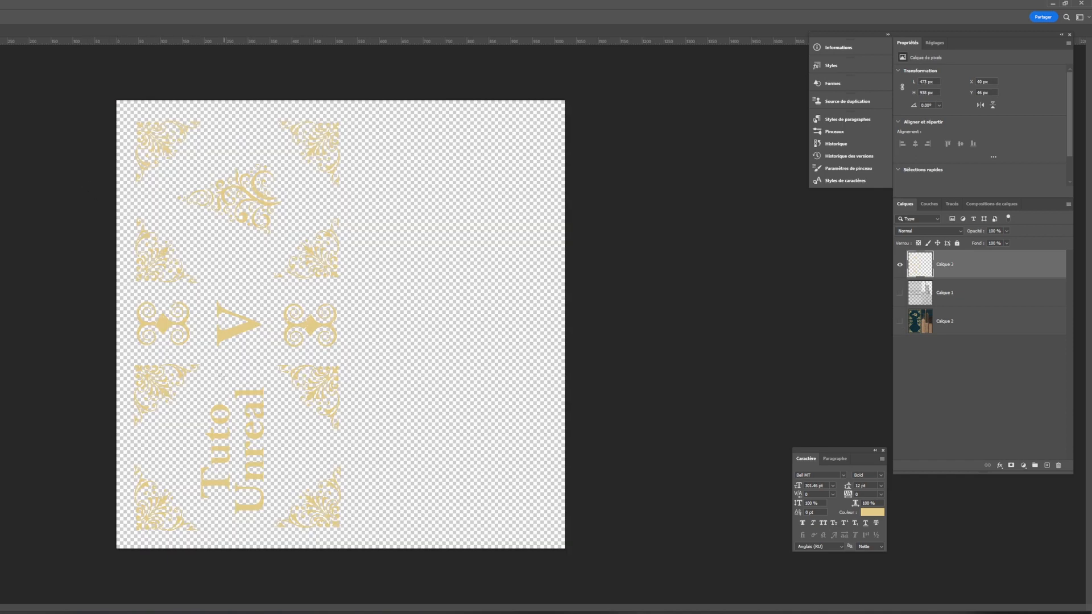
click(900, 322)
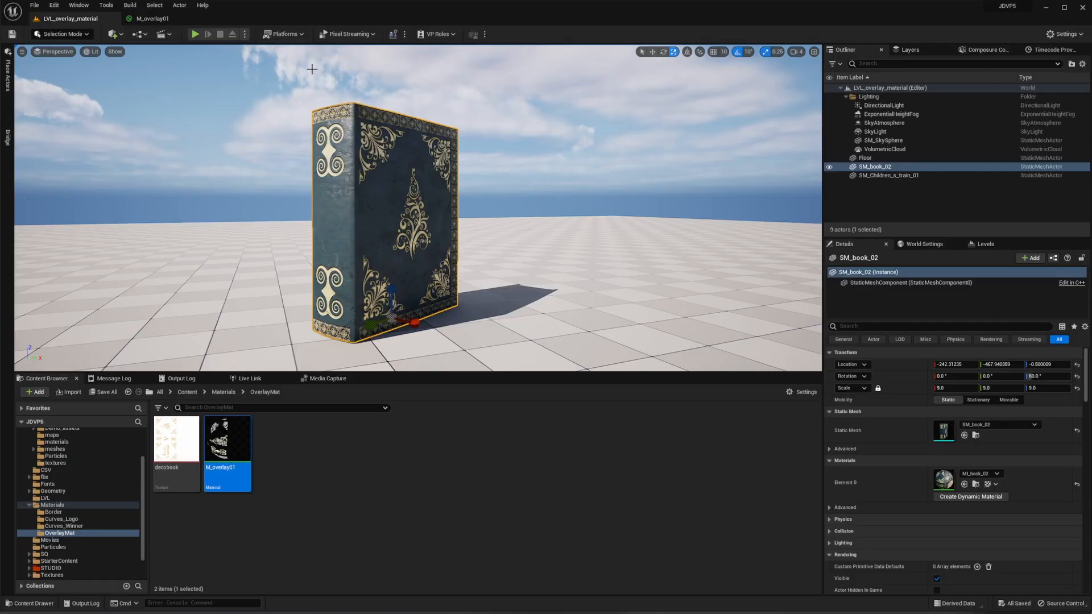
Step: In Unreal Editor, review the Sine and Texture Sample nodes of M_overlay01 and preview the material on a plane
click(153, 19)
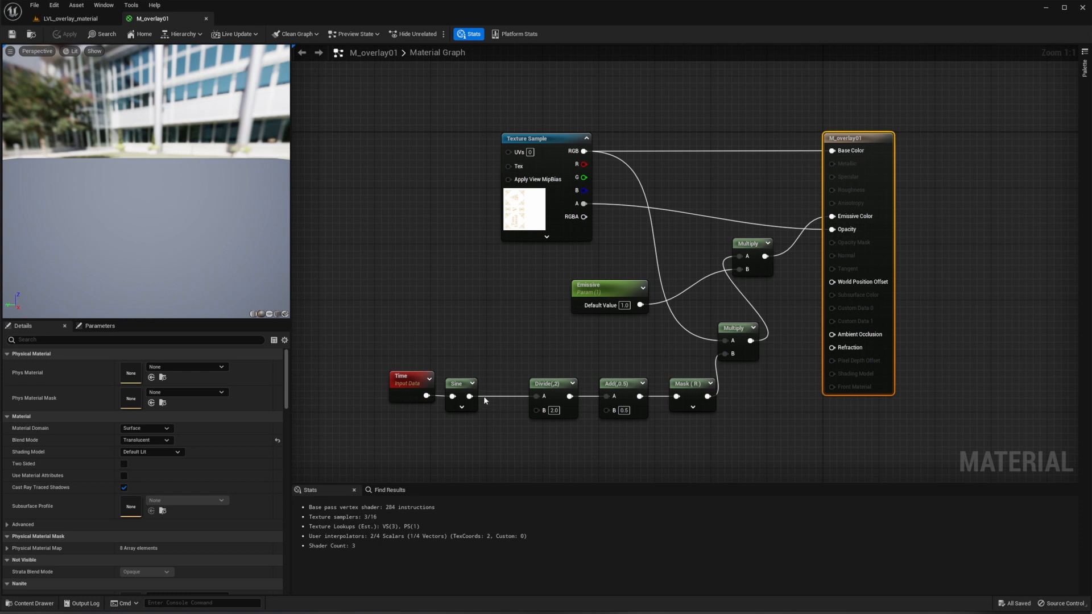
drag(456, 384, 463, 384)
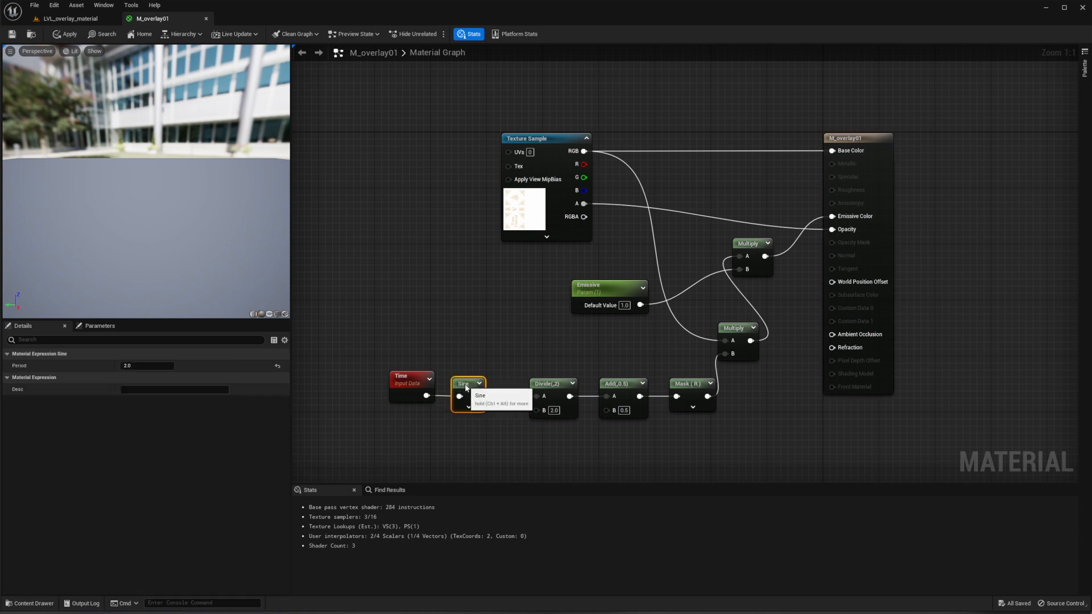
click(569, 138)
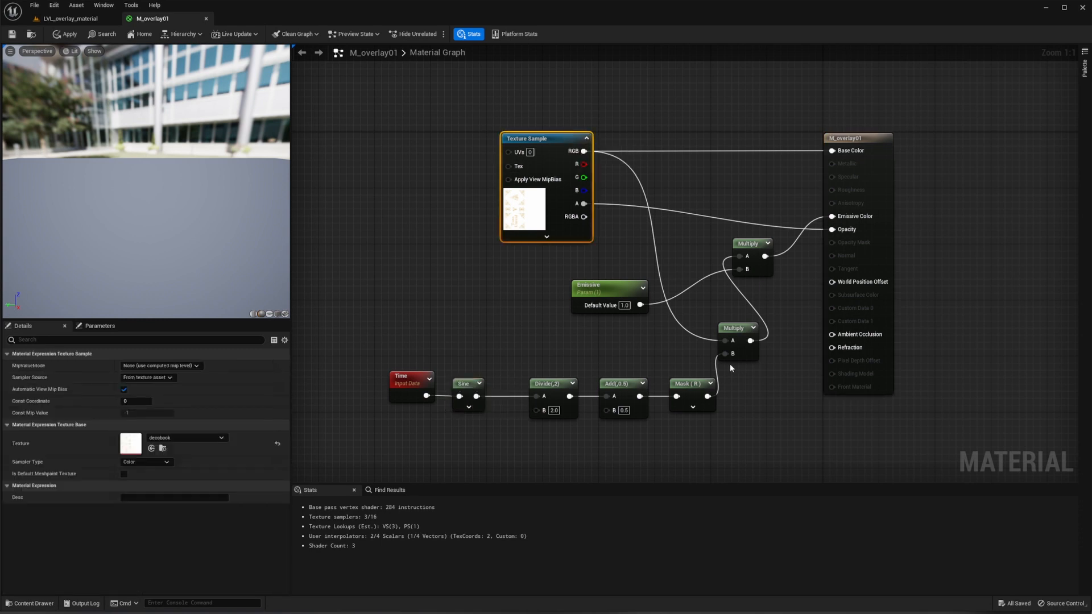
click(269, 314)
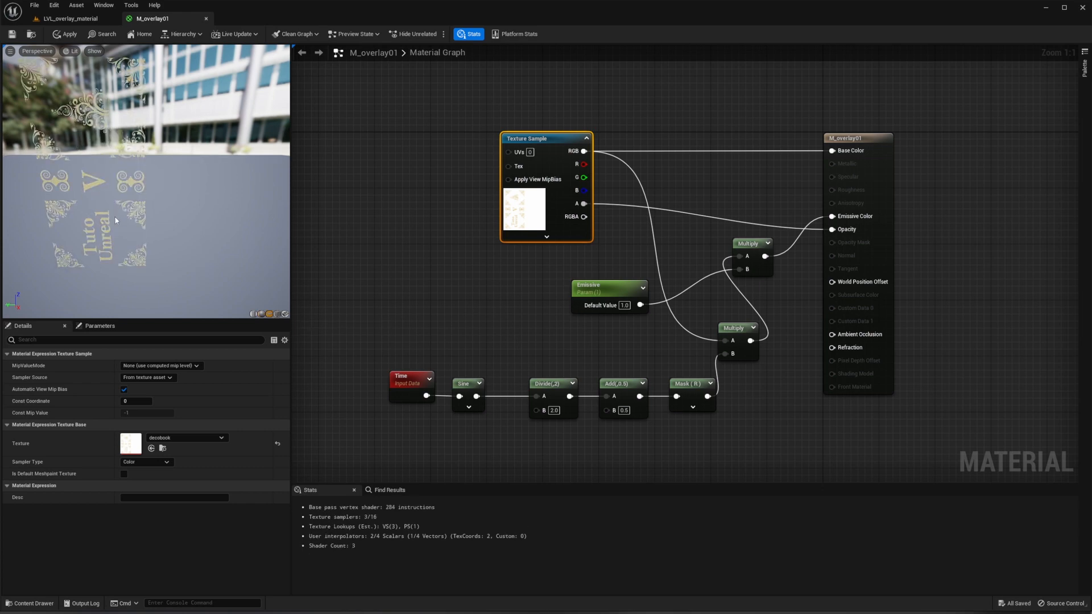
scroll(107, 182, up, 3)
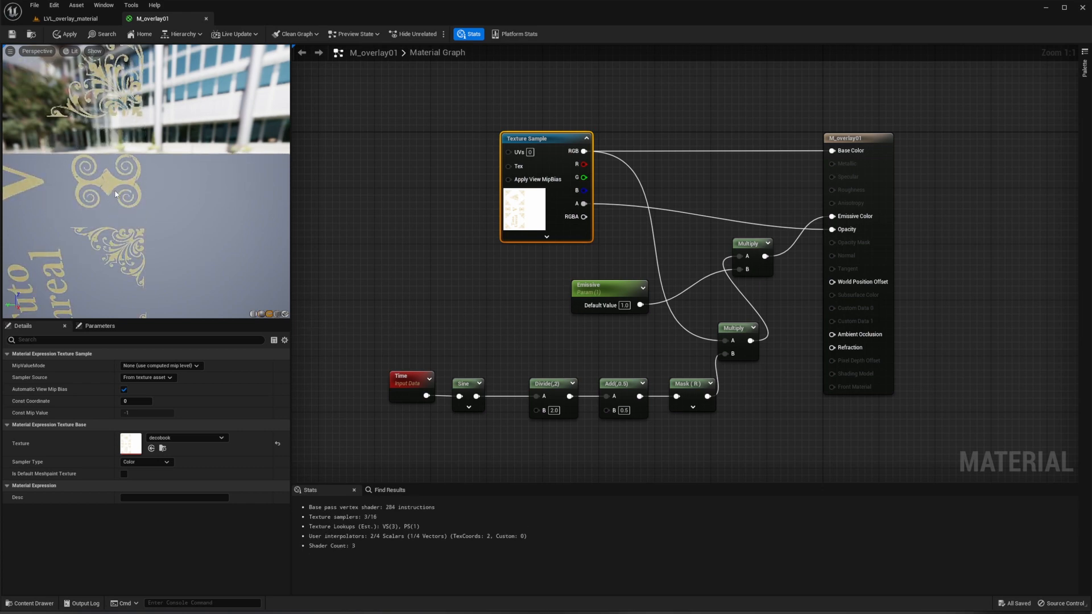
Step: Try a default value of 5 for the Emissive parameter in M_overlay01, and settle on 3
click(611, 293)
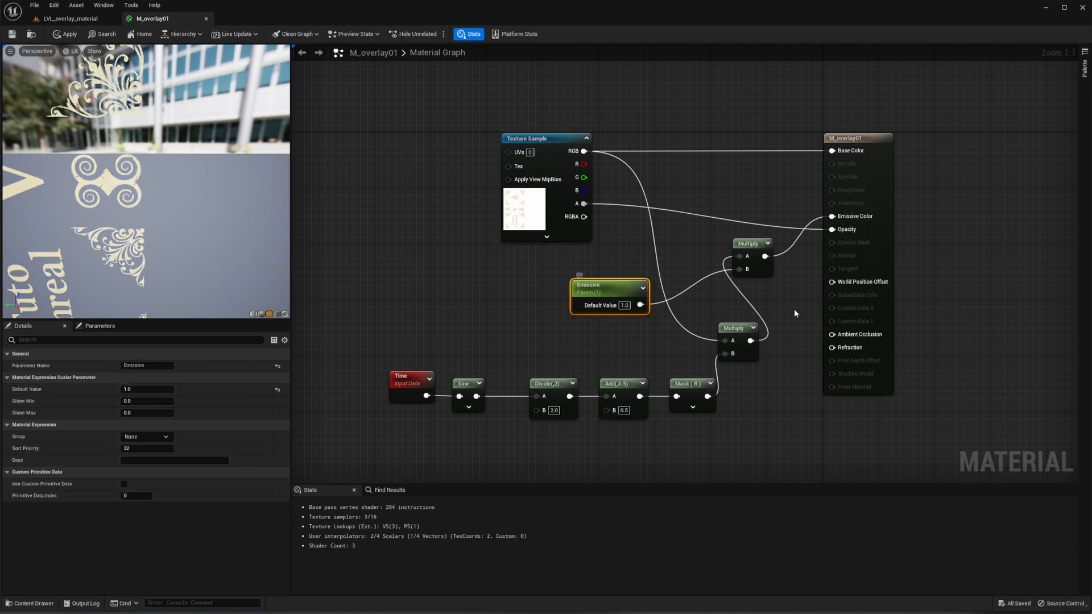
click(624, 306)
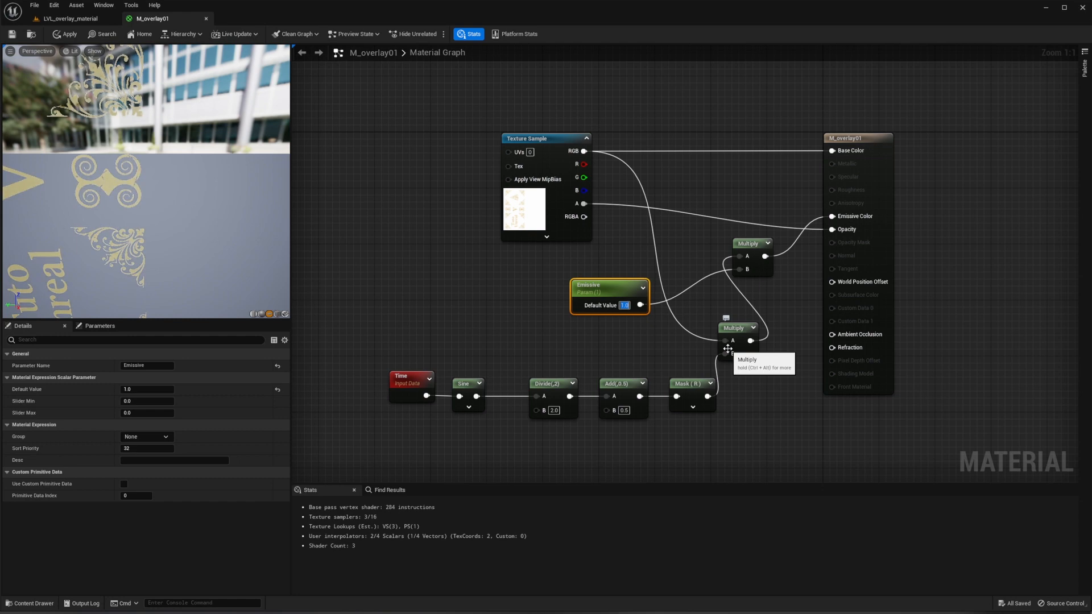
text(5)
key(Return)
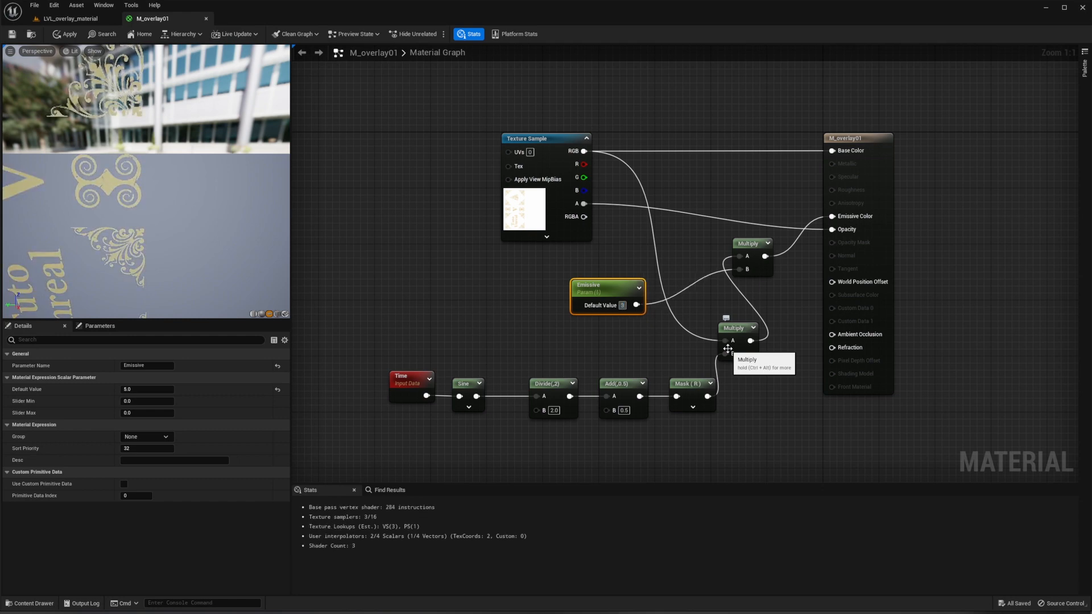
text(3)
key(Return)
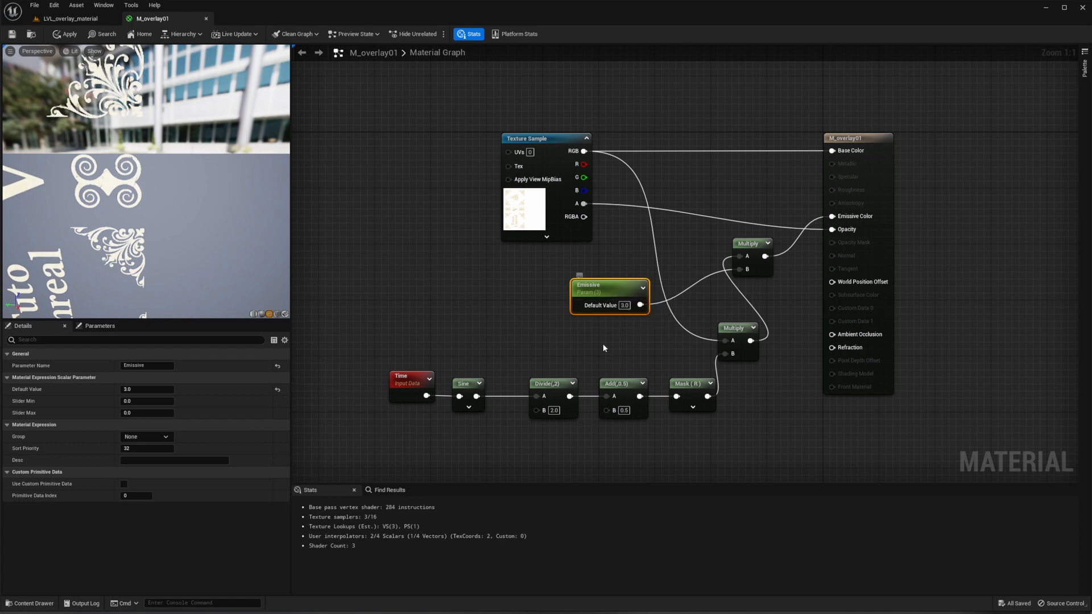
click(516, 292)
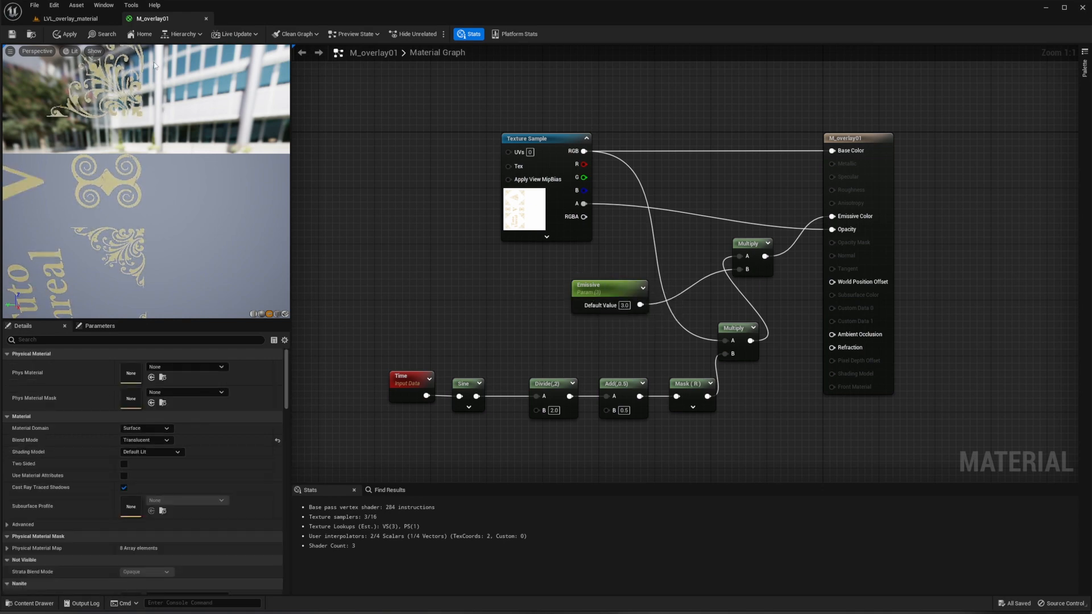
Step: Back in the level, assign M_overlay01 as the Overlay Material of SM_book_02 in its rendering properties
click(70, 18)
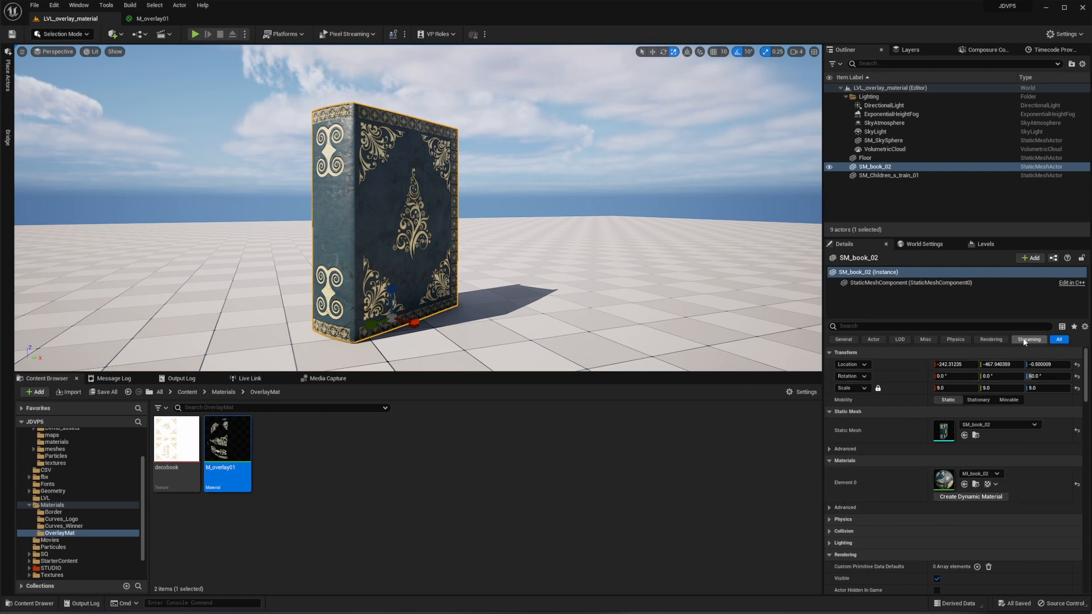
click(992, 340)
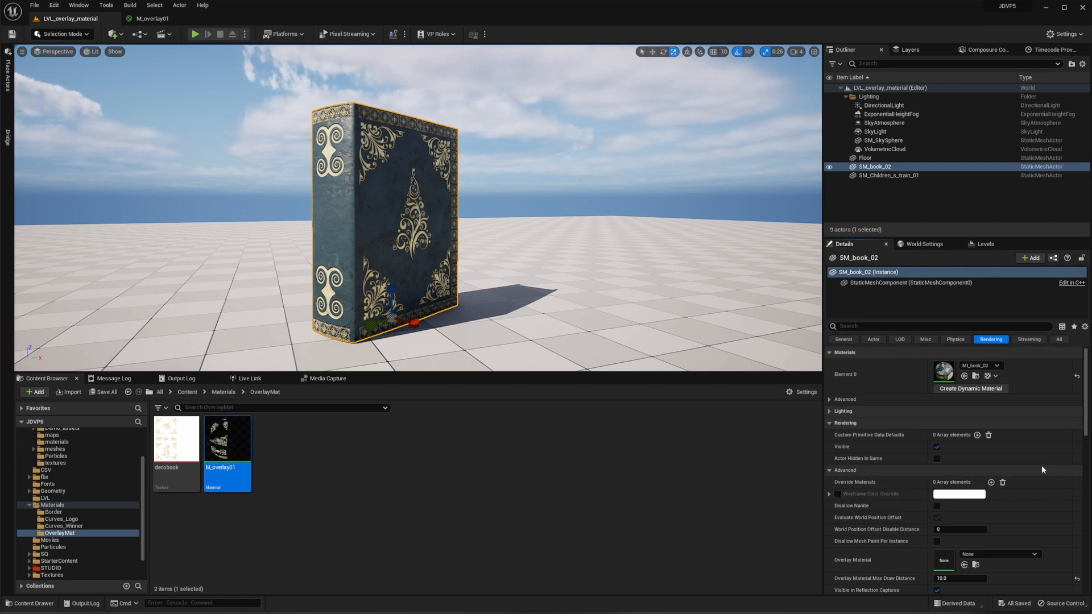
scroll(903, 456, down, 2)
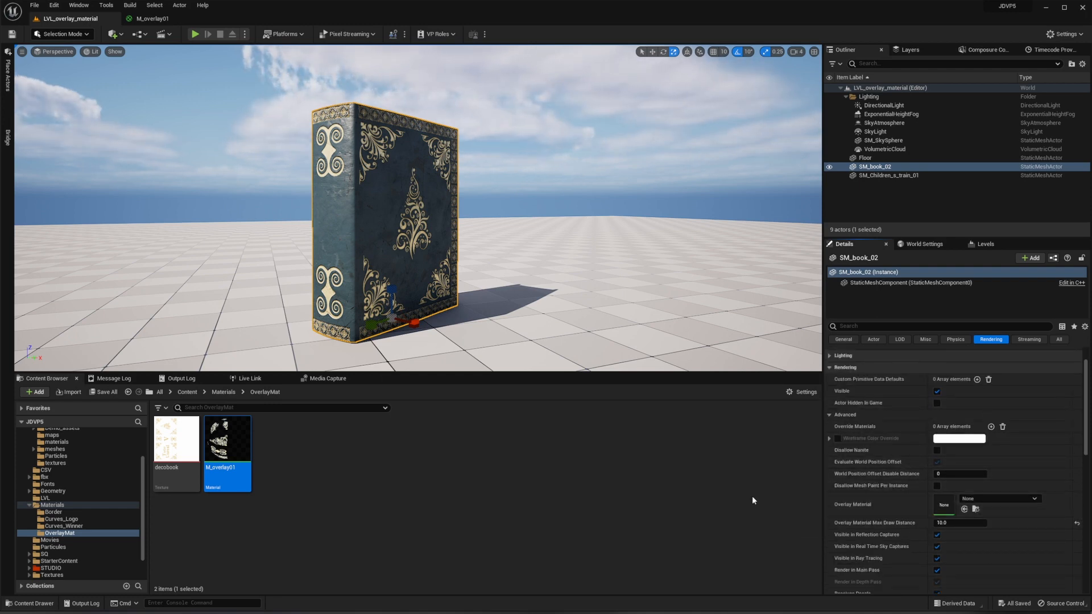
mouse_move(250, 435)
mouse_down()
mouse_move(545, 447)
mouse_move(933, 494)
mouse_up()
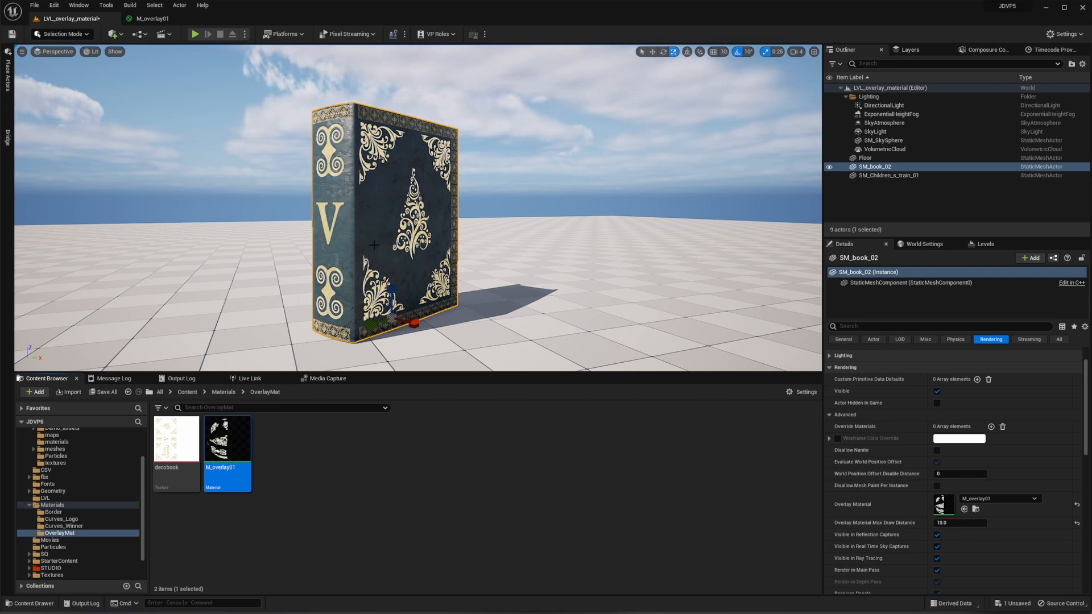
Step: Inspect the overlay on SM_book_02 in the viewport, keeping the book selected and framed
click(441, 337)
key(w)
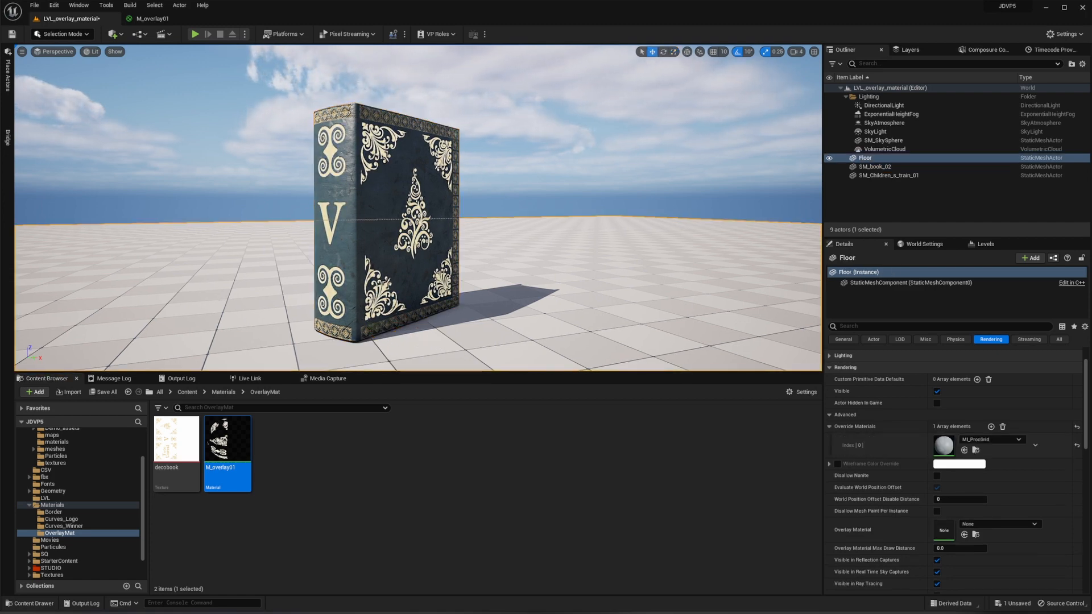
click(410, 266)
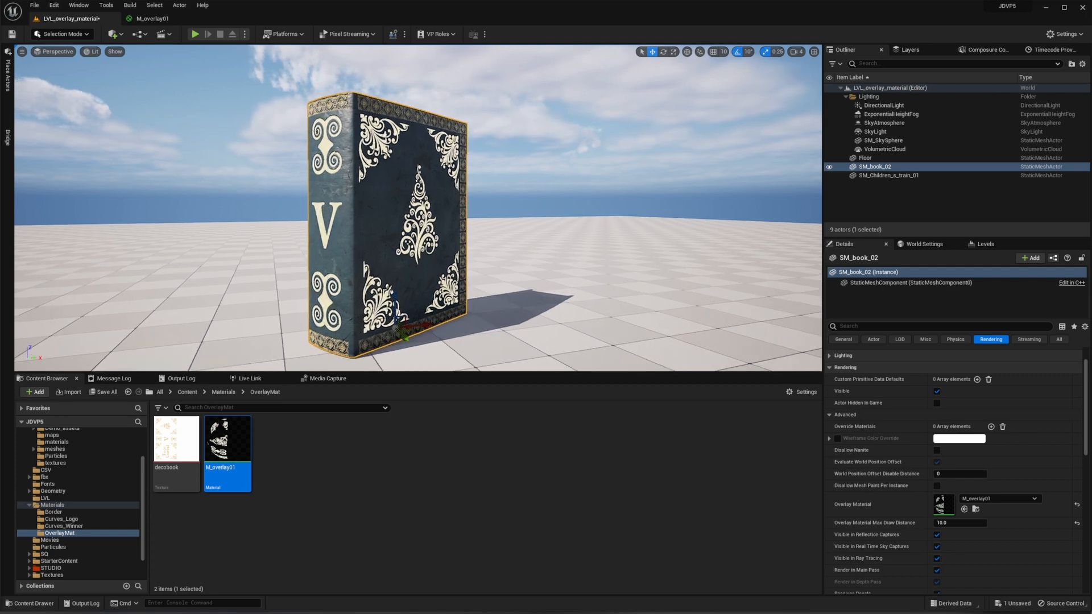
key(f)
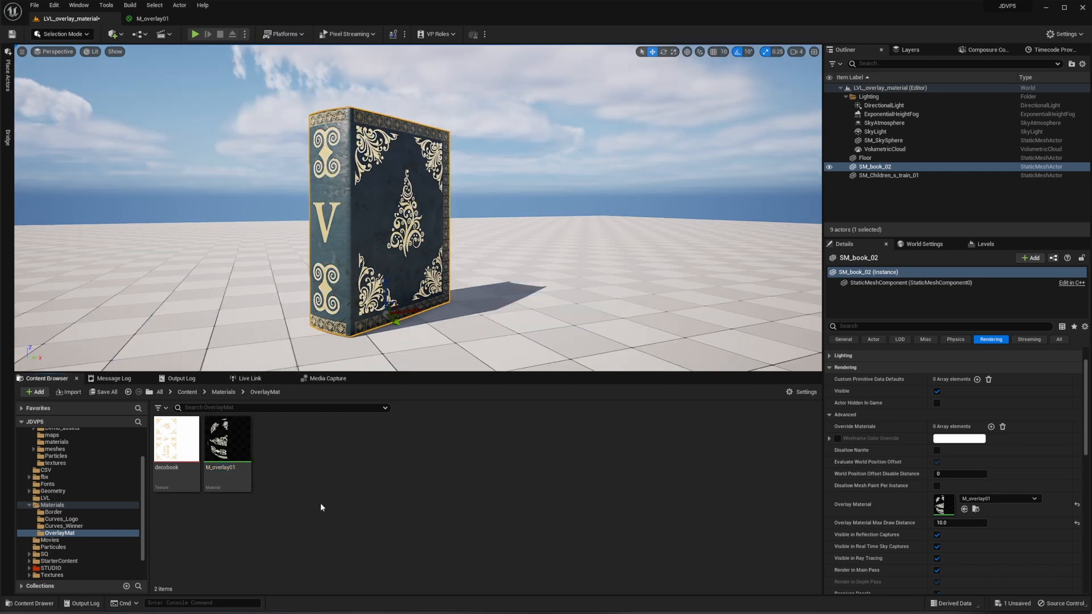
Step: Create a new material named M_overlay02 in the OverlayMat folder
right_click(295, 466)
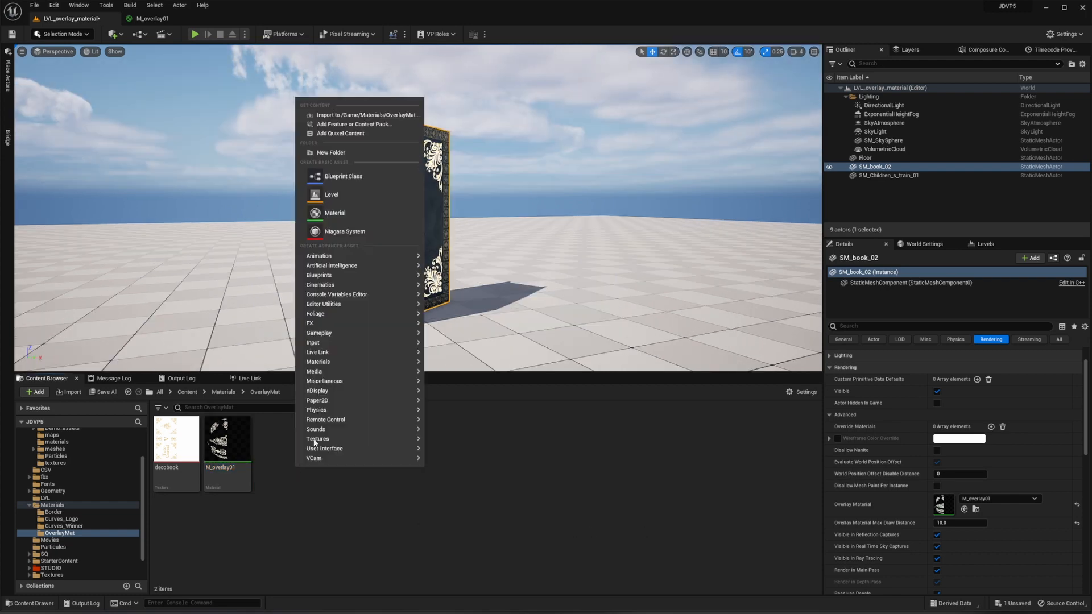
click(335, 213)
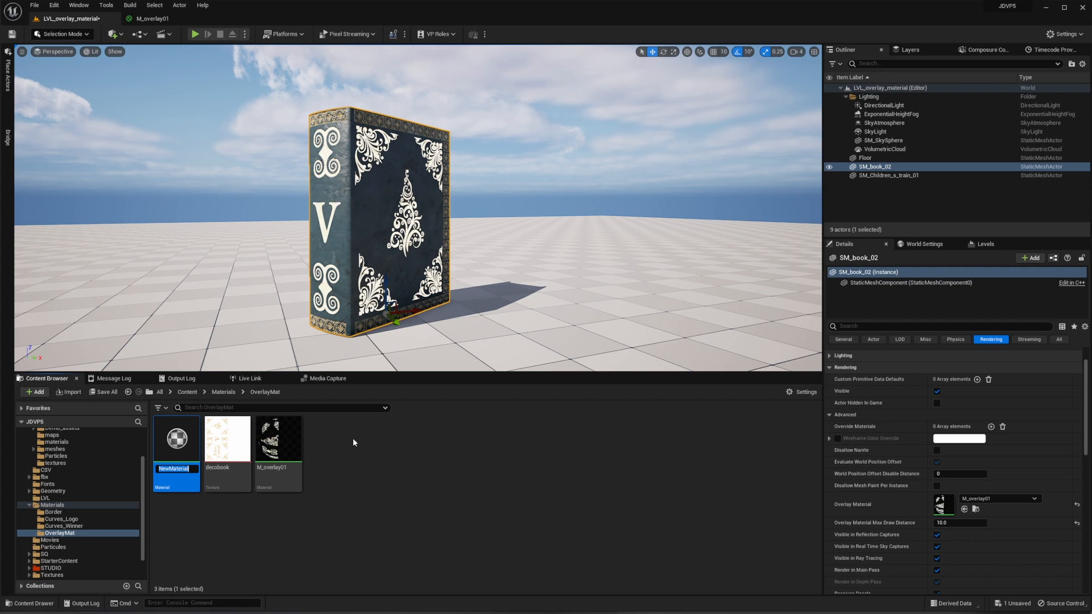
text(M_o)
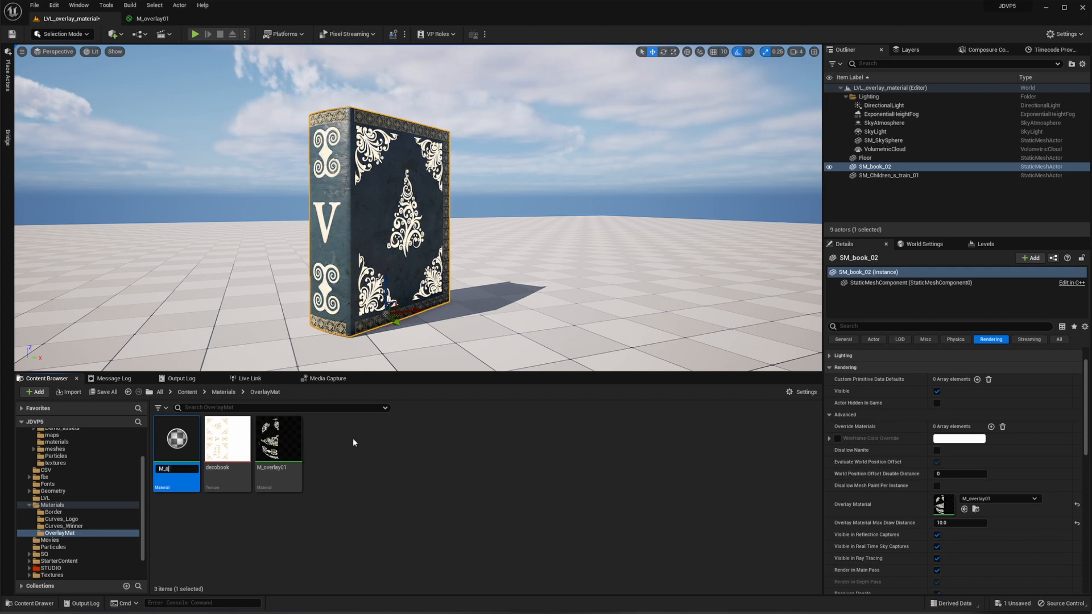
text(verlay02)
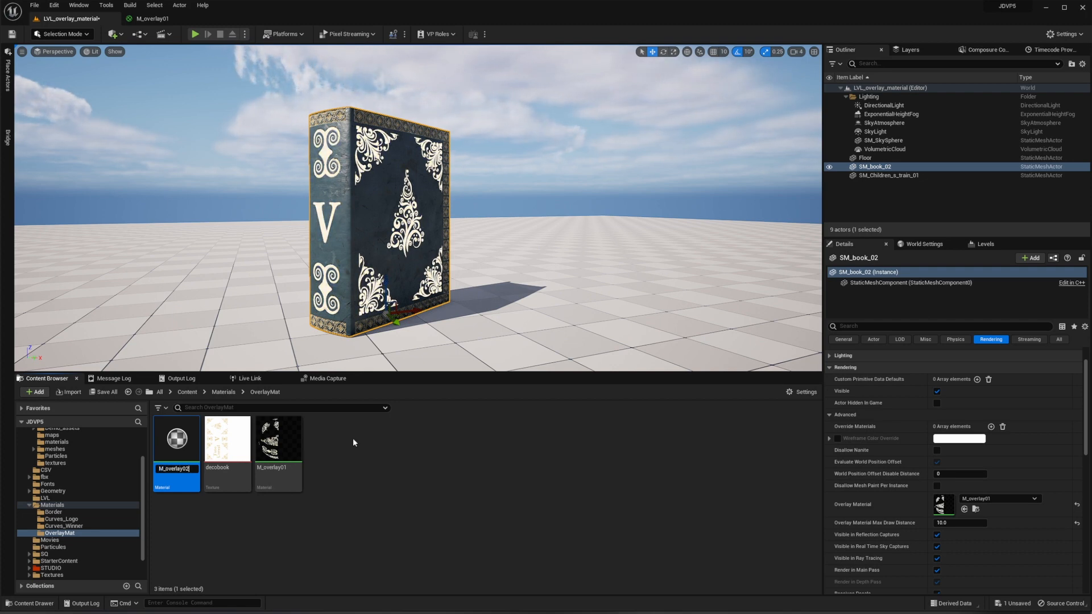
key(Return)
Step: Open the M_overlay02 material and set its Blend Mode to Translucent
double_click(278, 444)
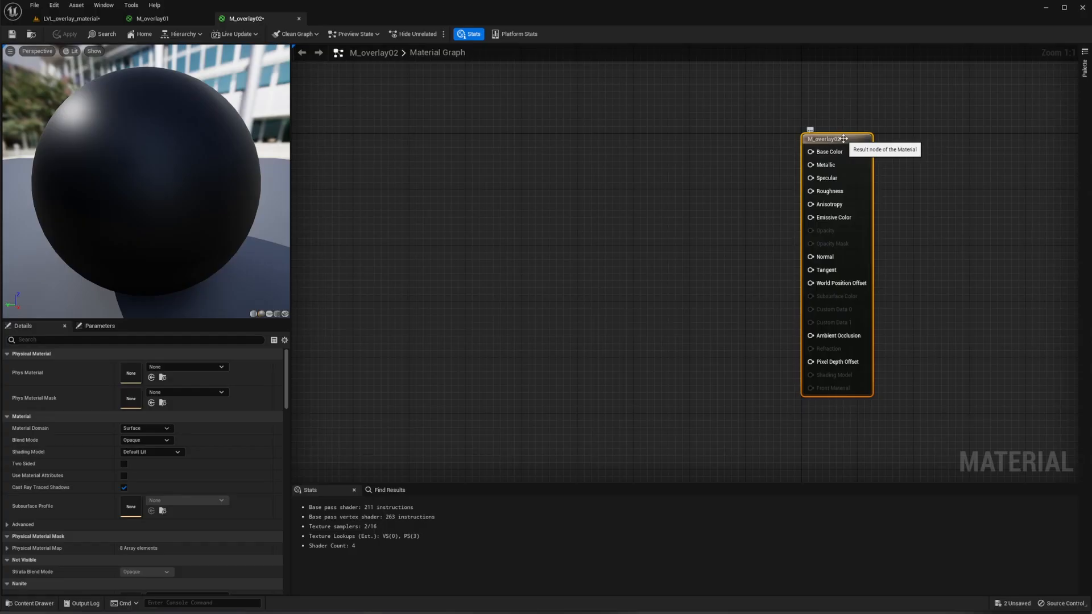
click(146, 440)
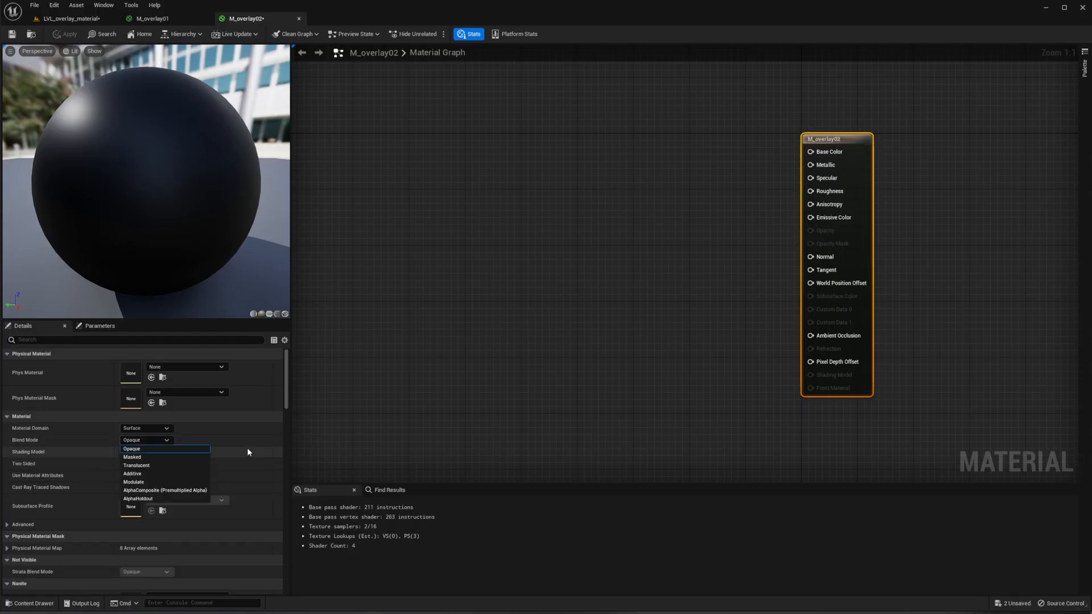
click(162, 467)
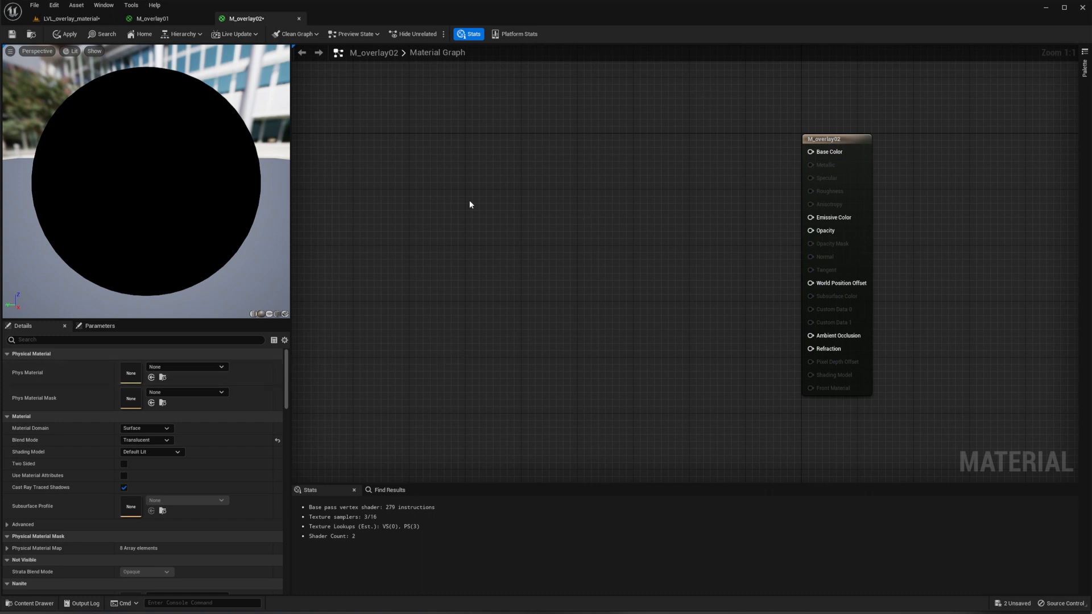
Step: Add a Constant3Vector node to the M_overlay02 material graph
right_click(484, 253)
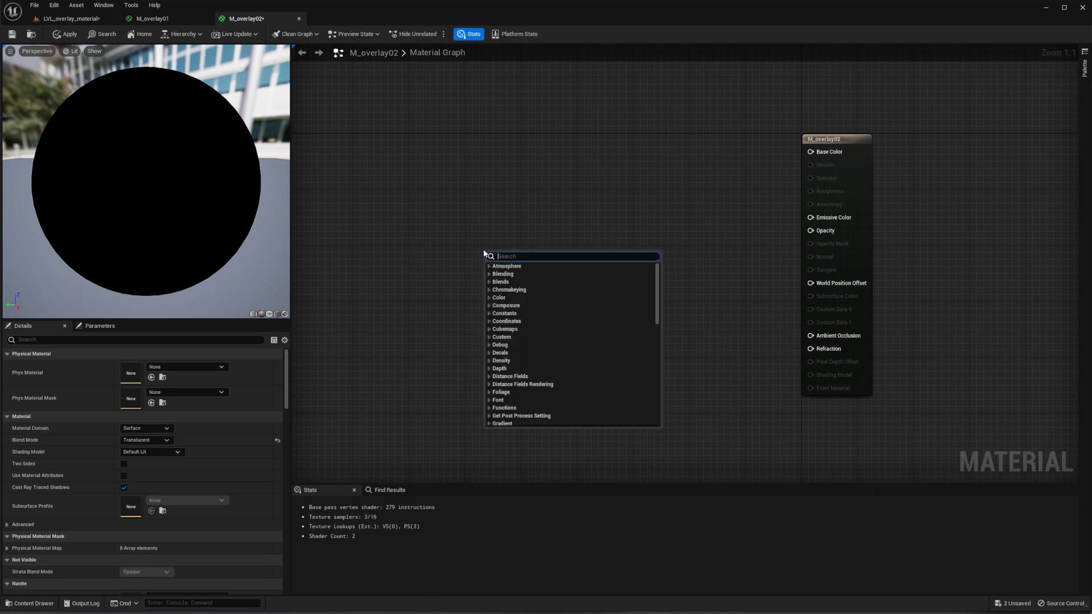
text(constant)
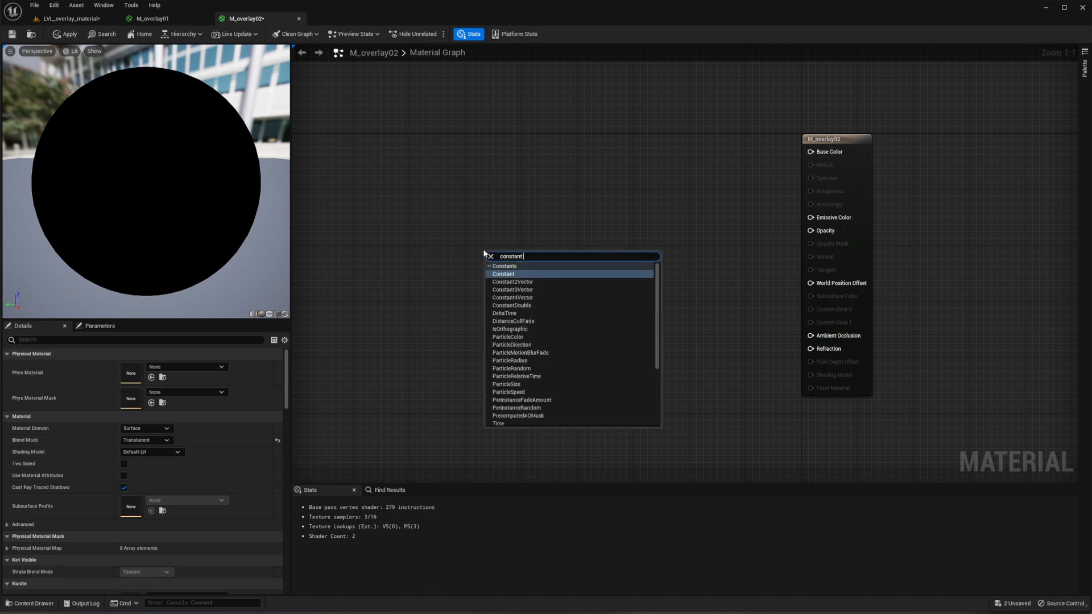
text( 3)
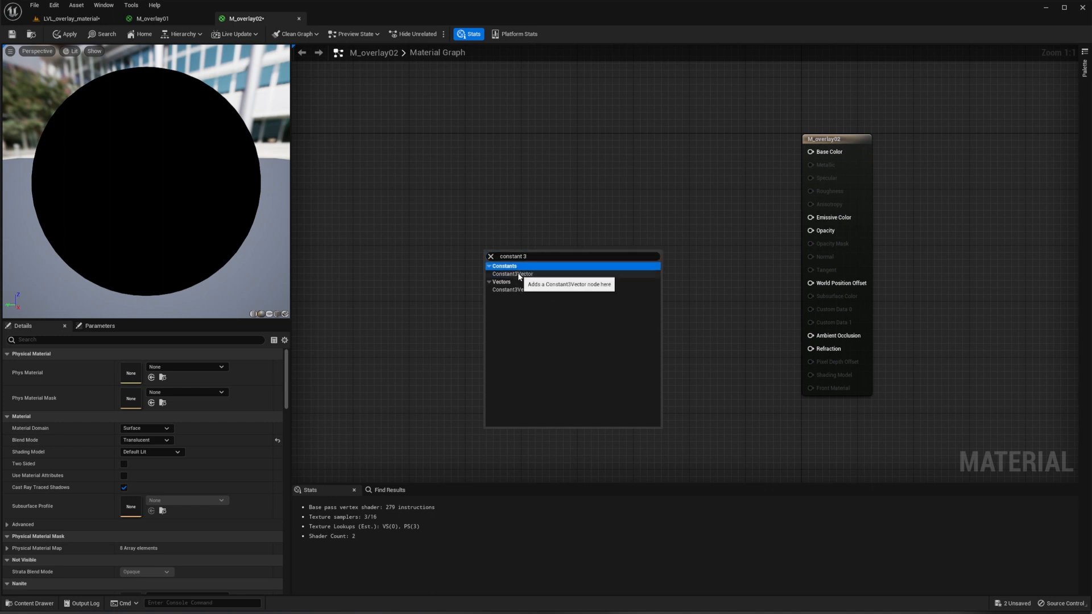
click(515, 274)
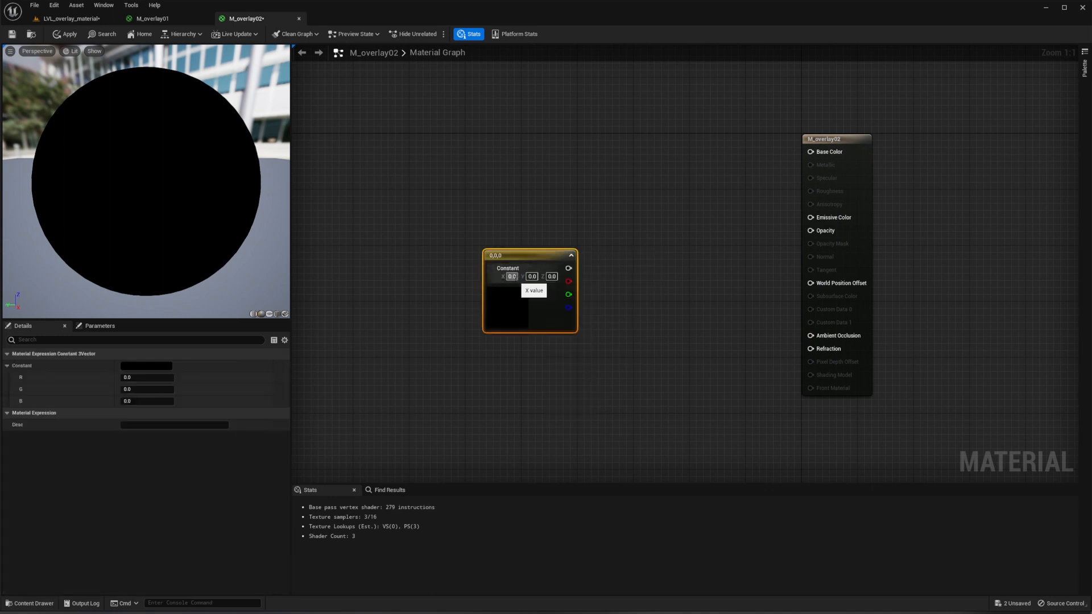
Step: Set the Constant3Vector colour to a bright magenta, about R 0.777, G 0, B 1, and move the node further from the material output
click(154, 366)
drag(233, 441, 220, 400)
drag(282, 415, 282, 397)
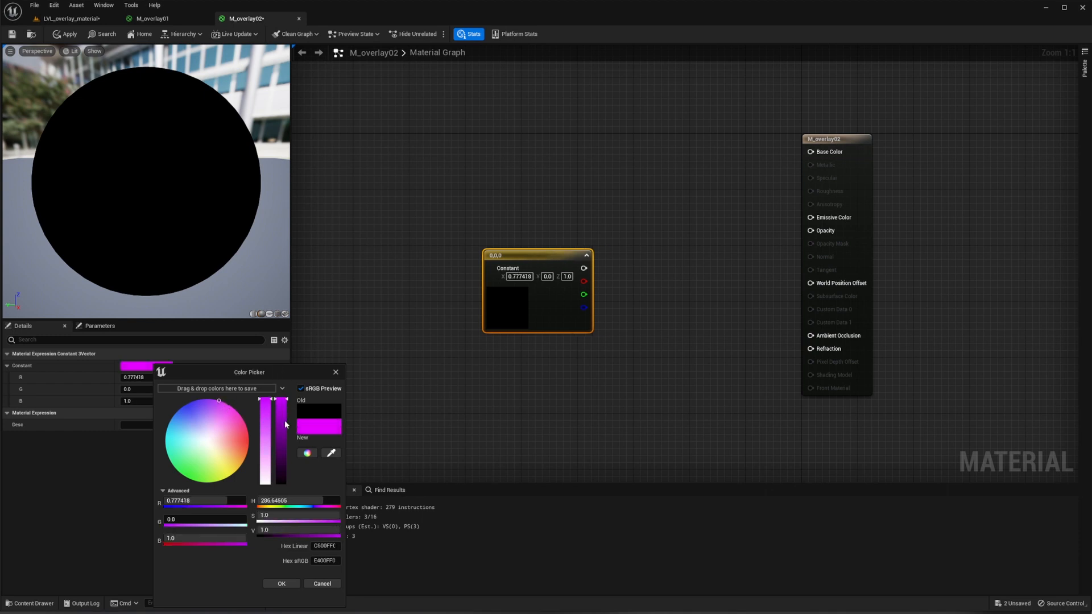
click(284, 584)
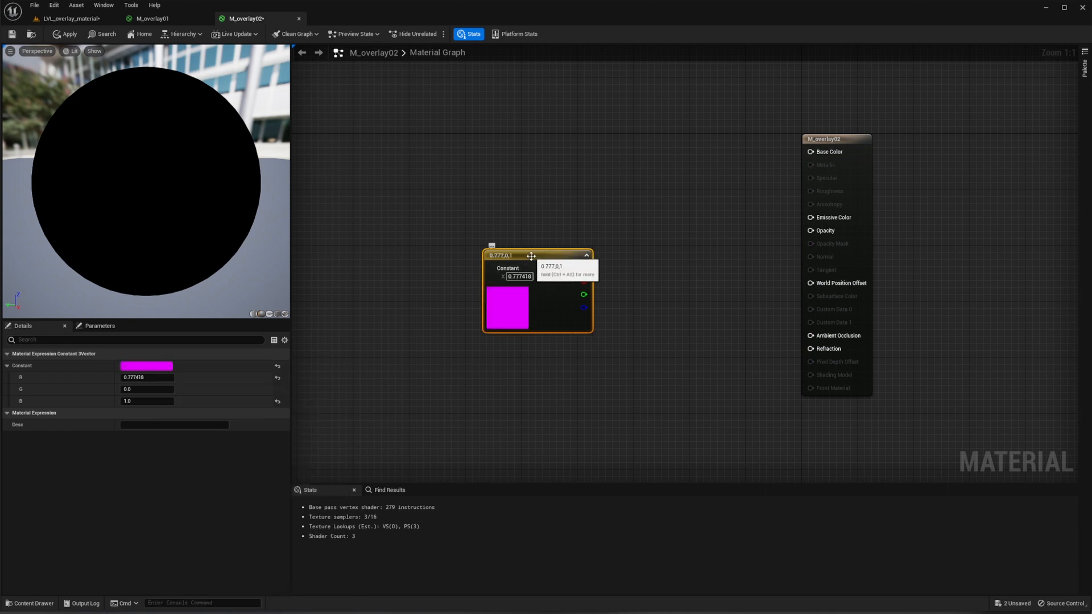
drag(523, 253, 466, 215)
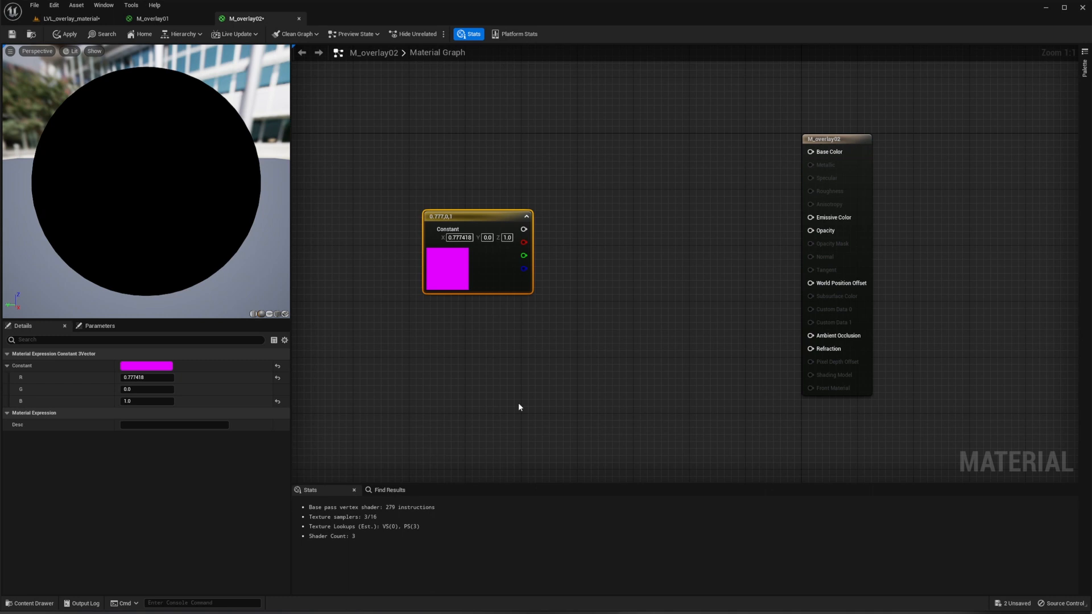
Step: Add a Fresnel node and place it just below the magenta colour constant
right_click(459, 359)
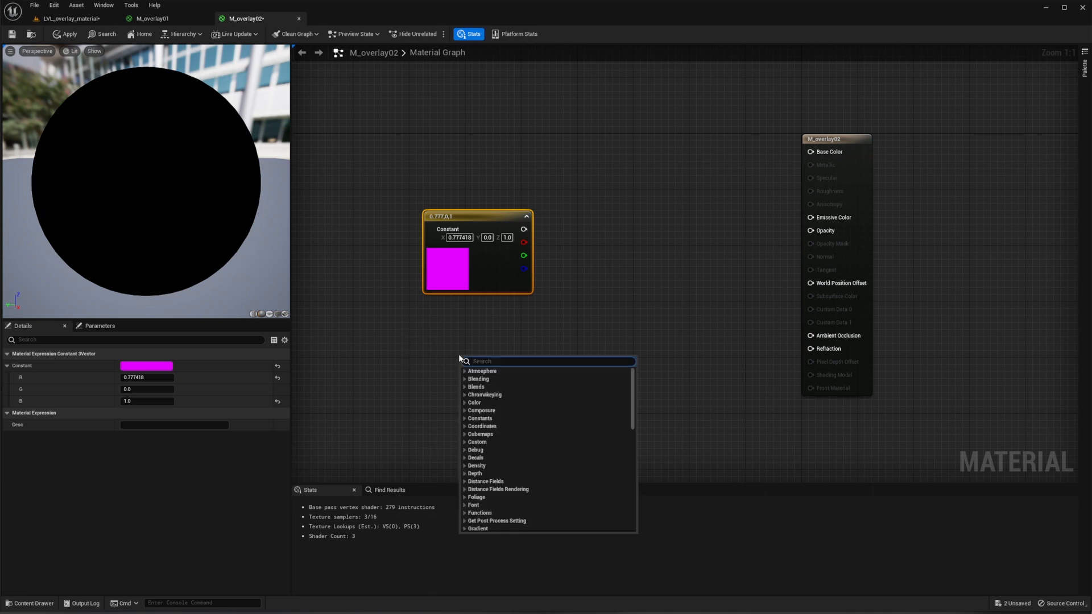
text(fresnel)
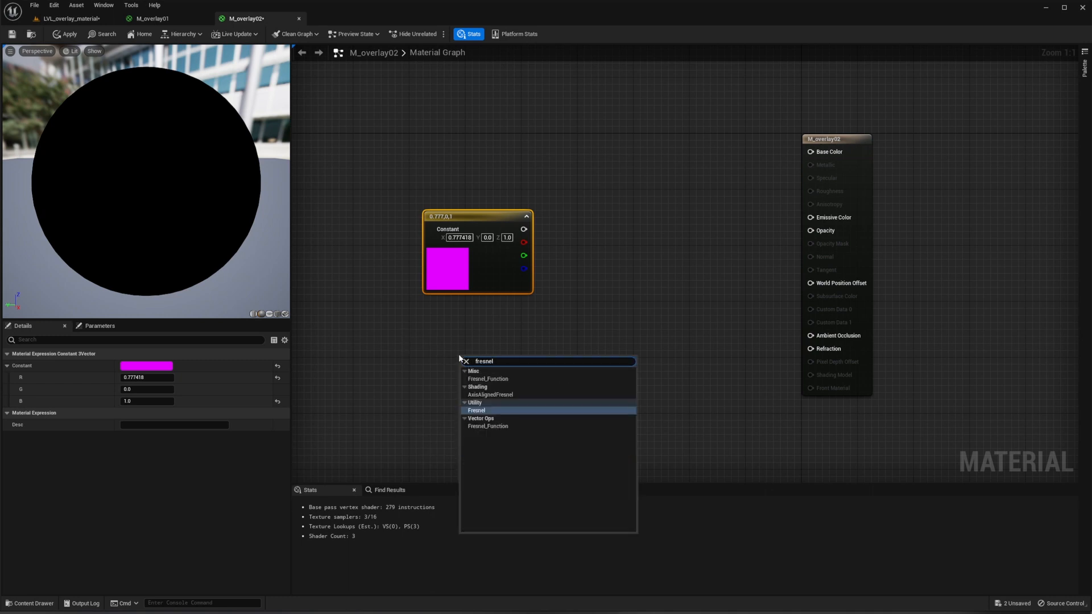
key(Return)
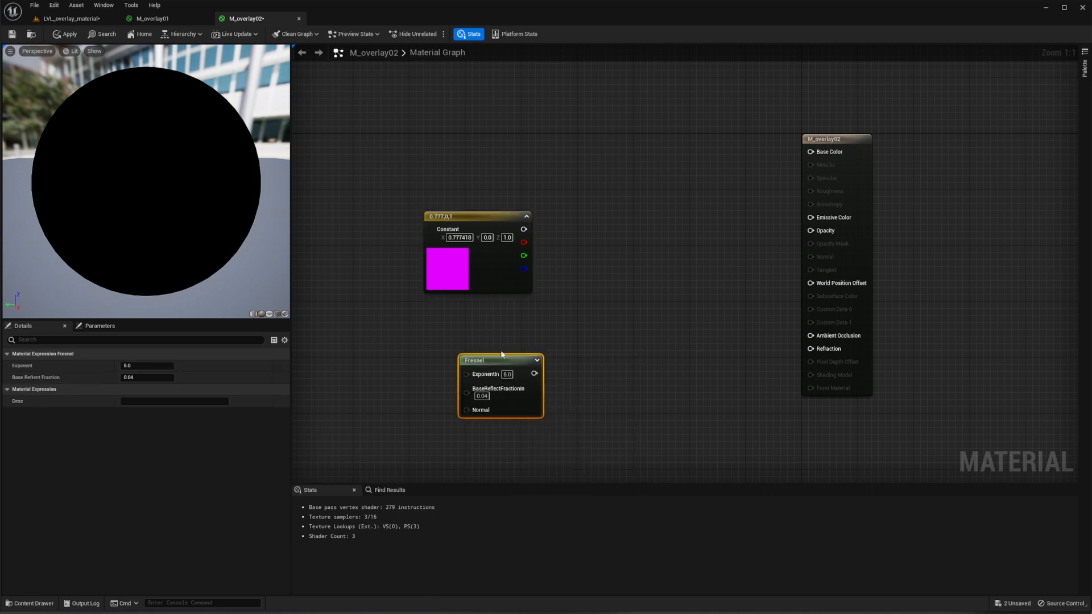
drag(498, 365, 491, 340)
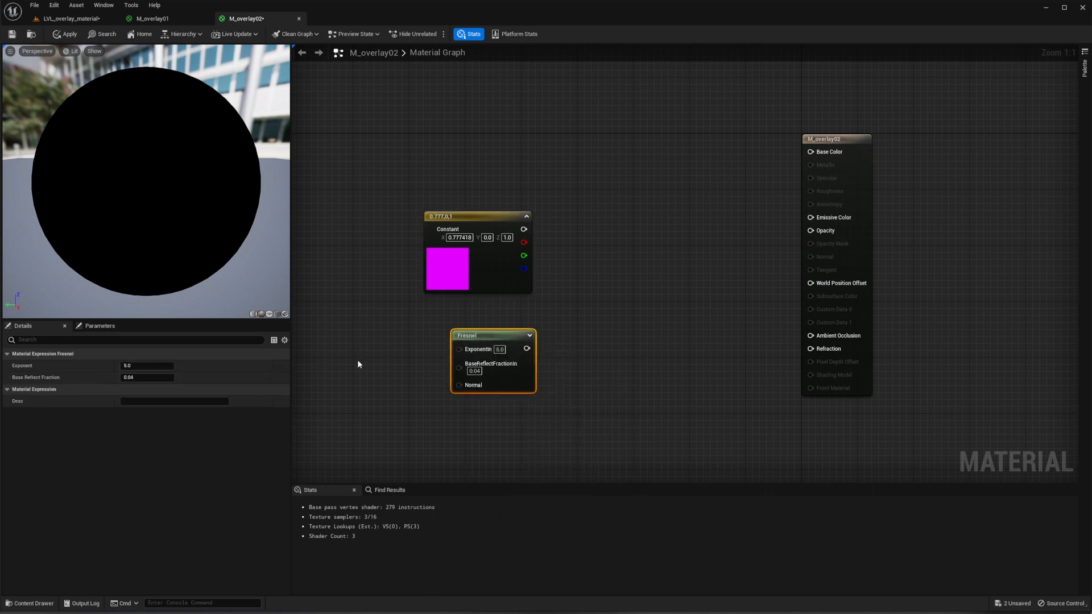
Step: Promote the Fresnel's ExponentIn input to a parameter with default value 5.0 and place it beside the Fresnel node
right_click(459, 349)
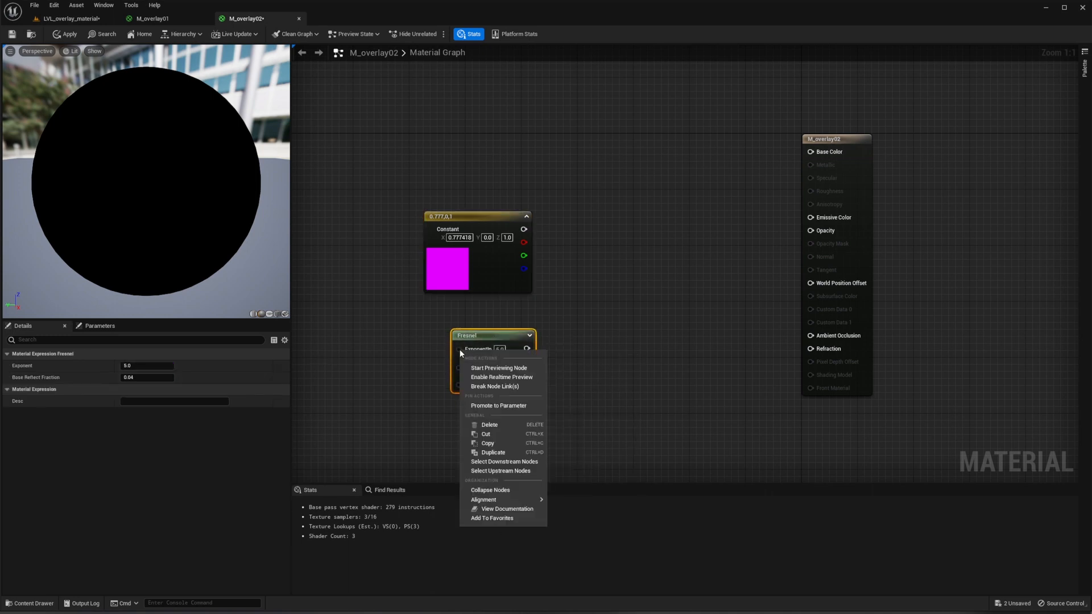
click(499, 406)
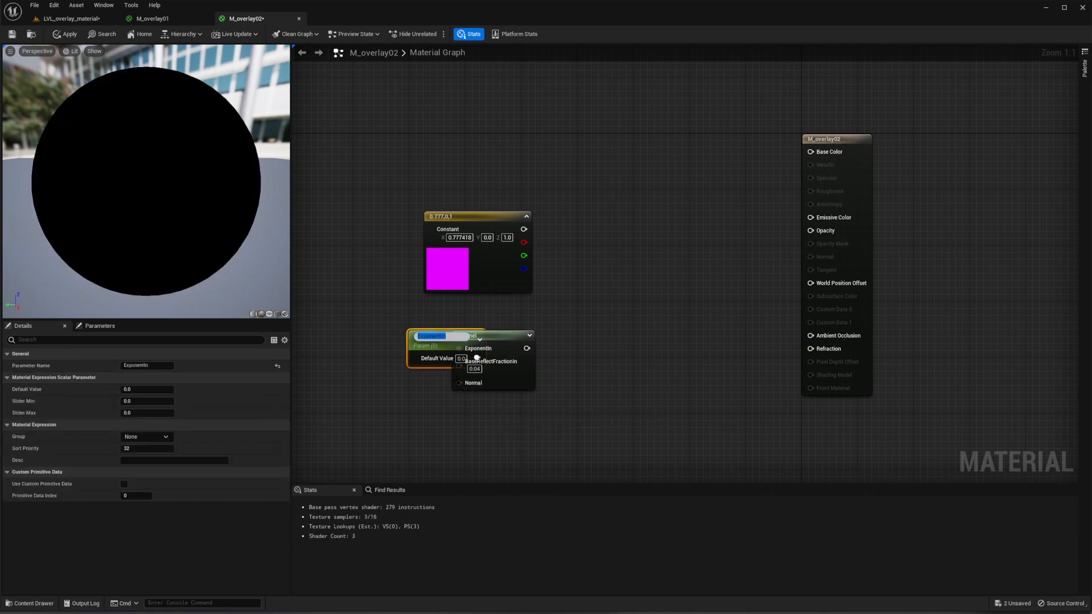
drag(413, 344, 359, 338)
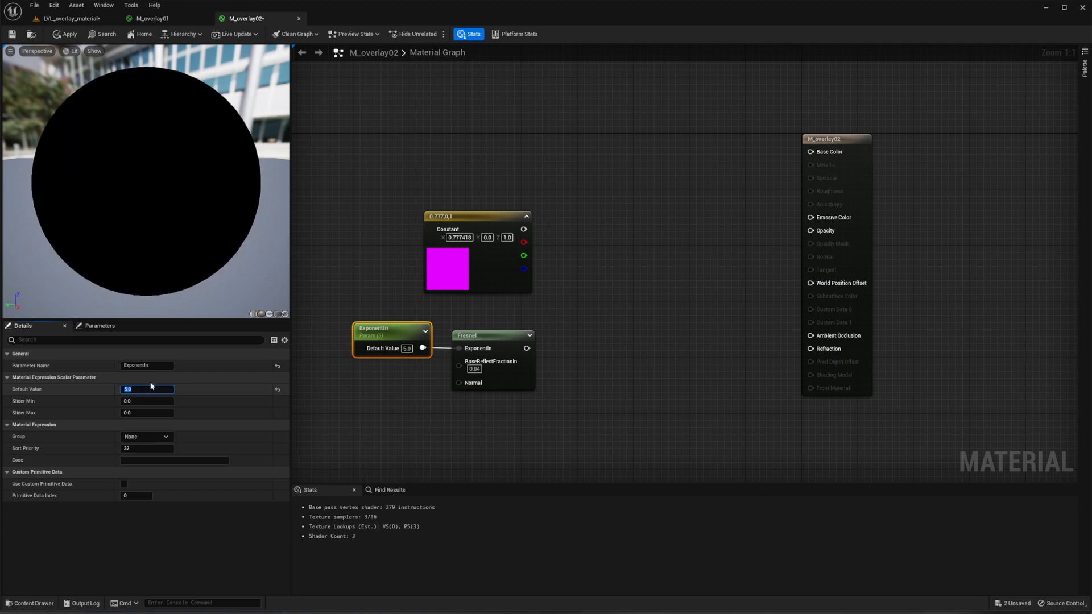
Step: Promote the Fresnel's BaseReflectFractionIn input to a parameter with default value 0.04, placed below the ExponentIn parameter
right_click(495, 363)
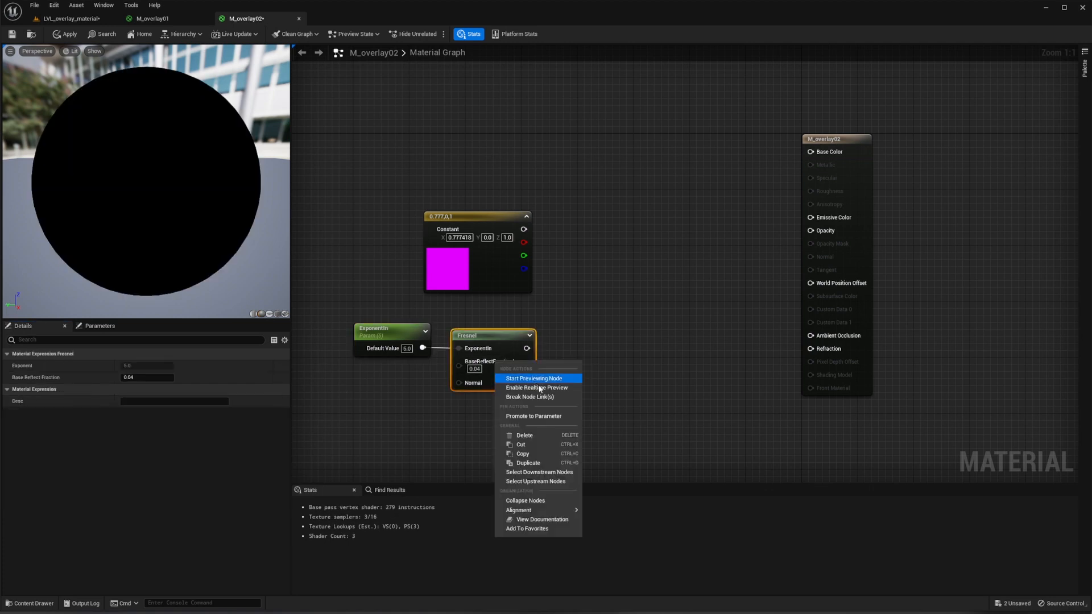
click(532, 416)
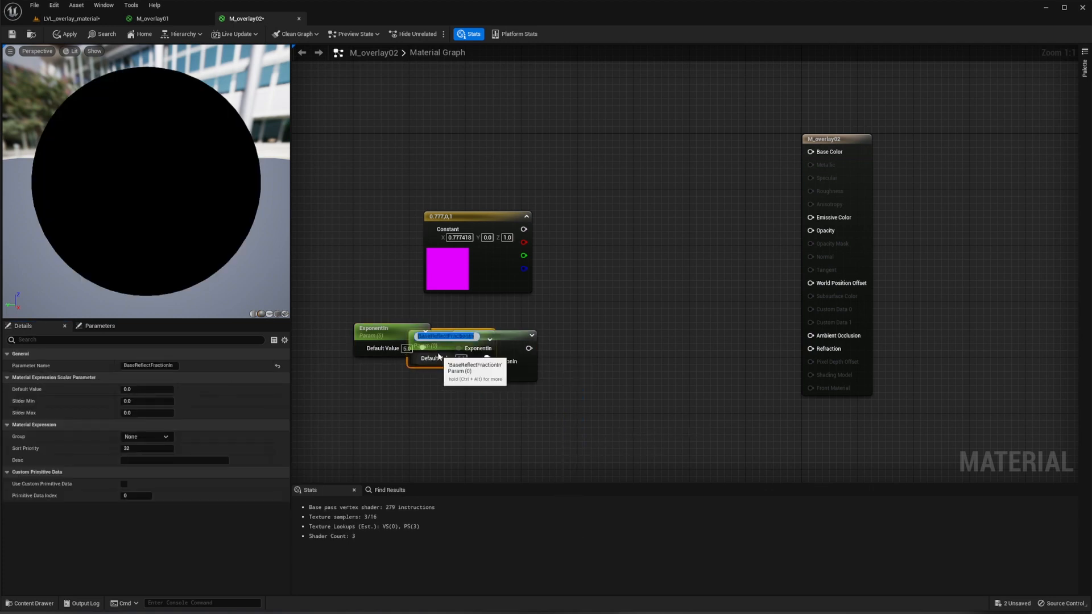
key(Return)
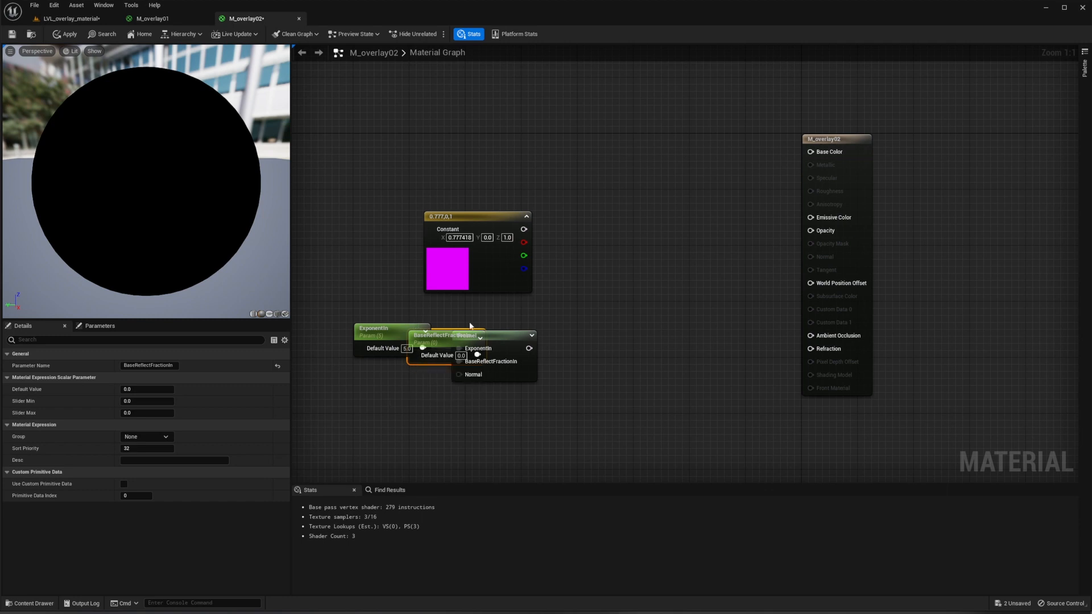
drag(449, 336, 394, 371)
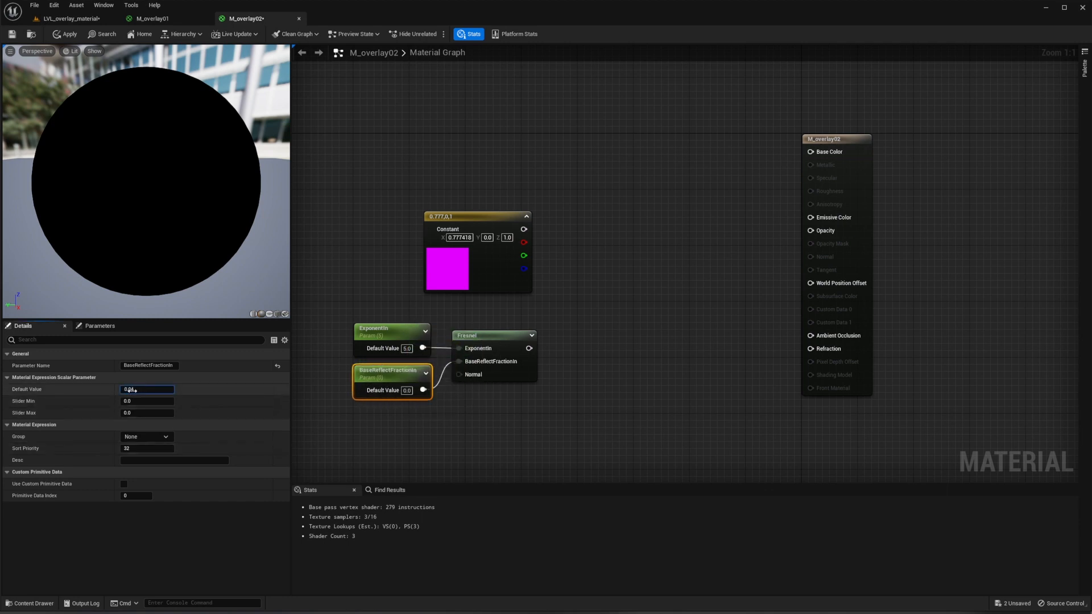
key(Return)
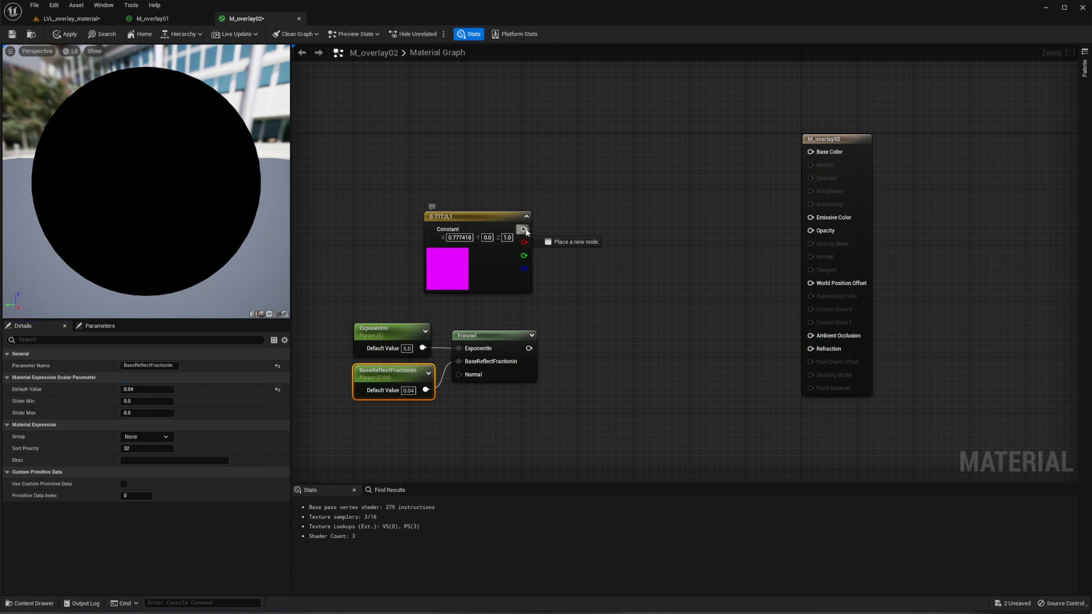
Step: Multiply the magenta colour constant by the Fresnel output using a Multiply node
drag(525, 231, 587, 276)
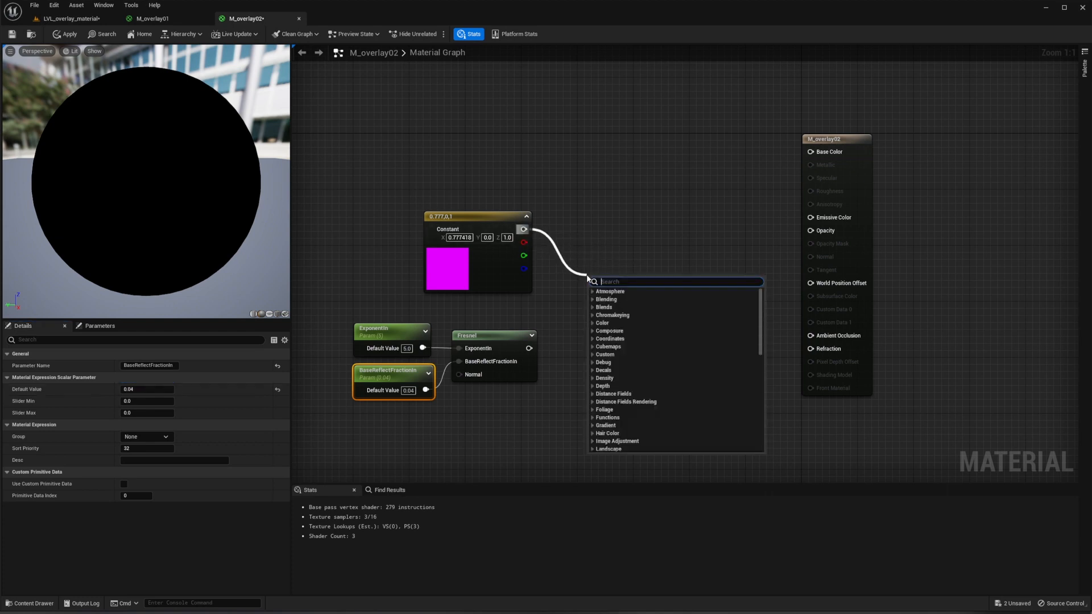
text(mul)
key(Return)
drag(529, 348, 595, 309)
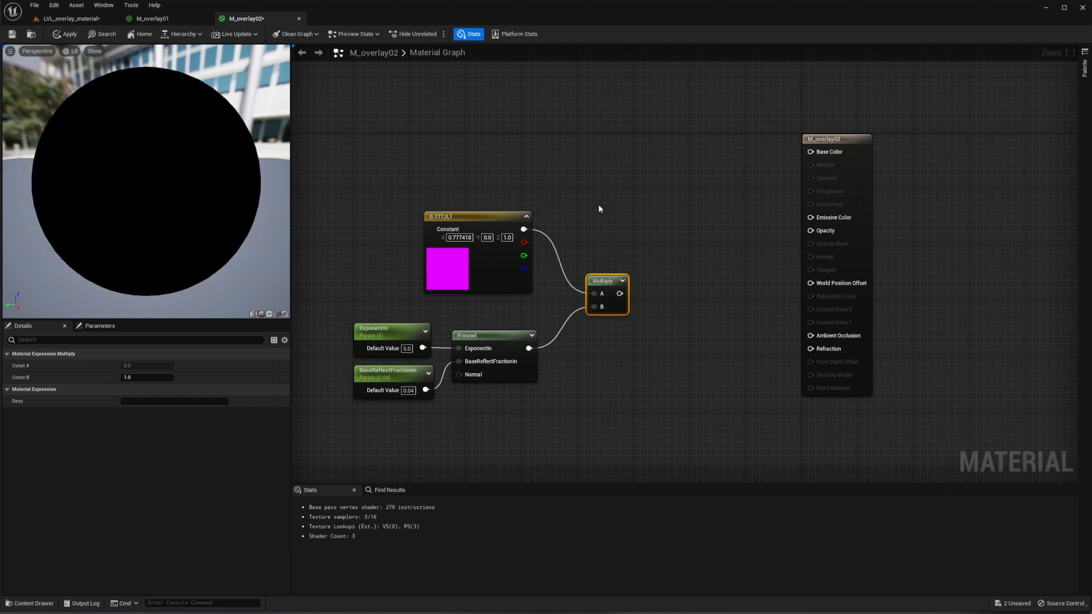
Step: Connect the Multiply result to both the Base Color and Opacity inputs of the M_overlay02 material
drag(620, 294, 811, 152)
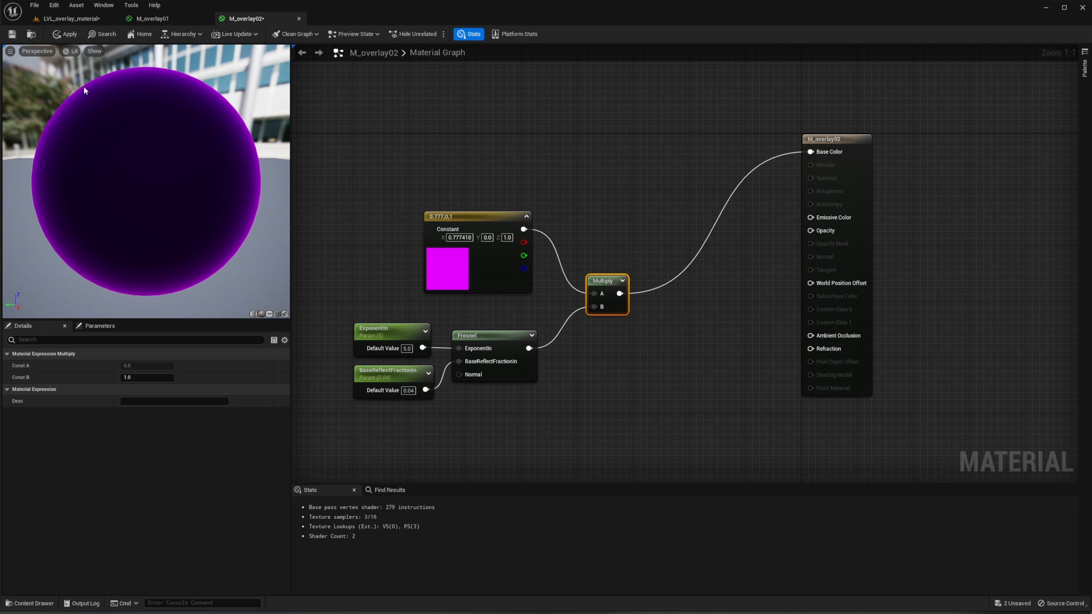
drag(587, 293, 571, 299)
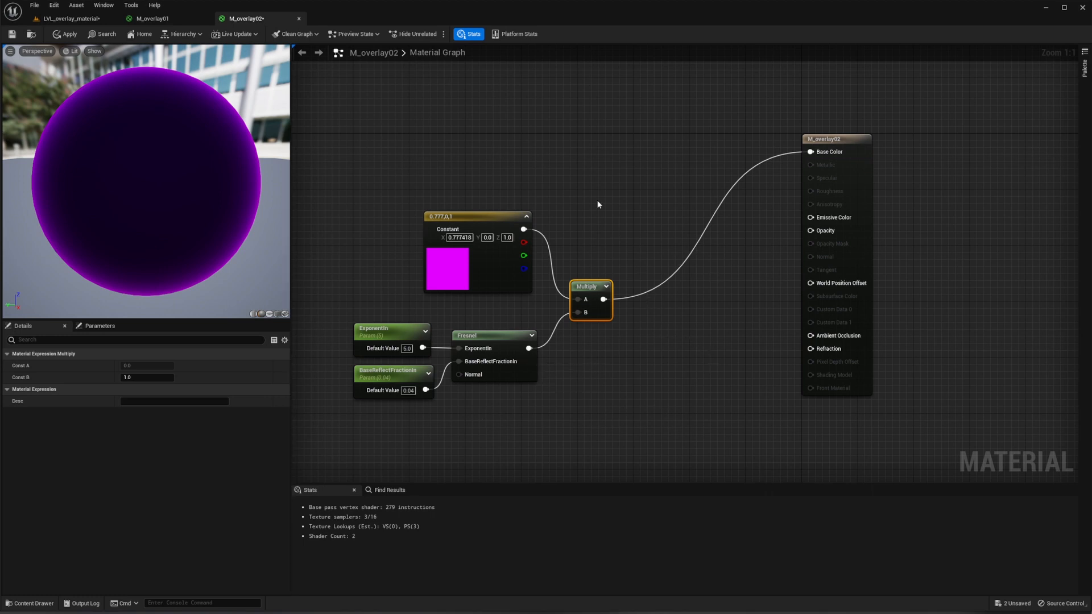
drag(603, 299, 810, 231)
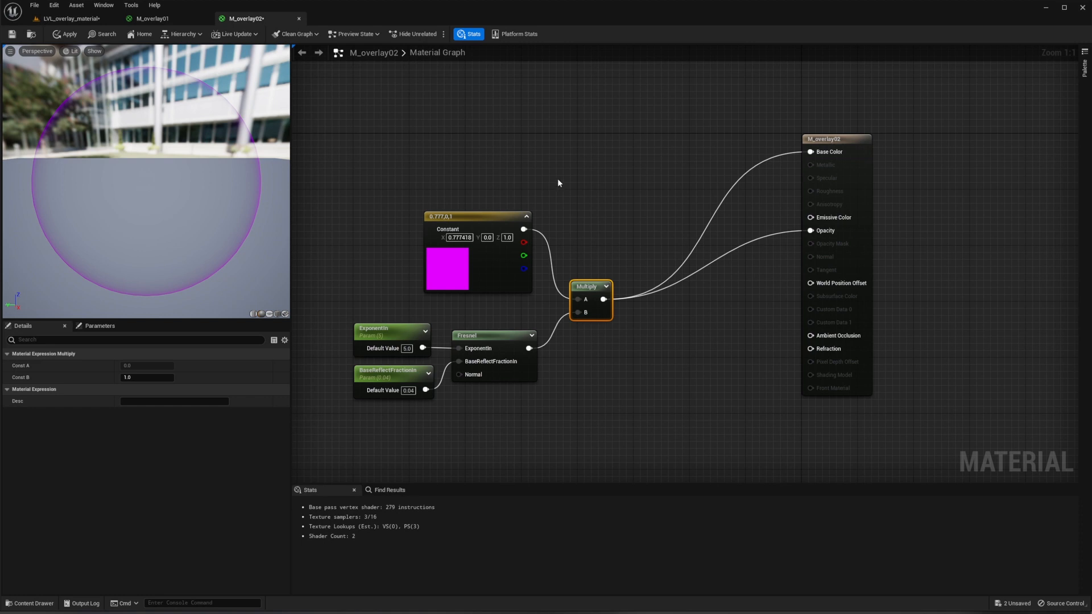
Step: Add a Panner node above the magenta colour constant
right_drag(485, 152, 527, 202)
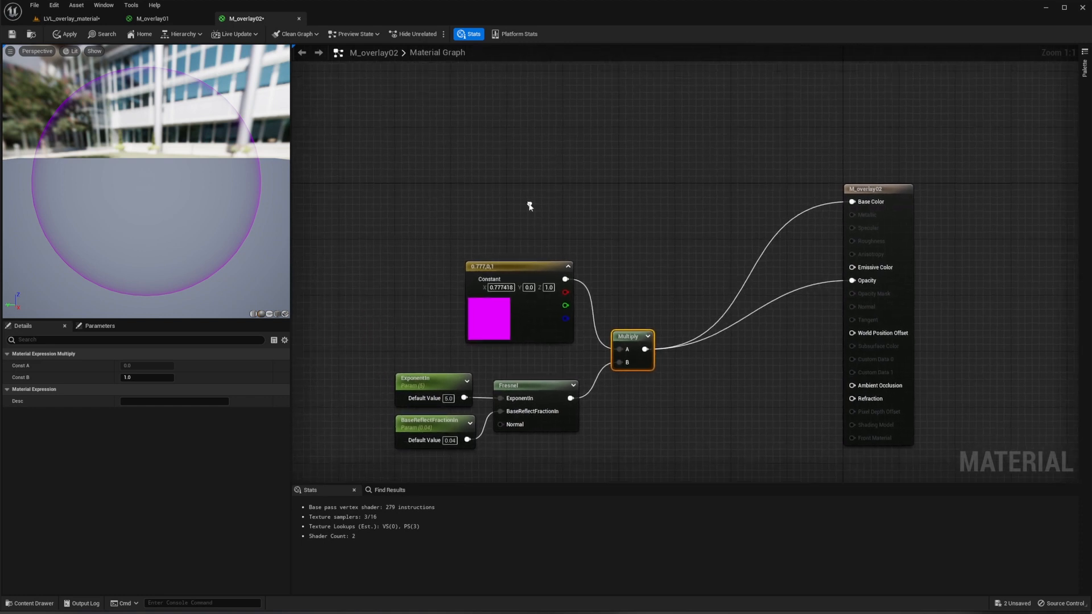
right_click(452, 173)
text(panne)
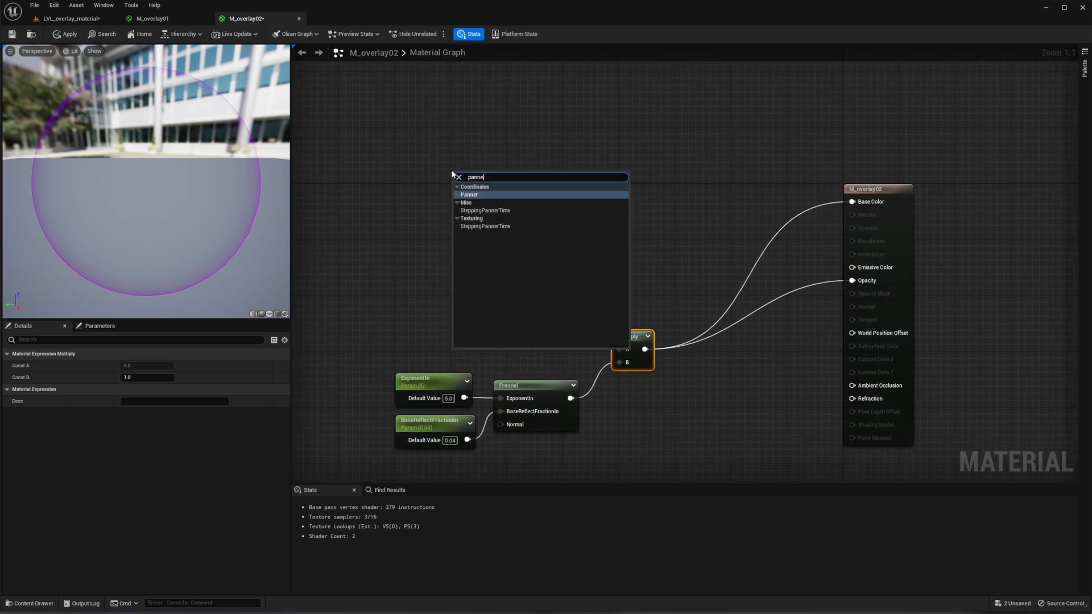
text(r)
key(Return)
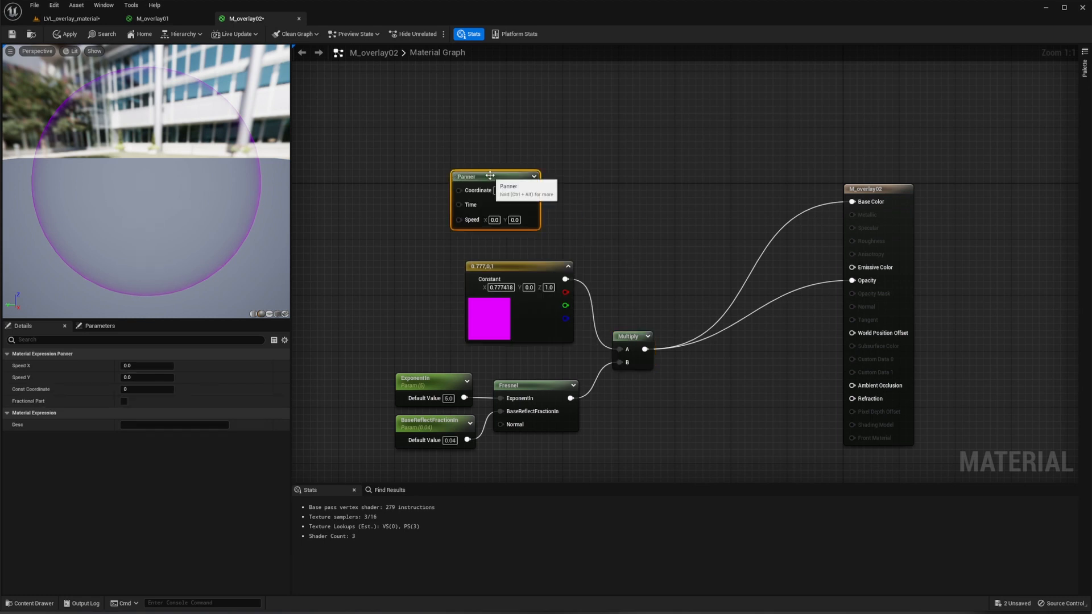
drag(490, 174, 454, 168)
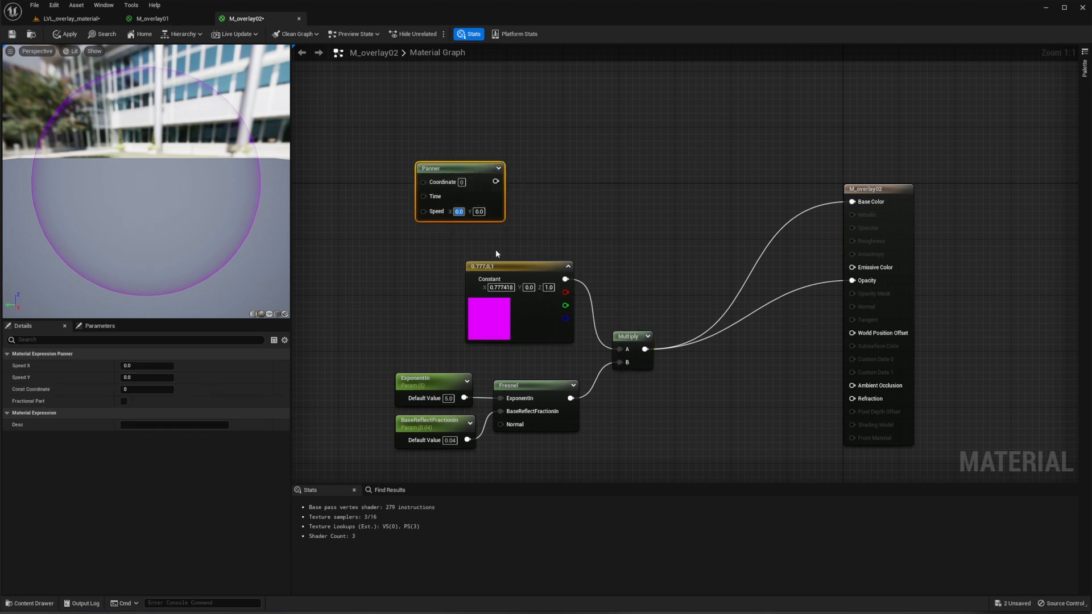
Step: Set the Panner speed to X -0.05 and Y 0.05, and move the node aside to free space after it
text(-)
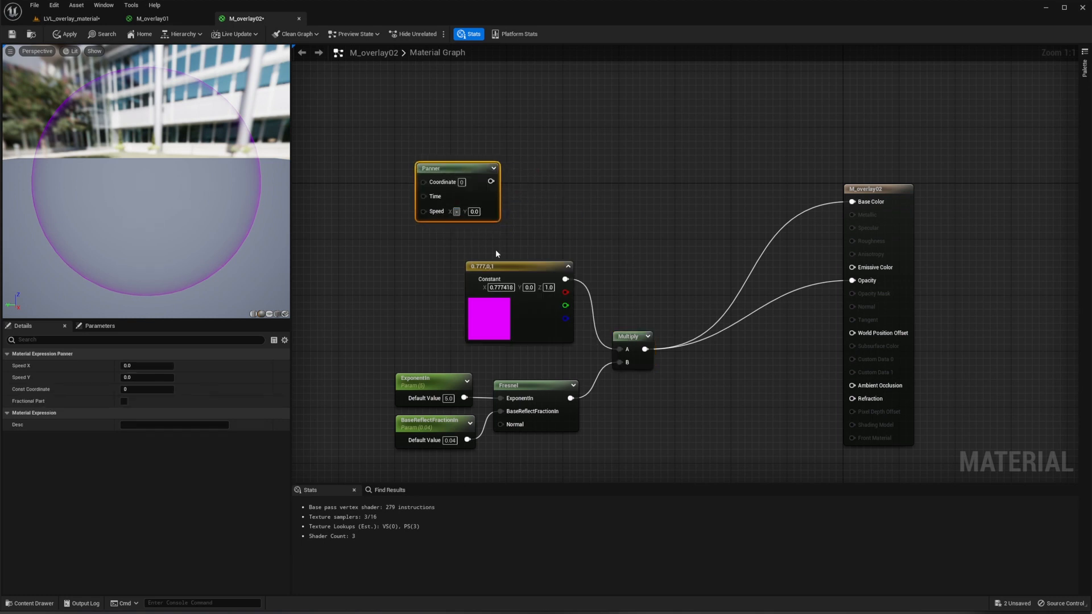
text(0.05)
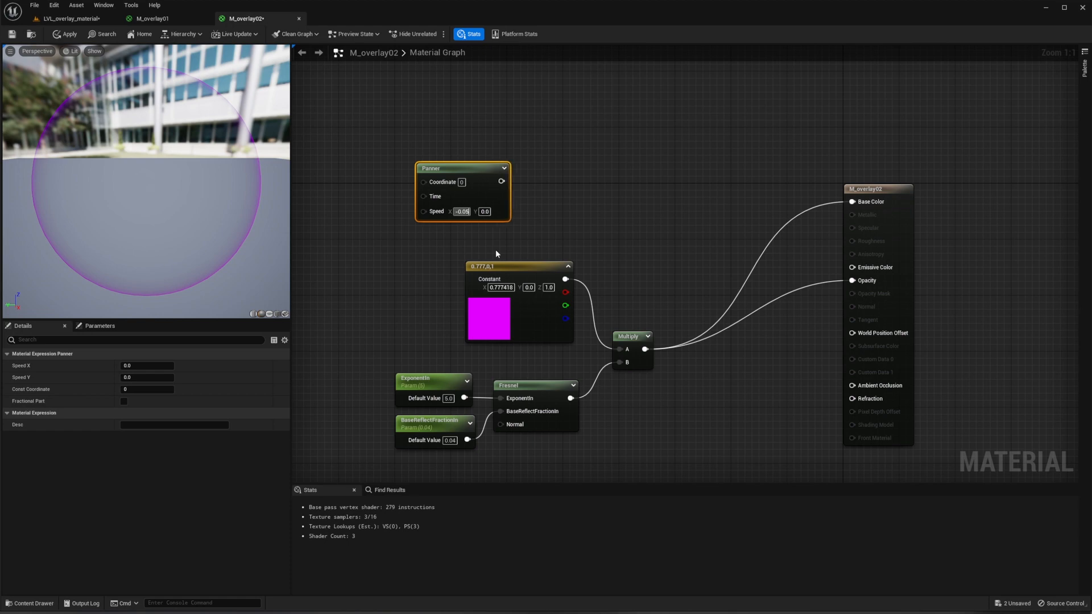
key(Return)
key(Tab)
text(0.05)
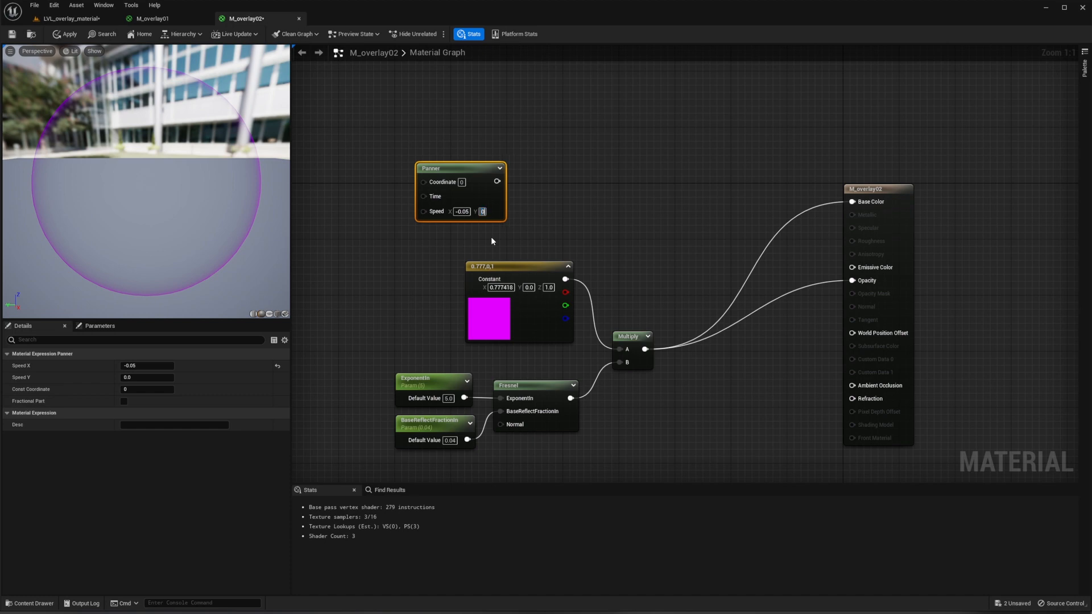
key(Return)
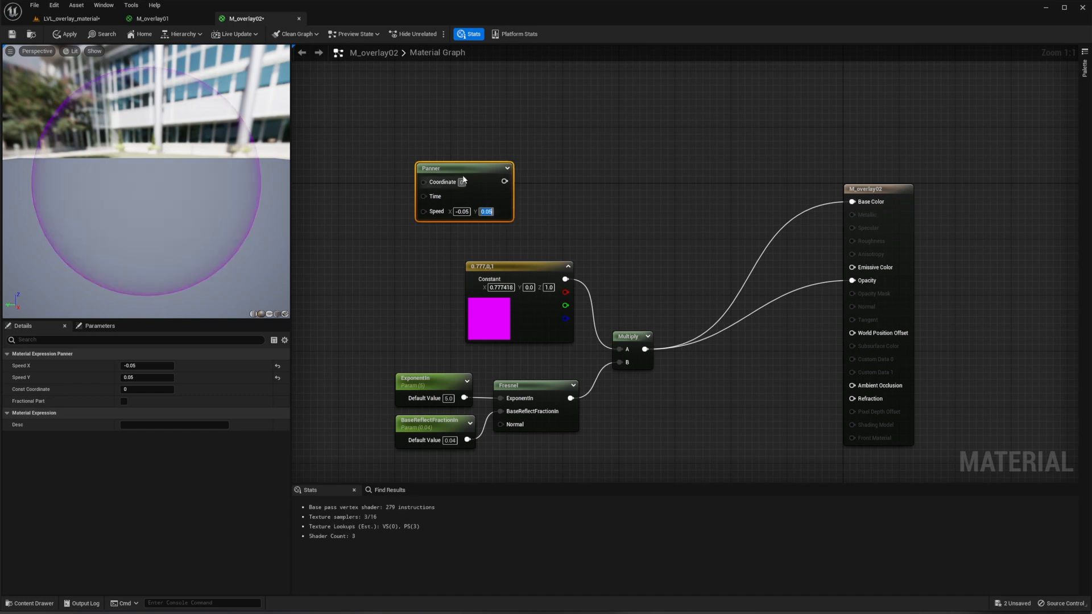
drag(452, 169, 404, 162)
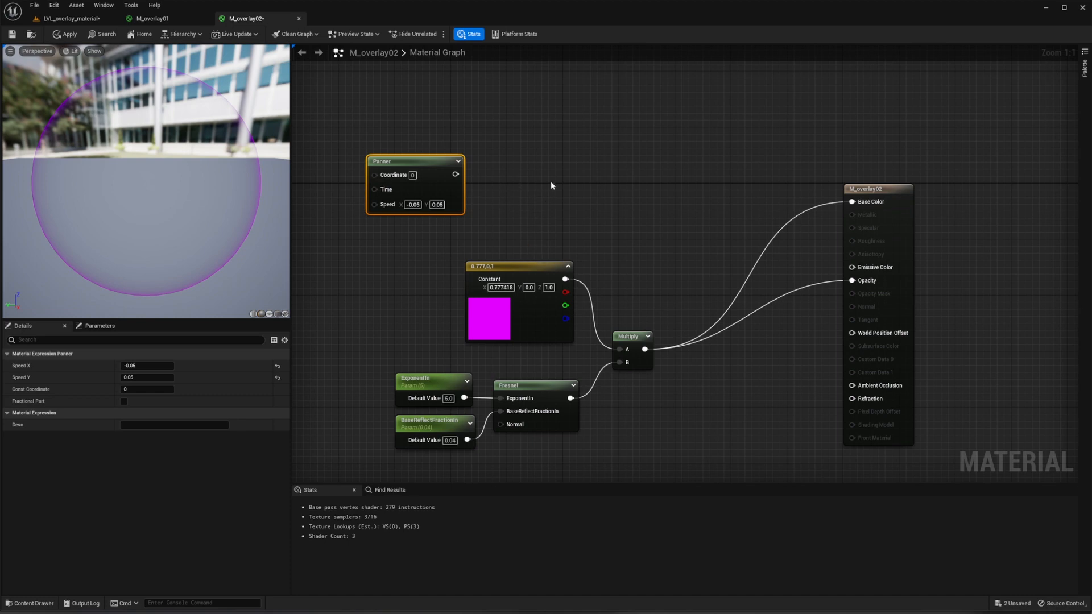
Step: Find the T_Noise_a texture in the project content and add it as a Texture Sample node beside the Panner
key(ctrl+space)
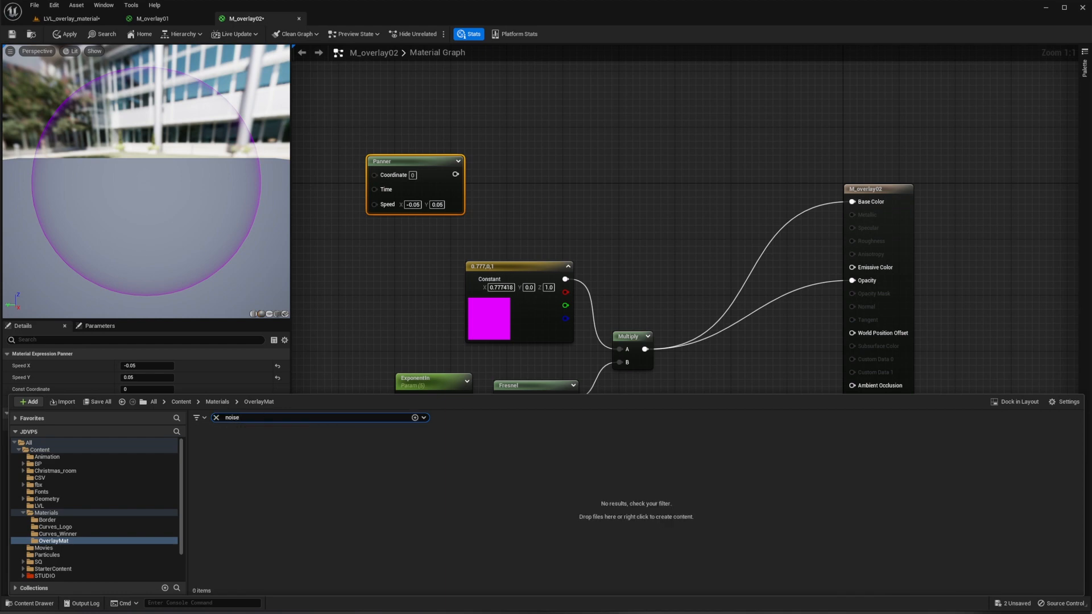
click(40, 450)
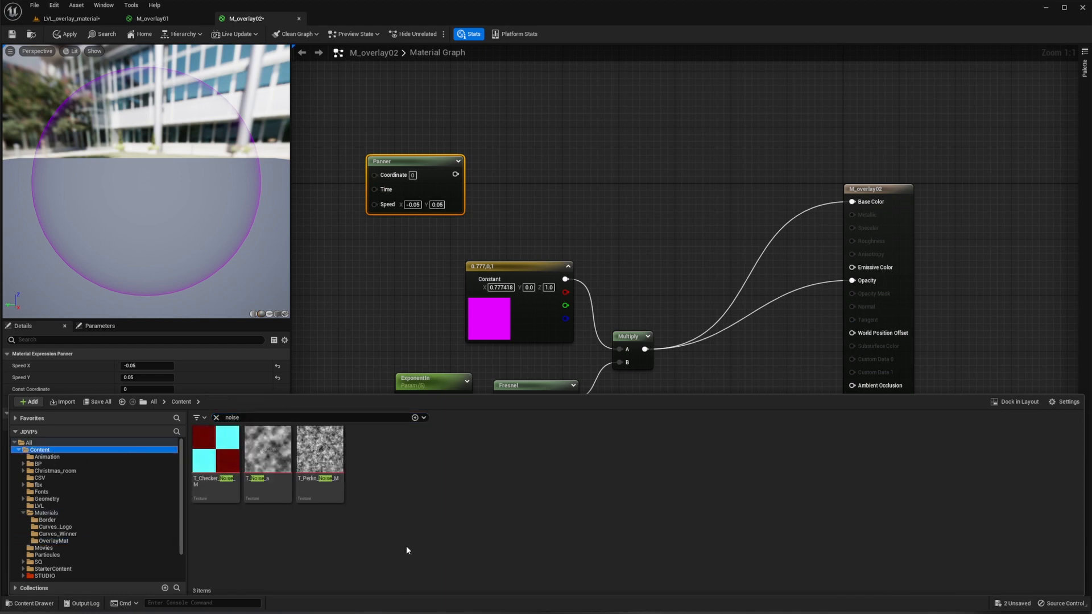
drag(267, 449, 573, 139)
key(ctrl+space)
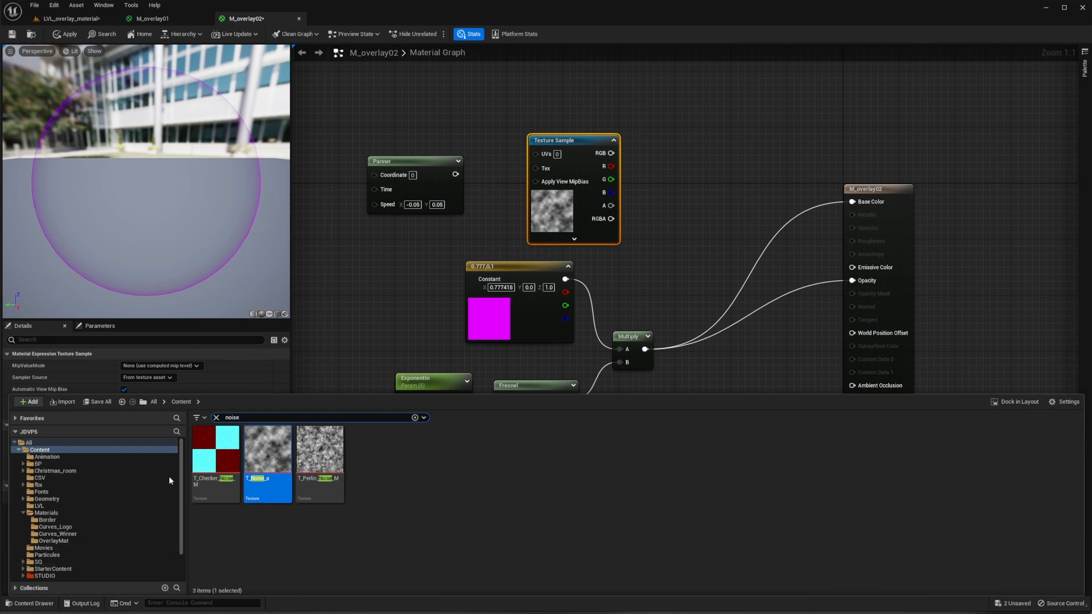
key(ctrl+space)
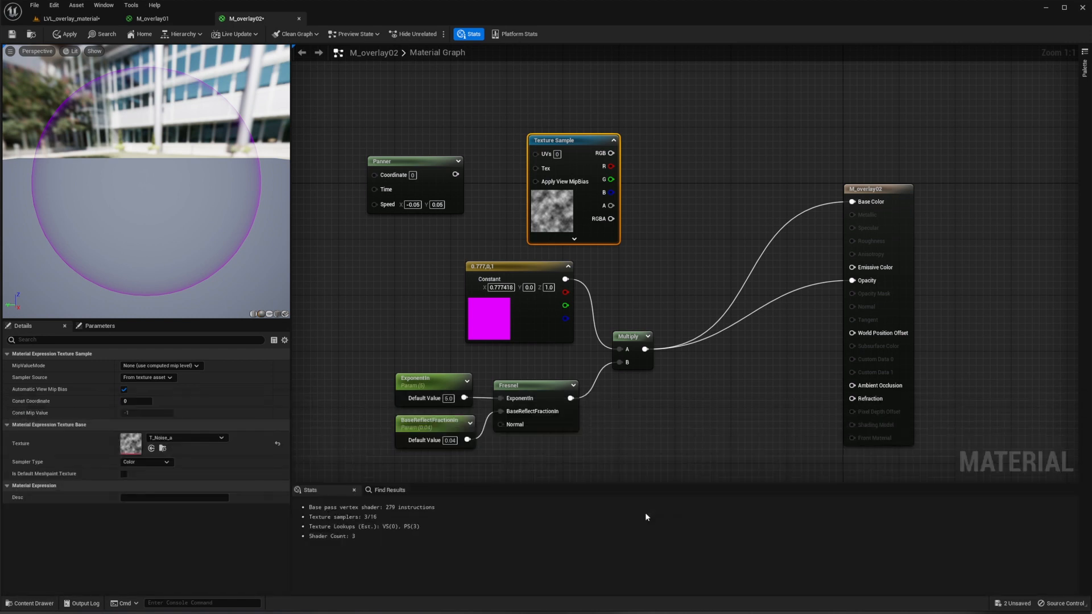
Step: Align the Panner with the Texture Sample and connect the Panner output to the Texture Sample's UVs
drag(396, 161, 389, 140)
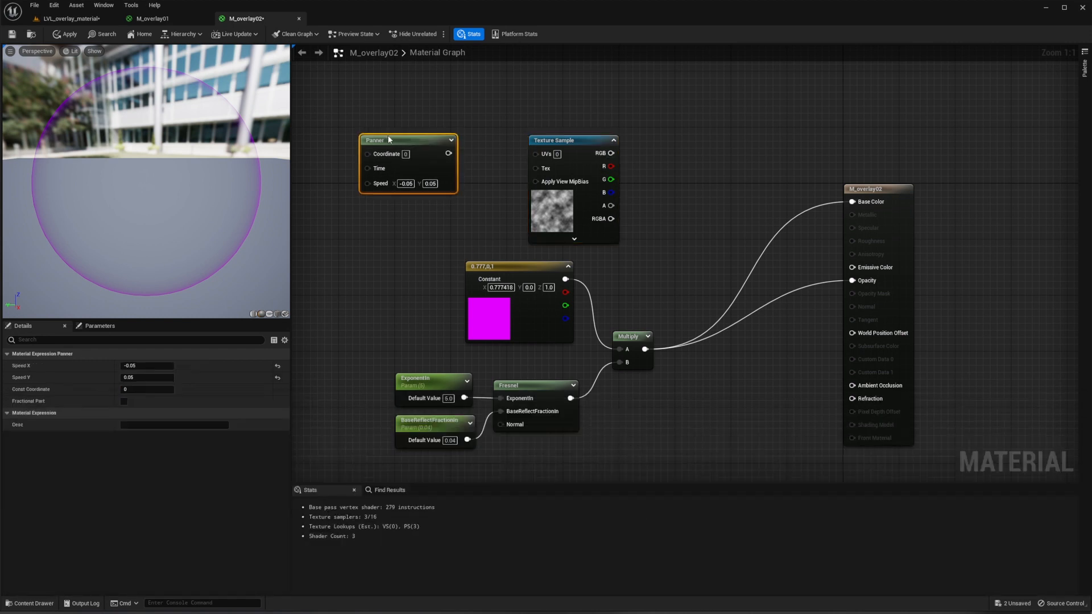
drag(570, 137, 562, 130)
drag(449, 154, 530, 149)
Step: Add a second Multiply node combining the Texture Sample's RGB with the colour-Fresnel result, and feed it into Base Color
drag(645, 349, 701, 237)
text(multiply)
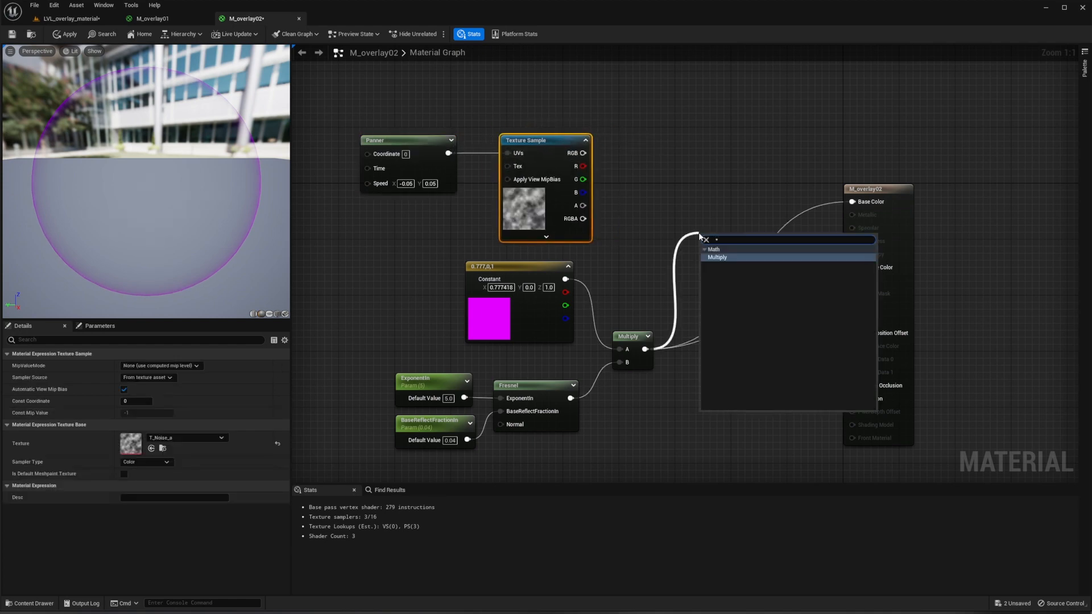
key(Return)
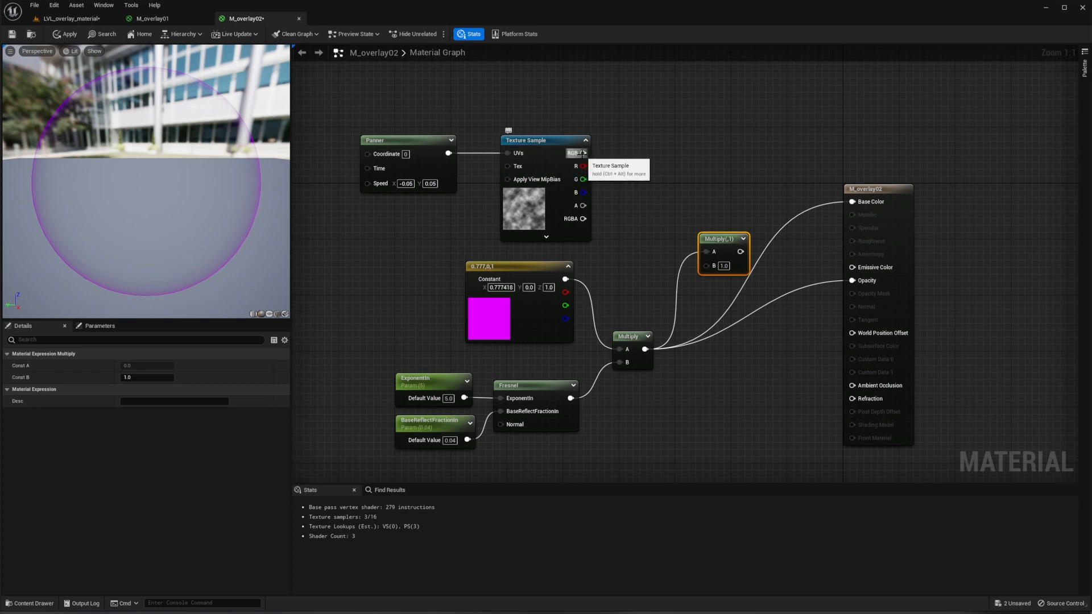
drag(583, 153, 853, 205)
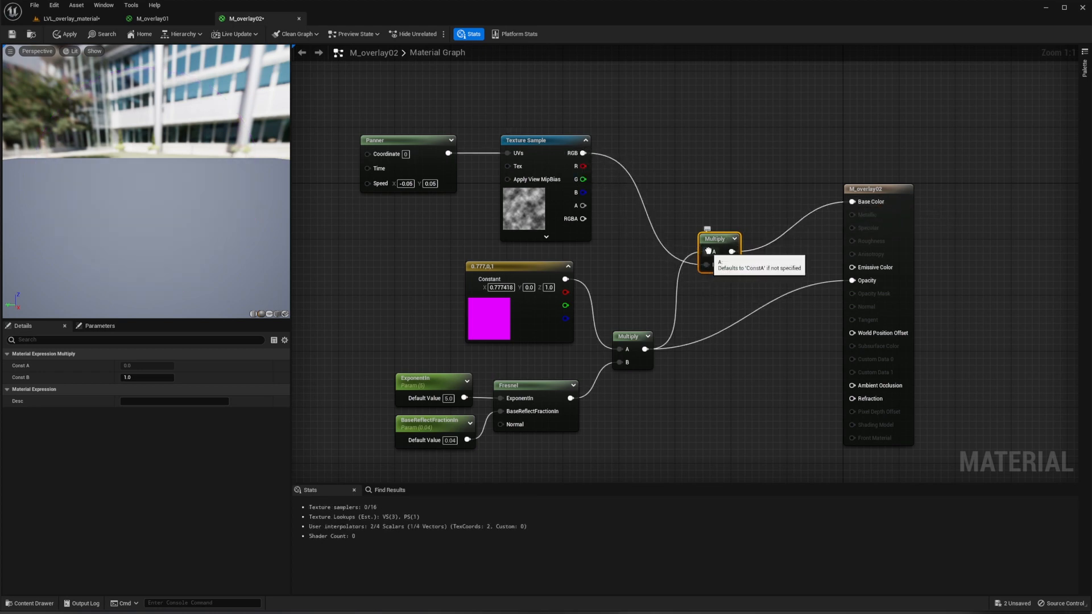
ctrl+drag(706, 252, 707, 267)
drag(583, 153, 668, 169)
right_drag(754, 371, 708, 337)
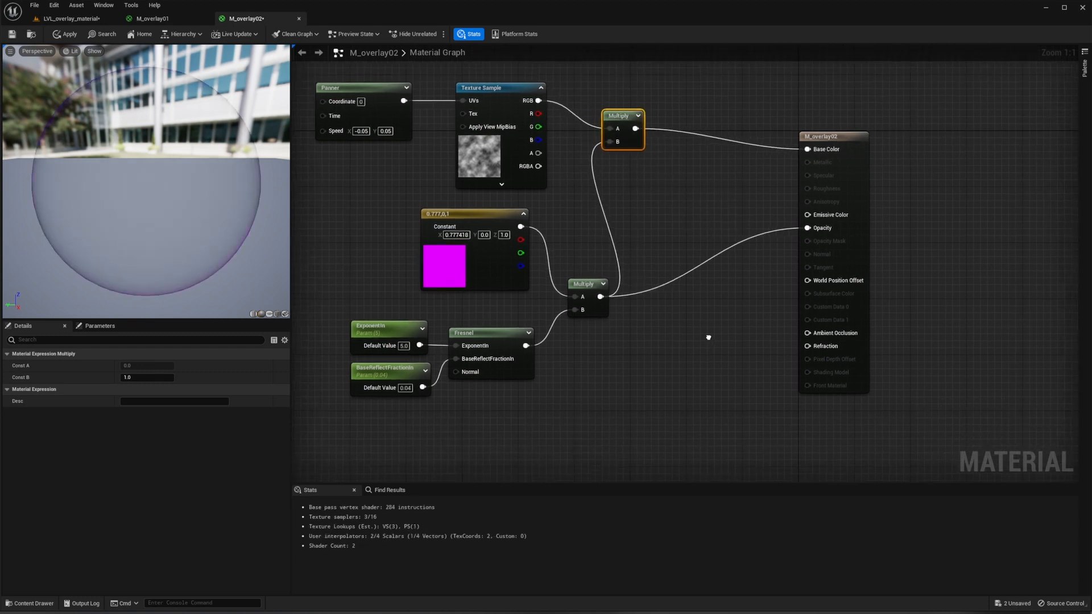
drag(632, 130, 659, 123)
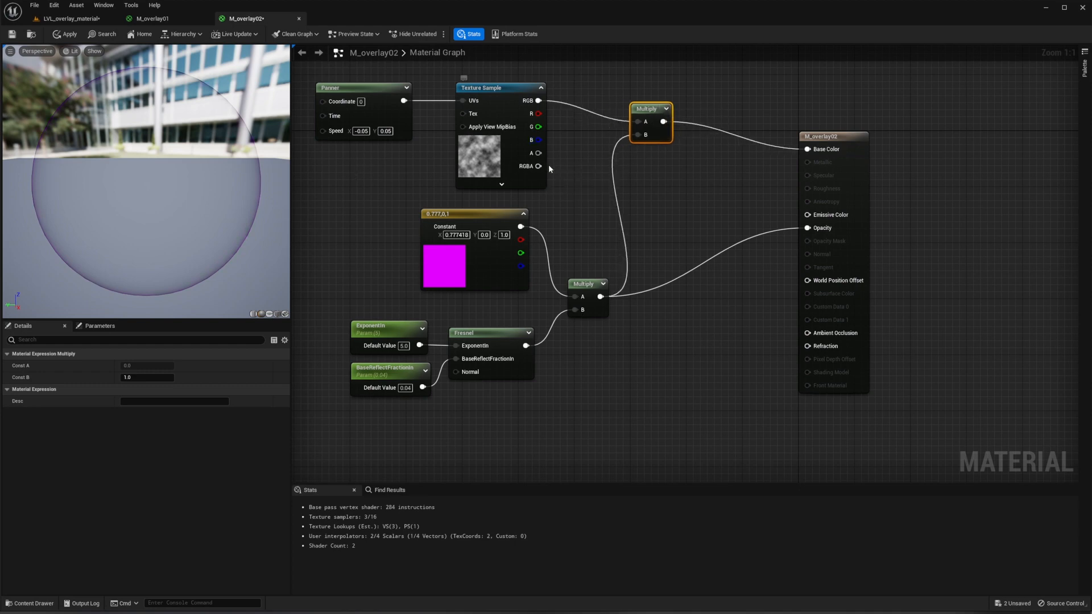
Step: Connect the Texture Sample's RGBA output to Opacity and to the input of a new CheapContrast node
drag(538, 166, 807, 227)
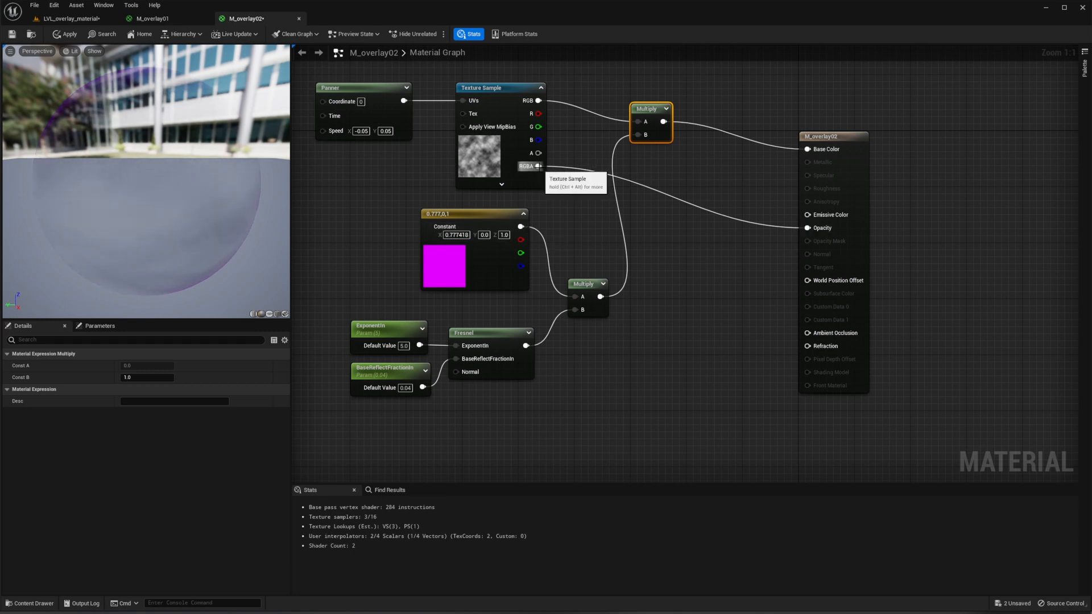
drag(538, 166, 662, 217)
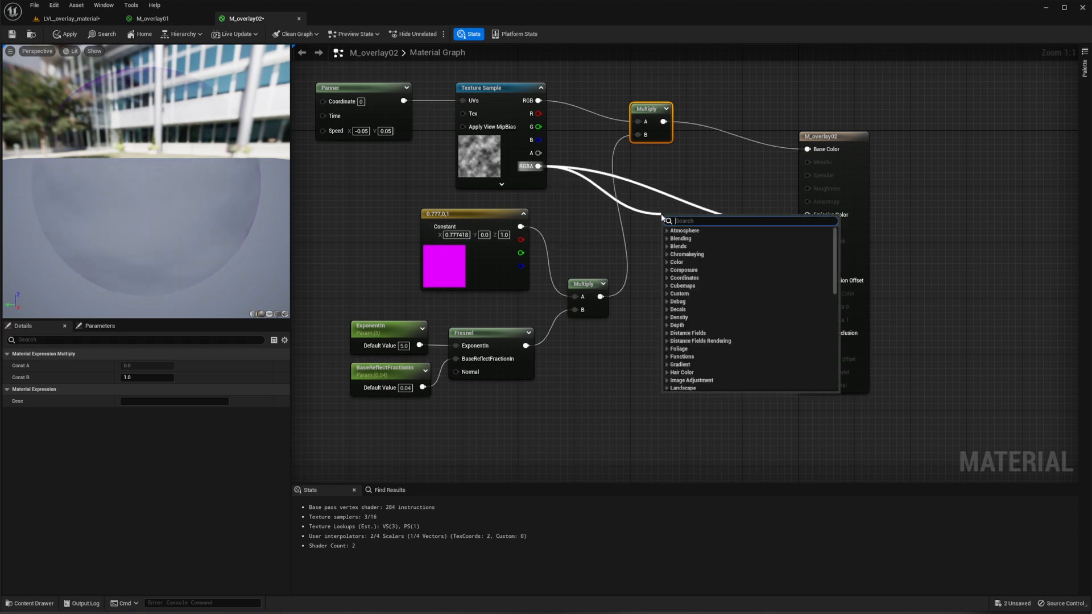
text(contra)
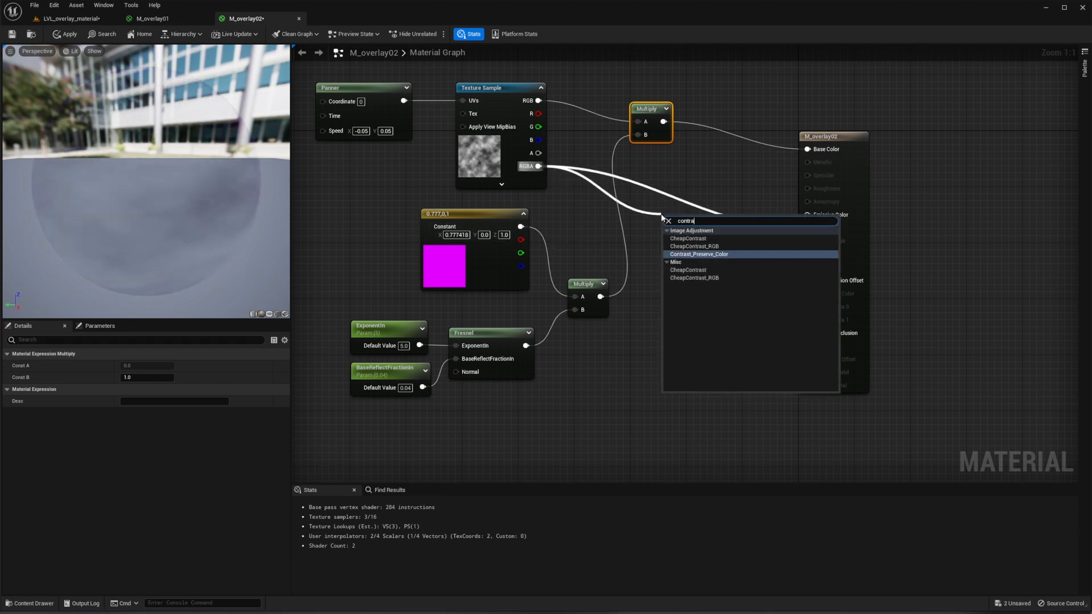
key(Up)
key(Up)
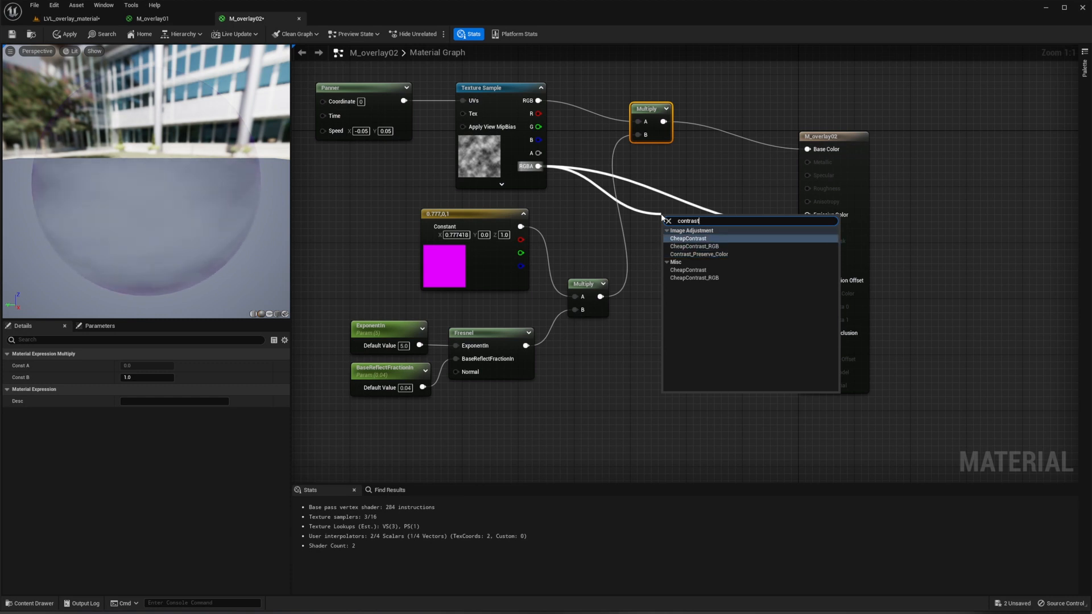
key(Return)
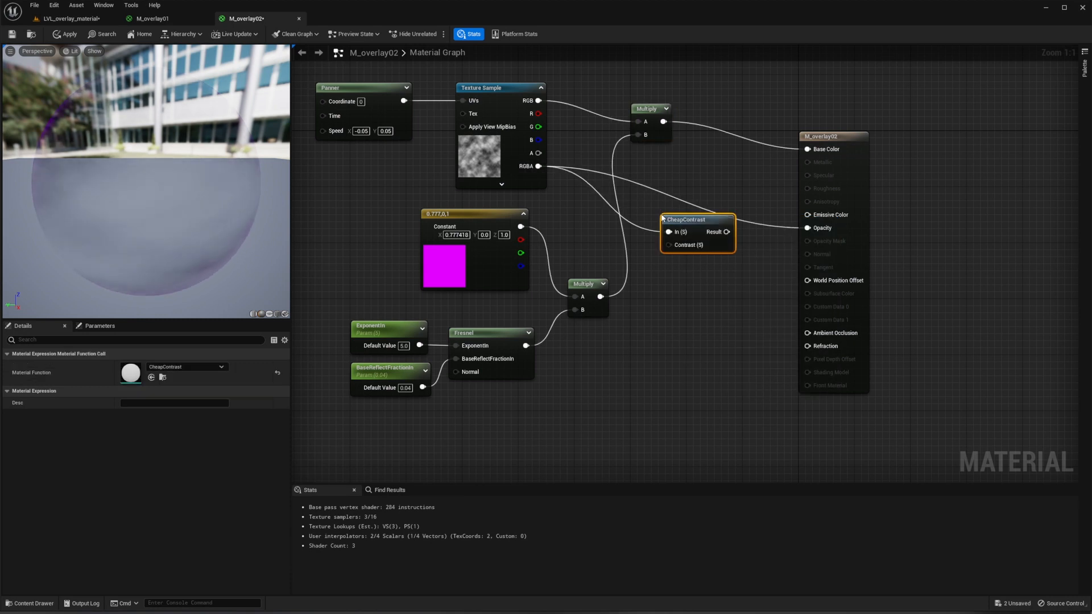
Step: Promote the CheapContrast node's Contrast input to a parameter with default value 1, and connect its Result to Opacity
right_click(671, 245)
click(698, 301)
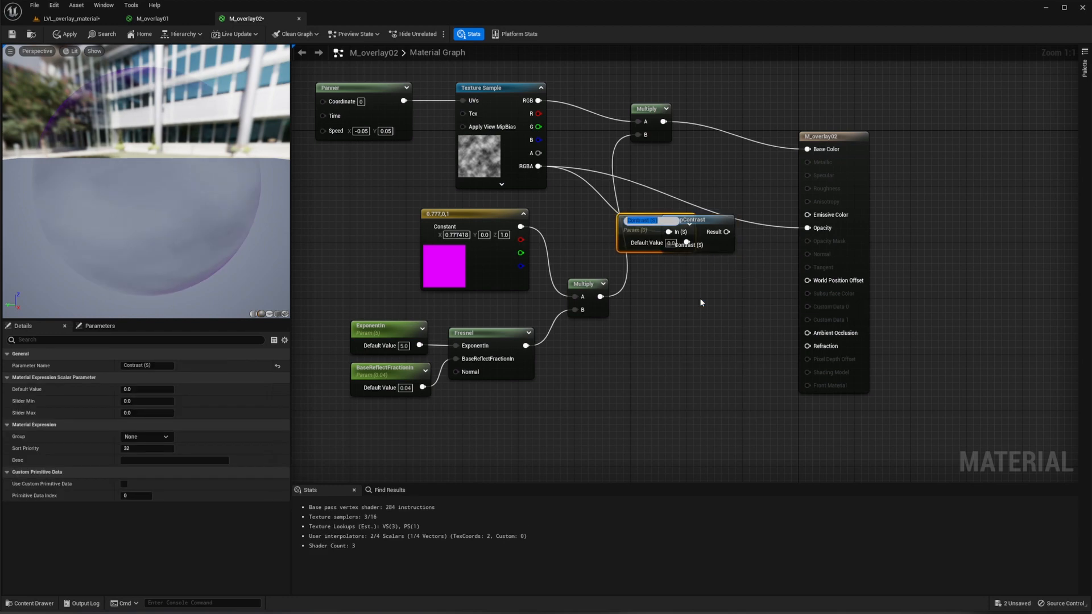
drag(632, 230, 655, 307)
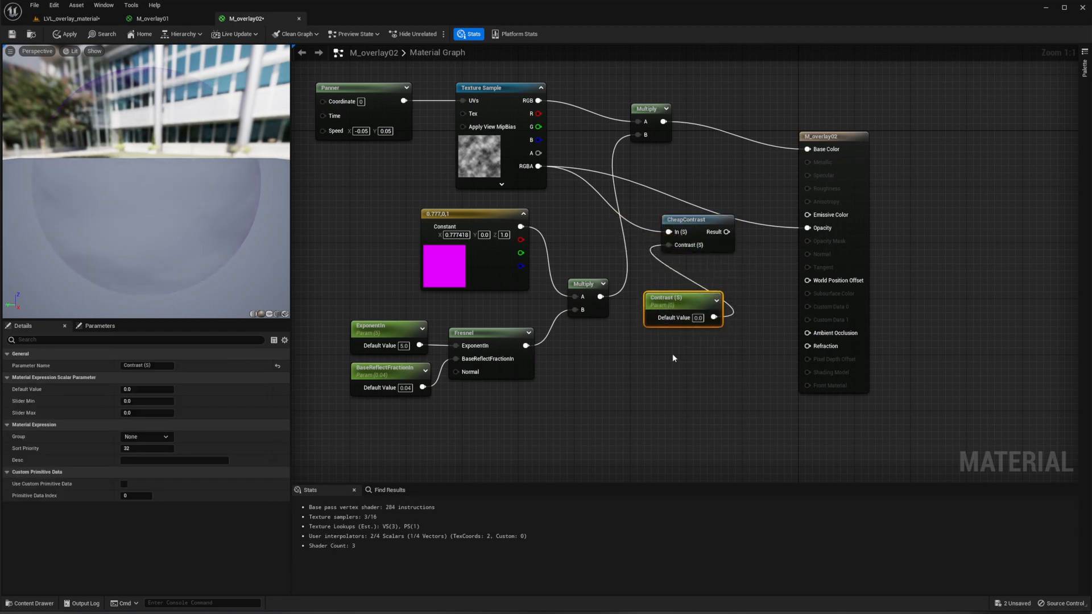
drag(727, 232, 808, 228)
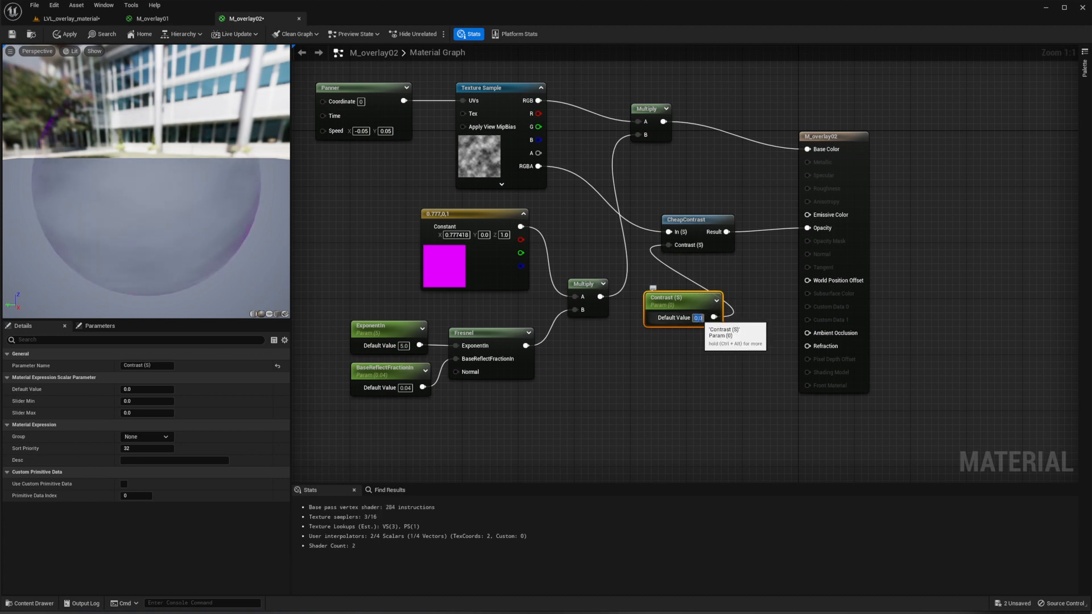
text(1)
key(Return)
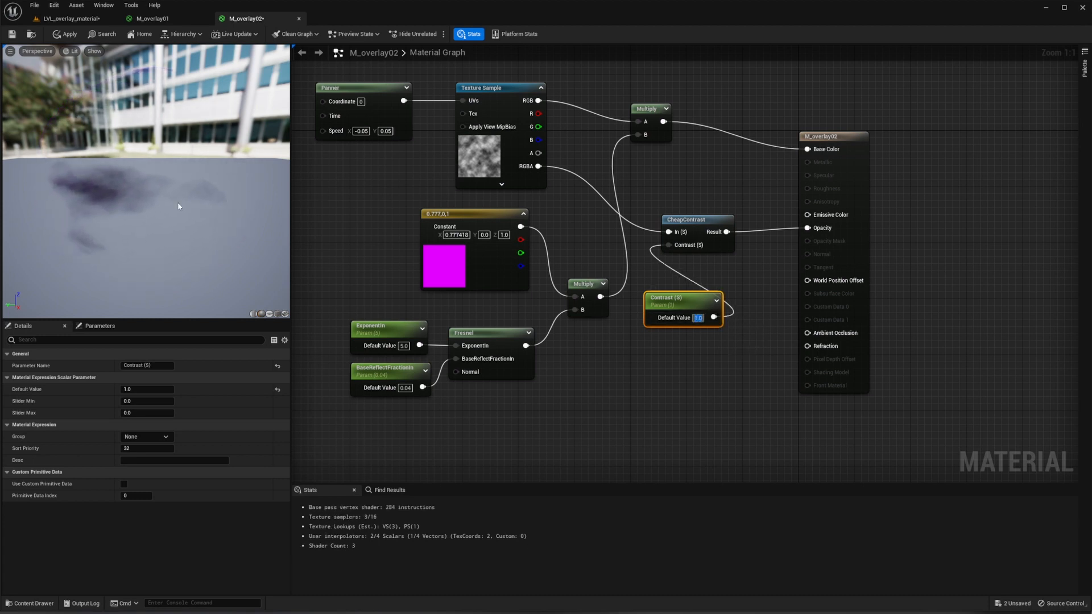
Step: Replace the Texture Sample's texture with T_Perlin_Noise_M
key(ctrl+space)
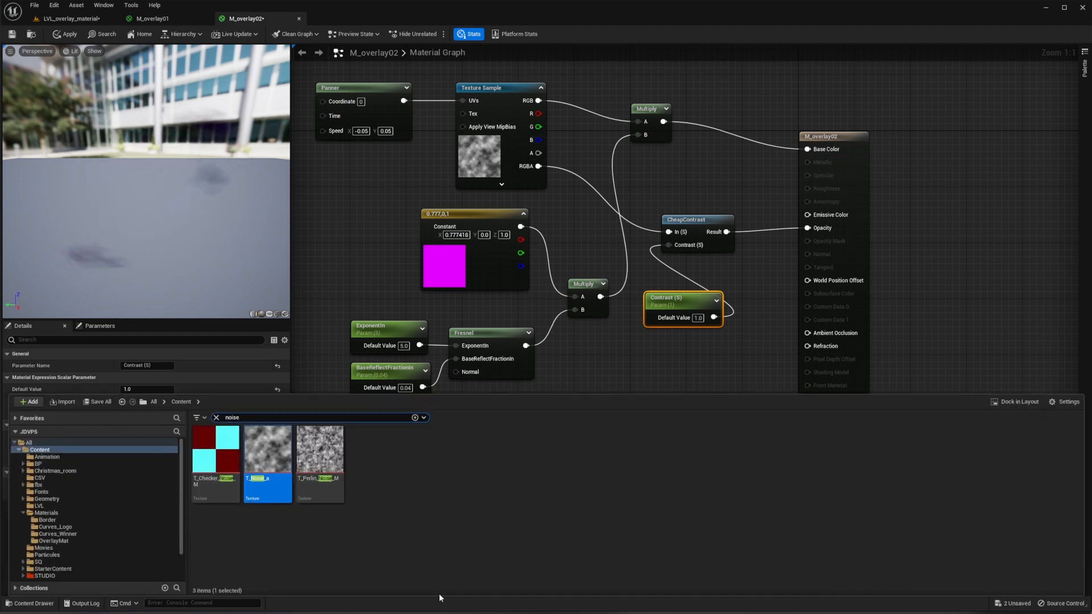
mouse_move(320, 449)
mouse_down()
mouse_move(448, 204)
mouse_move(446, 294)
mouse_move(329, 449)
mouse_up()
click(492, 163)
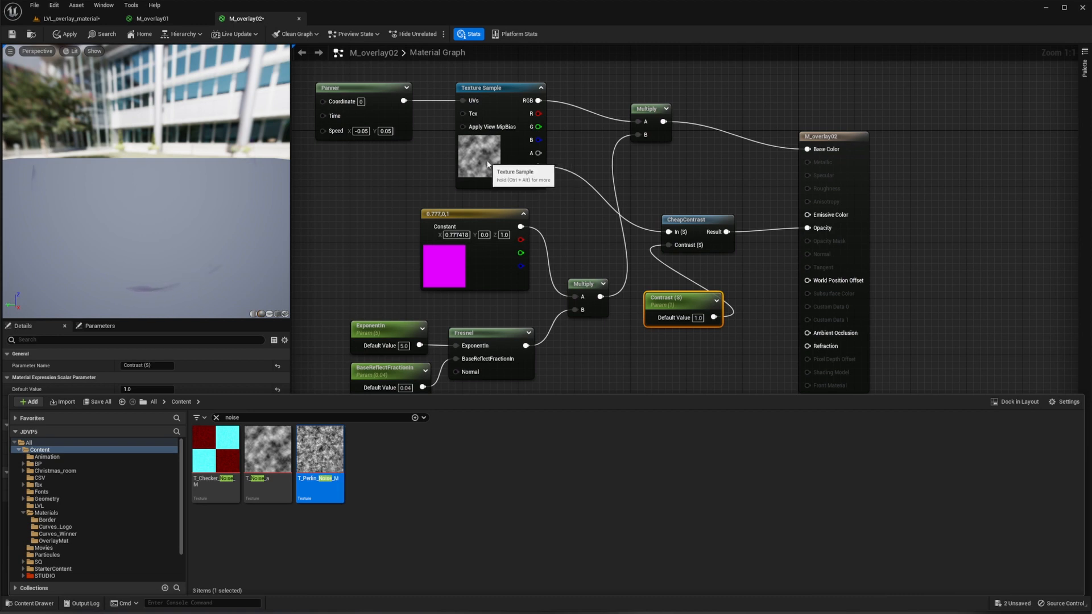
click(176, 436)
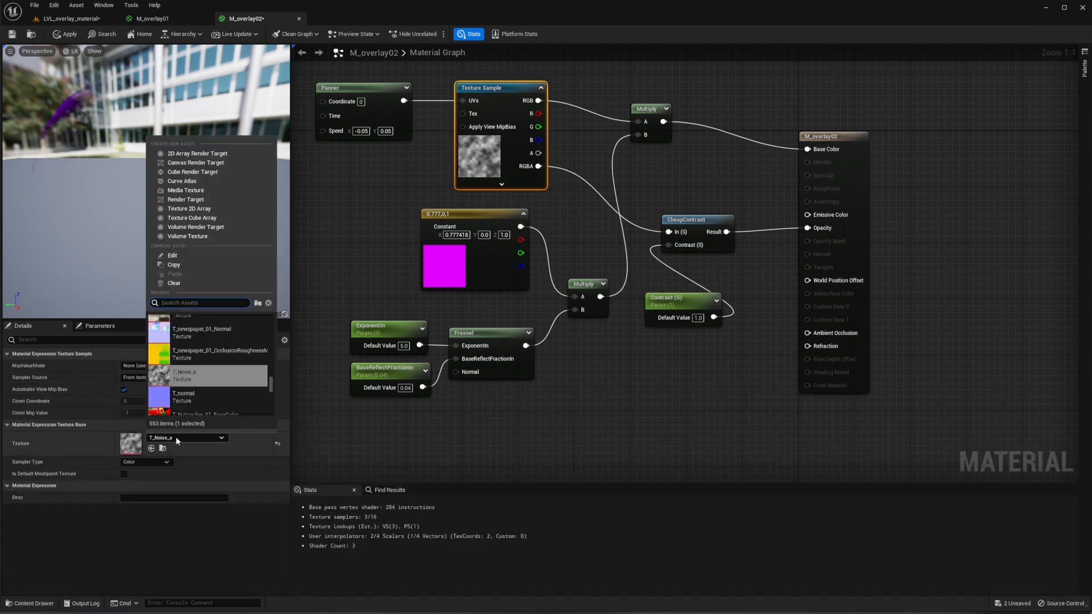
text(perlin)
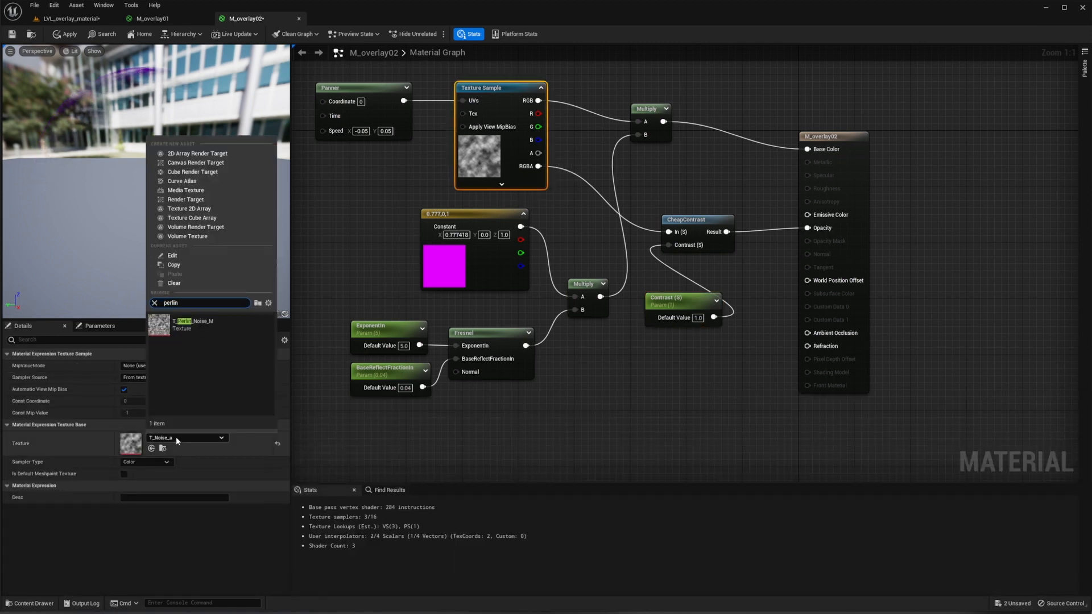
click(169, 328)
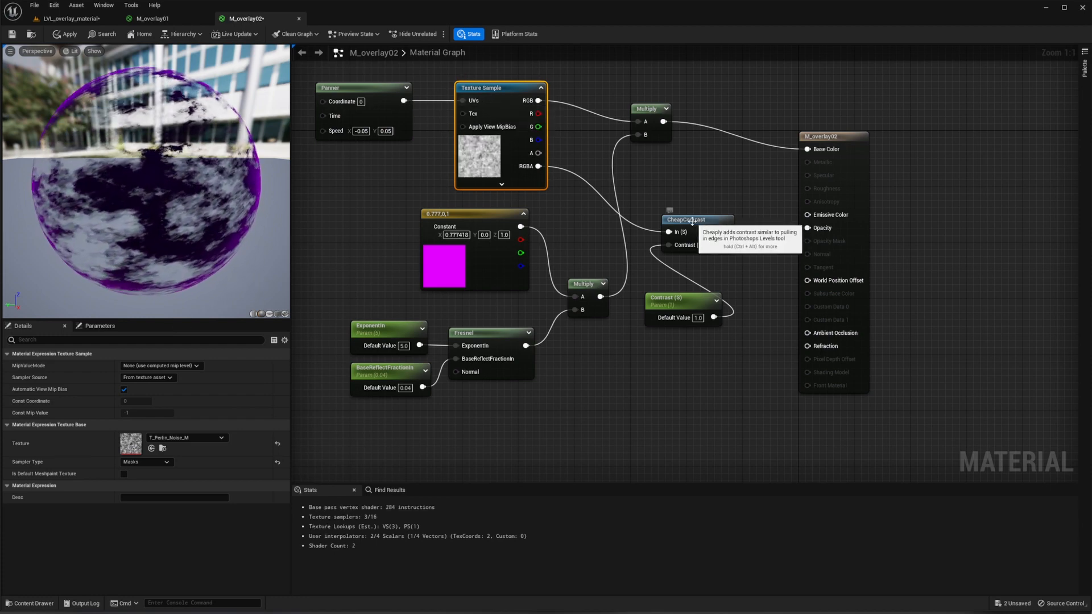
Step: Reposition the CheapContrast node, set the Contrast parameter's default value to 0.5, and save the material
drag(680, 220, 697, 206)
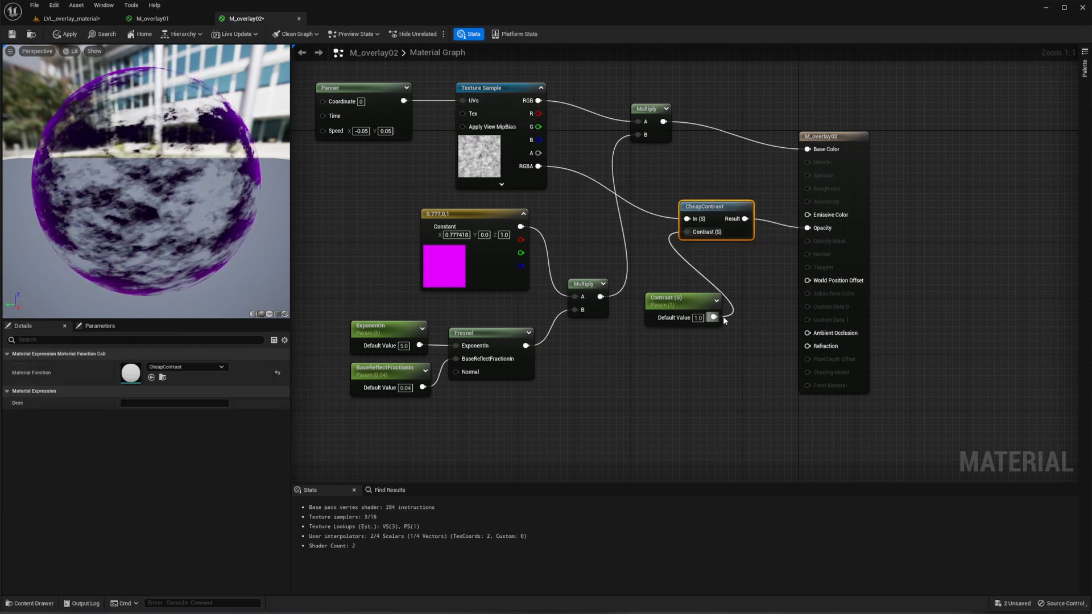
click(697, 317)
text(0.5)
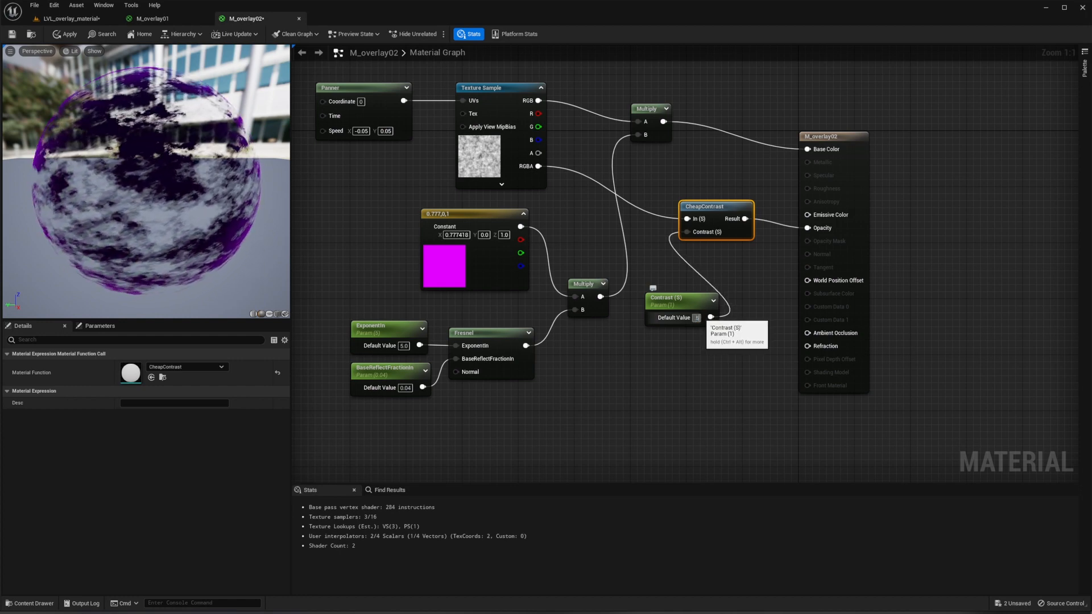
key(Return)
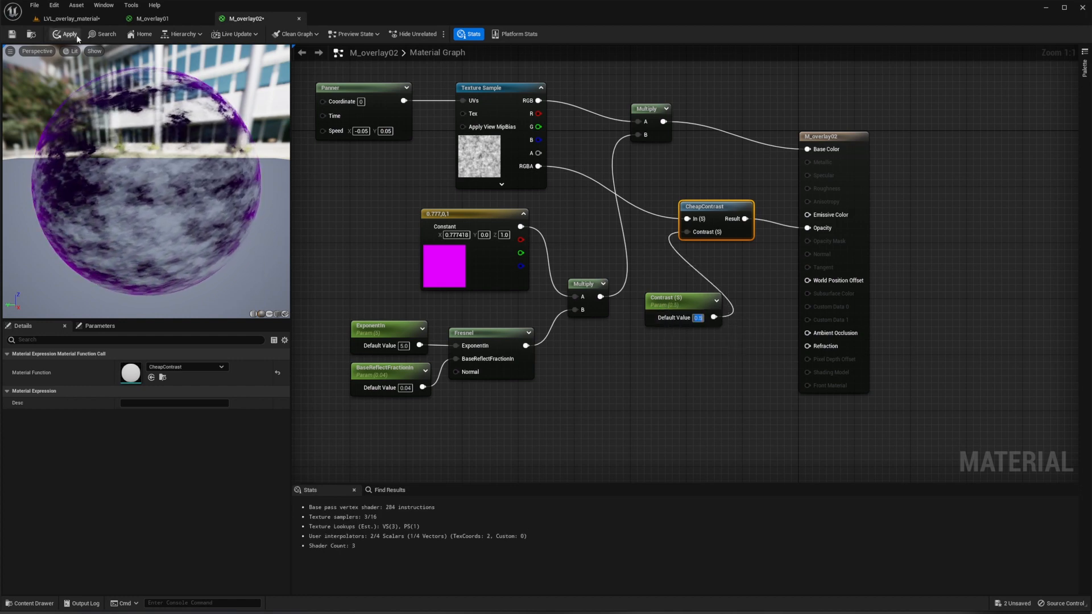
click(12, 35)
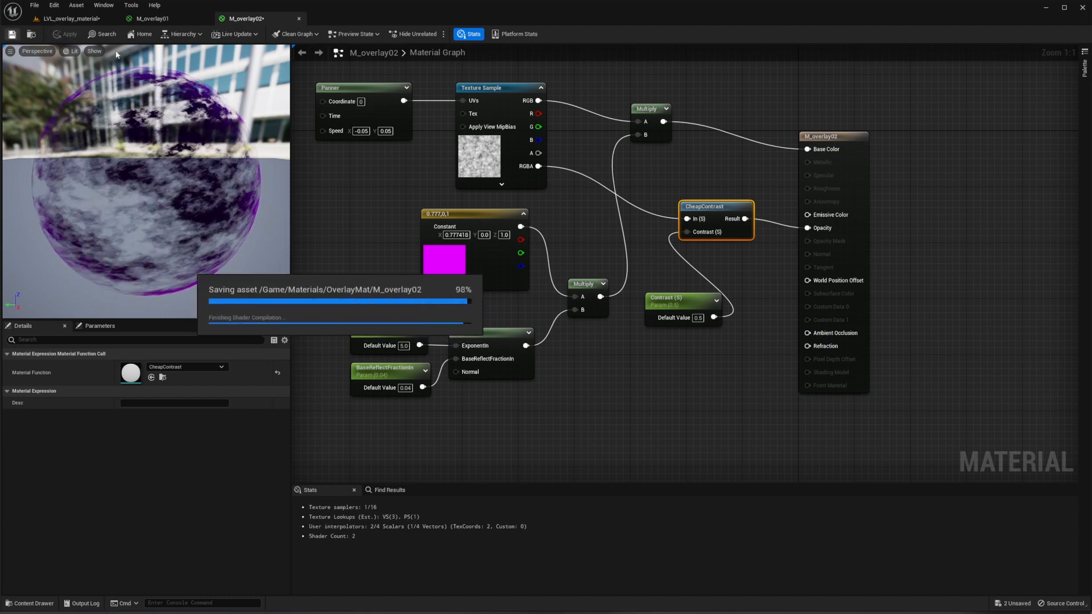
Step: In the LVL_overlay_material level, place a sphere beside the book, scale it to 3, and move it clear of the book
click(71, 18)
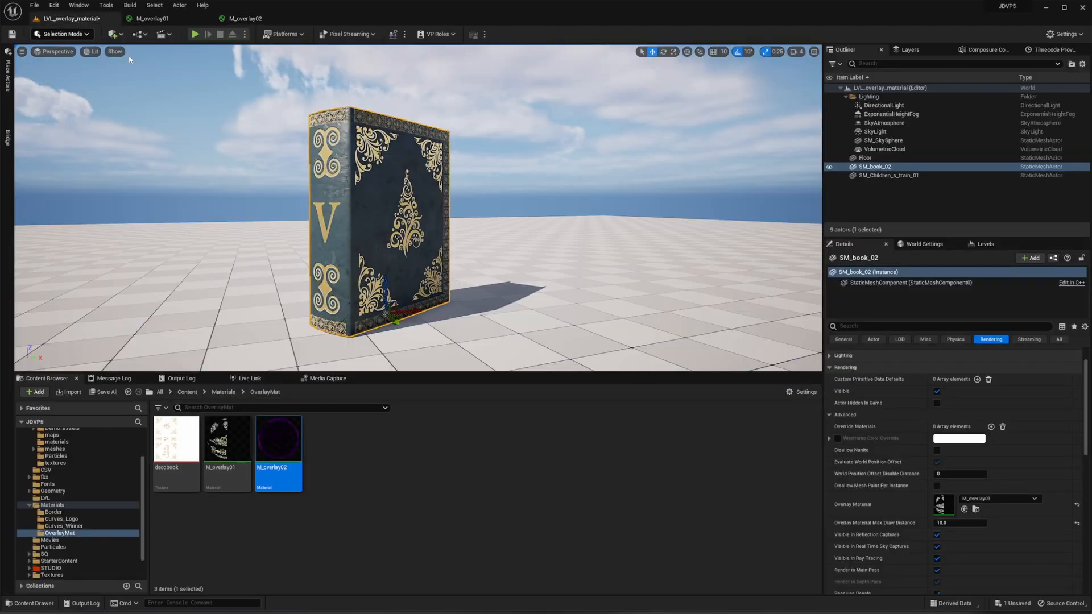
click(7, 73)
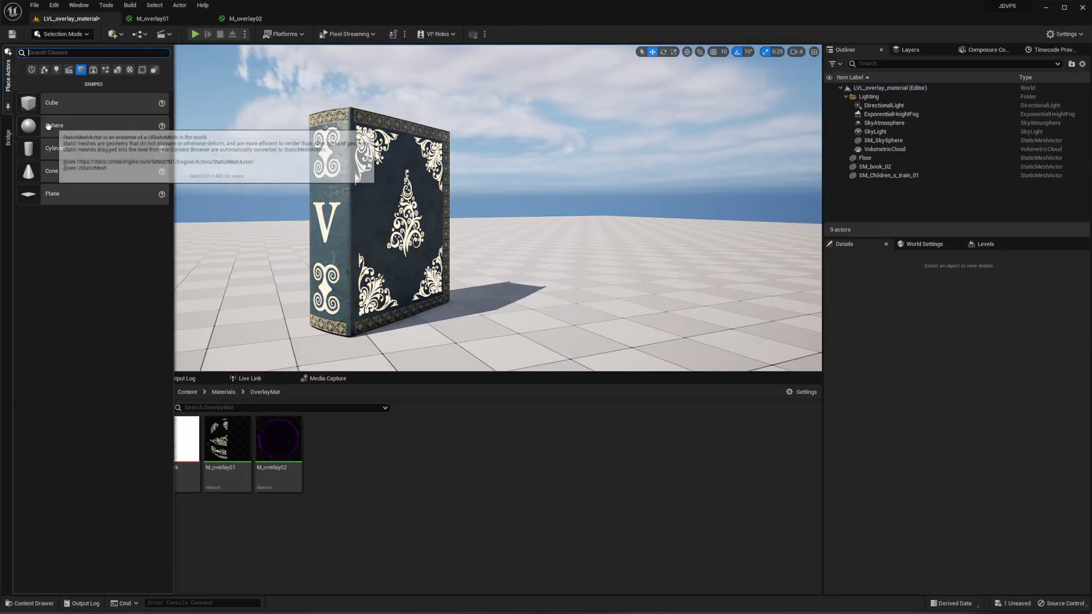
drag(106, 126, 603, 165)
key(r)
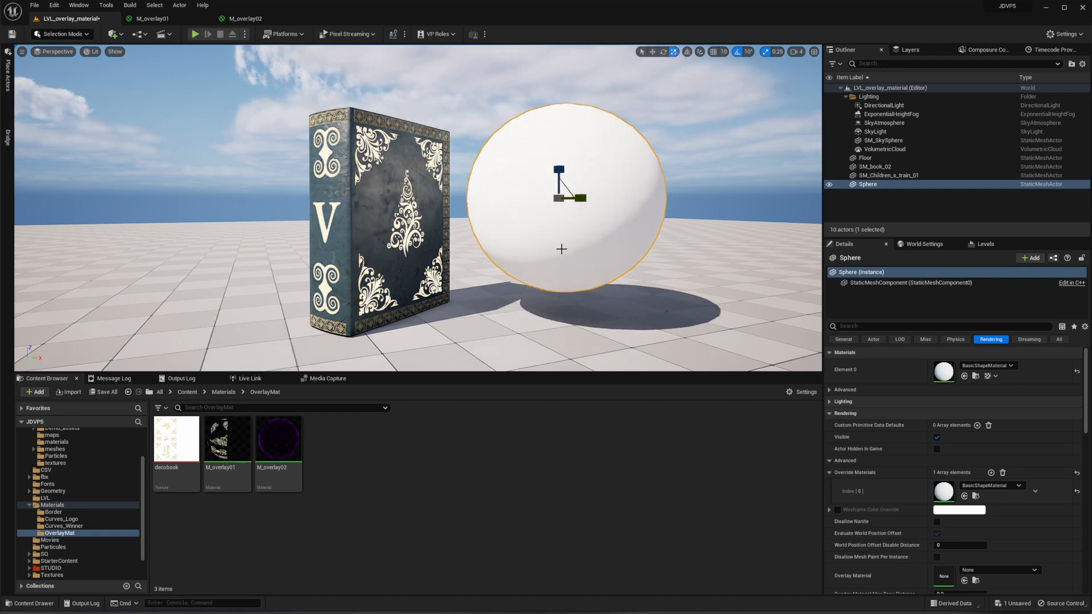
key(w)
mouse_move(577, 202)
mouse_down()
mouse_move(611, 202)
mouse_move(593, 202)
mouse_up()
Step: Assign the Body_Black1 material to the sphere and shift it slightly farther from the book
click(1063, 339)
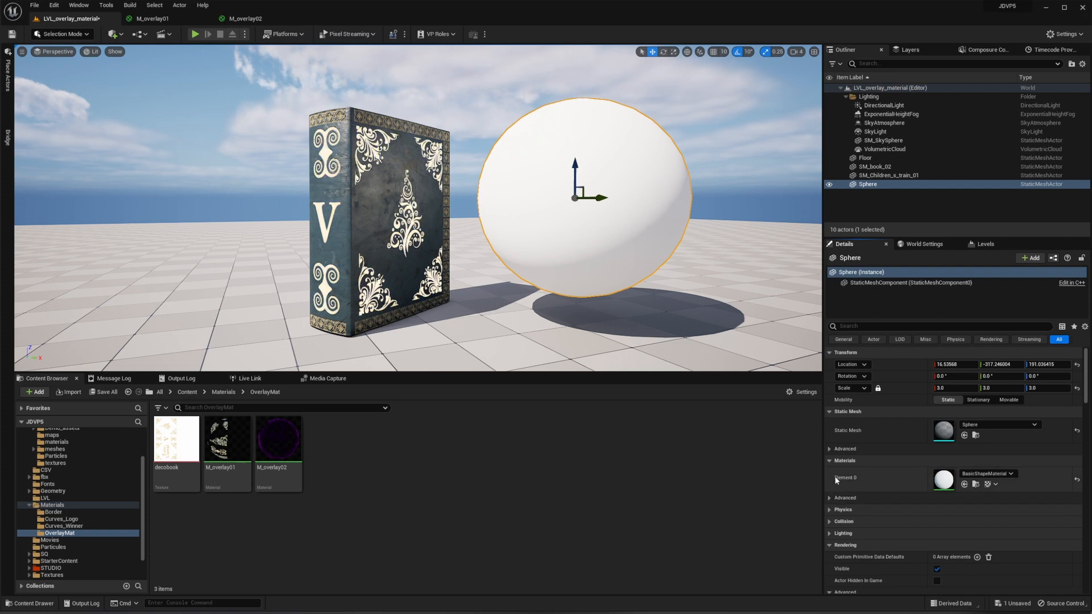
click(987, 474)
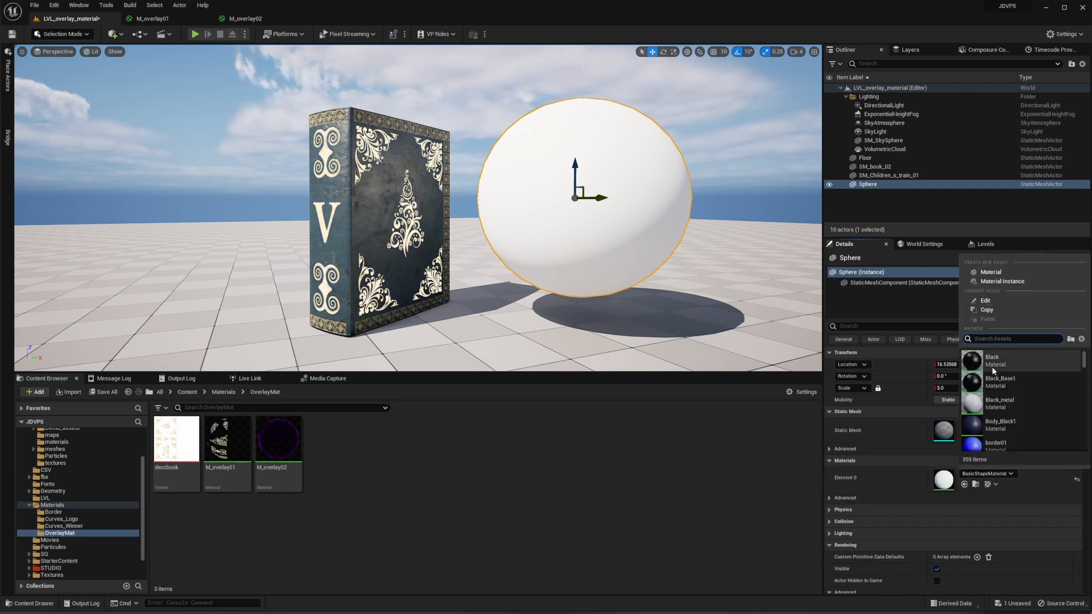
click(991, 425)
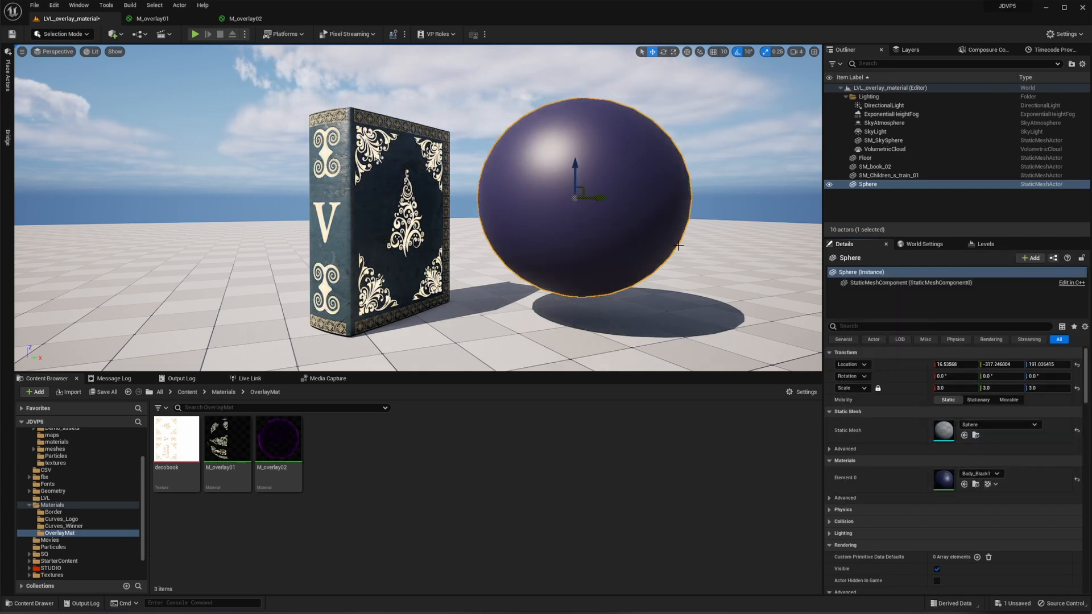
drag(603, 197, 615, 197)
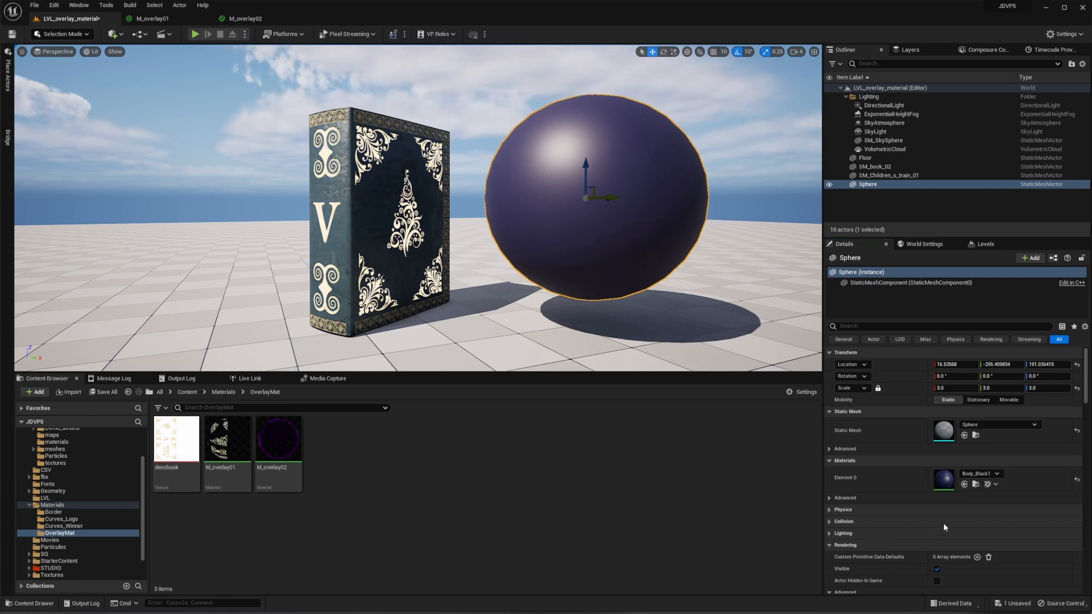
Step: Assign M_overlay02 from the OverlayMat folder as the sphere's Overlay Material
scroll(914, 472, down, 3)
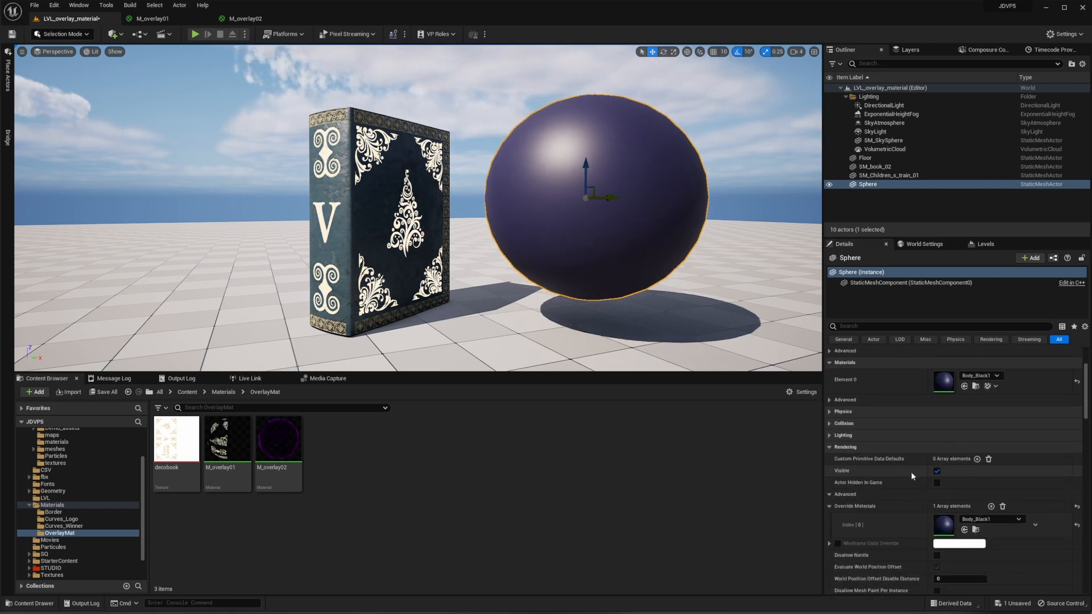
click(990, 340)
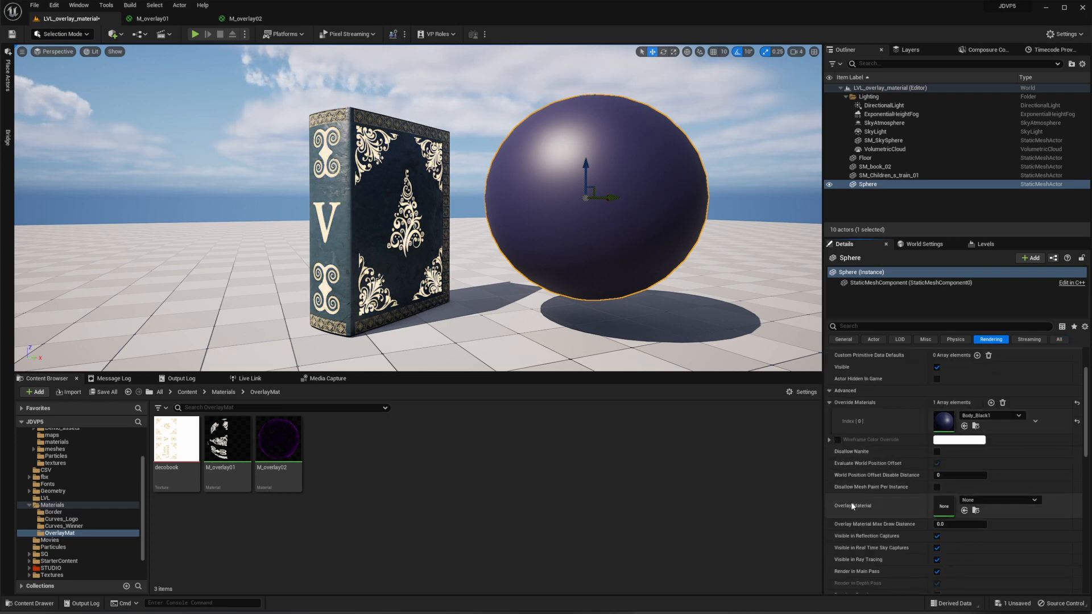
drag(278, 455, 942, 505)
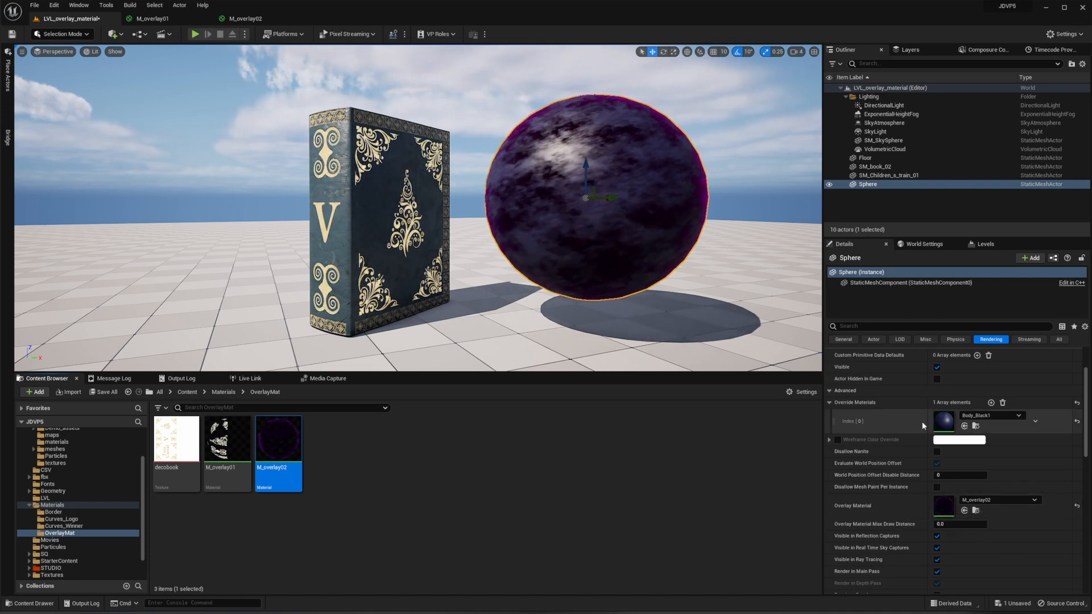
Step: Change the sphere's Element 0 material to the yellow Border02 material
click(1059, 339)
scroll(1018, 443, up, 2)
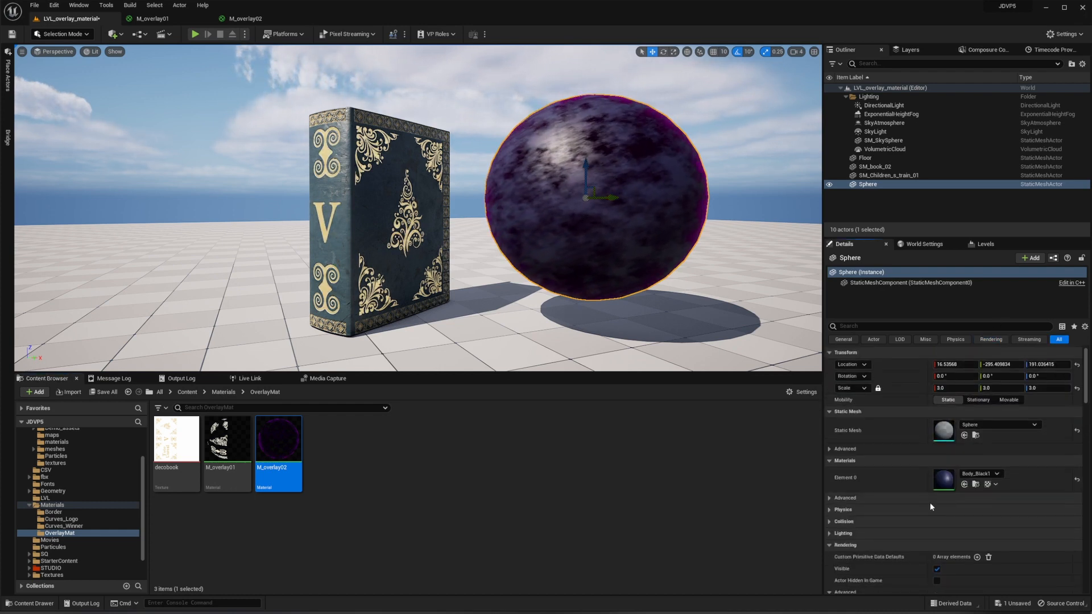
click(987, 475)
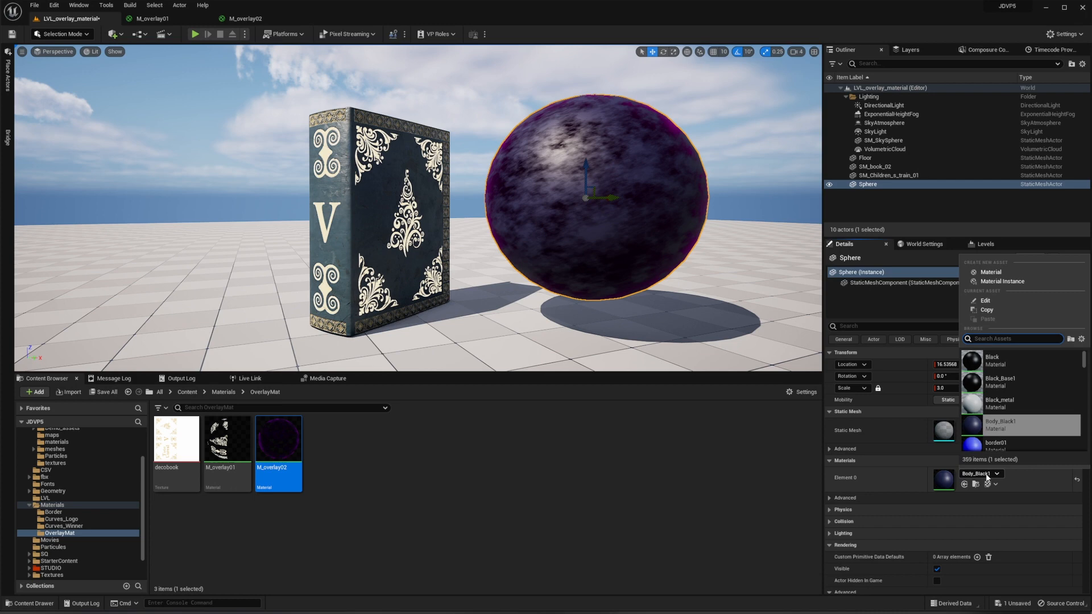
click(997, 422)
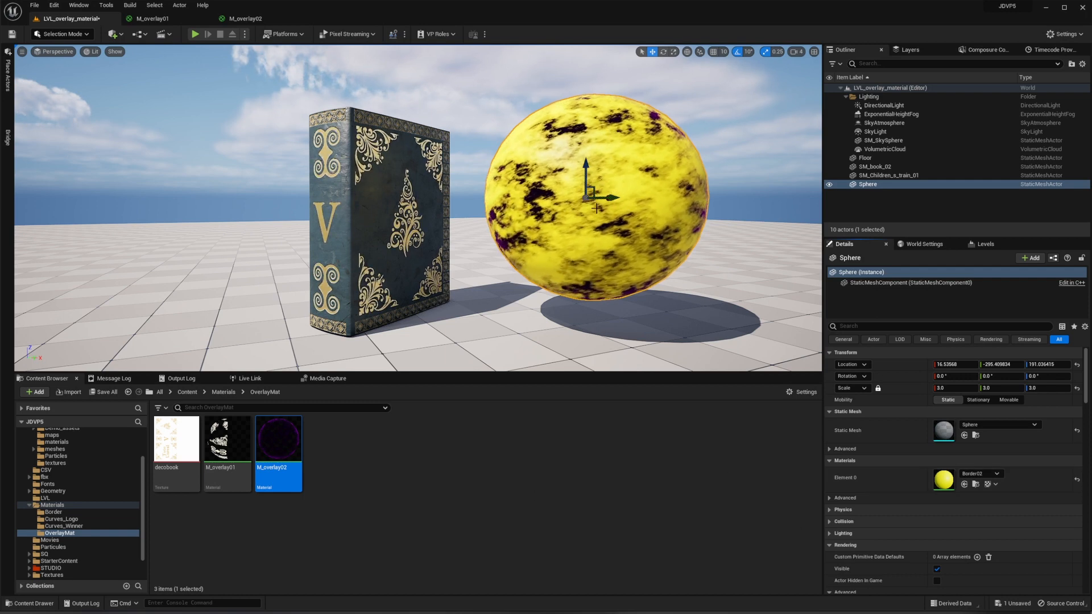
Step: Create a material instance of M_overlay02 named M_overlay02_Inst and assign it as the sphere's Overlay Material
right_click(289, 447)
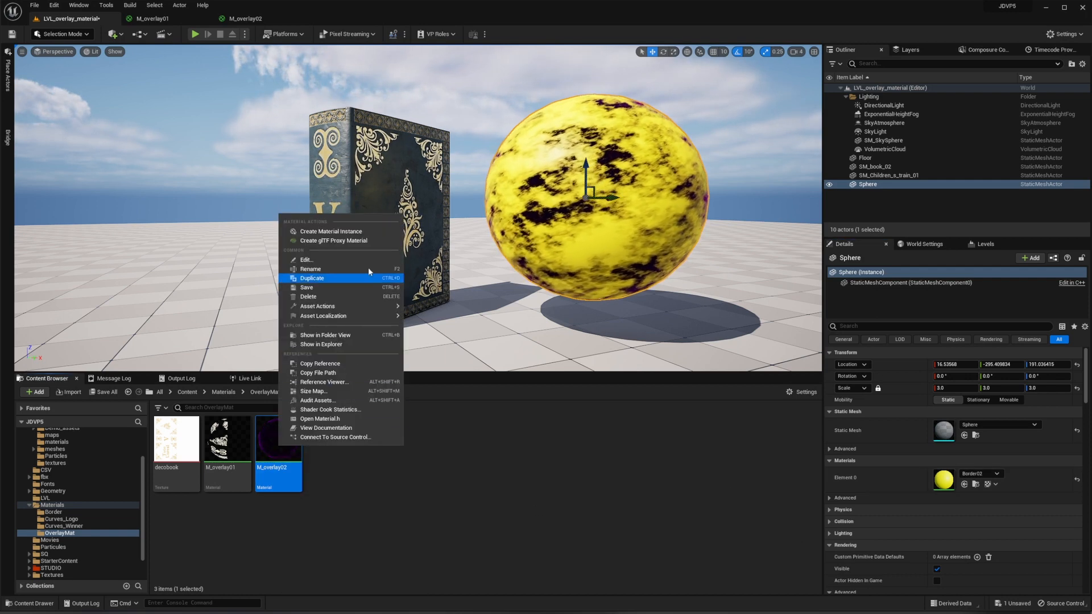
click(325, 232)
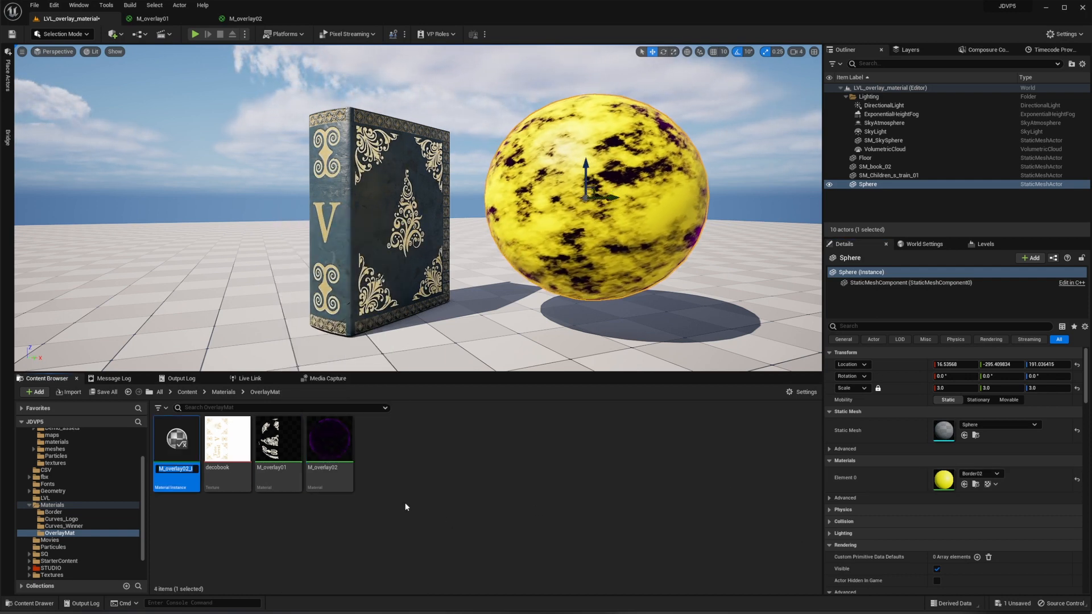
key(Return)
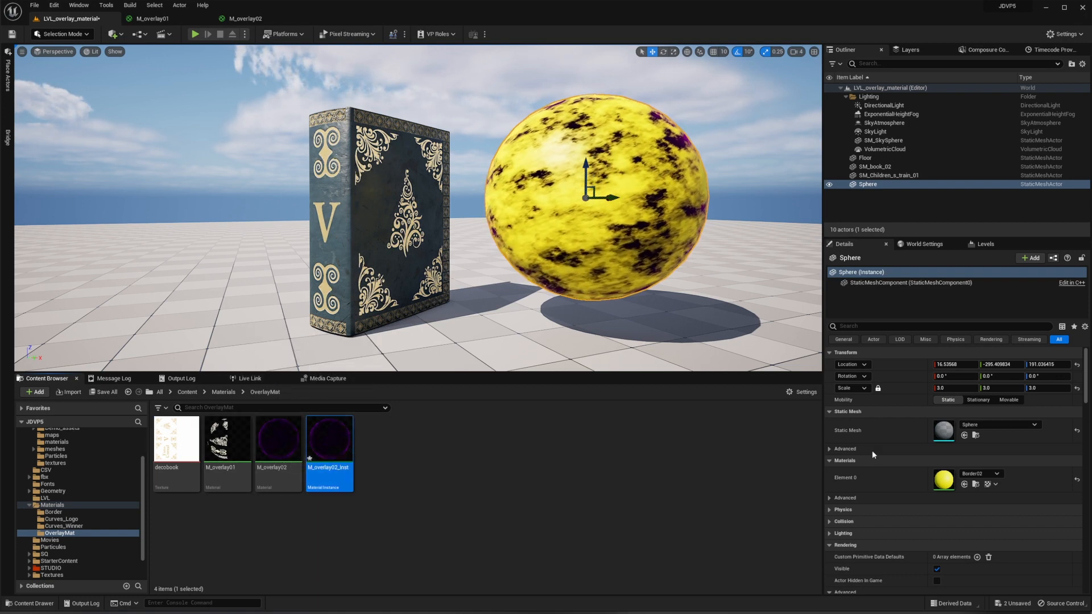
click(991, 340)
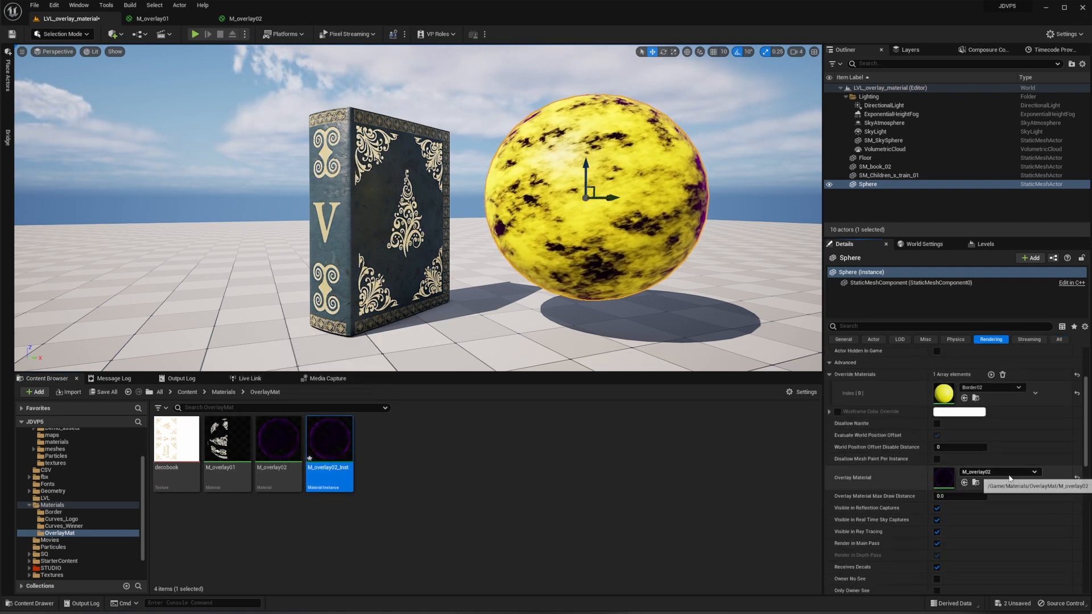
drag(342, 443, 947, 437)
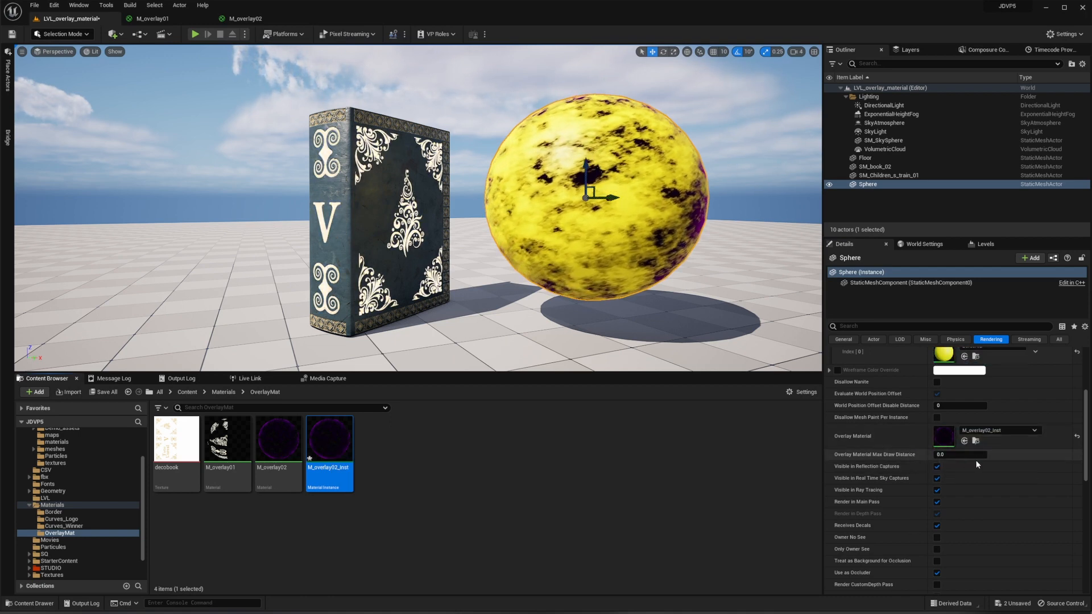
Step: Open M_overlay02_Inst in a window beside the level's sphere and override its Contrast parameter with about 0.91
double_click(331, 442)
drag(367, 20, 355, 147)
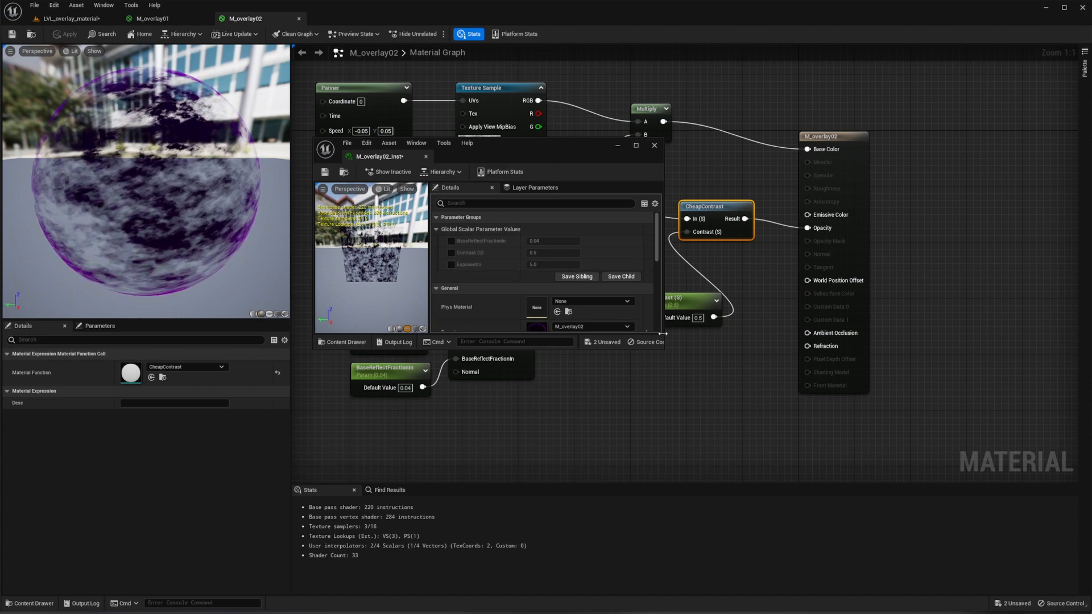
drag(662, 335, 896, 527)
click(71, 18)
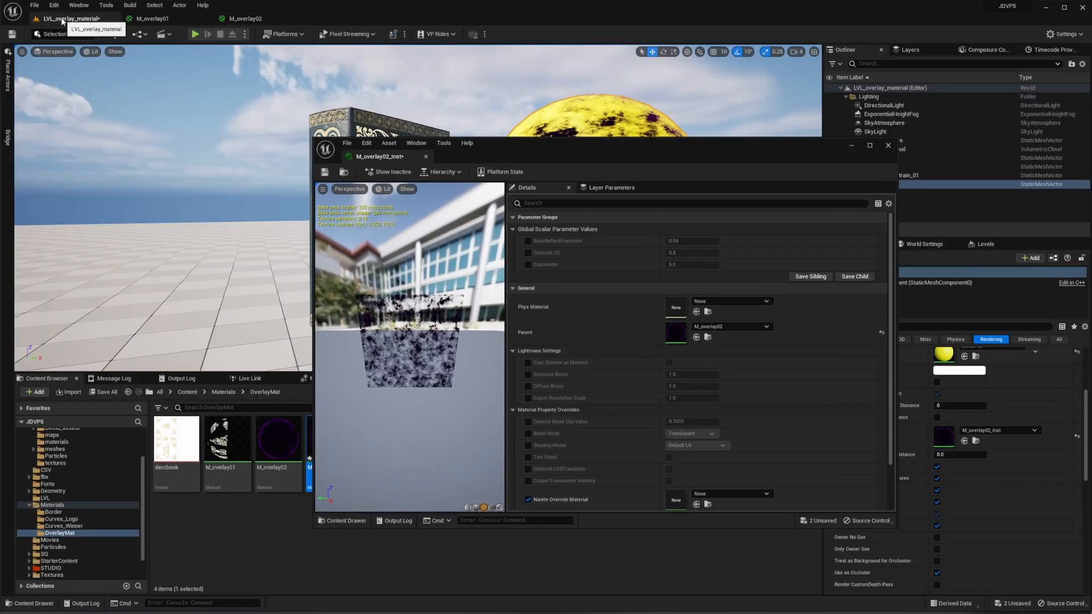
drag(560, 149, 73, 133)
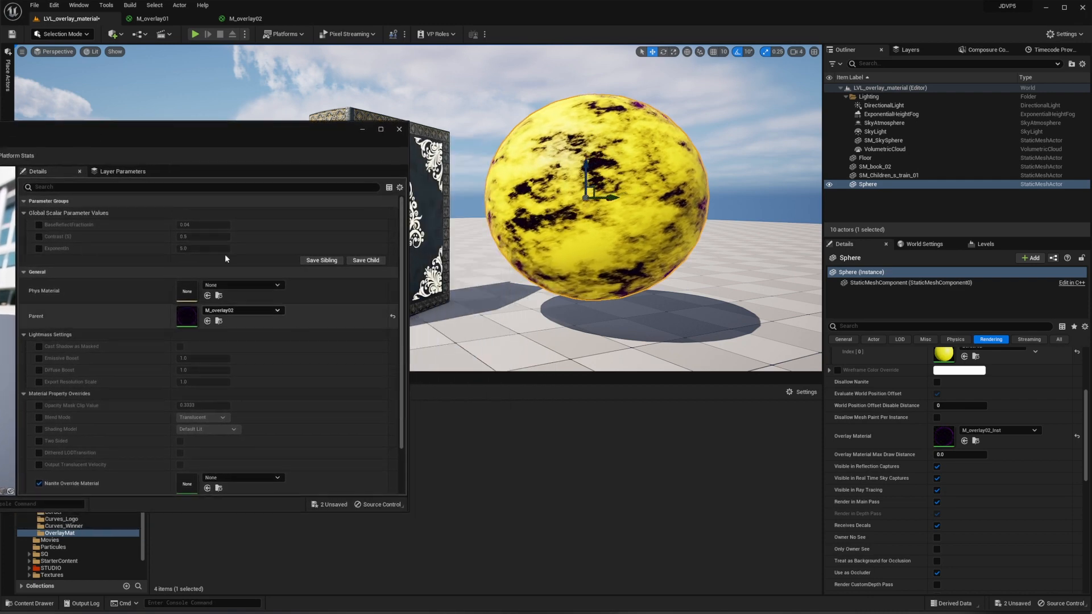
click(39, 236)
drag(202, 236, 242, 237)
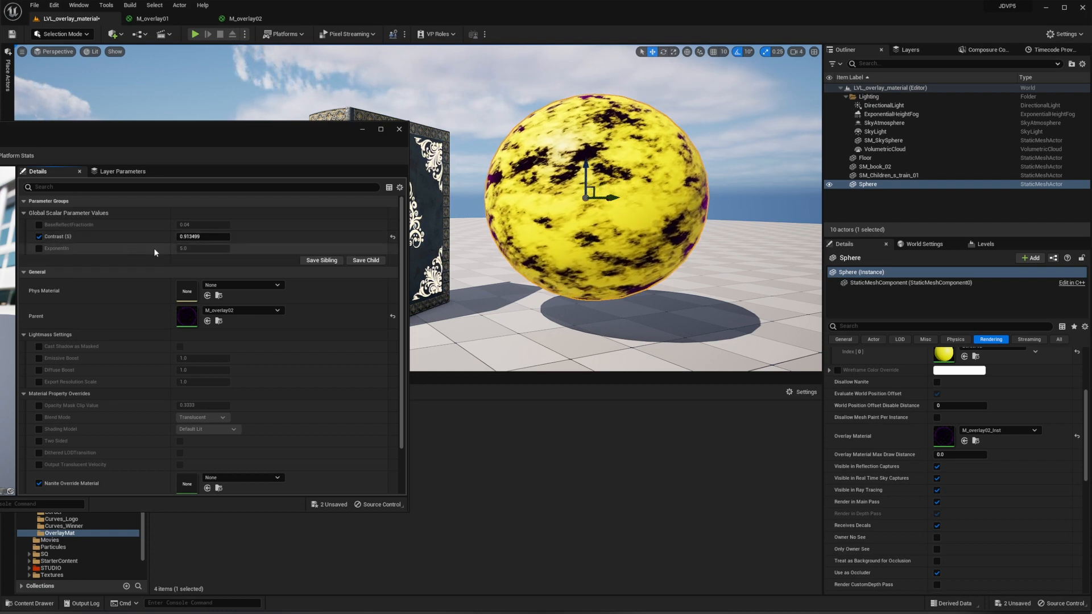
Step: In the M_overlay02 graph, move the magenta constant clear of the other nodes and connect the upper Multiply's output to Emissive Color
click(243, 19)
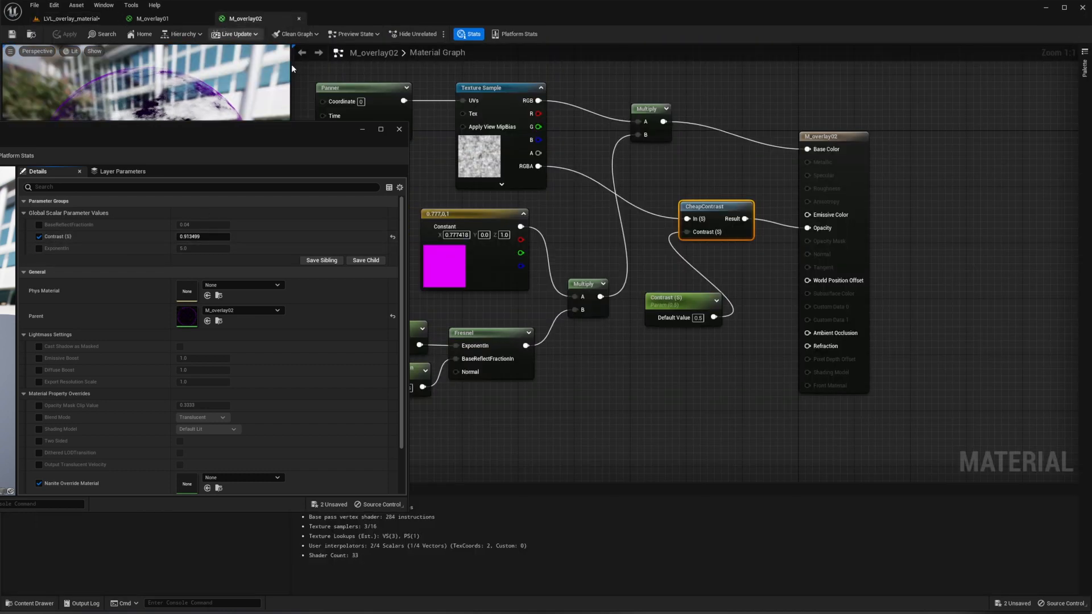
key(Home)
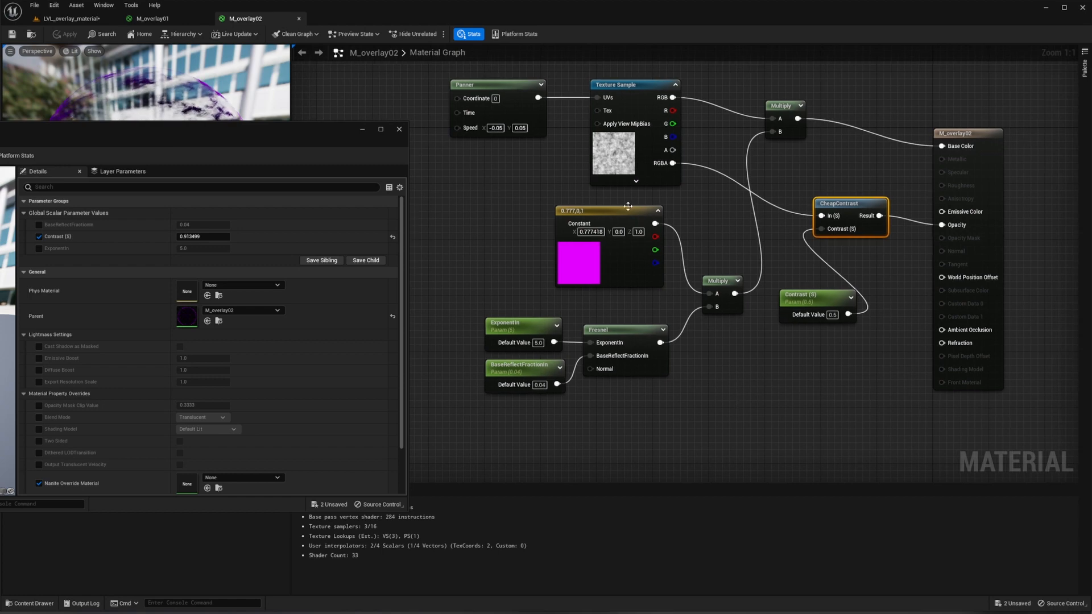
drag(606, 212, 467, 202)
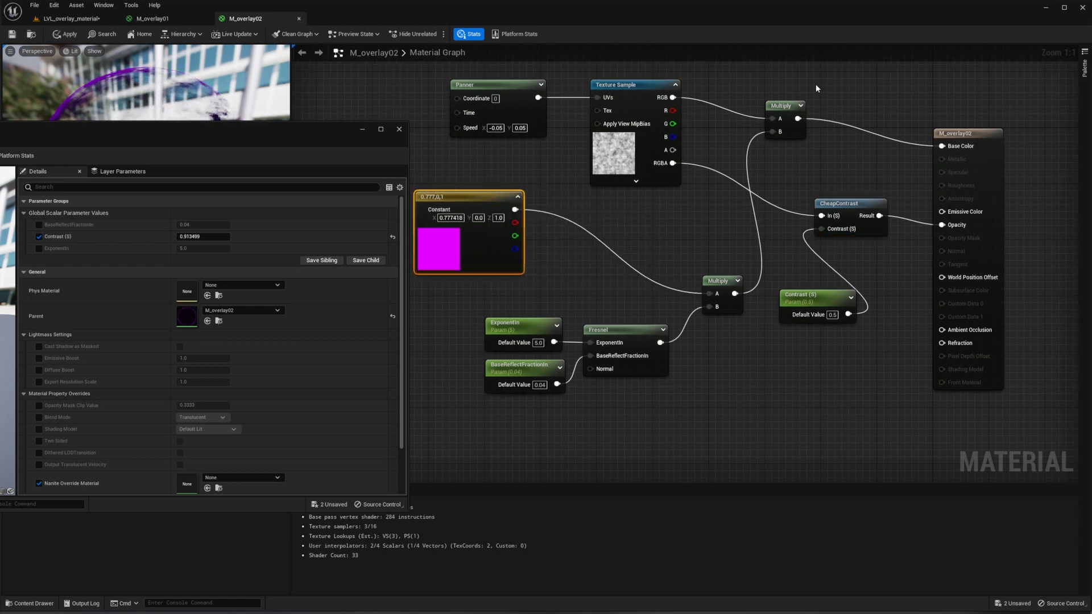
drag(798, 118, 895, 132)
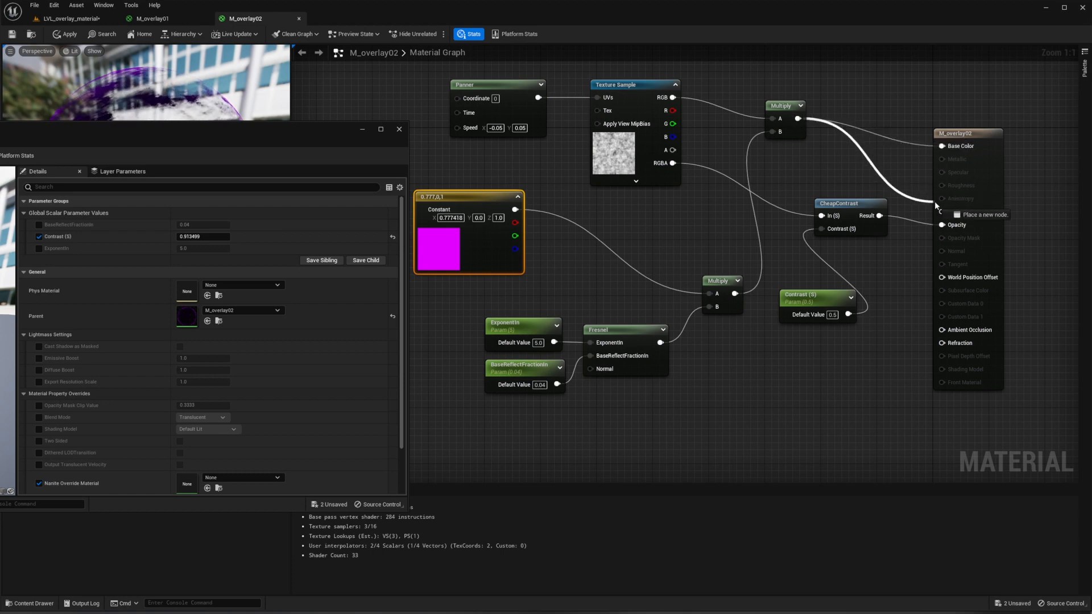
drag(943, 212, 942, 213)
right_drag(814, 149, 632, 181)
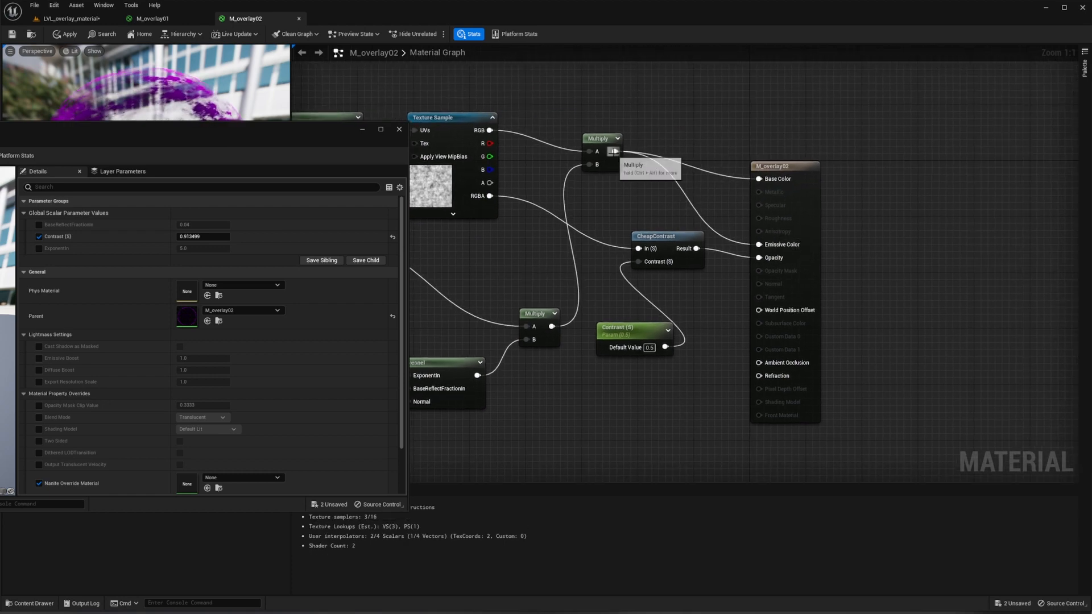
Step: Add a Multiply node fed by the upper Multiply's output and place it above the existing connections
drag(614, 151, 694, 180)
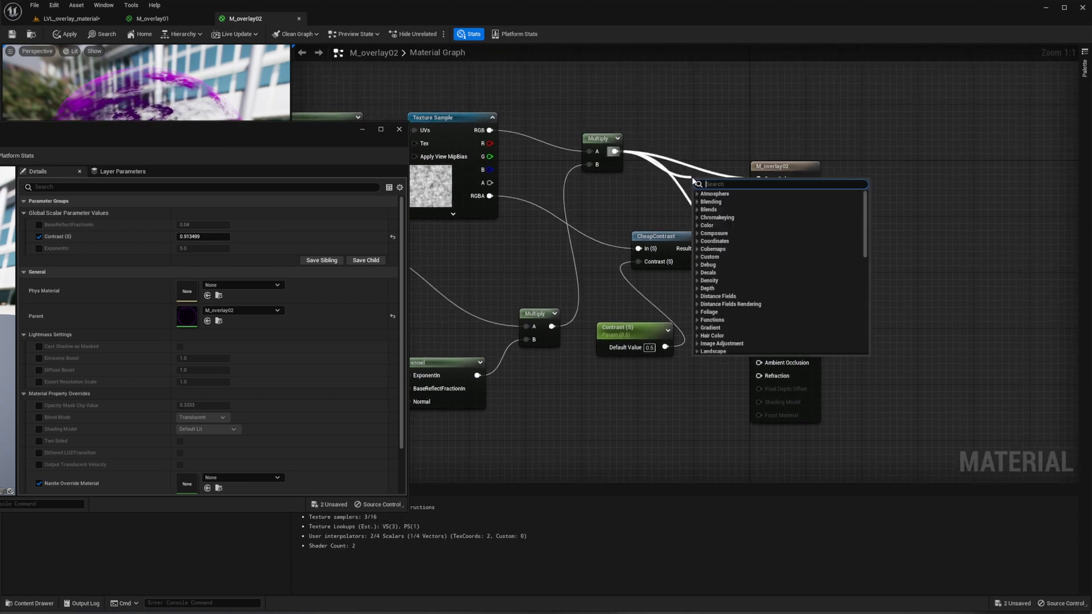
text(multiply)
key(Return)
drag(696, 181, 670, 94)
Step: Create a scalar parameter named Emissive for the new Multiply's B input and place it above the CheapContrast node
right_click(673, 126)
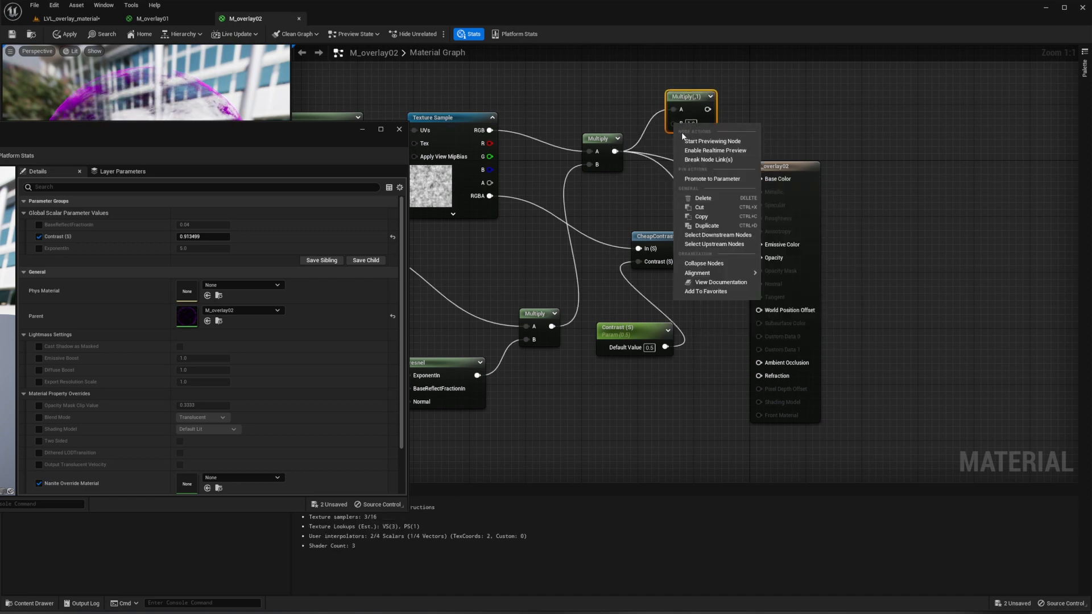
click(706, 196)
text(Emissive)
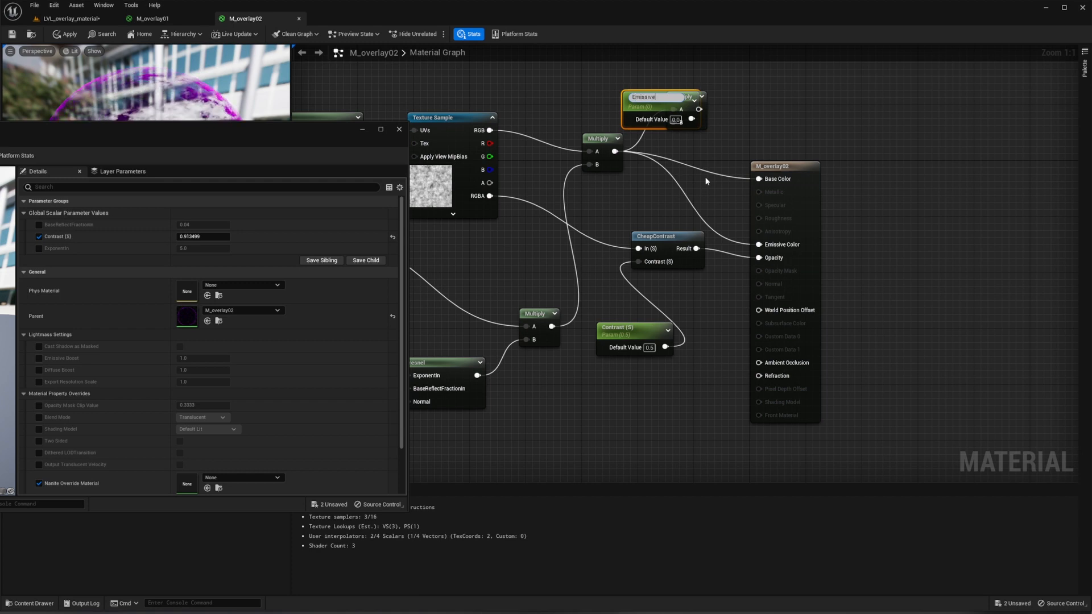
key(Return)
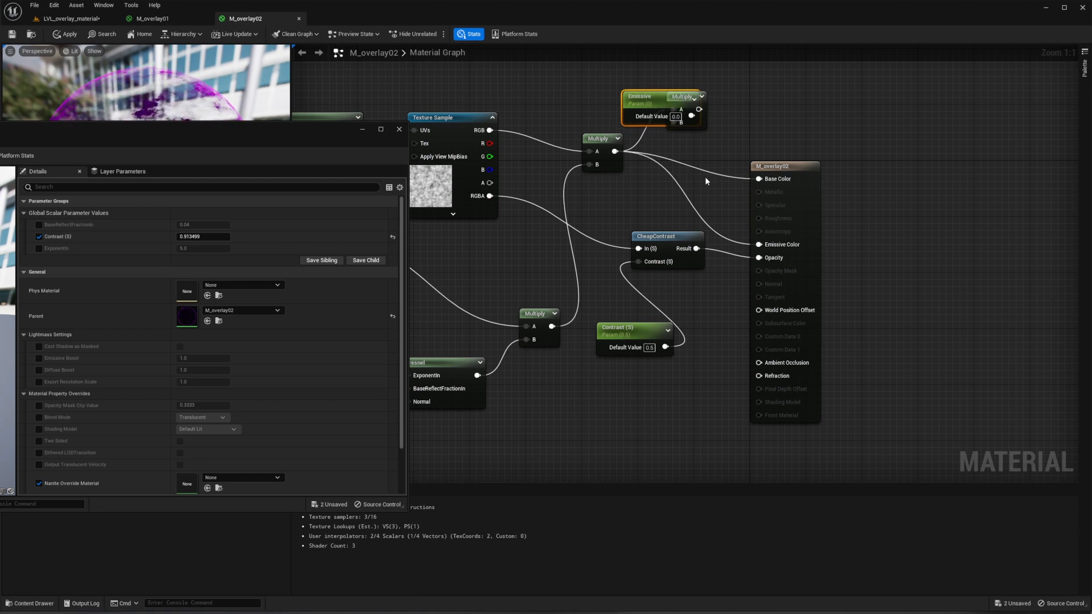
drag(652, 97, 655, 195)
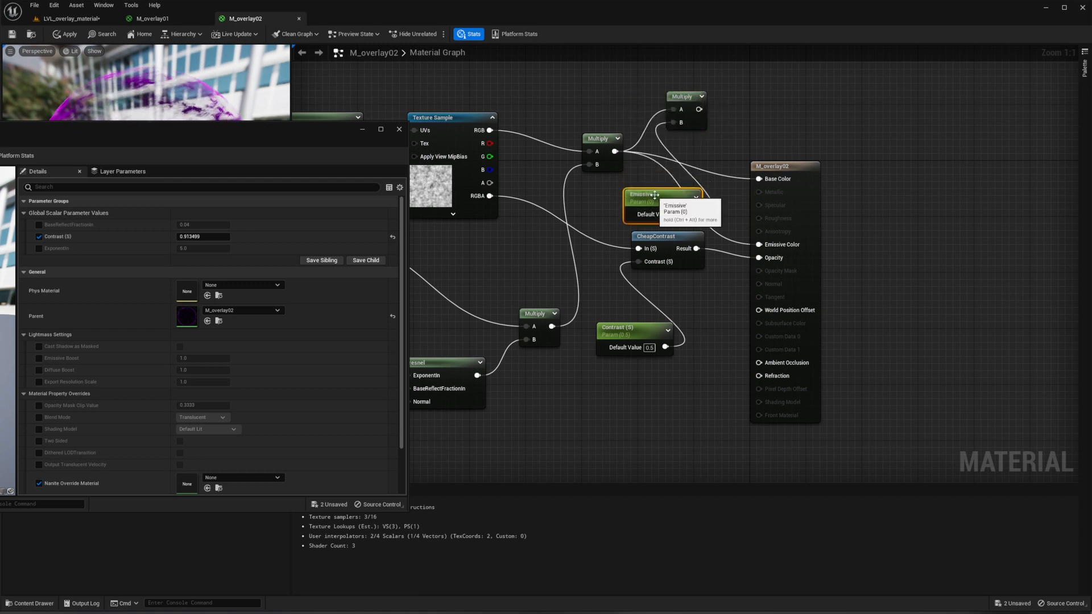
Step: Connect the new Multiply to Emissive Color, set the Emissive parameter's default value to 1, and save the material
drag(700, 109, 758, 245)
drag(657, 195, 656, 188)
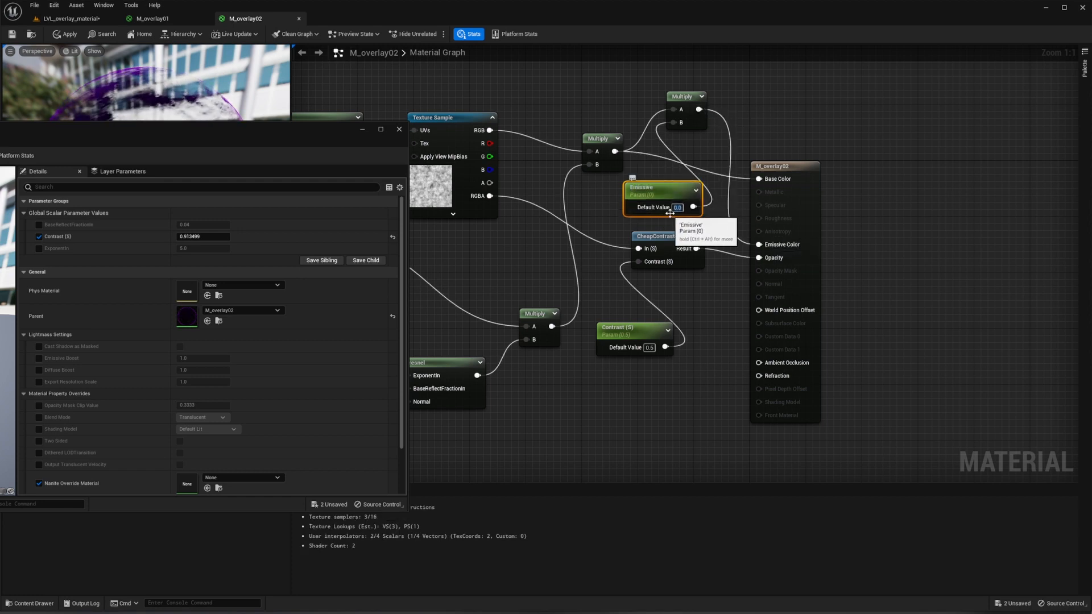
key(Return)
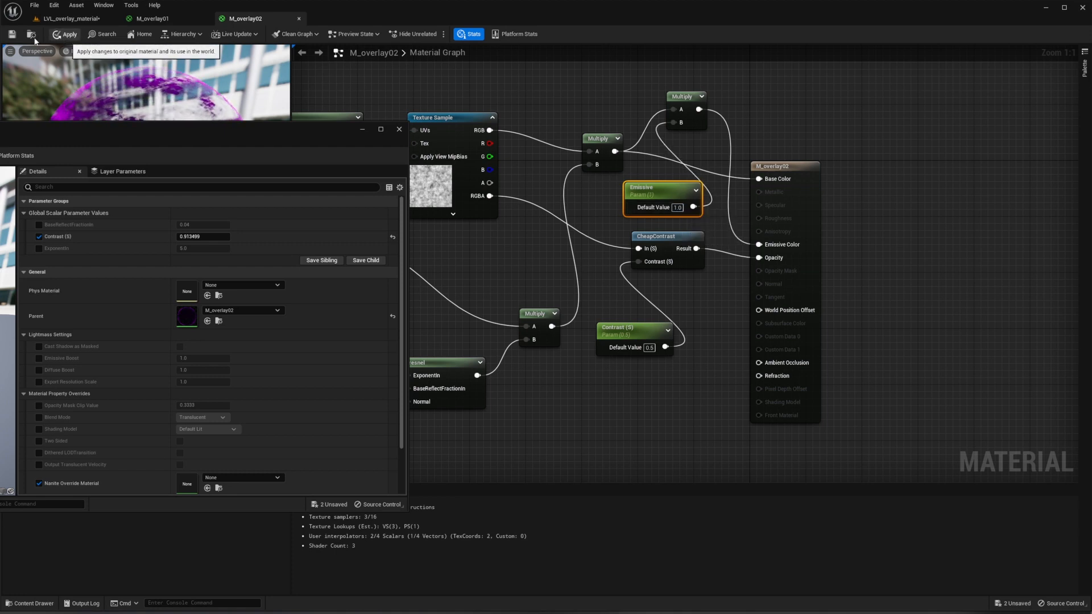
click(11, 36)
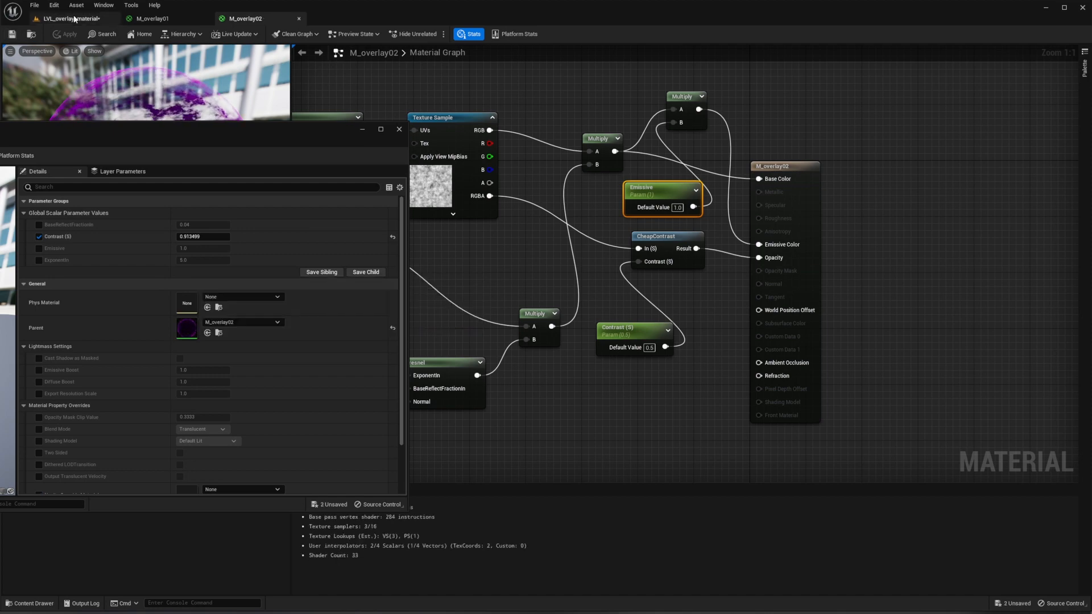
Step: Back in the level, override M_overlay02_Inst's parameters with Emissive about 2.18, Contrast about 0.19 and ExponentIn about 4.52
click(74, 19)
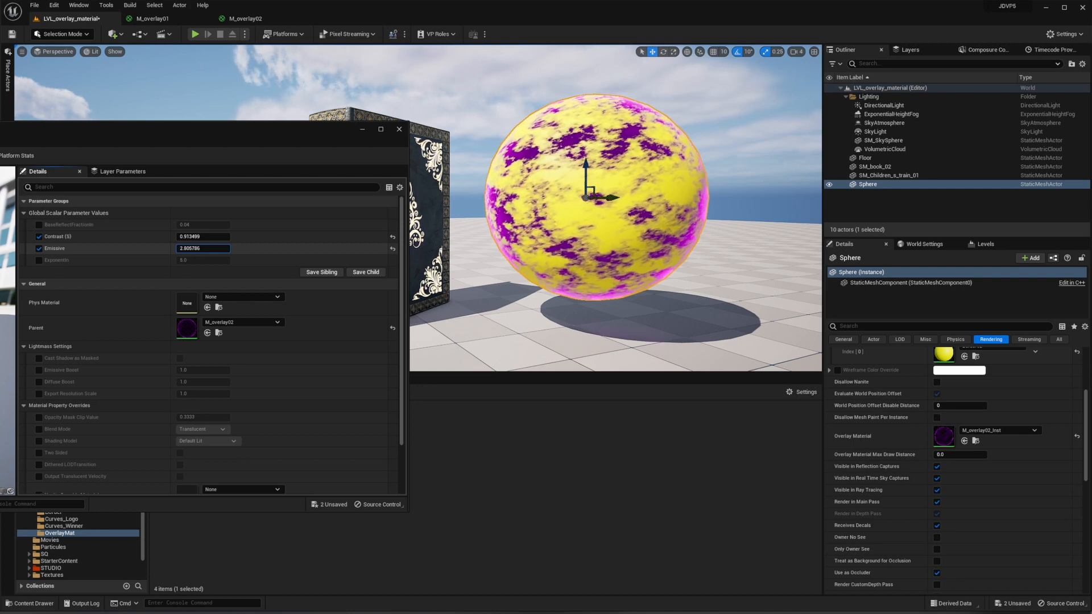
drag(202, 248, 210, 248)
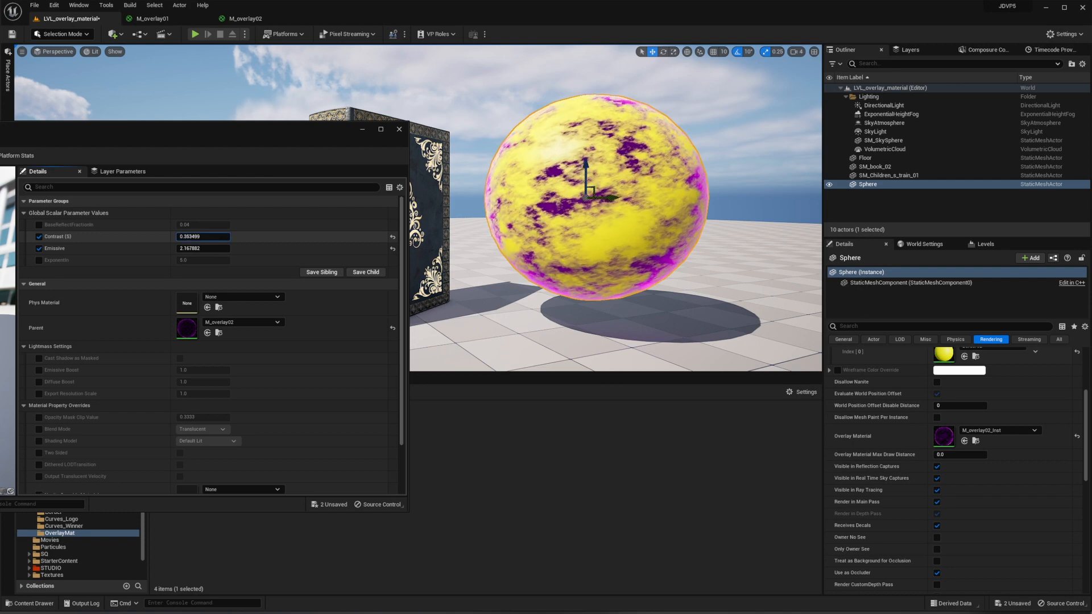
drag(202, 260, 206, 260)
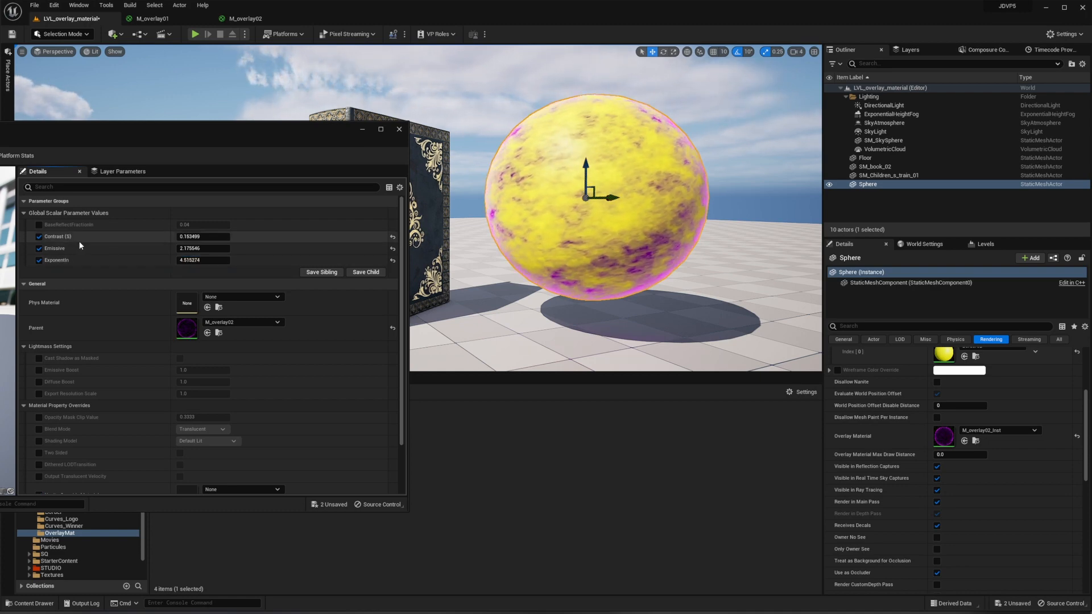
Step: Override the BaseReflectFractionIn parameter, try several values on the sphere, and reset it to its default of 0.04
click(40, 224)
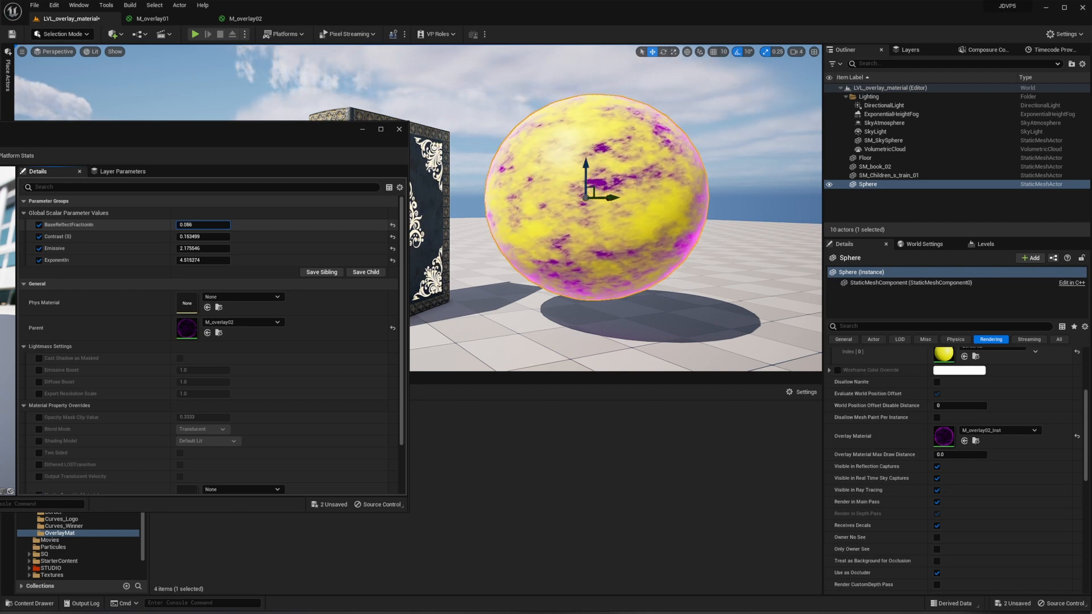
drag(202, 225, 212, 225)
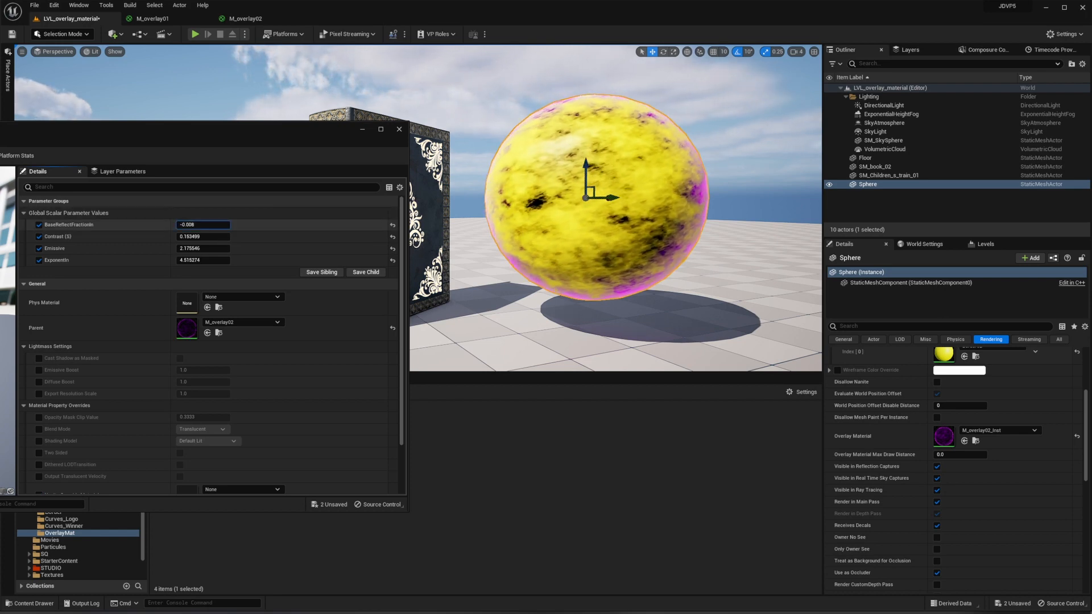
drag(202, 225, 243, 225)
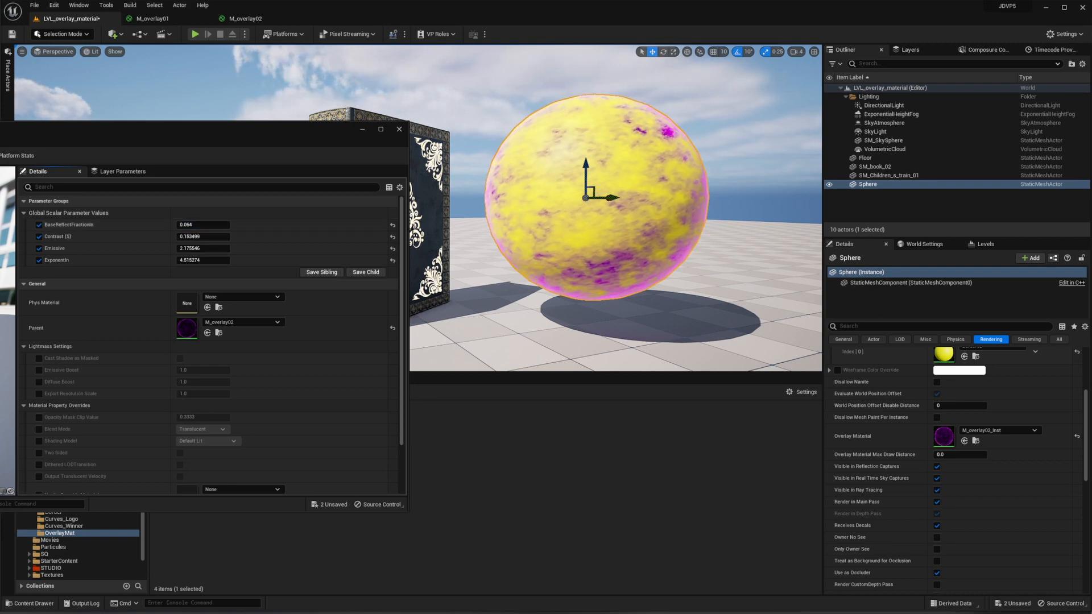
click(393, 225)
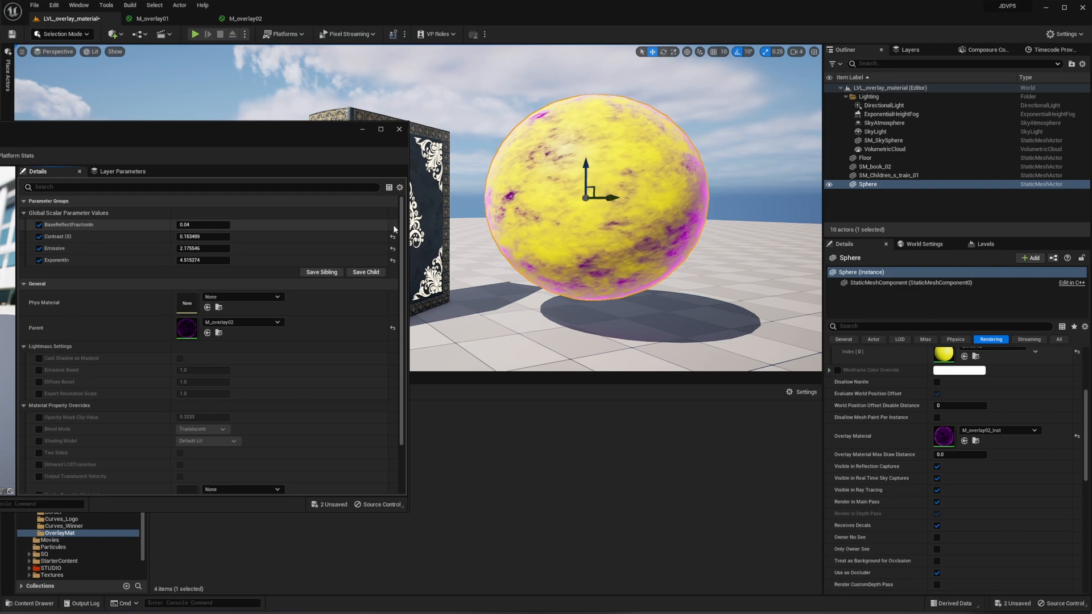
Step: Close the M_overlay02_Inst editor and save all modified assets
click(400, 129)
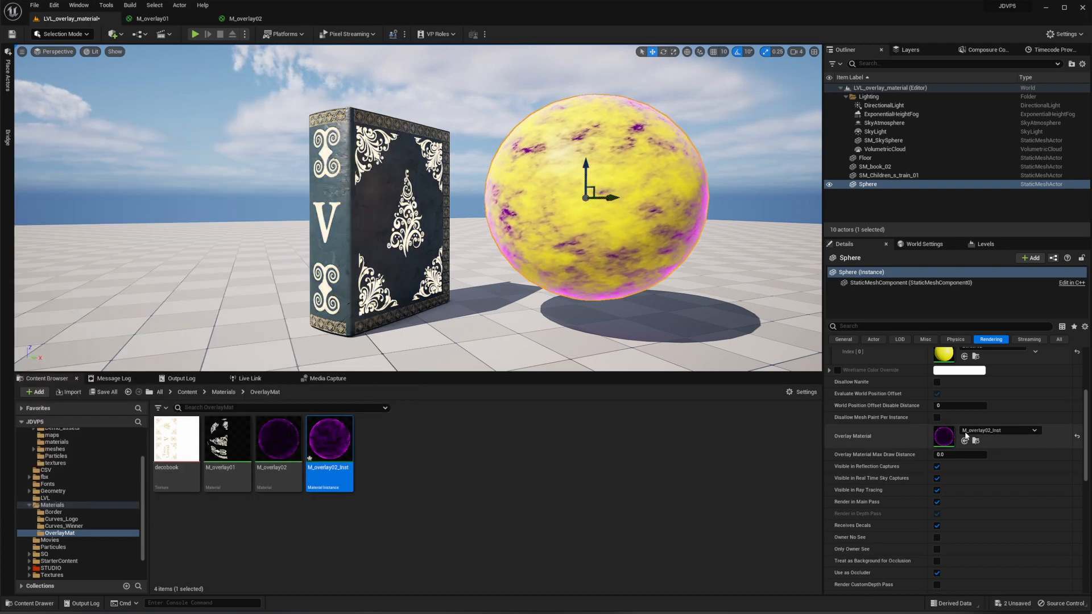
click(104, 392)
click(399, 409)
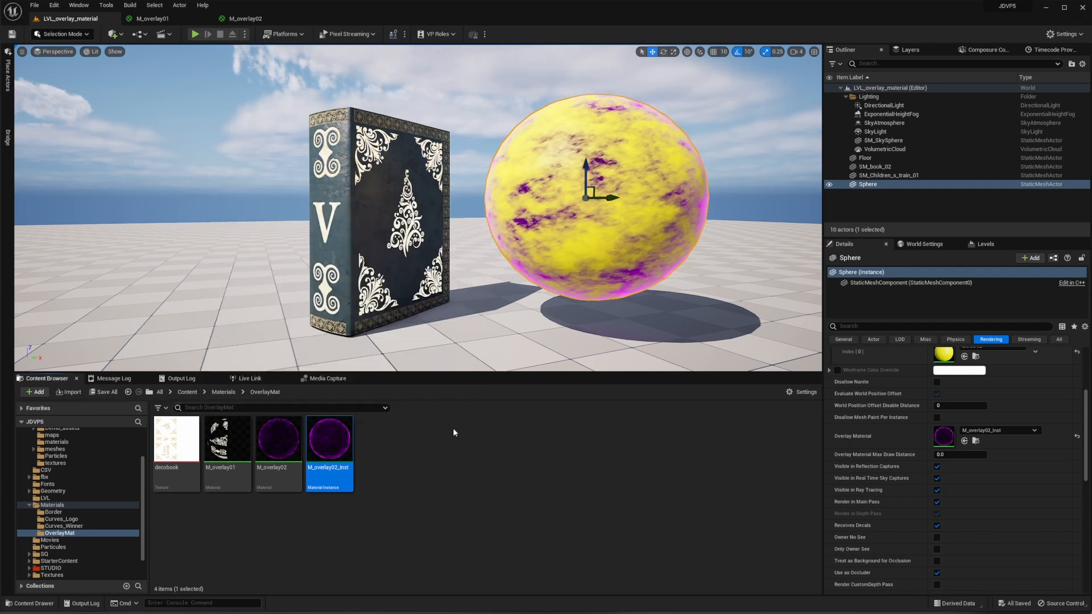
Step: Create a new material named M_overlay03 in the OverlayMat folder and open it for editing
right_click(381, 456)
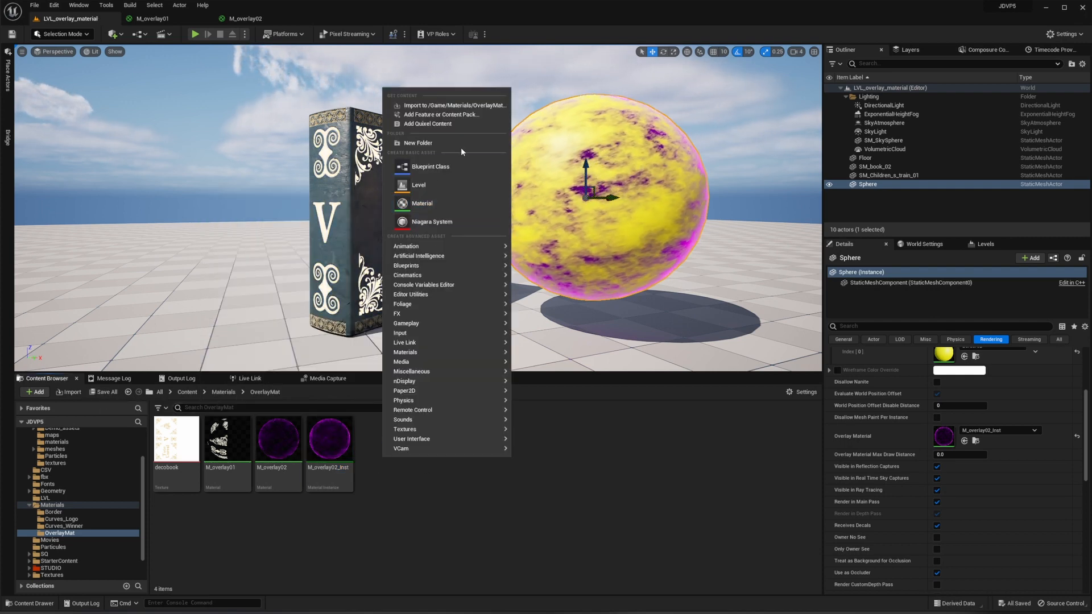
click(422, 204)
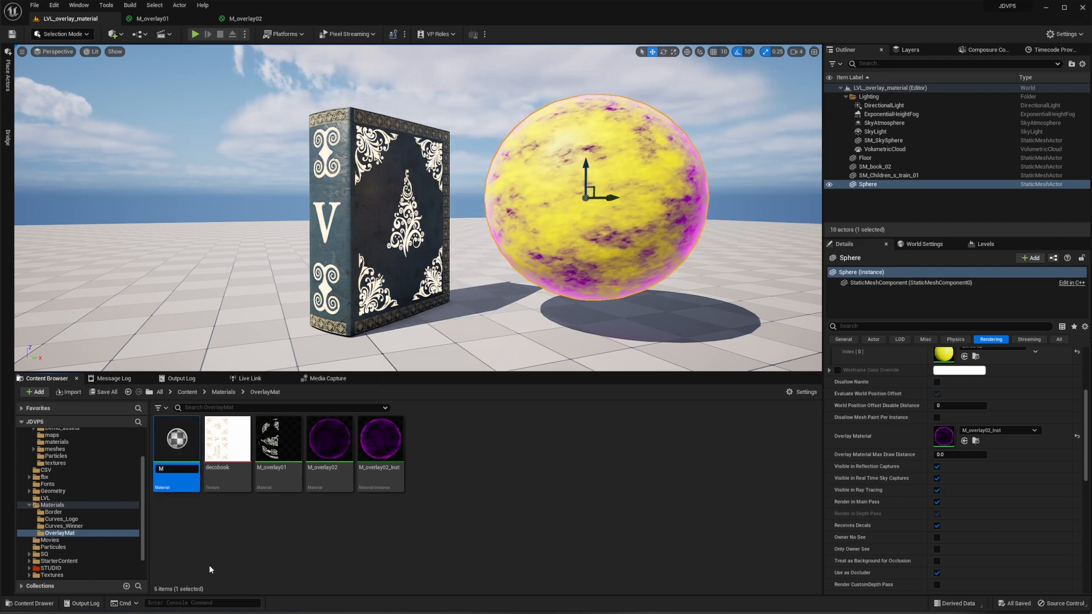
text(M_overlay03)
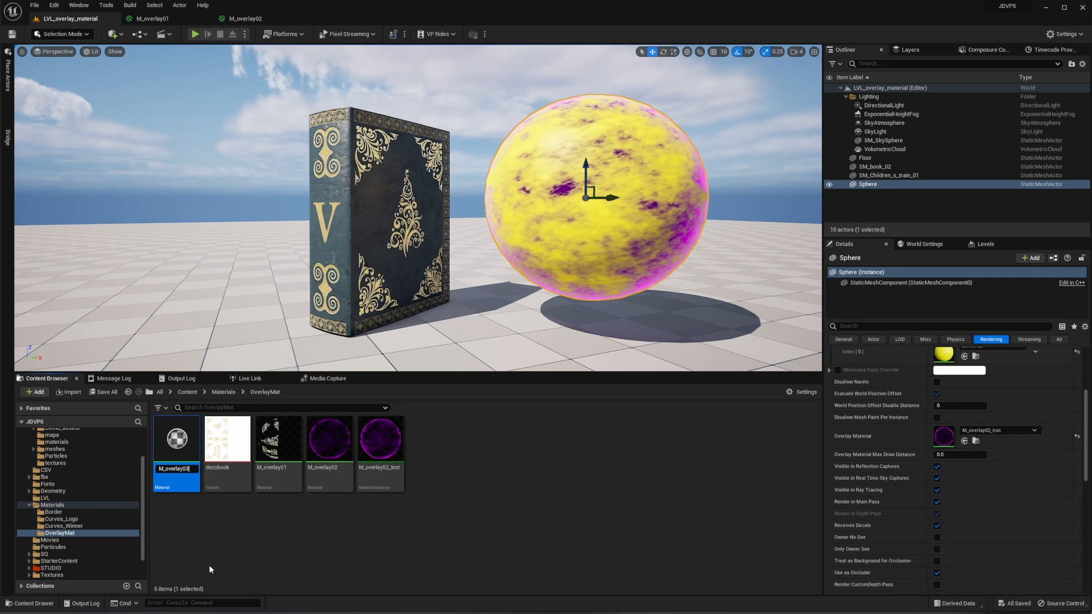
key(Return)
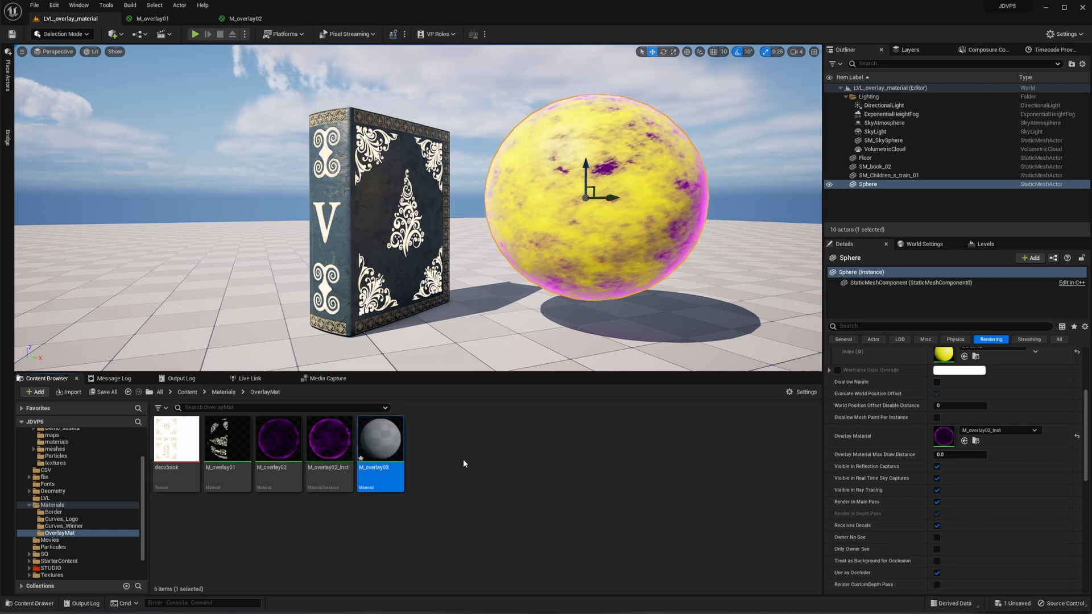
double_click(380, 443)
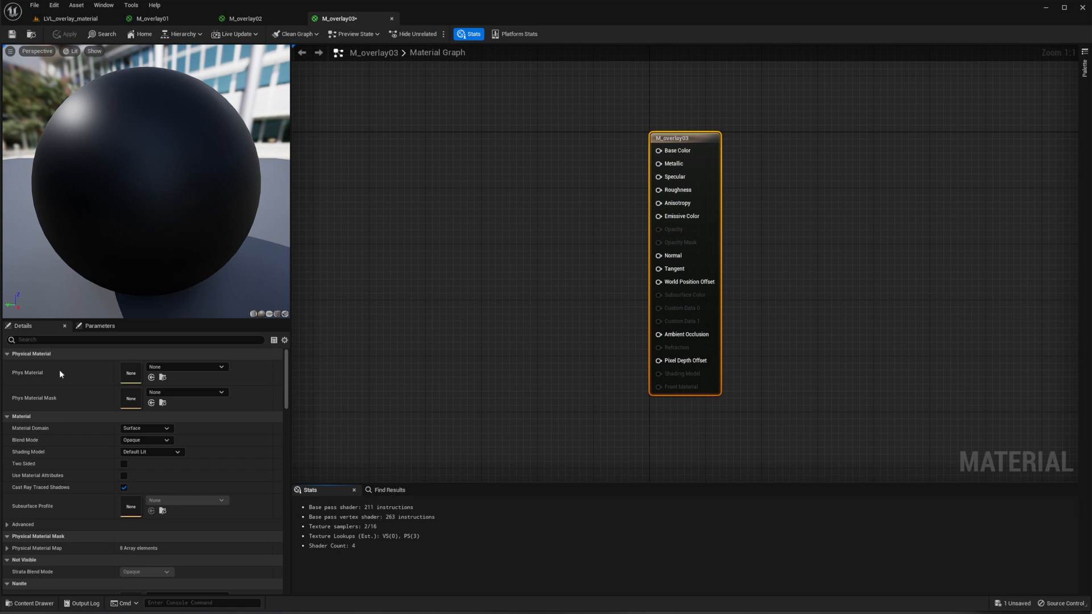
Step: Add the Route texture to the graph as a Texture Sample and connect its RGB output to Base Color
drag(689, 140, 821, 143)
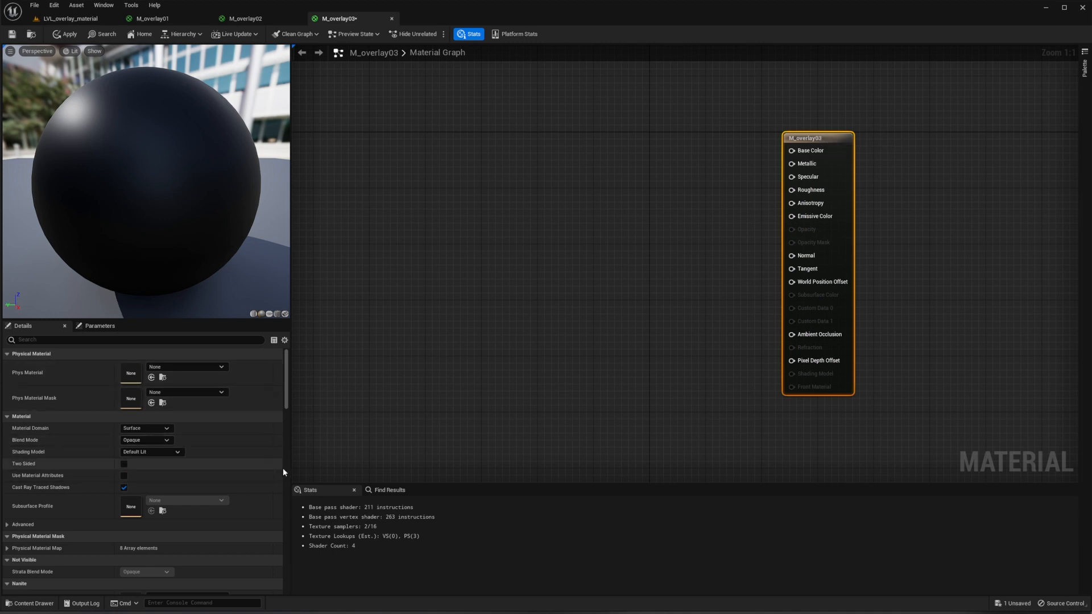
key(ctrl+space)
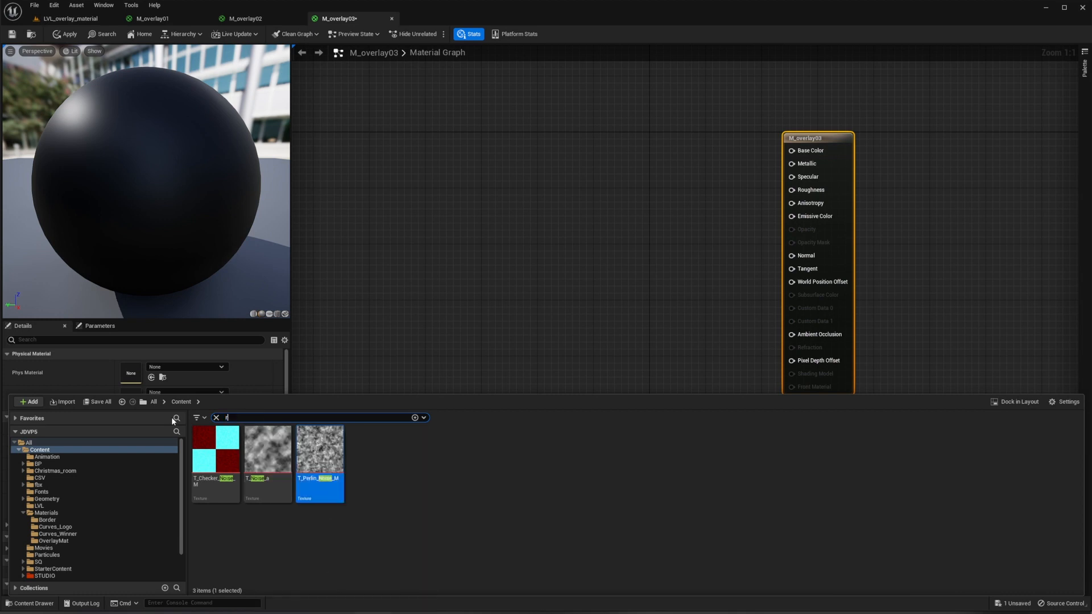
text(te)
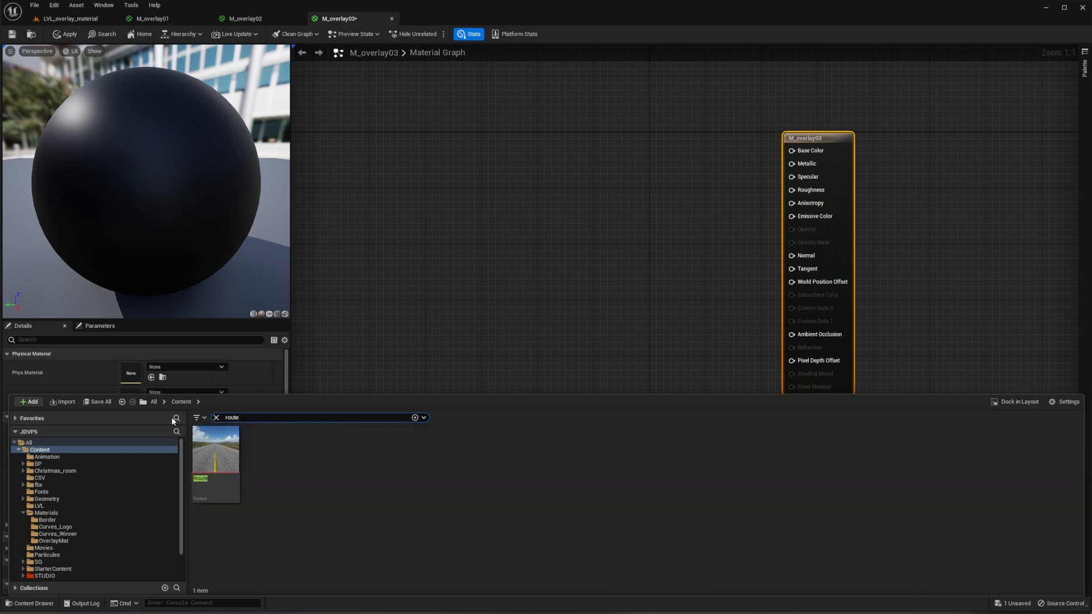
drag(216, 450, 496, 247)
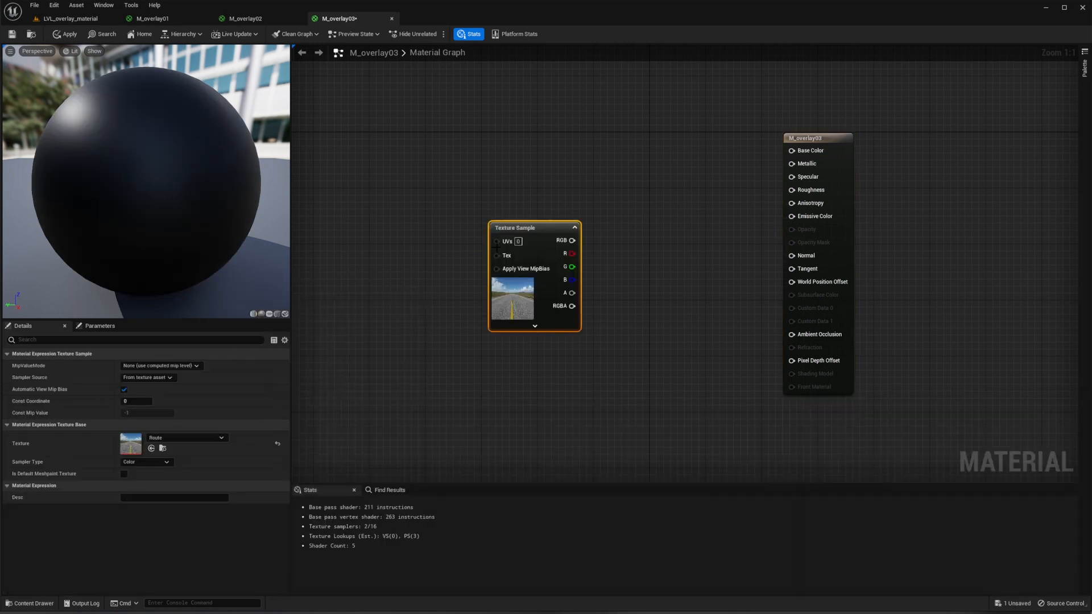
right_drag(439, 237, 414, 247)
drag(510, 235, 508, 189)
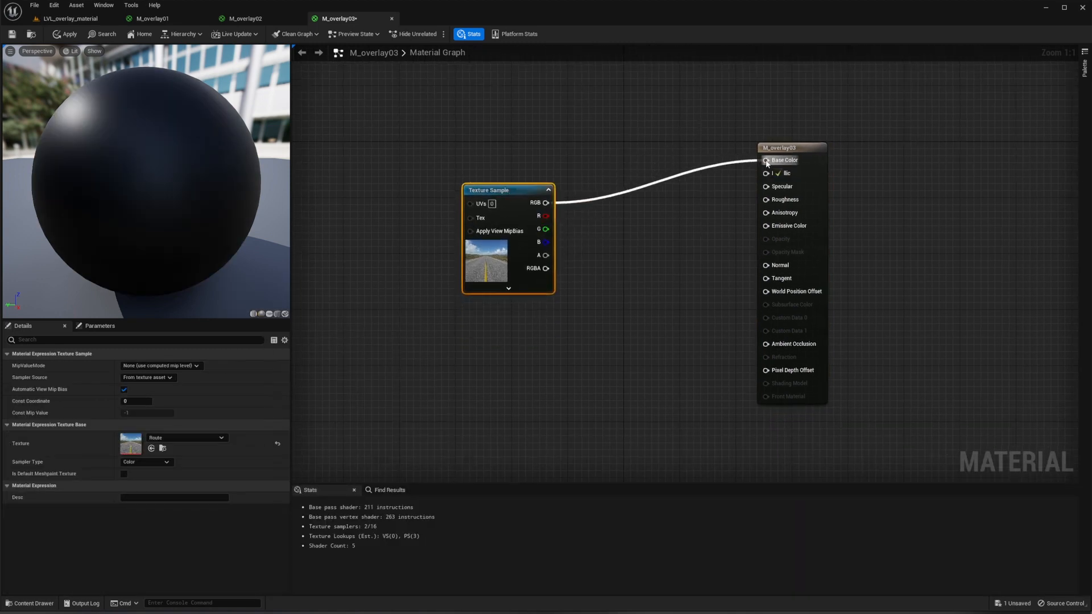
drag(766, 164, 767, 161)
drag(509, 190, 509, 163)
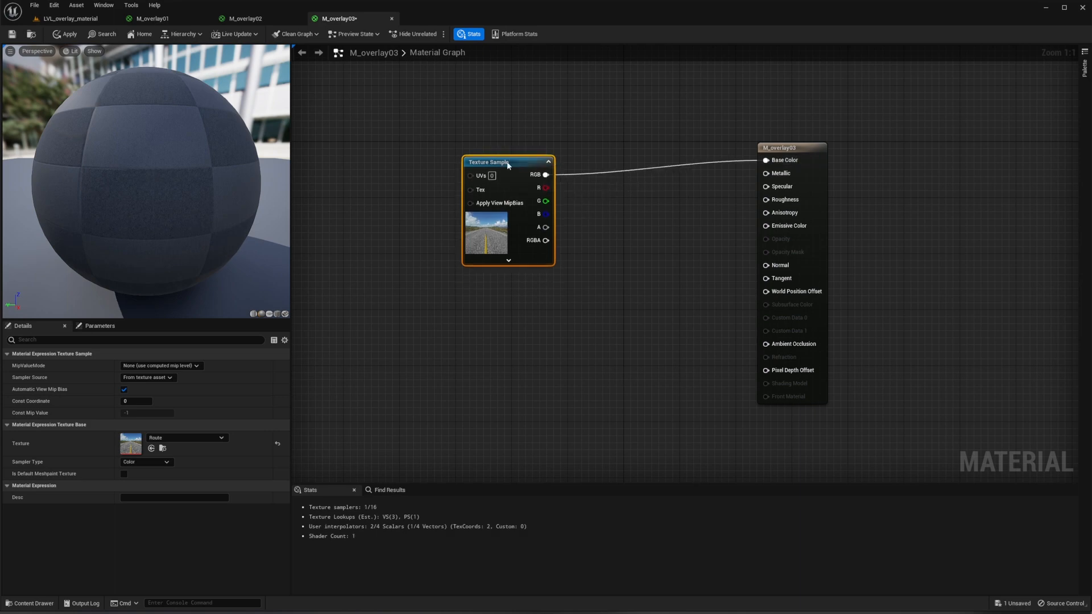
Step: Set the M_overlay03 material's blend mode to Additive
click(808, 146)
click(145, 441)
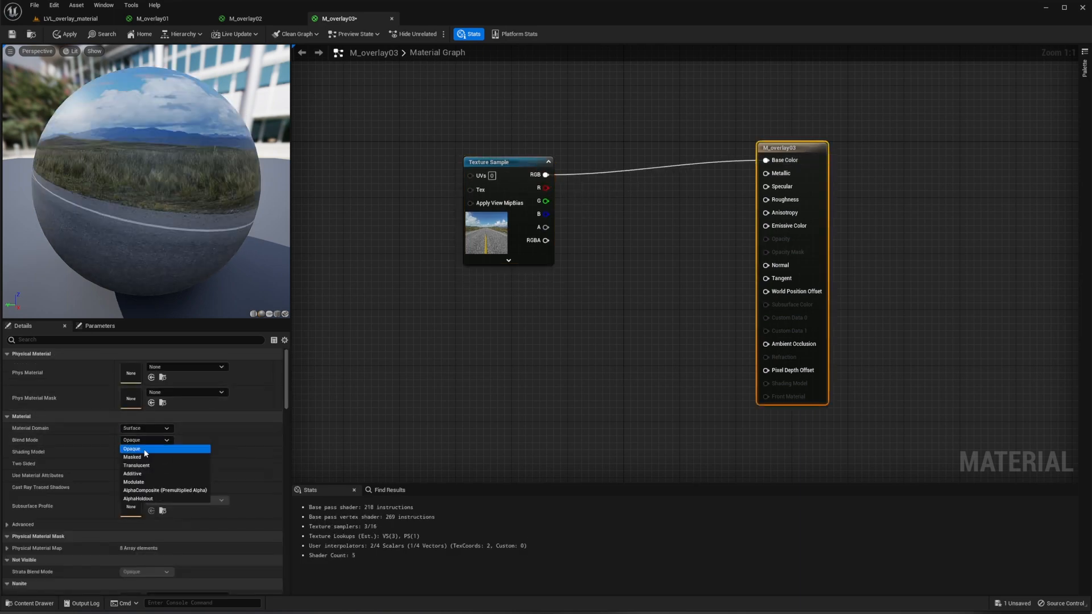
click(142, 474)
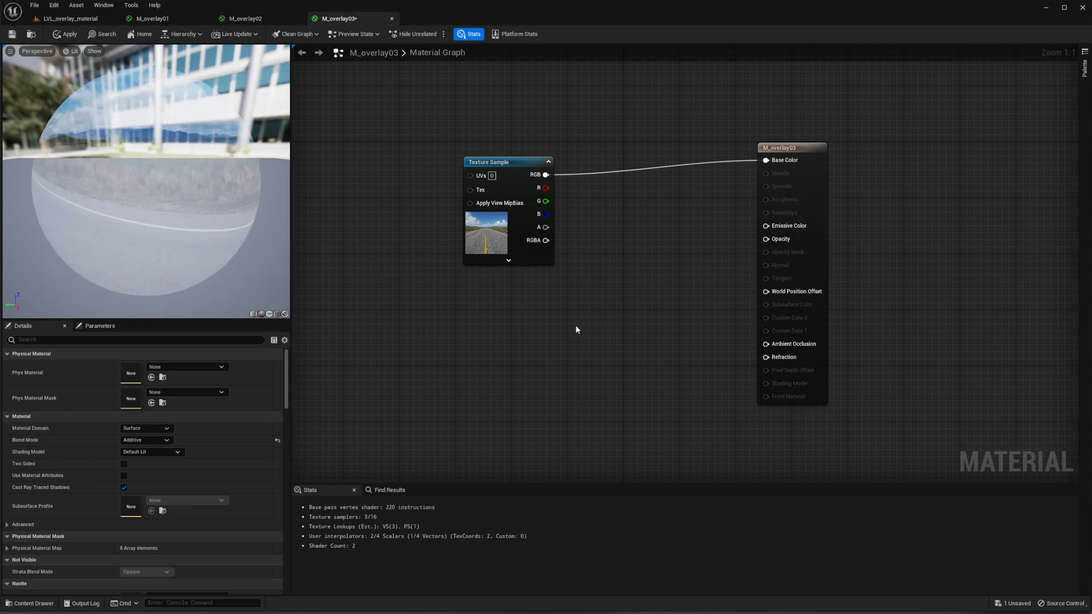
Step: Add a Multiply node fed by the Texture Sample's RGB output and place it between the texture and the material node
drag(522, 165, 484, 155)
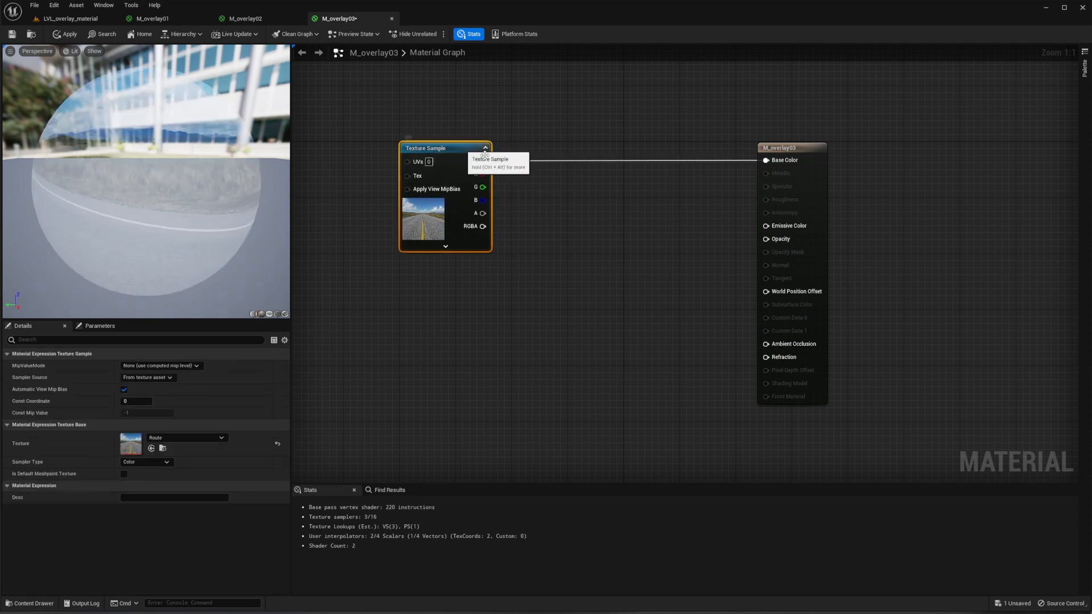
drag(569, 163, 582, 163)
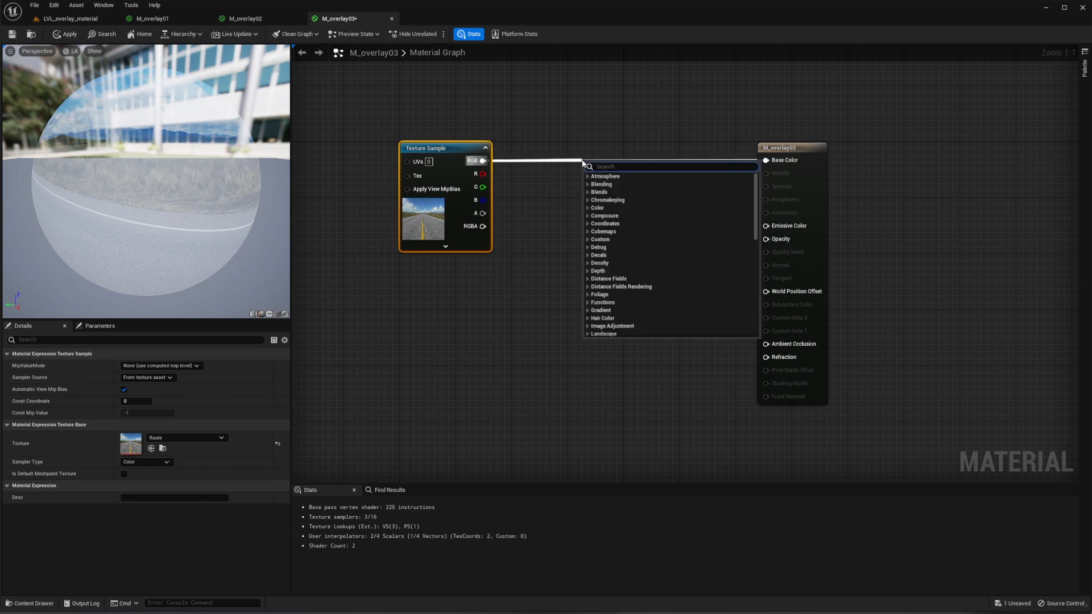
text(multiply)
key(Return)
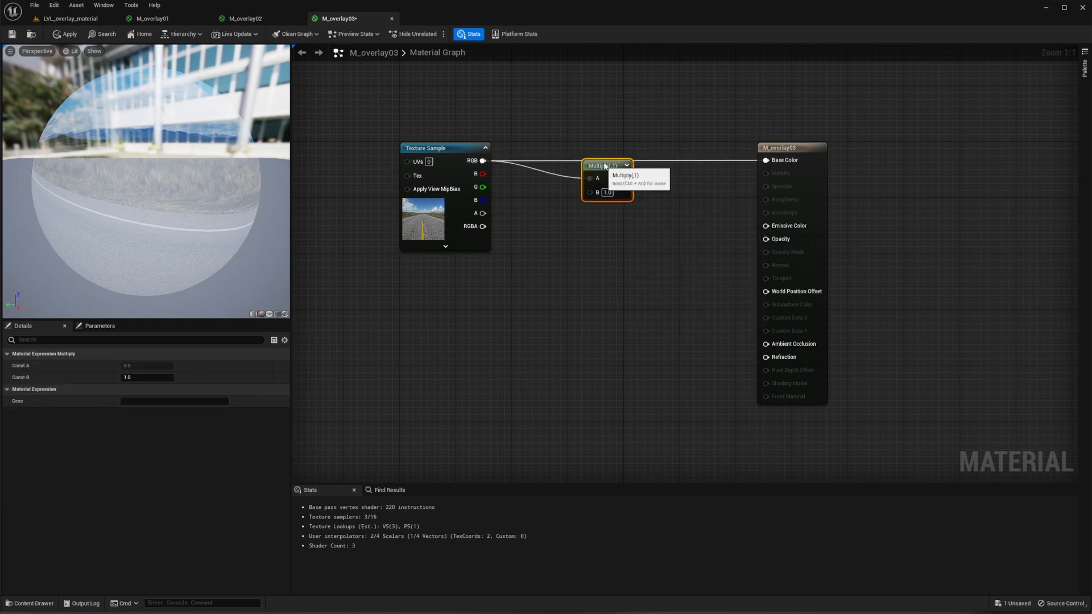
drag(619, 183, 640, 173)
Step: Promote the Multiply's B input to a parameter named Emissive, and feed the Multiply into Emissive Color instead of the texture into Base Color
right_click(618, 188)
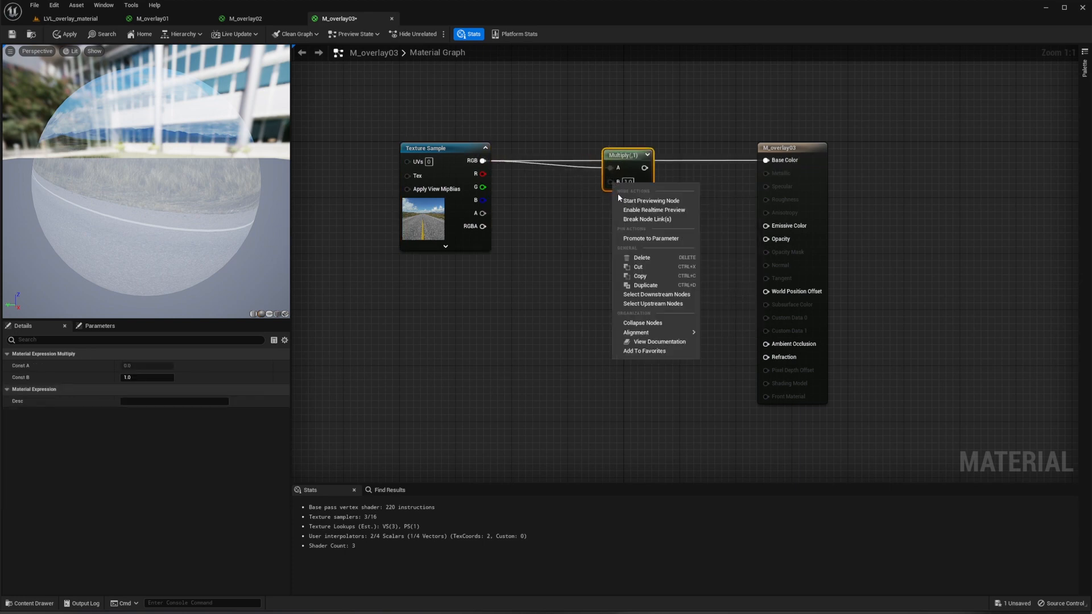
click(639, 239)
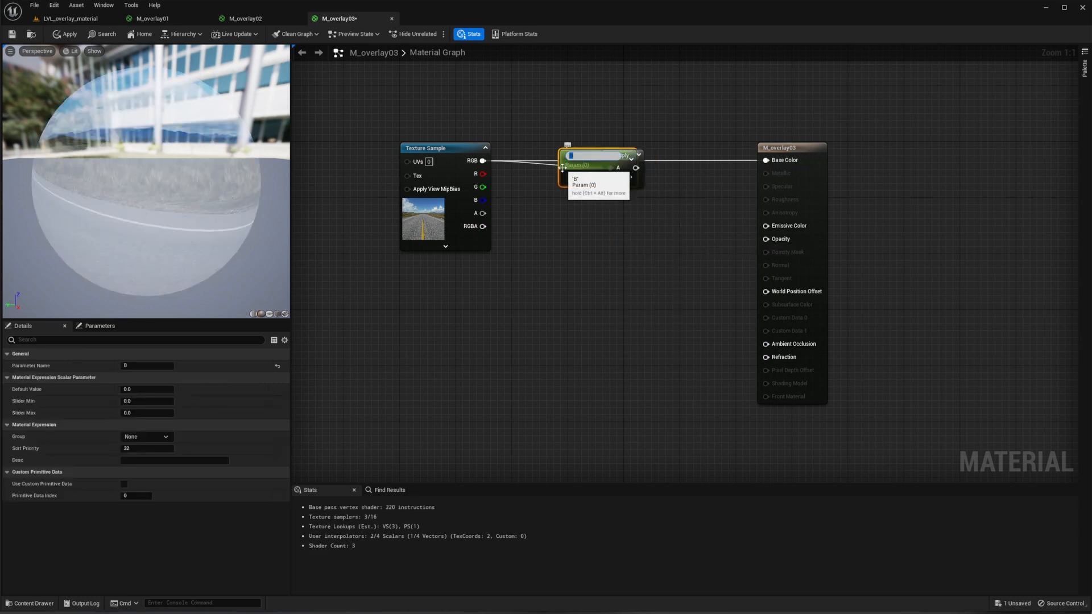
drag(568, 167, 542, 245)
click(143, 365)
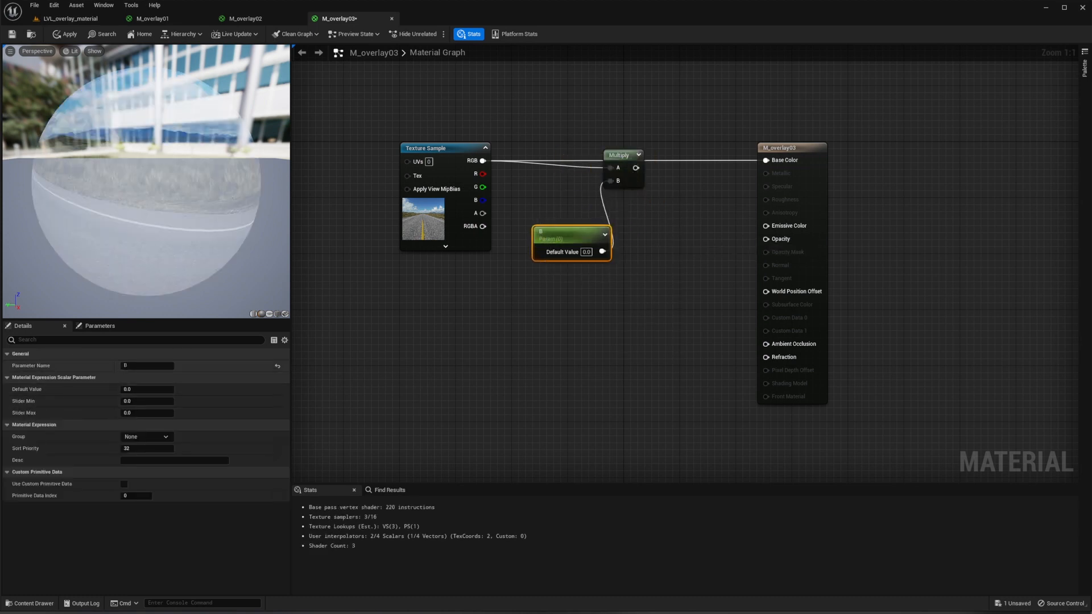
text(Emissive)
key(Return)
drag(636, 168, 766, 226)
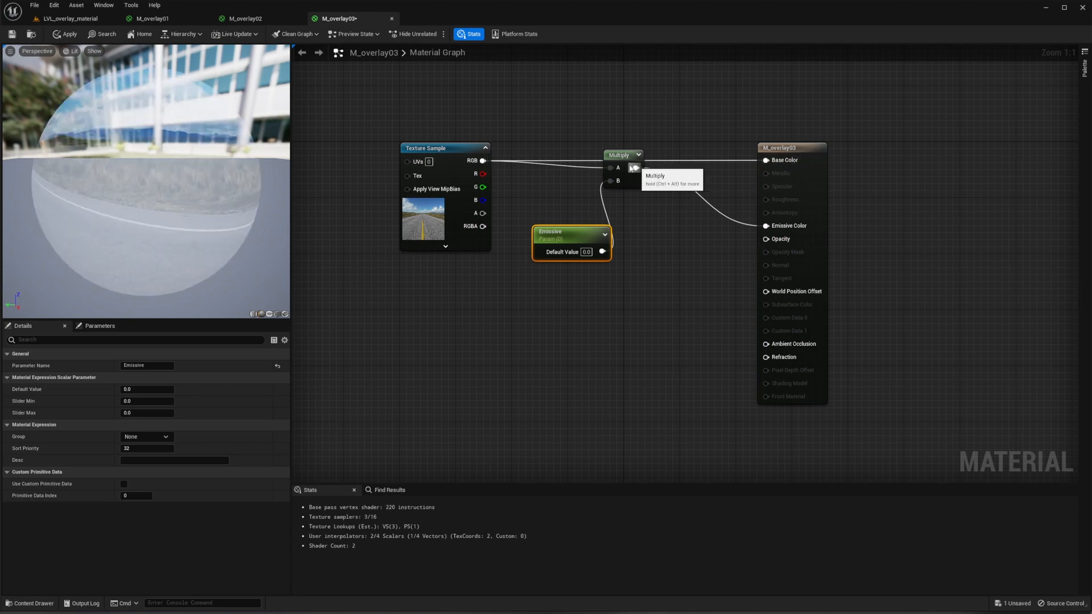
alt+click(766, 160)
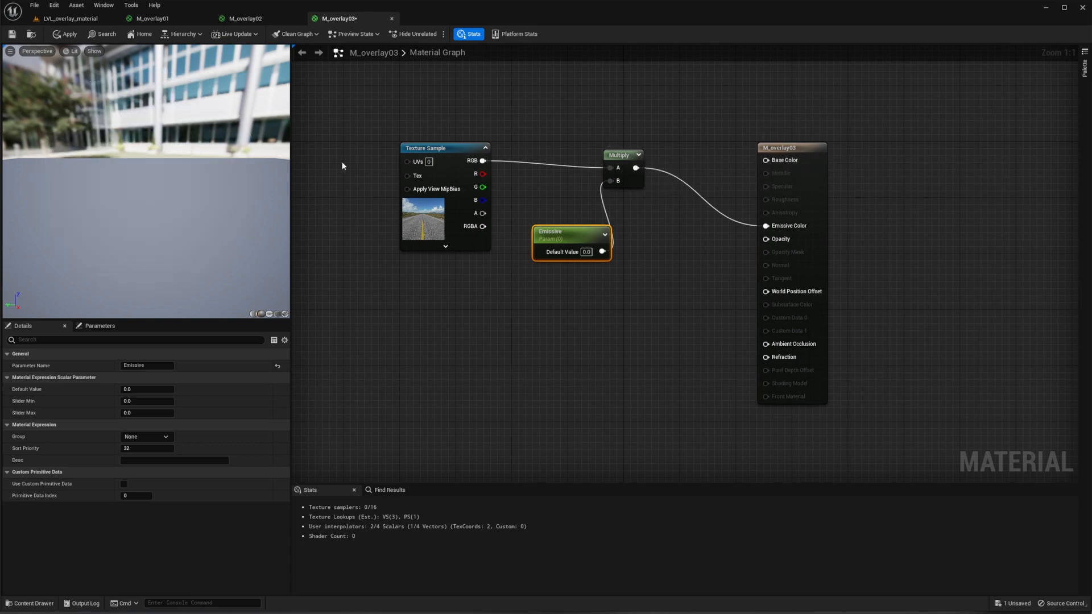
Step: Assign M_overlay03 as the Sphere's Overlay Material in the level, and set the material's Emissive default value to 1
click(63, 18)
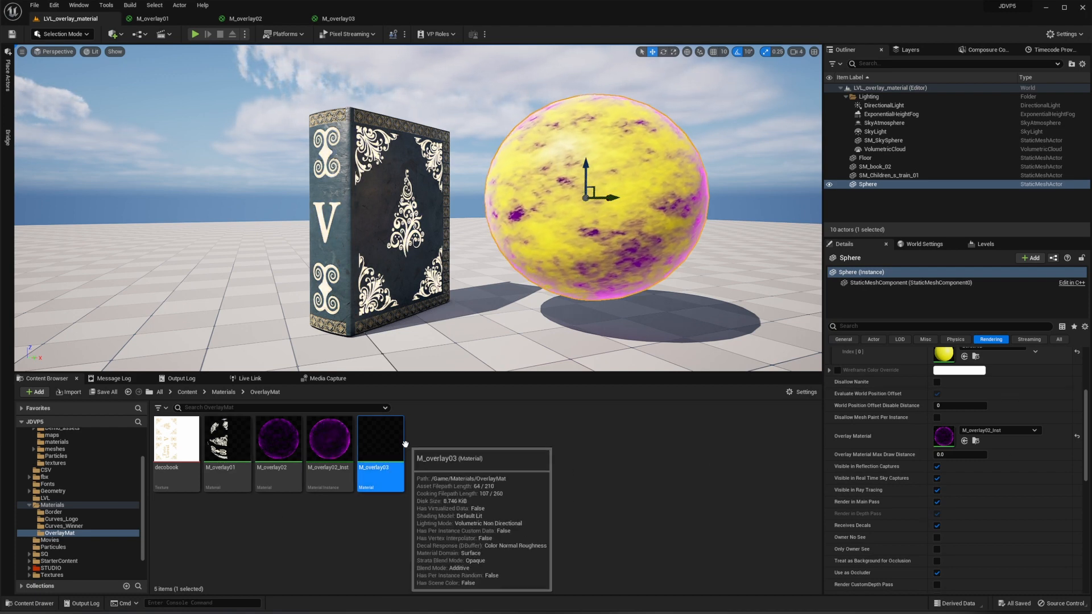
drag(378, 449, 948, 441)
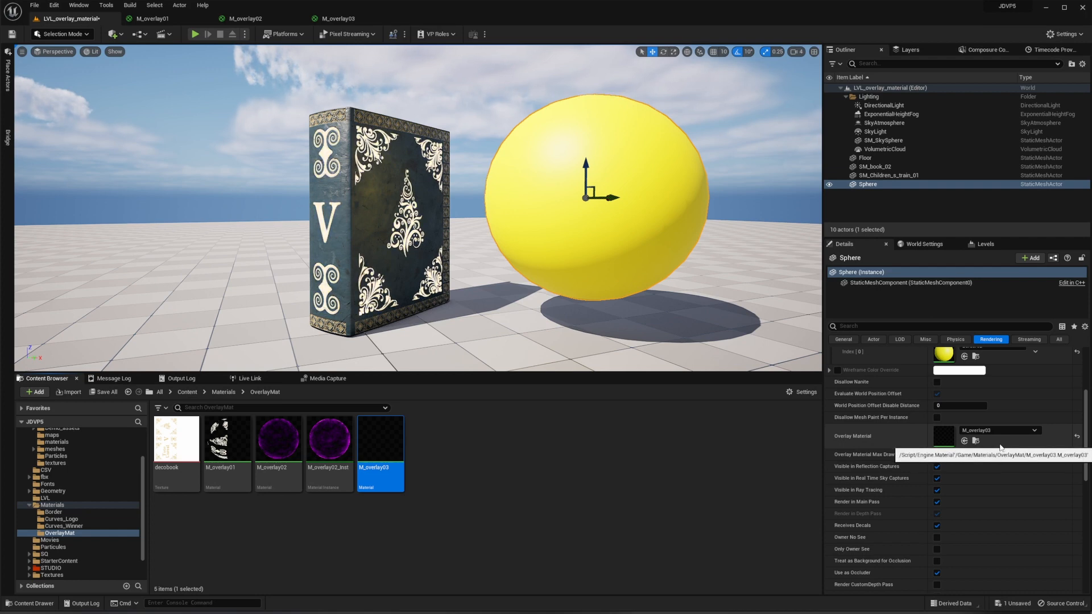
click(351, 23)
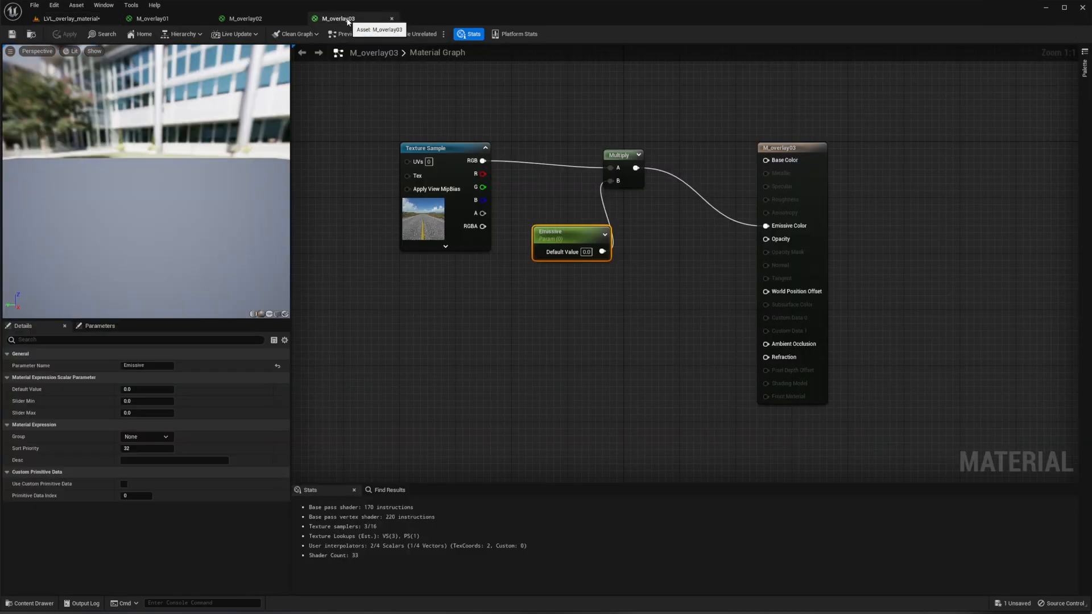
click(586, 252)
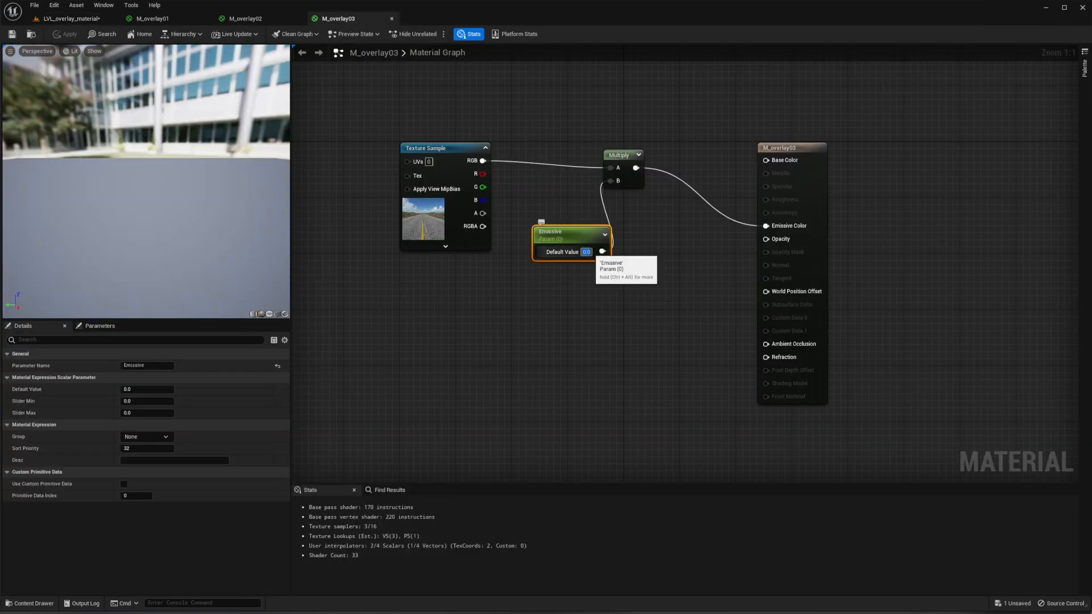
text(1)
key(Return)
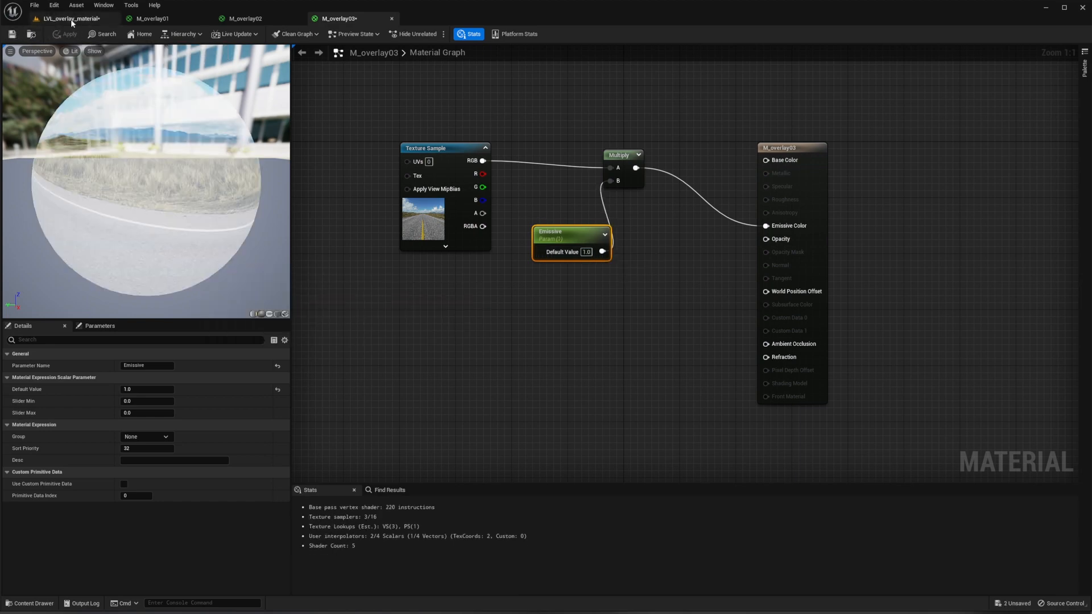
Step: Back in the level, rotate the Sphere about its vertical axis to show the road overlay from another side
click(71, 19)
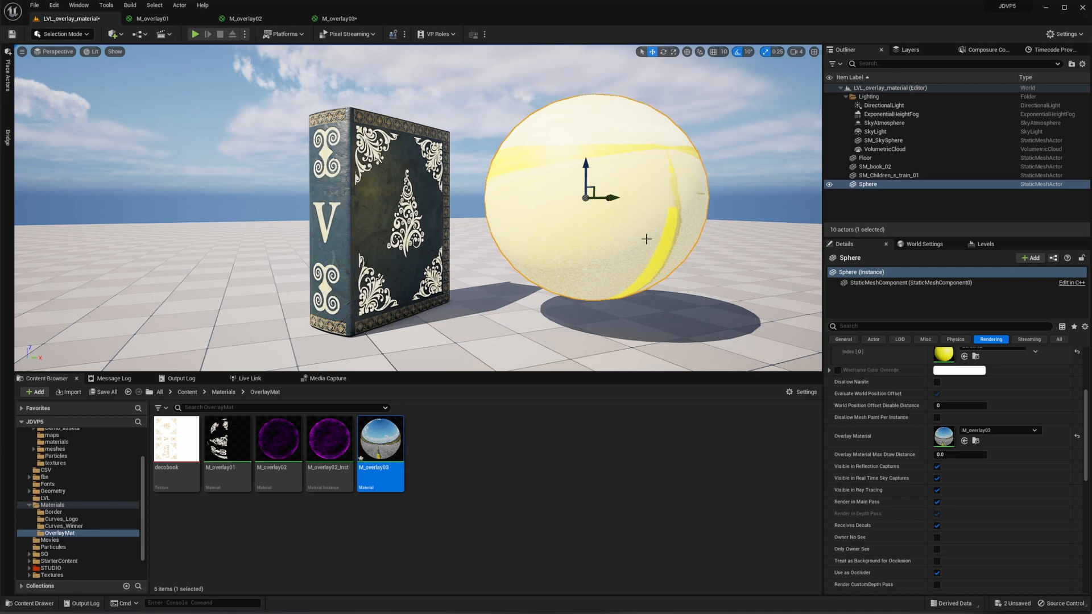
drag(646, 239, 691, 239)
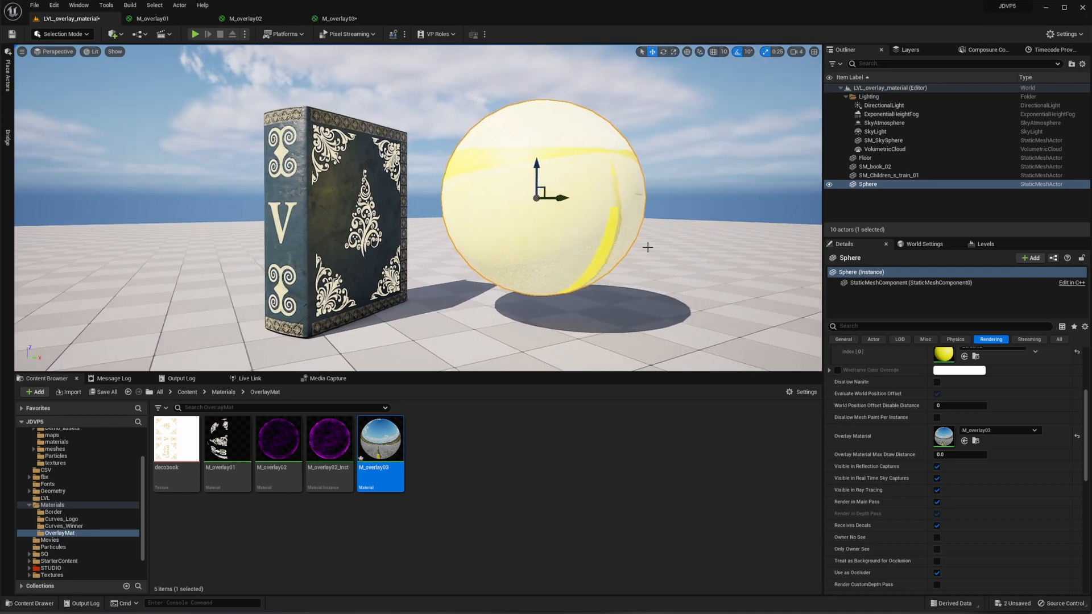
key(e)
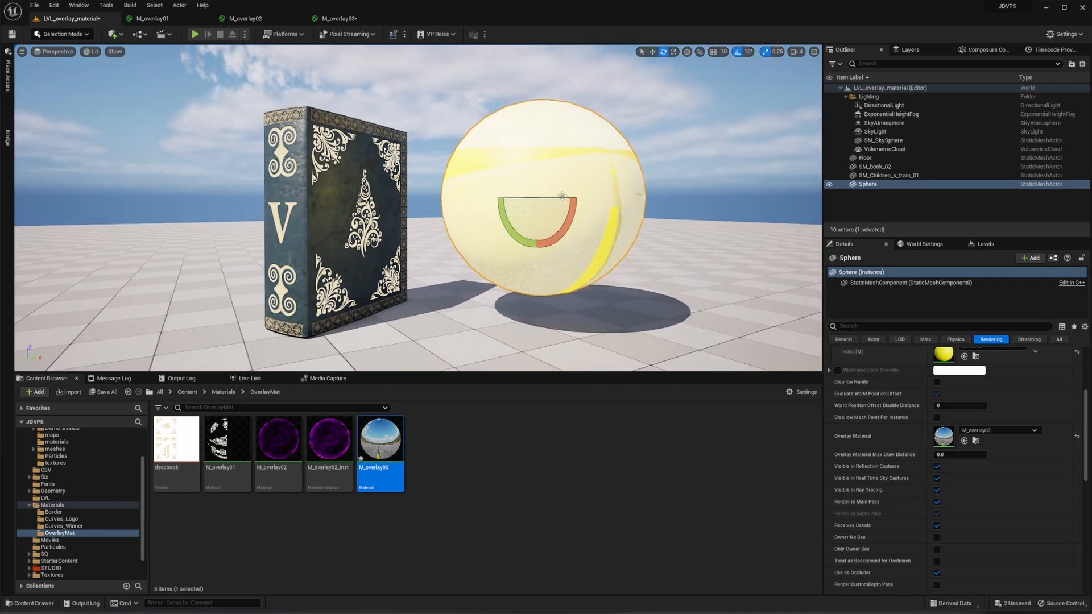
drag(560, 198, 568, 326)
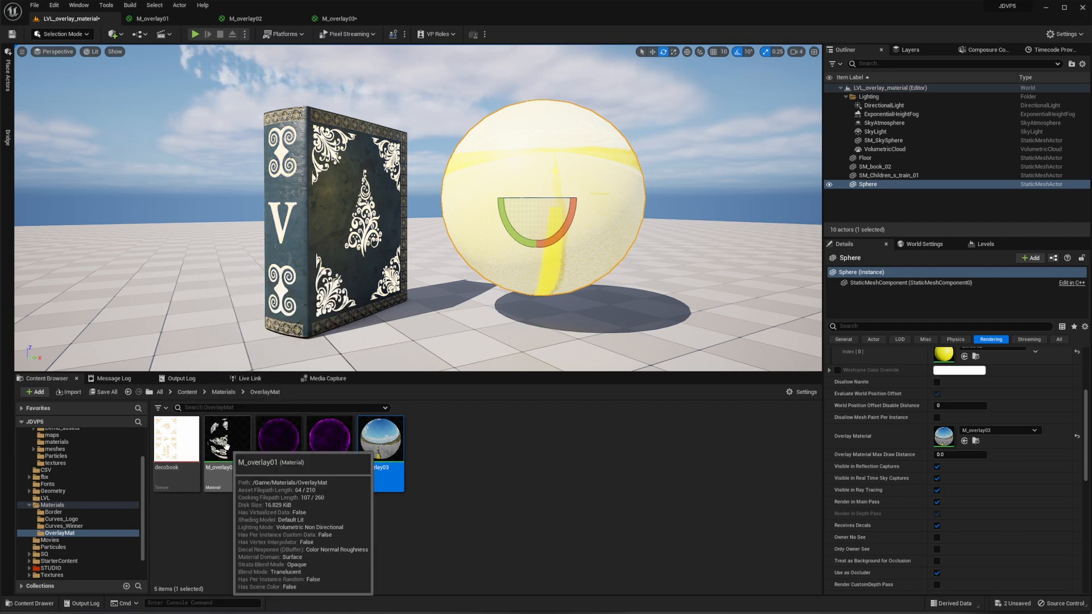
Step: Replace the Sphere's Overlay Material with M_overlay01 and rotate the Sphere about its vertical axis
drag(227, 440, 944, 436)
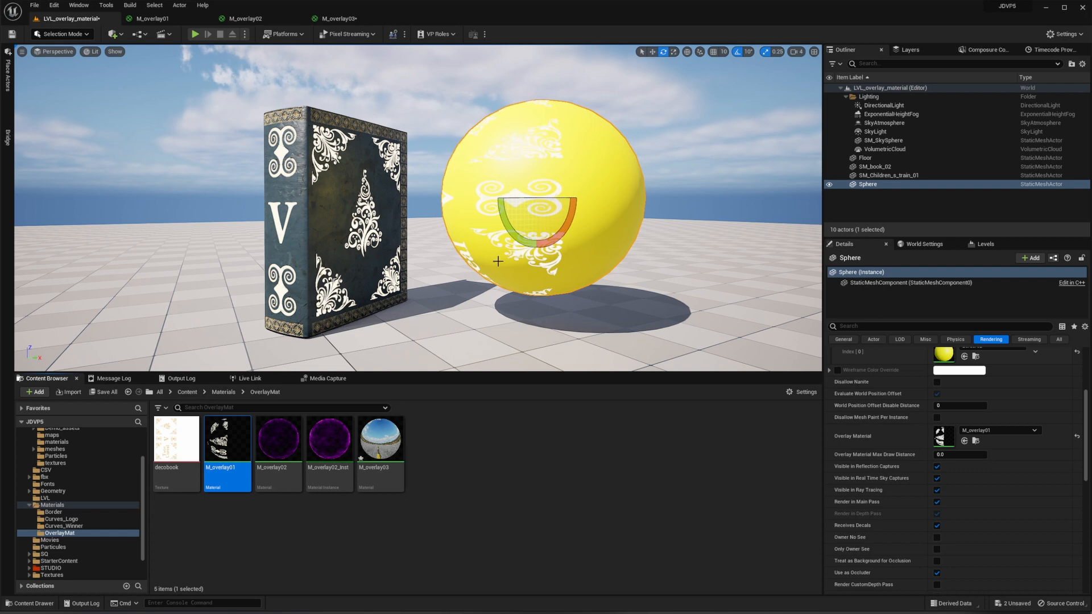
drag(520, 198, 592, 198)
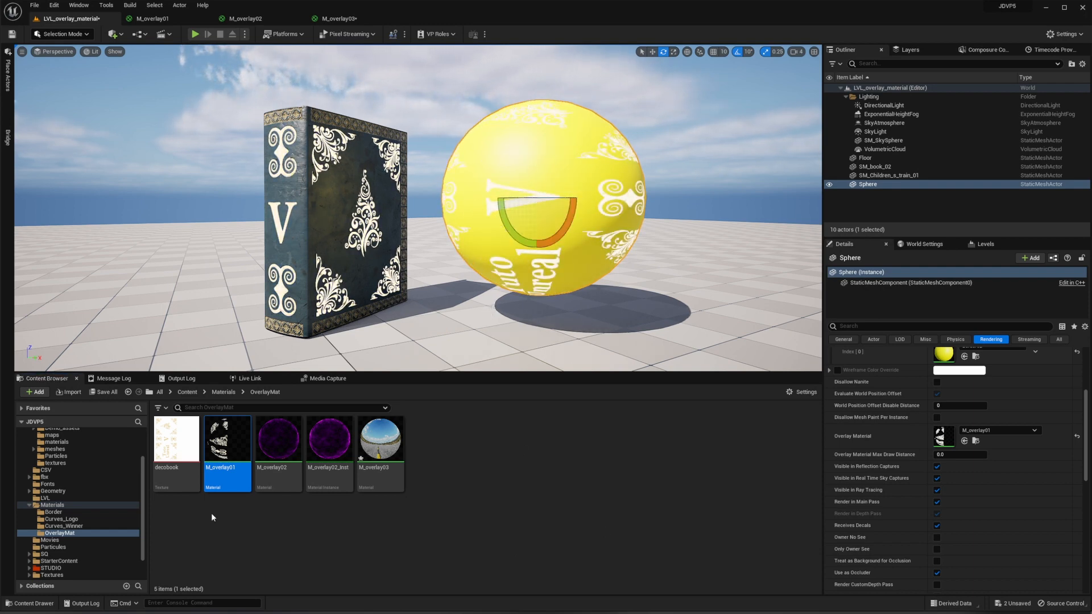
Step: Create a material named M_overlay04 in the OverlayMat folder and open it for editing
right_click(446, 457)
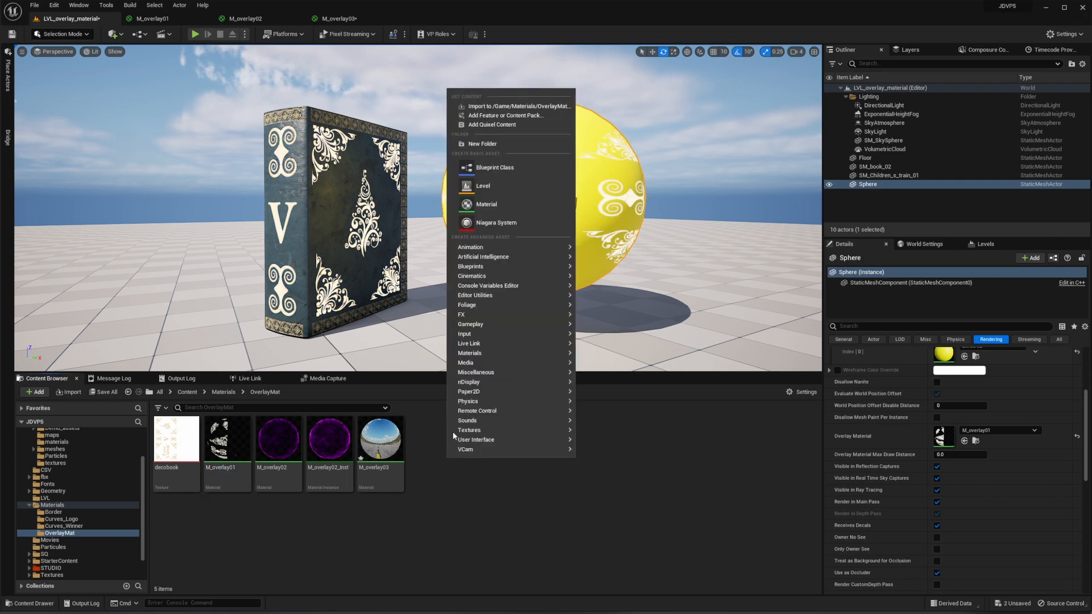
click(484, 204)
text(M_)
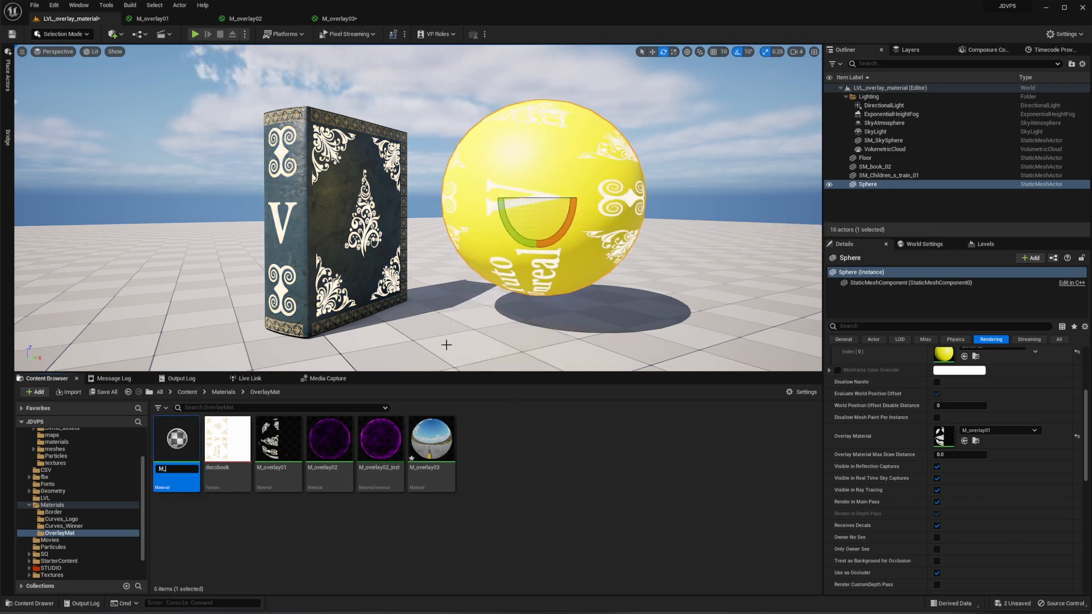
text(overl)
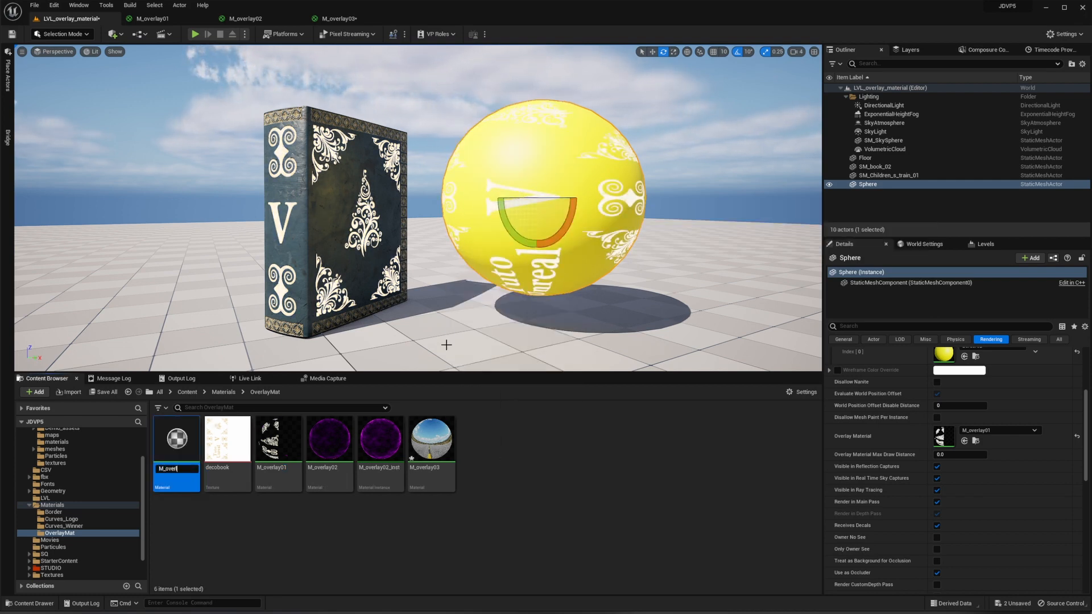
text(ay04)
key(Return)
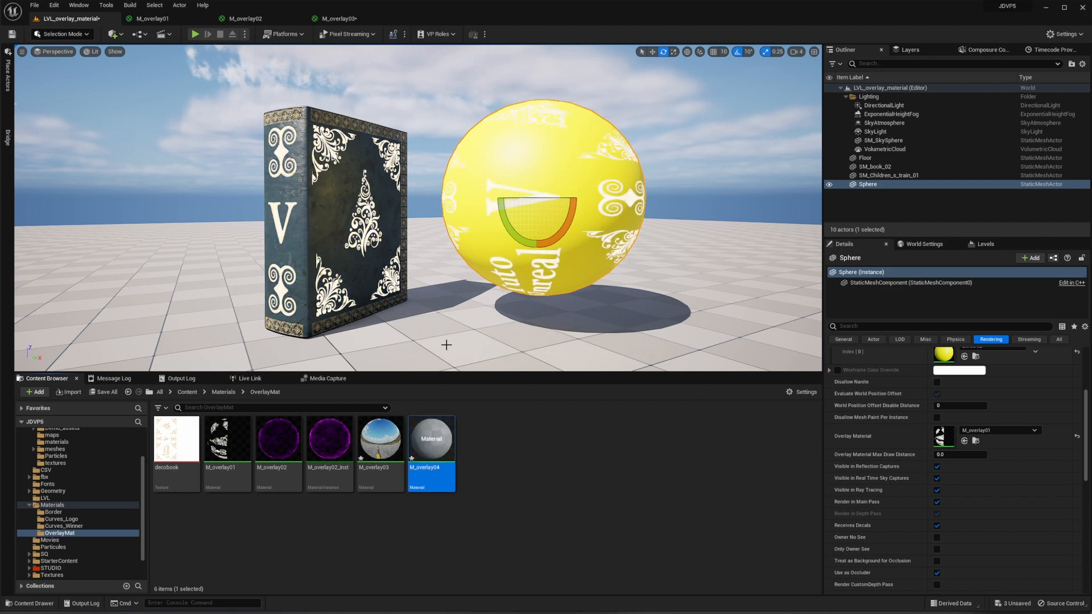
double_click(431, 441)
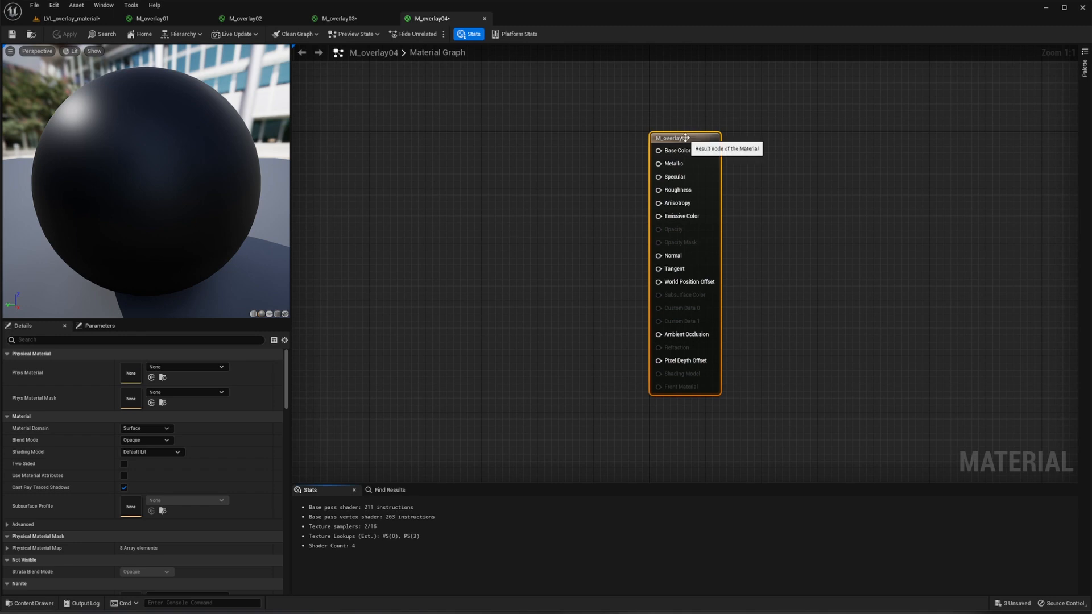
Step: Bring the bord texture from the Textures folder into the material graph, feeding its RGB output into Base Color
drag(685, 138, 748, 138)
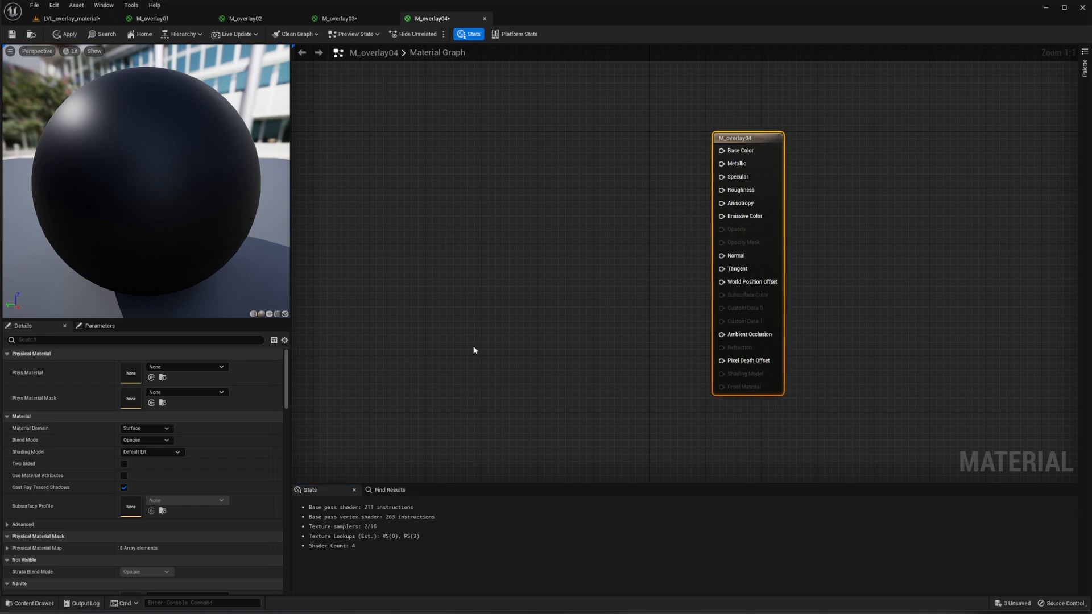
key(ctrl+space)
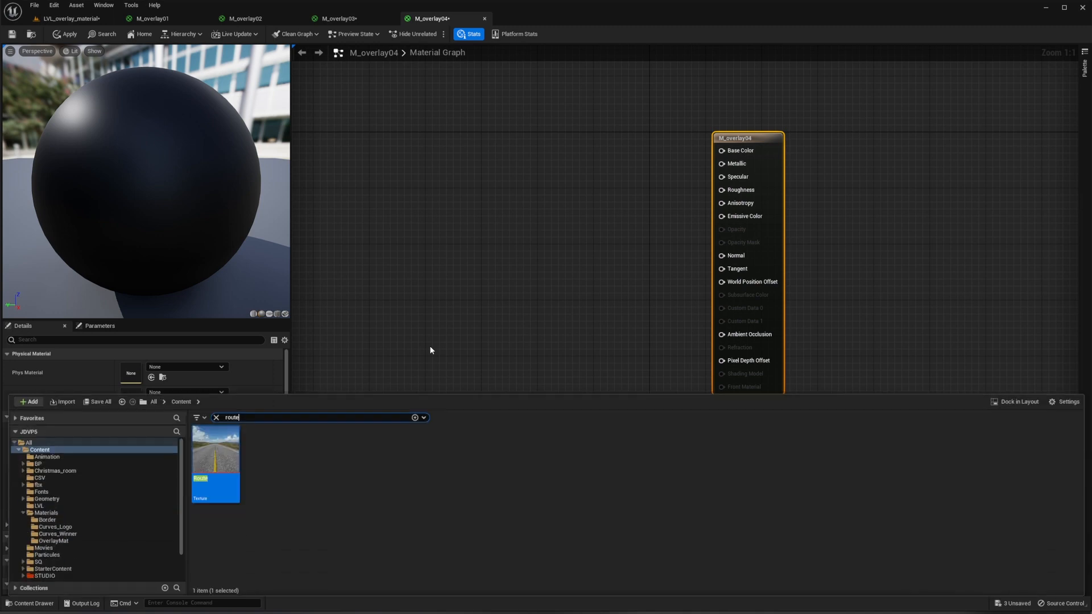
click(97, 542)
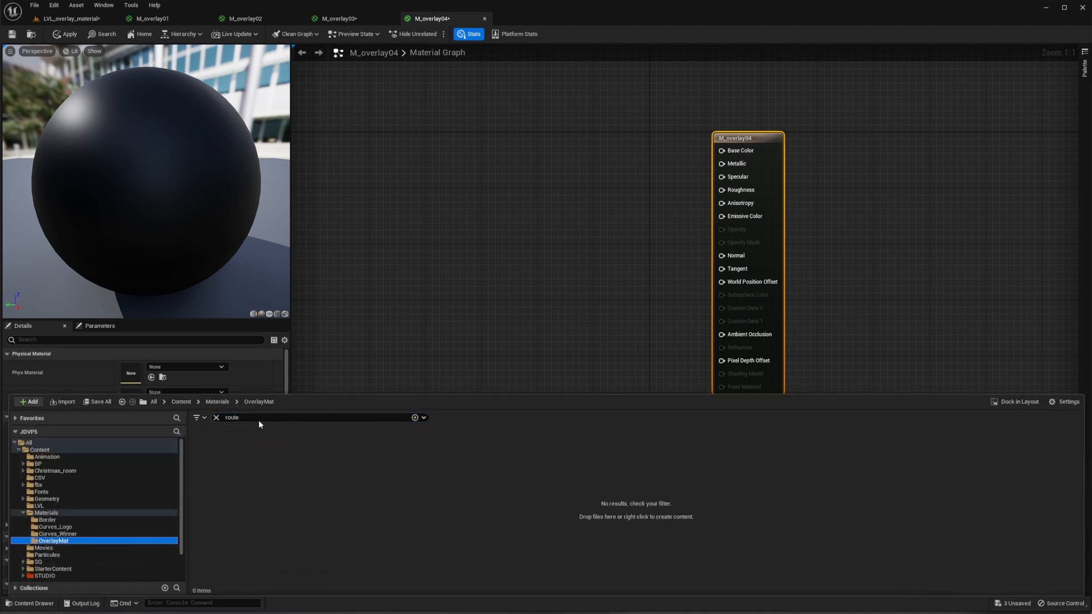
click(217, 417)
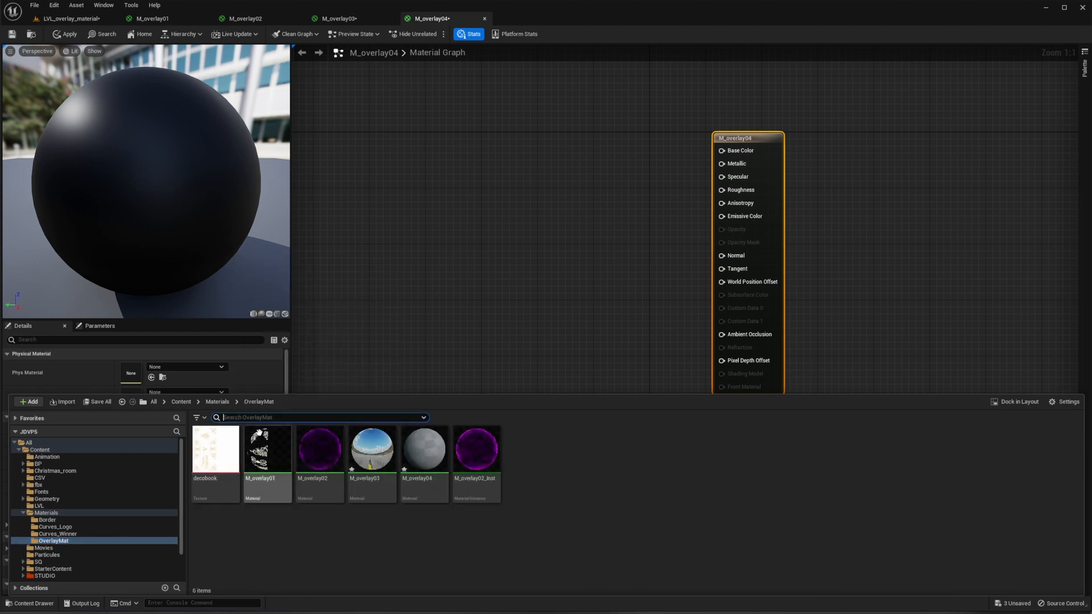
scroll(86, 527, down, 2)
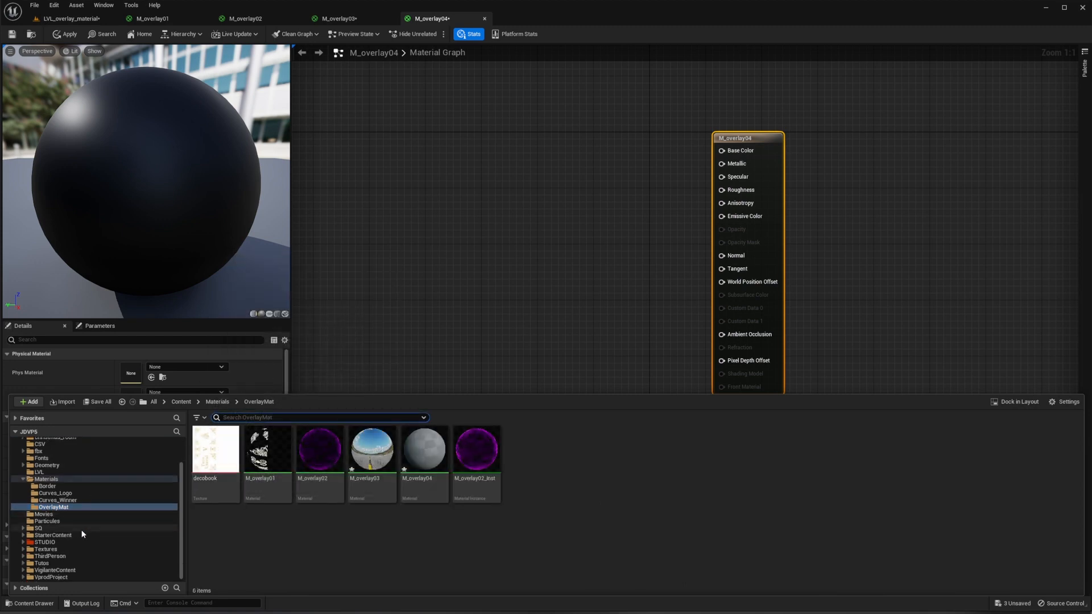
click(46, 549)
click(275, 479)
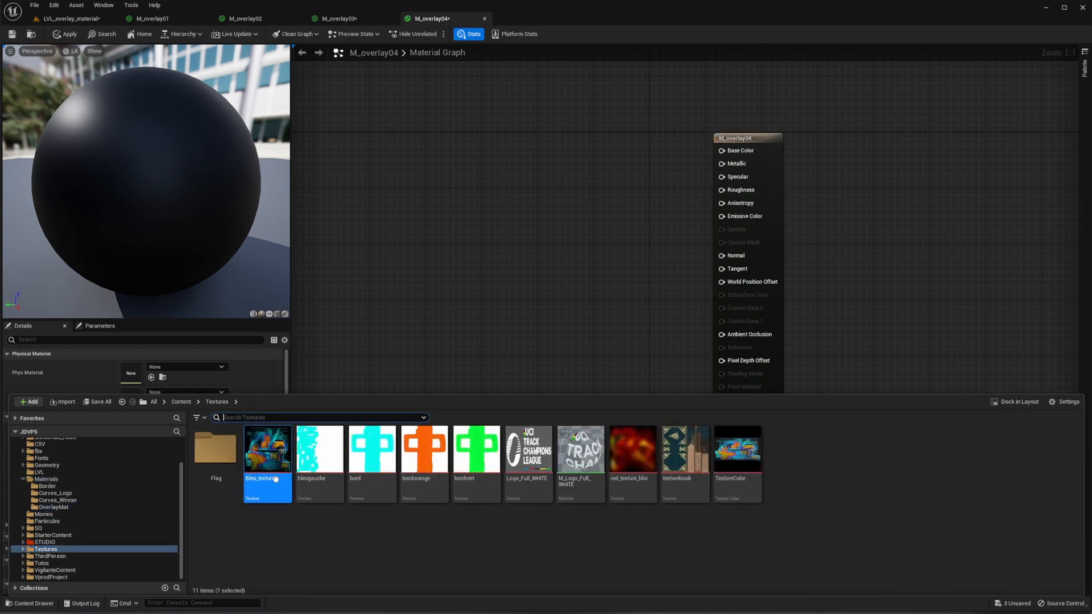
click(373, 455)
drag(372, 455, 721, 150)
drag(548, 208, 457, 170)
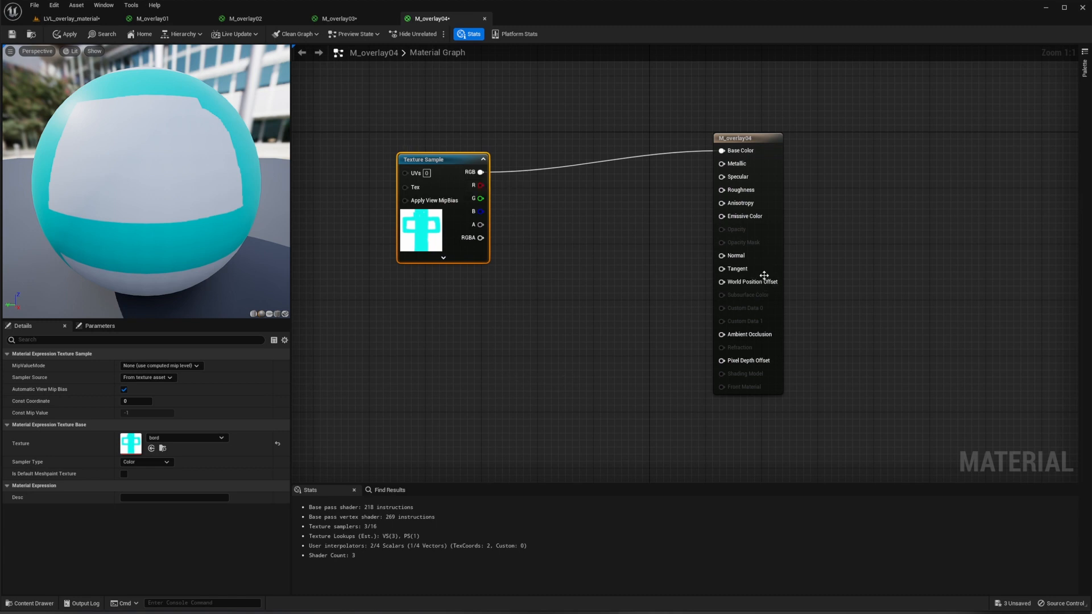
Step: Set the material's Blend Mode to Translucent and connect the texture's alpha output to Opacity
click(750, 139)
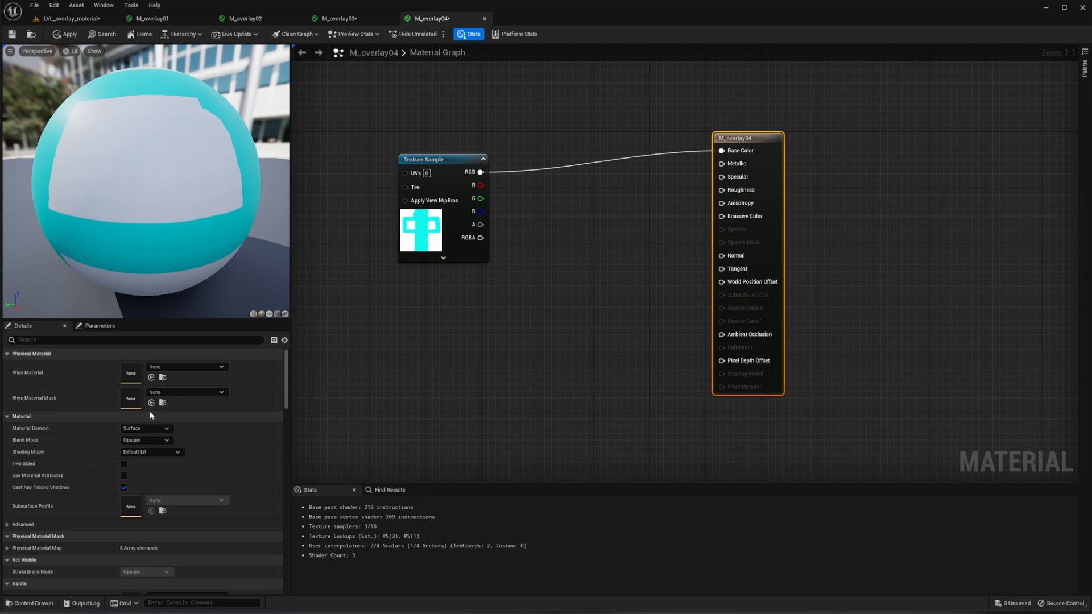
click(145, 440)
click(149, 467)
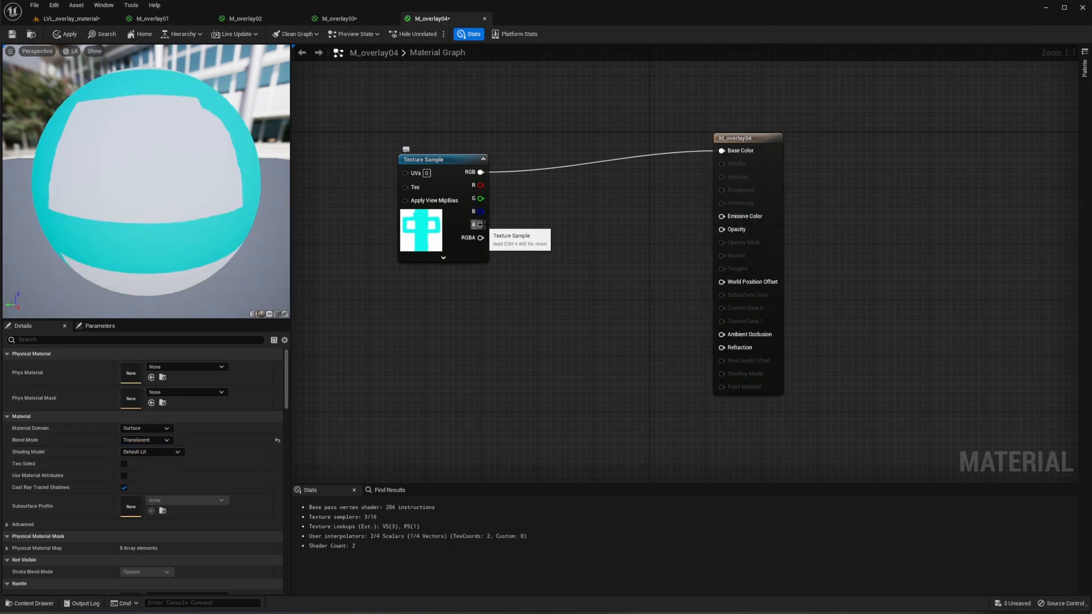
drag(480, 224, 721, 229)
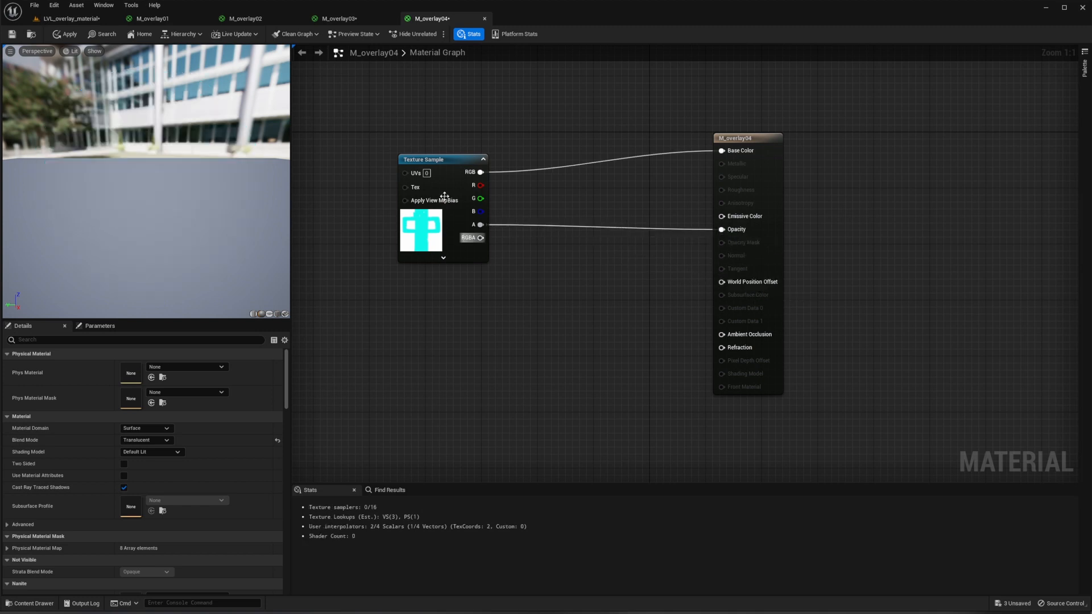
drag(444, 196, 457, 176)
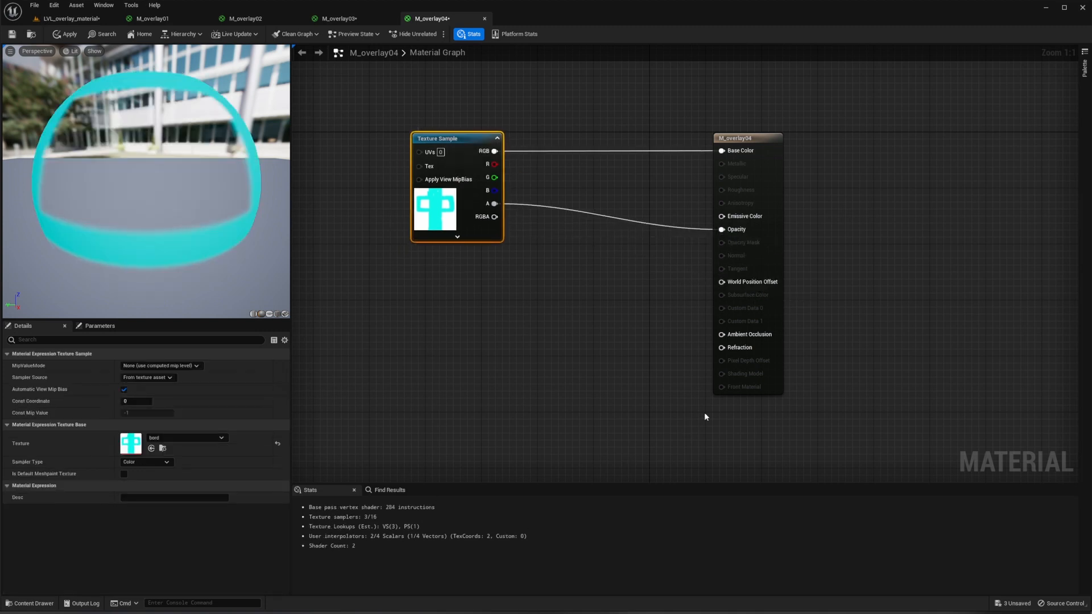
Step: Add a VertexNormalWS node below the Texture Sample and feed its output into the A input of a new Multiply
right_click(471, 356)
text(vertex)
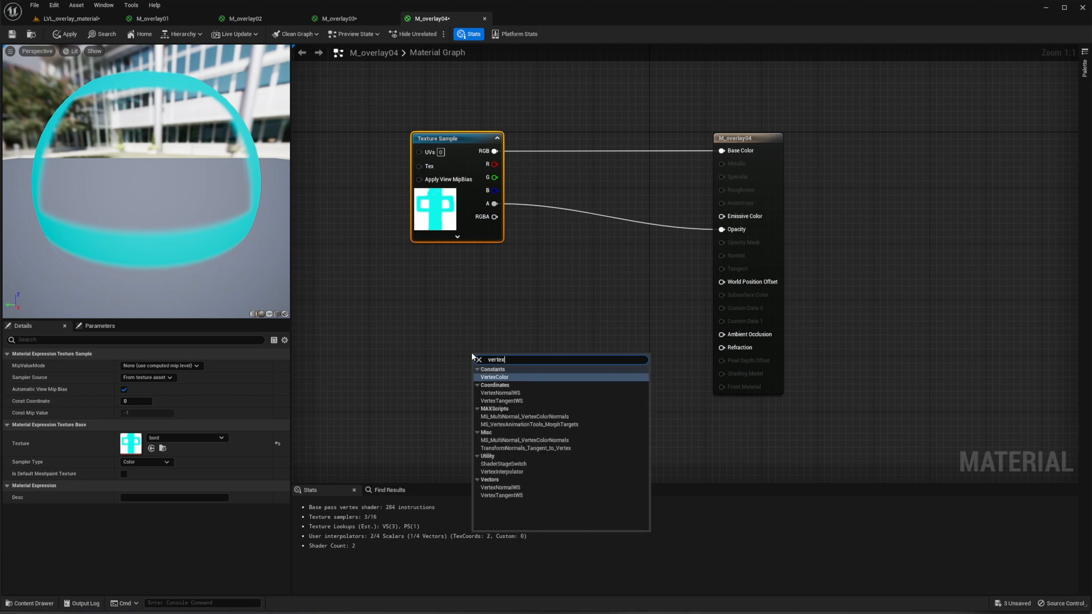
key(Down)
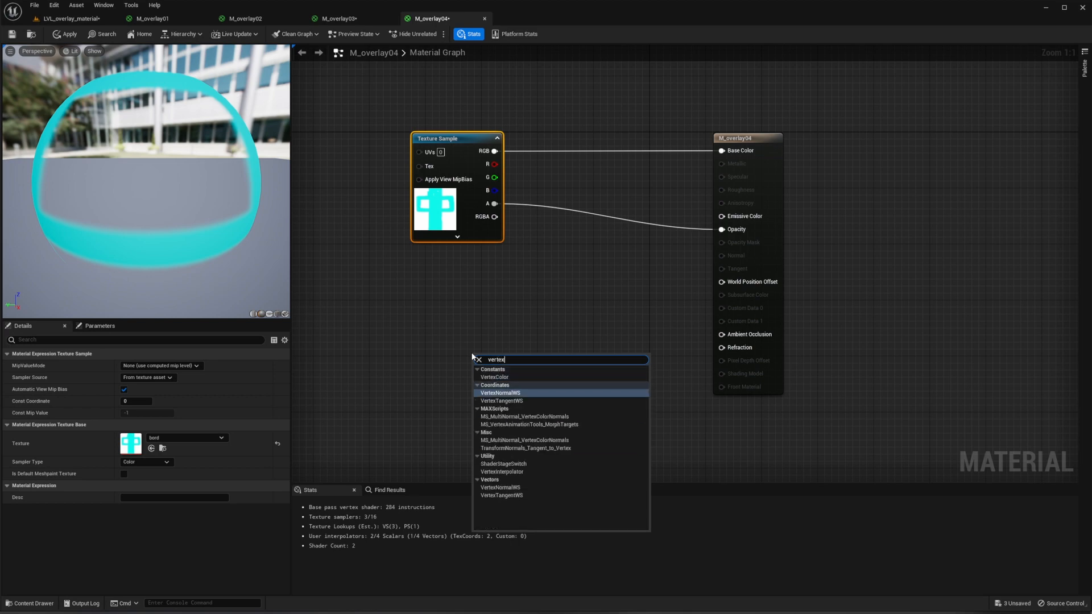
key(Return)
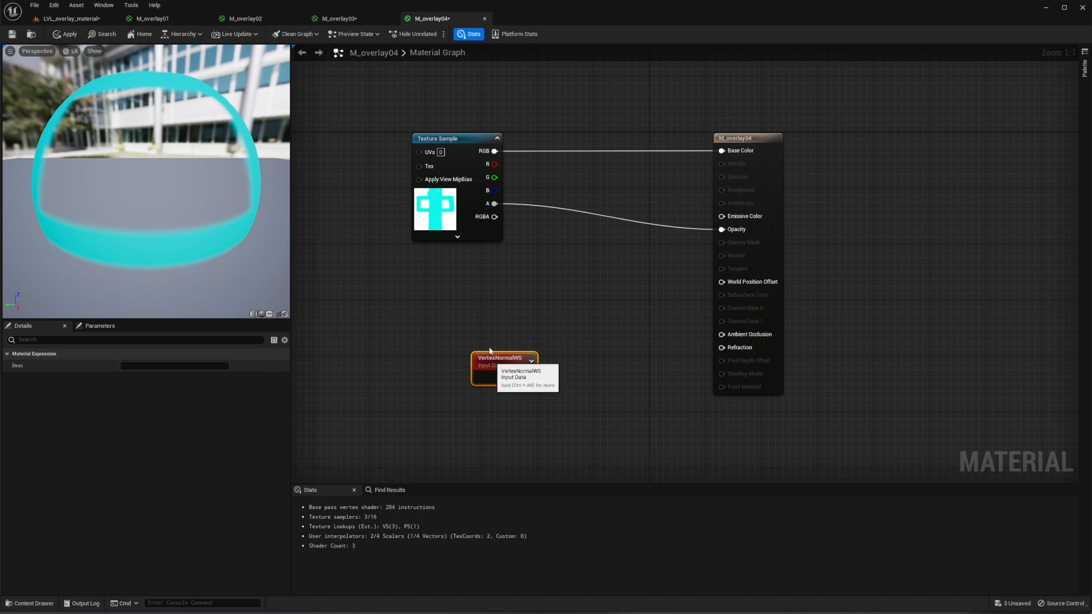
drag(489, 359, 574, 314)
text(multiply)
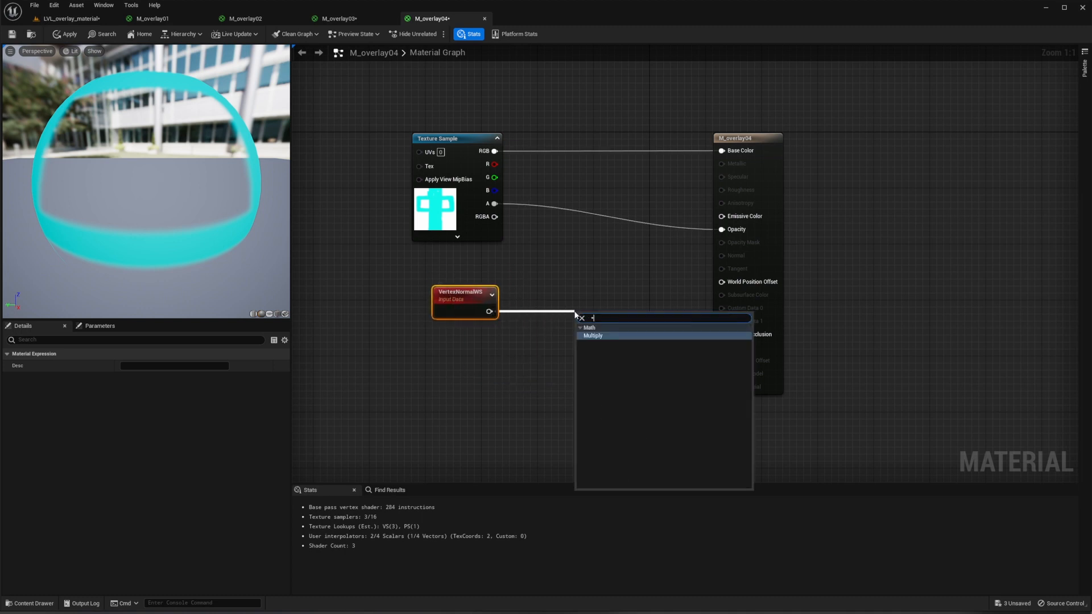
key(Return)
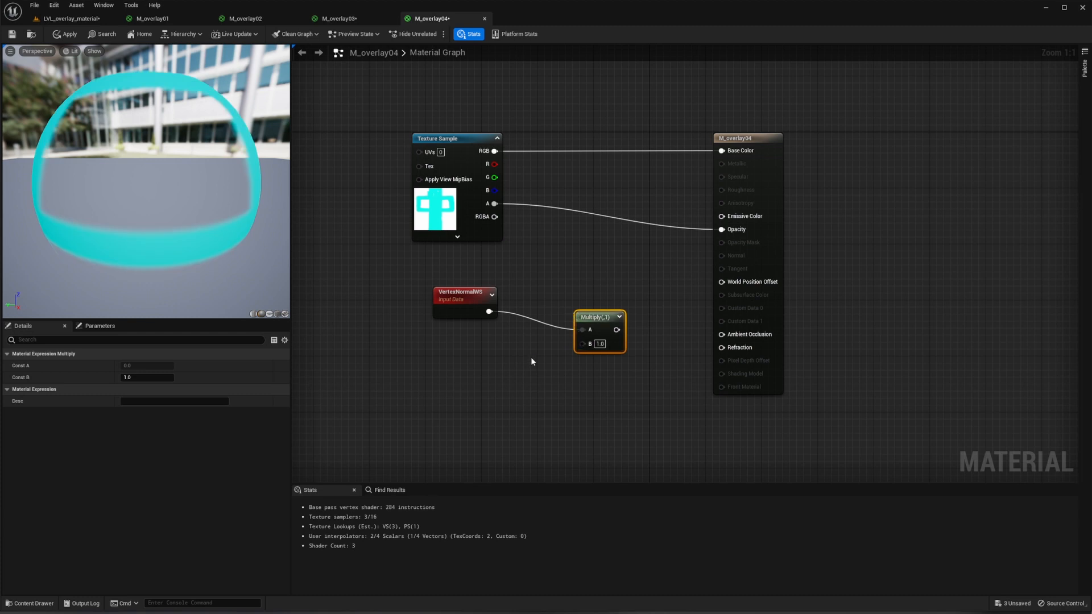
Step: Promote the Multiply's B input to a parameter named WPO and place its node beneath VertexNormalWS
right_click(583, 344)
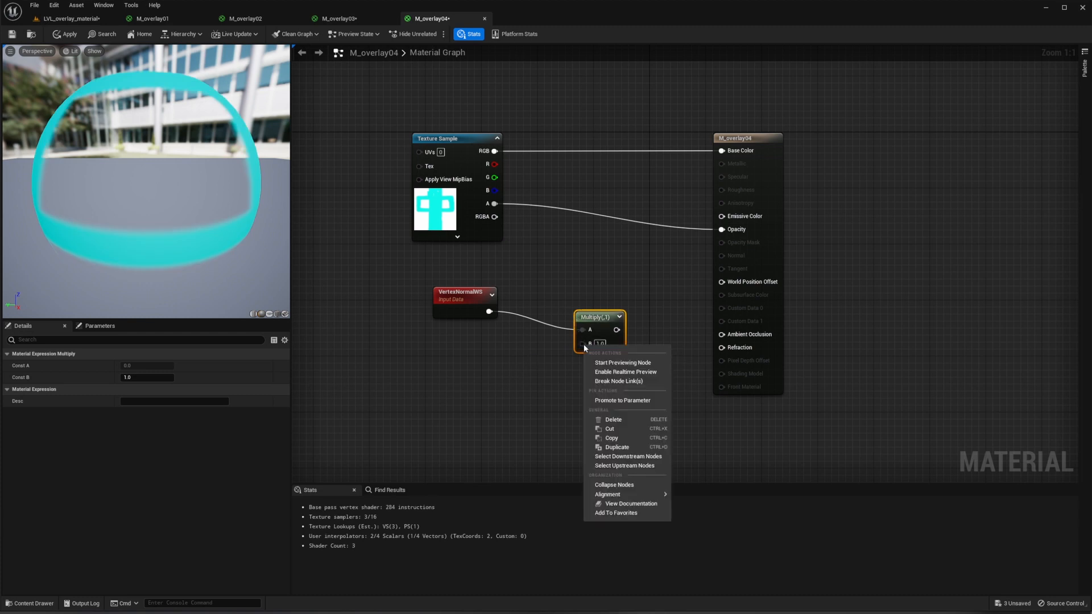
click(607, 401)
text(WPO)
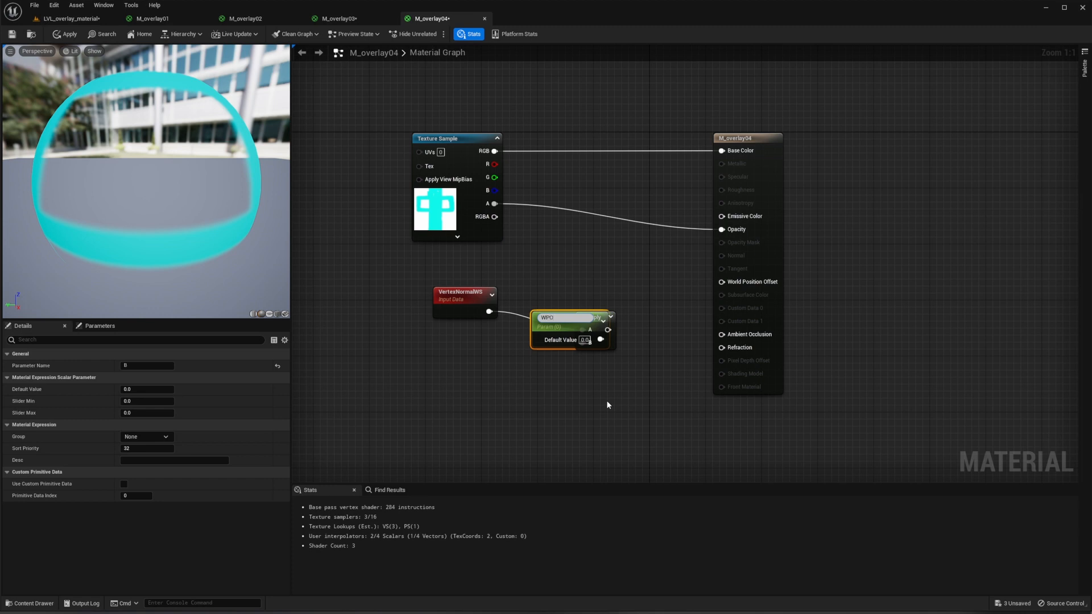
key(Return)
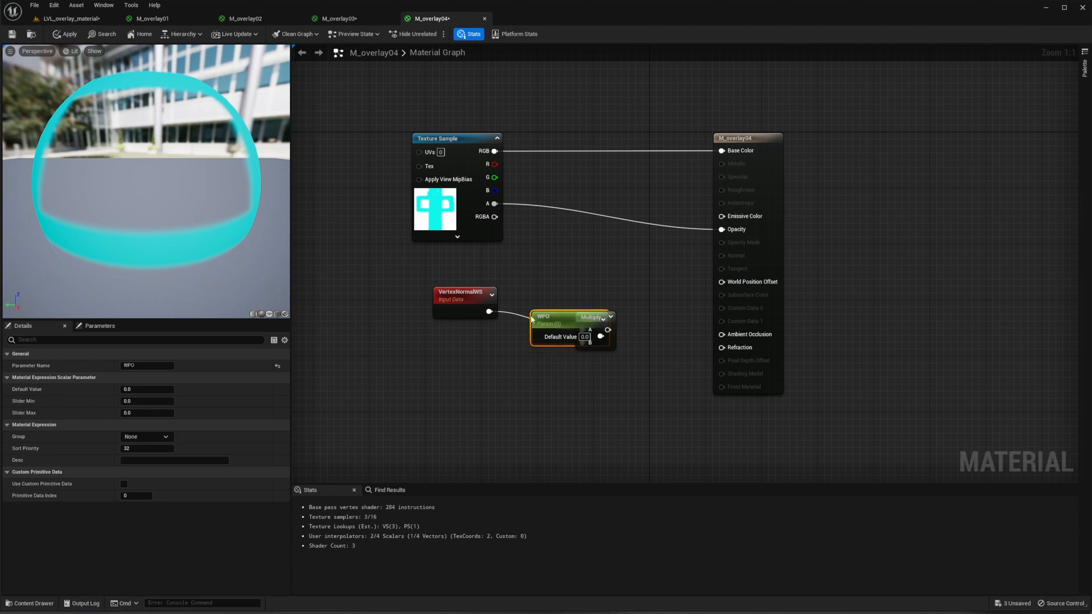
drag(555, 318, 470, 357)
Step: Connect the Multiply to World Position Offset and arrange its nodes closer to the material's result node
drag(607, 330, 721, 283)
drag(496, 287, 583, 364)
drag(591, 319, 631, 295)
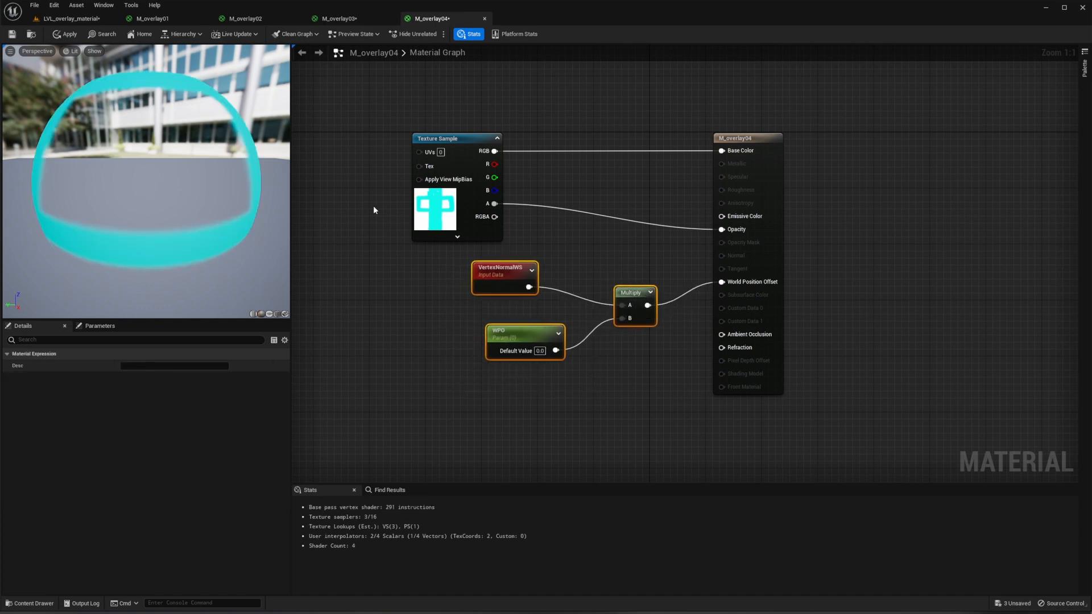
click(505, 269)
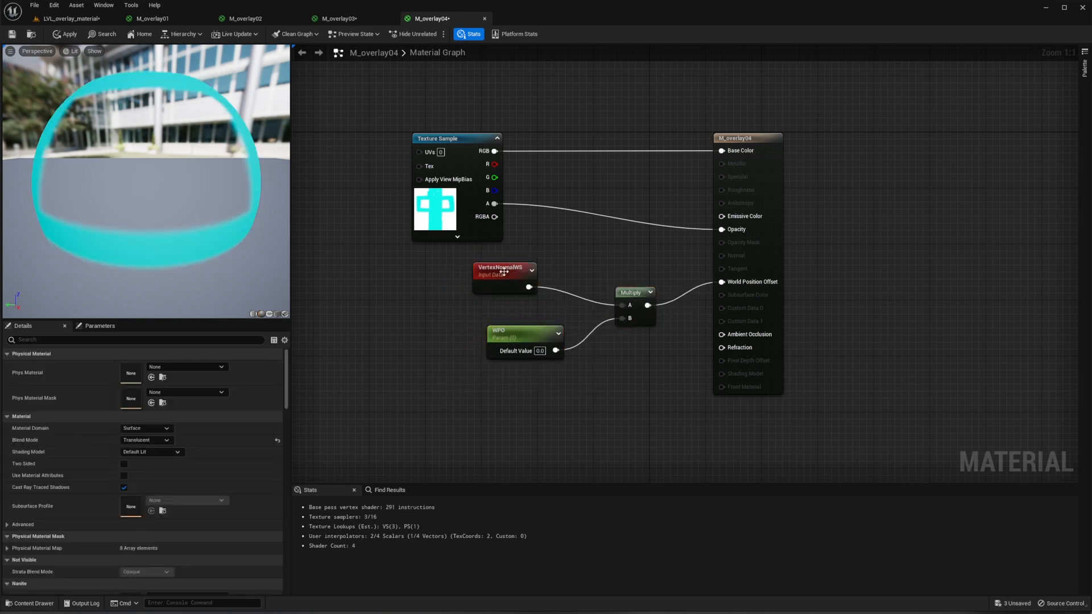
drag(508, 271, 531, 289)
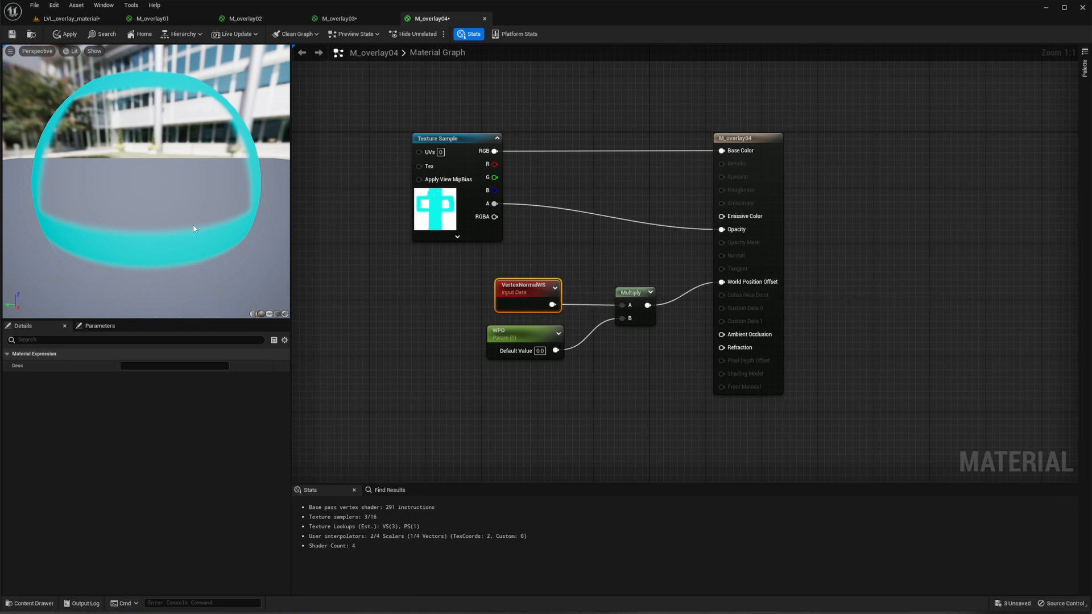
Step: Switch the material preview to a plane mesh and view it at an angle
drag(194, 229, 271, 234)
click(269, 314)
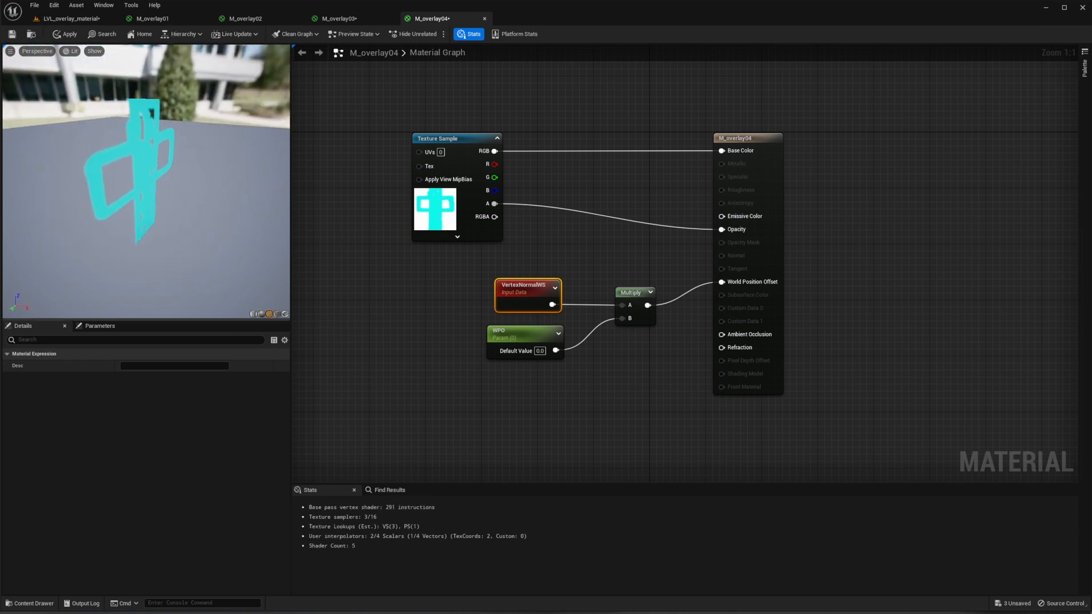
mouse_move(207, 96)
mouse_down()
mouse_move(174, 98)
mouse_move(207, 97)
mouse_up()
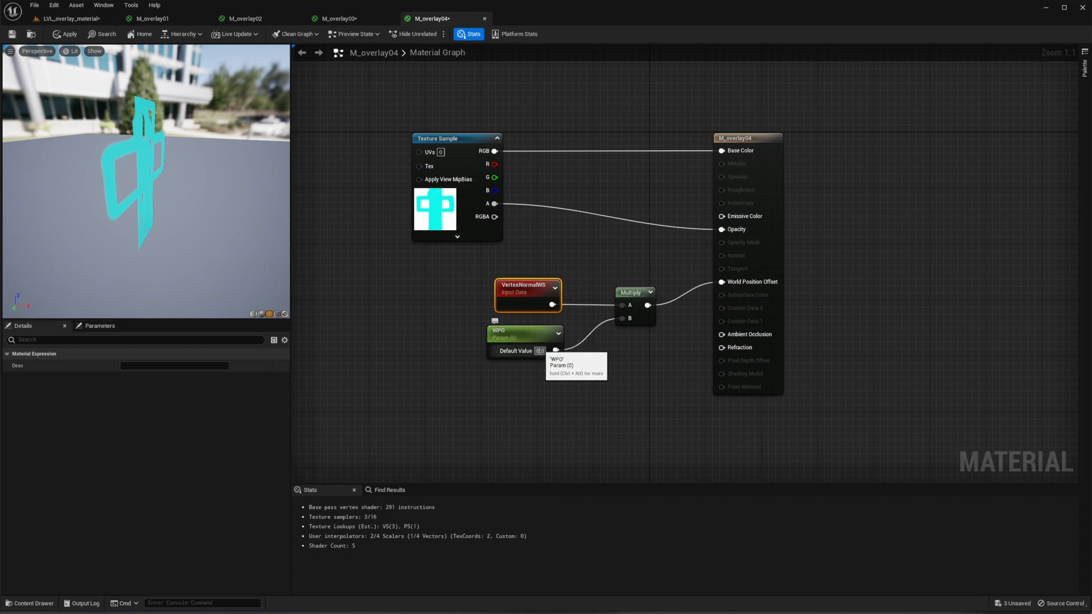
Step: Test default values of 10, 20 and 50 for the WPO parameter, and set it to 100
click(540, 351)
text(10)
key(Return)
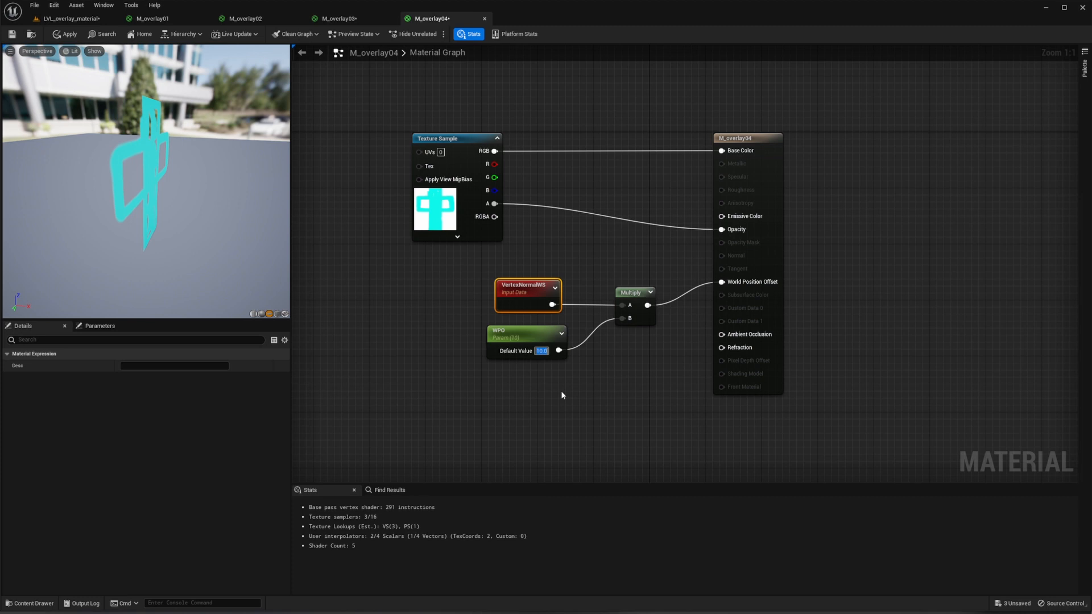
text(20)
key(Return)
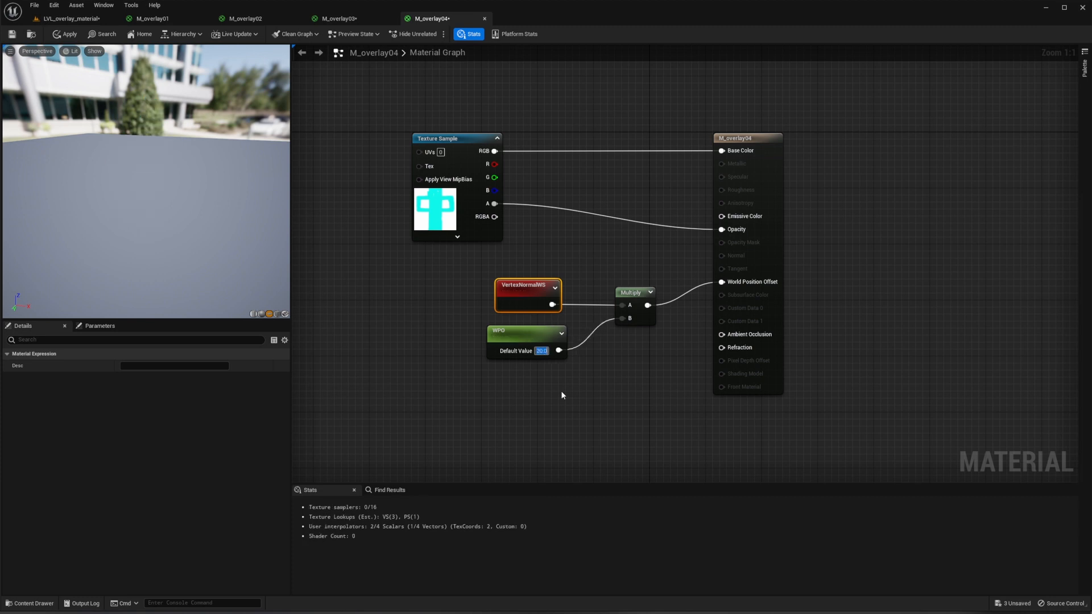
text(50)
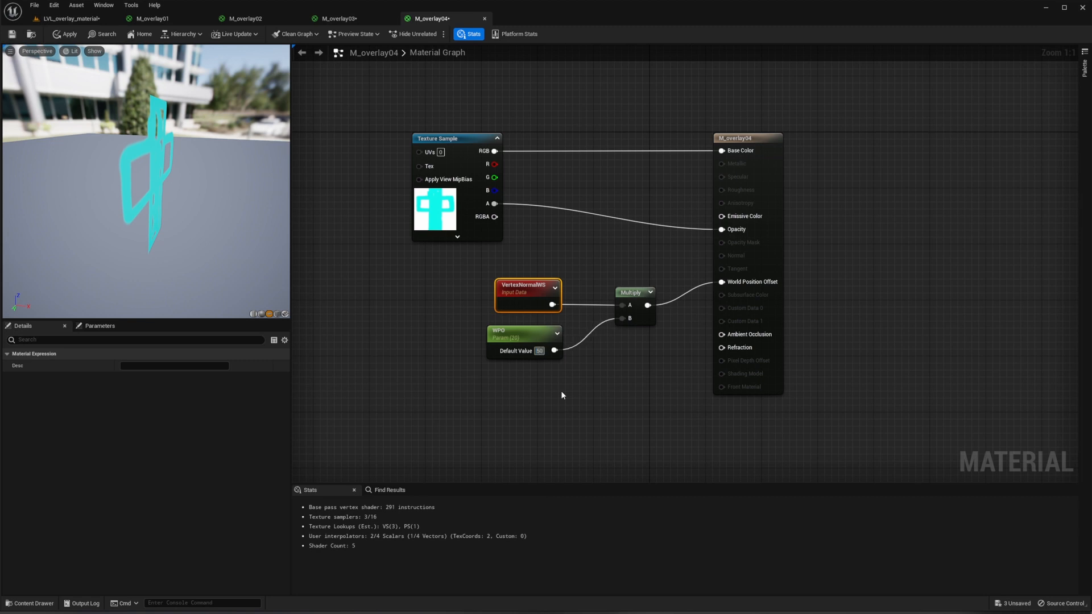
key(Return)
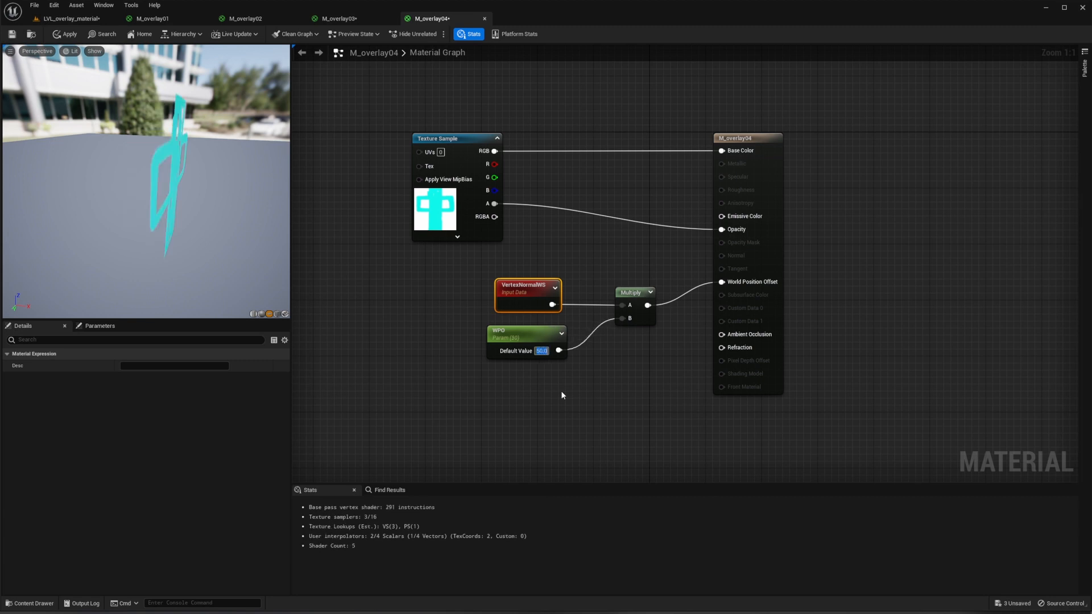
text(100)
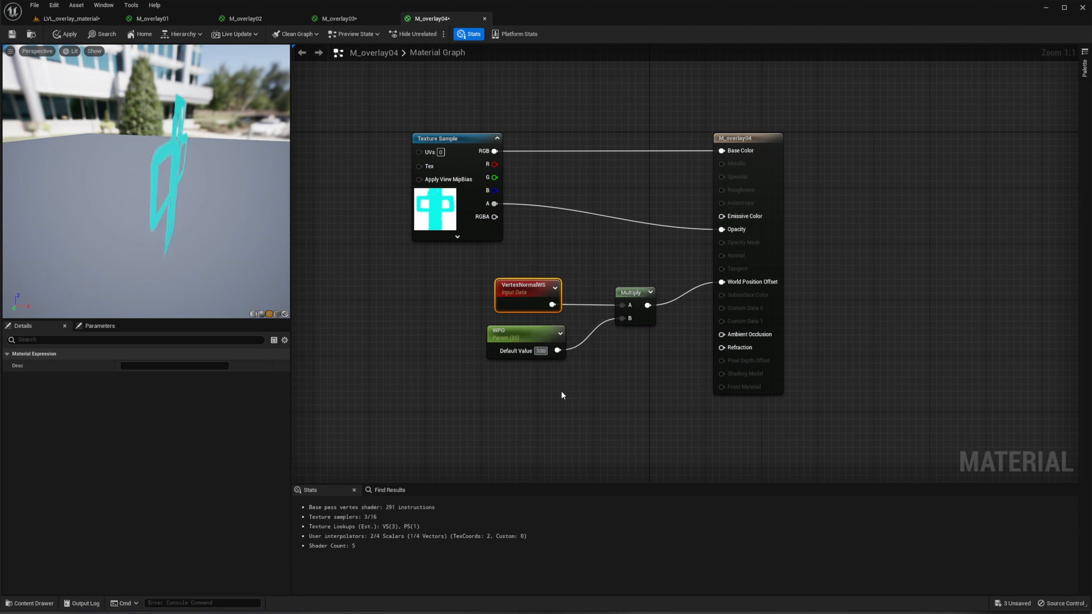
key(Return)
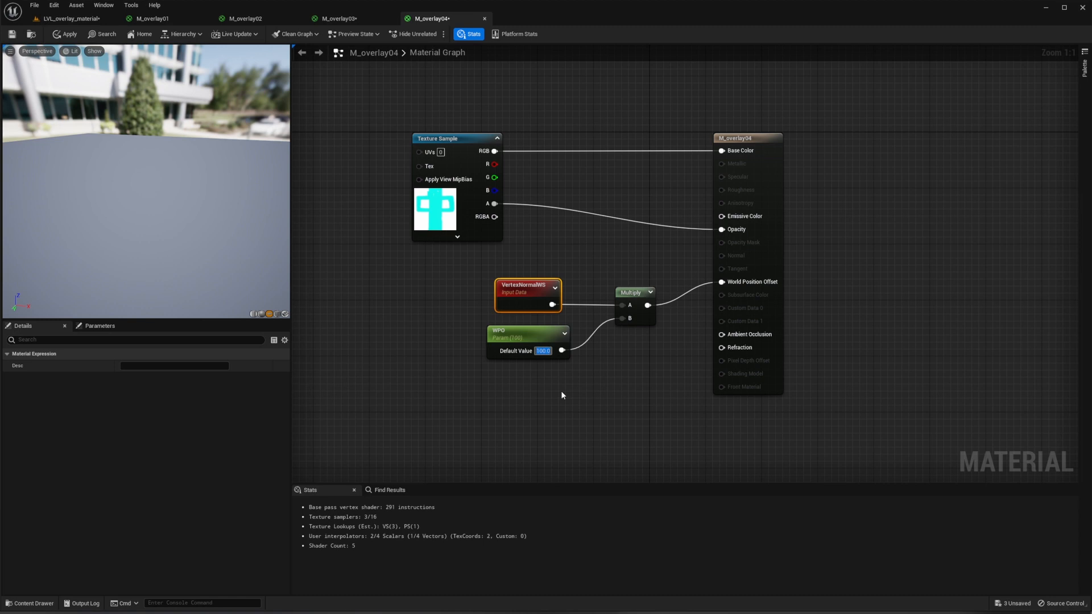
Step: Test default values of 80 and 90 for the WPO parameter and examine the offset in the plane preview
text(80)
key(Return)
text(90)
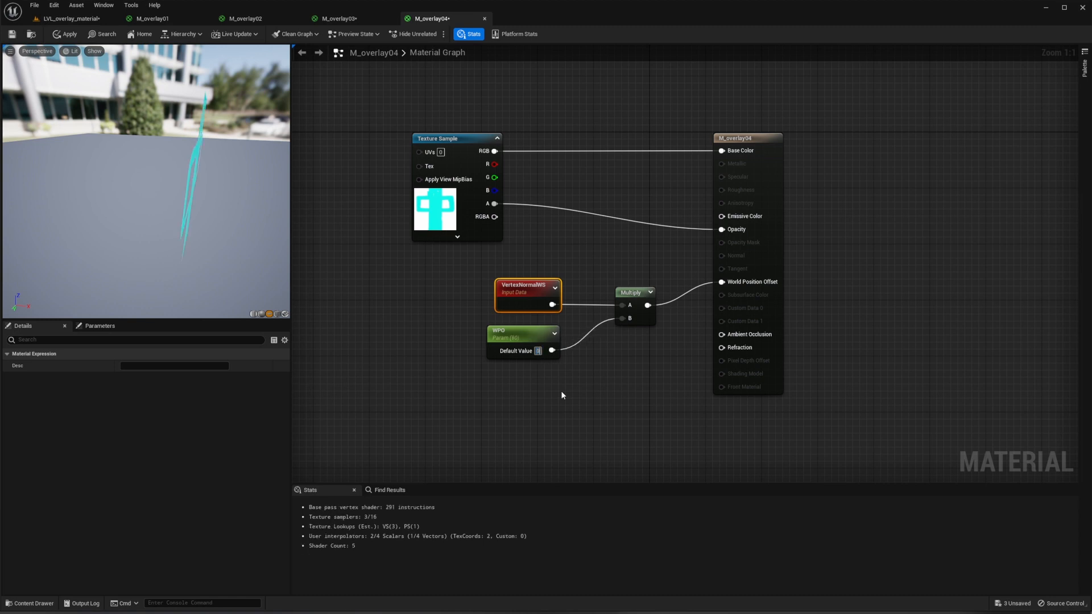
key(Return)
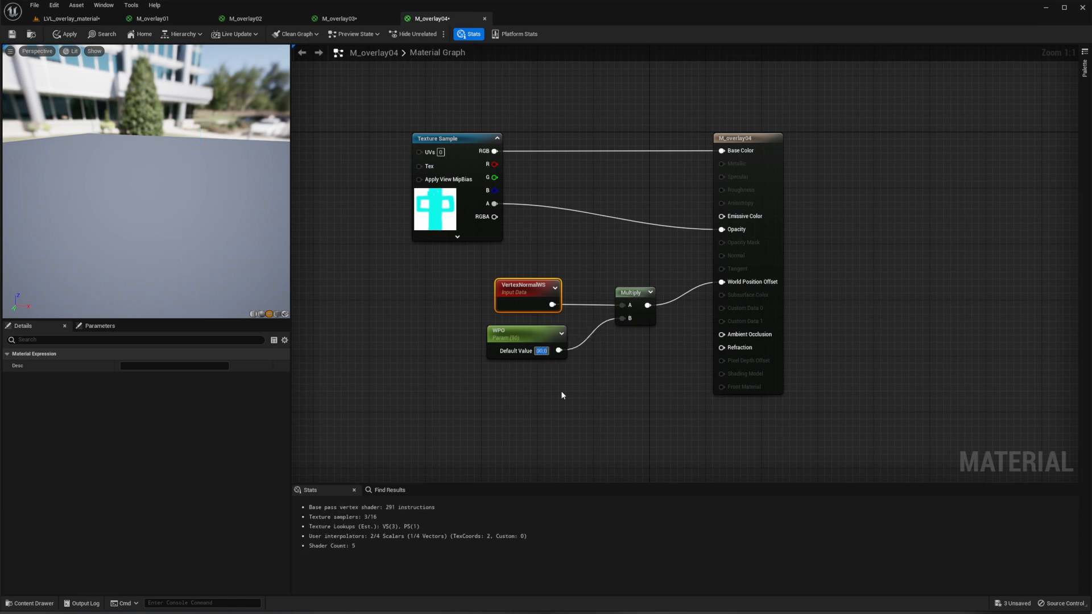
drag(170, 174, 111, 164)
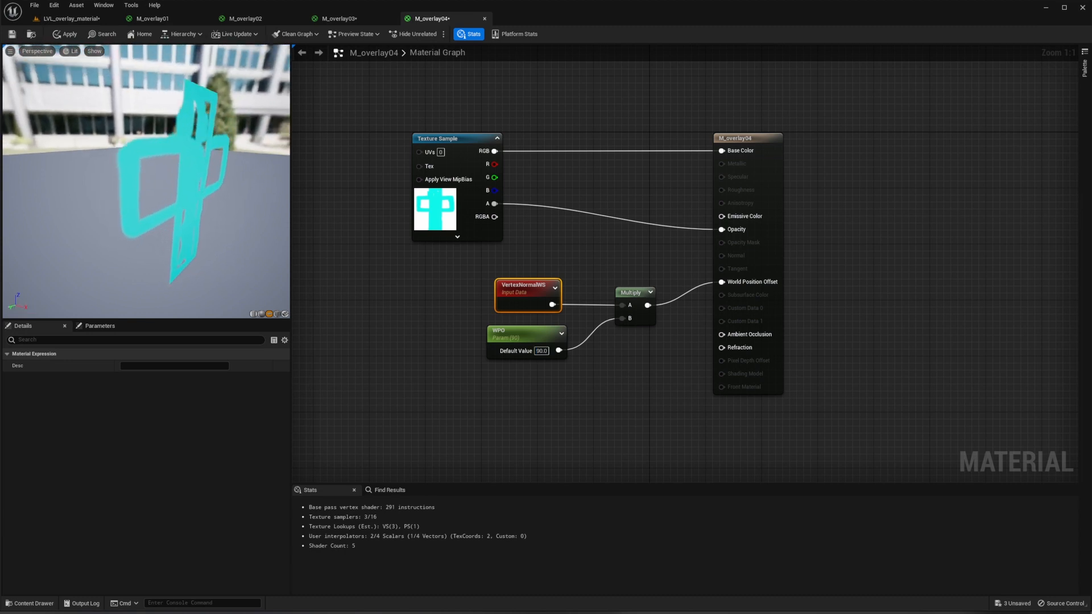
Step: Set the WPO parameter's default value to 30 and save the M_overlay04 material
click(541, 351)
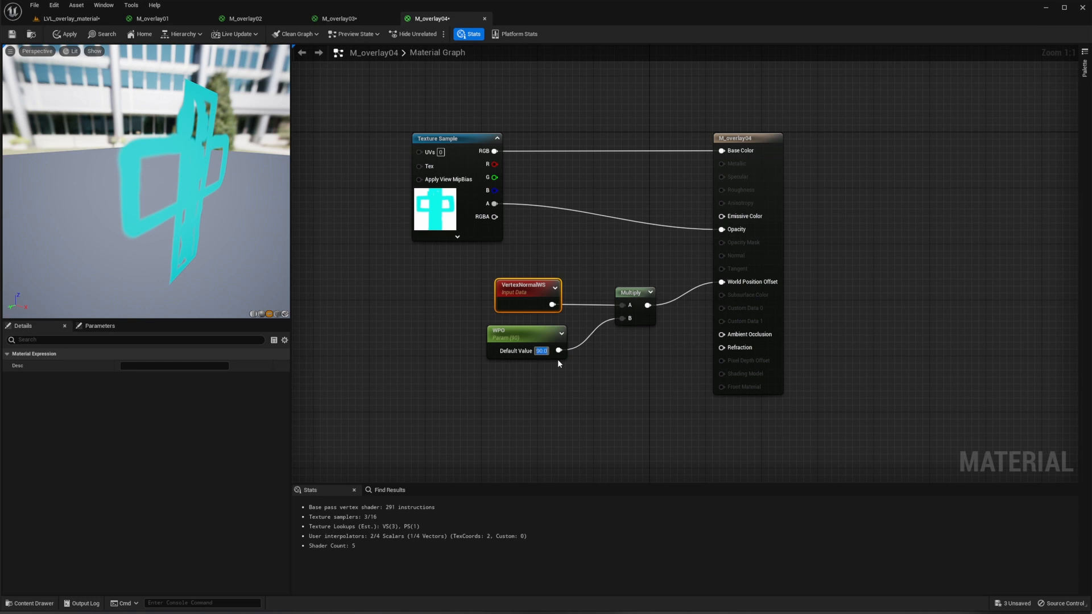
text(30)
key(Return)
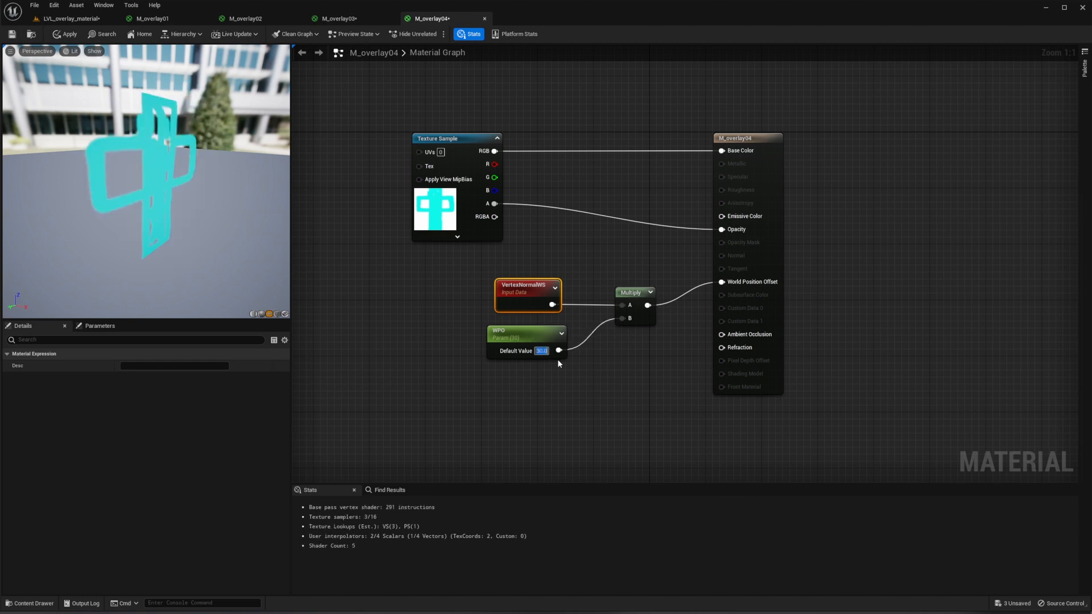
click(11, 35)
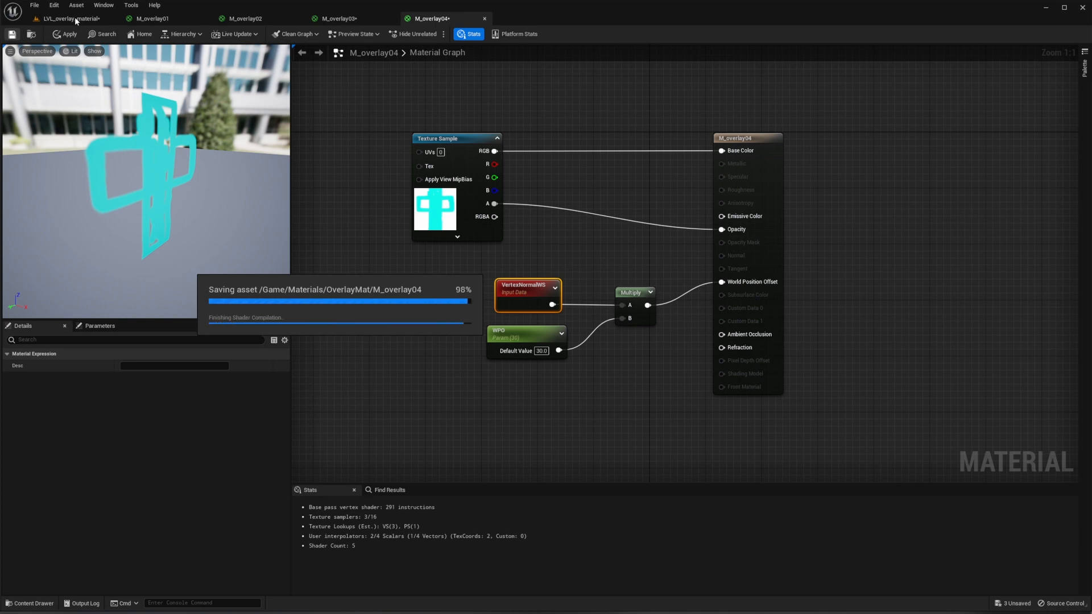
Step: In the LVL_overlay_material level, assign M_overlay04 as the Sphere's overlay material and examine the offset overlay from another angle
click(74, 16)
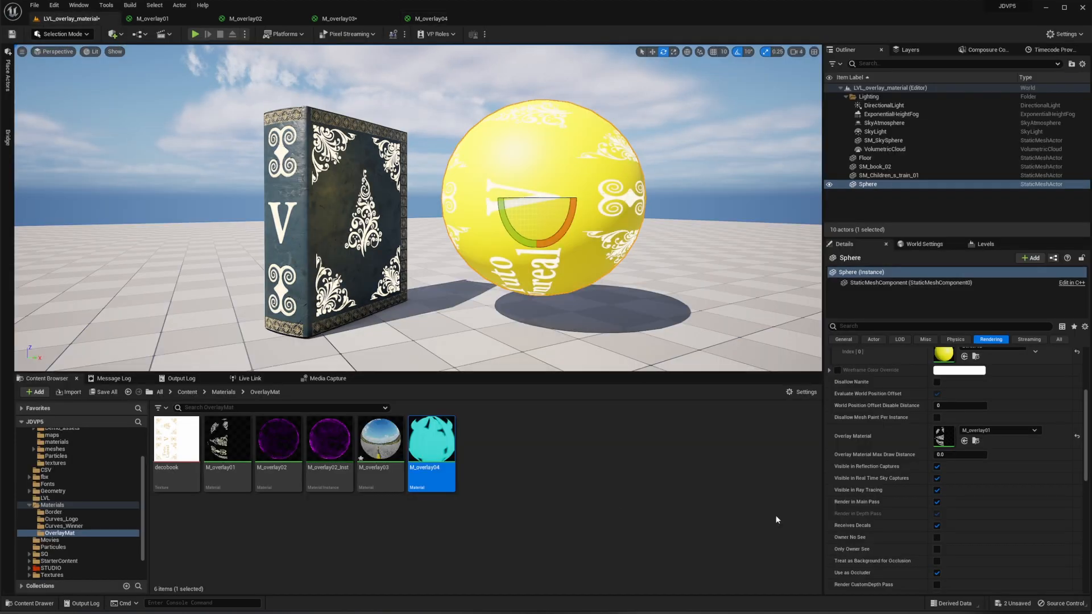
drag(432, 444, 947, 431)
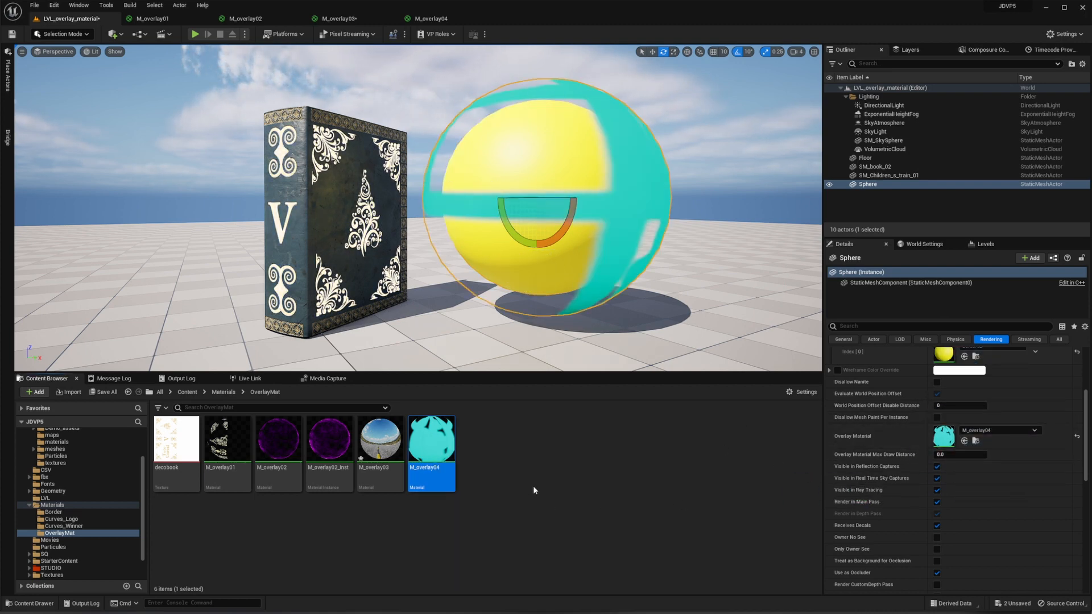
right_drag(439, 302, 638, 330)
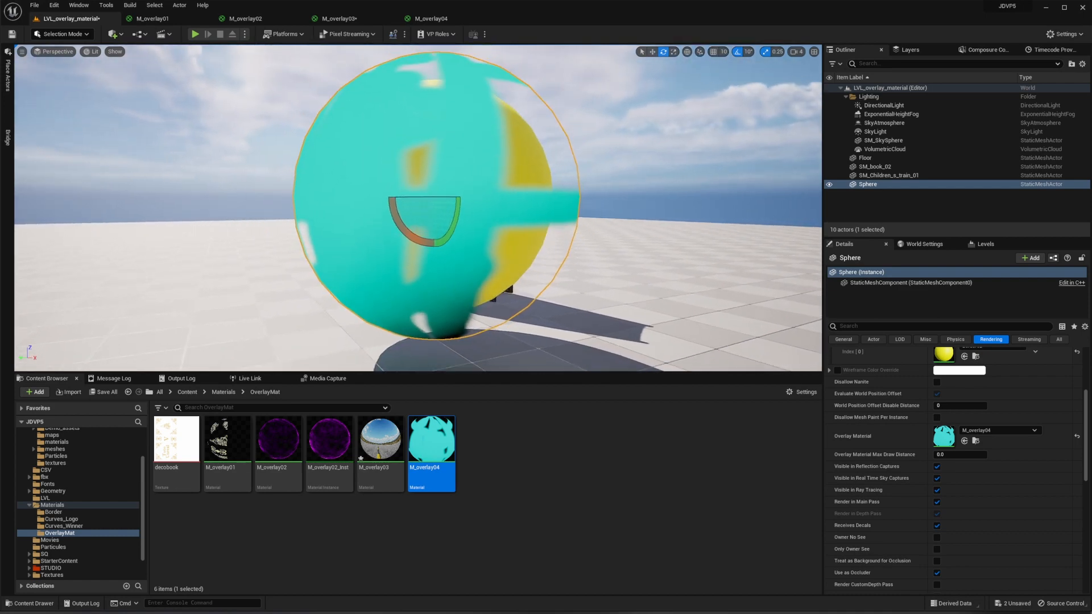
mouse_move(534, 345)
right_down()
mouse_move(520, 346)
mouse_move(531, 346)
right_up()
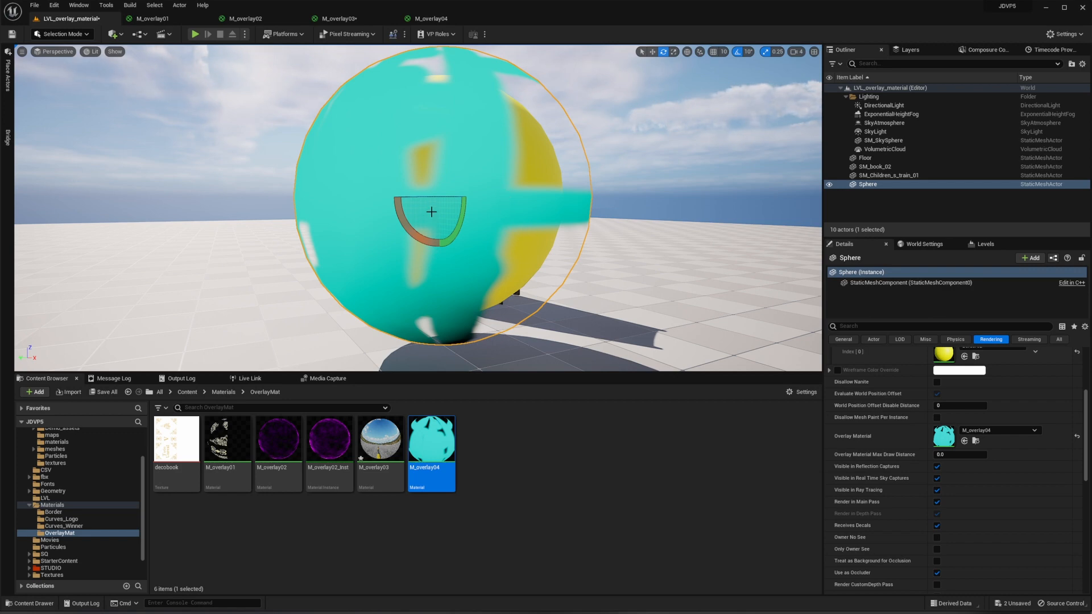
Step: Rotate the Sphere to check the overlay from different sides and save all modified assets
drag(435, 199, 488, 197)
mouse_move(400, 199)
mouse_down()
mouse_move(376, 199)
mouse_move(504, 200)
mouse_move(374, 200)
mouse_move(398, 176)
mouse_move(409, 188)
mouse_up()
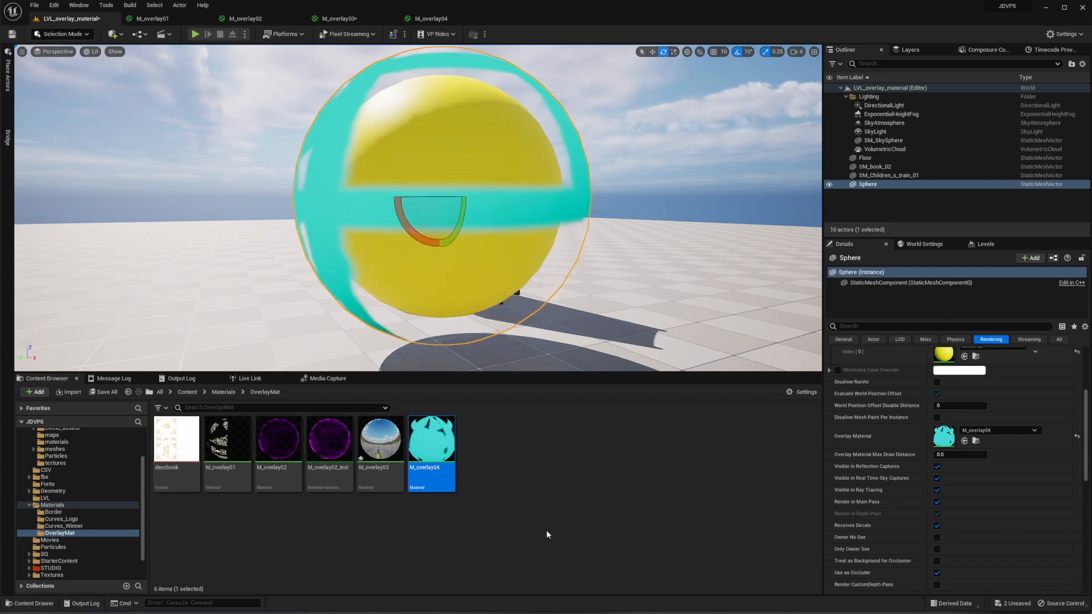
click(103, 392)
click(409, 409)
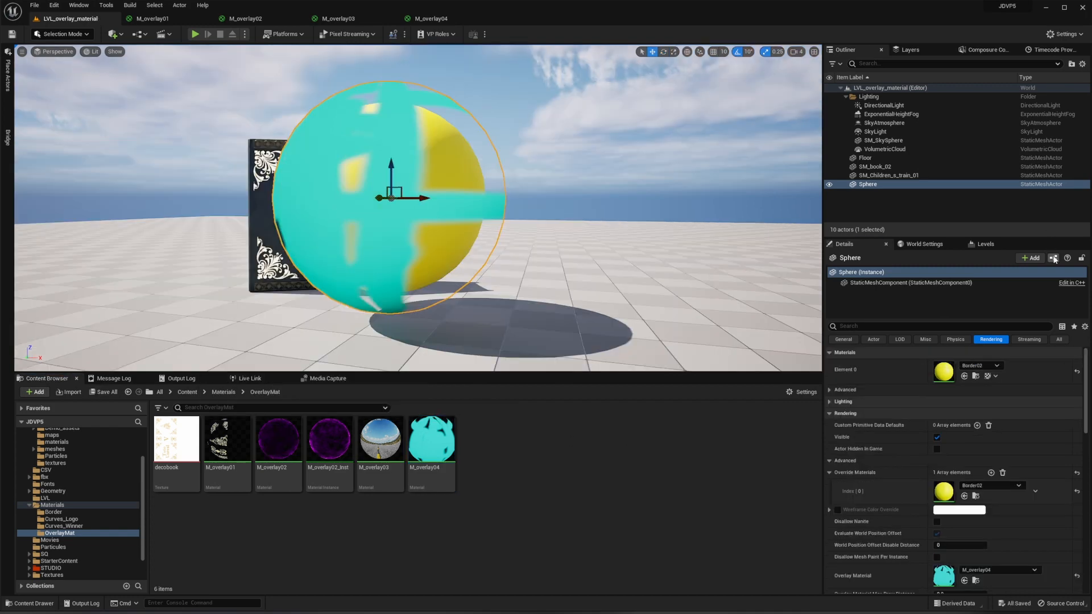
Step: Convert the Sphere into a Blueprint named BP_overlayMat using Harvest Components with Actor as the parent class
click(1054, 258)
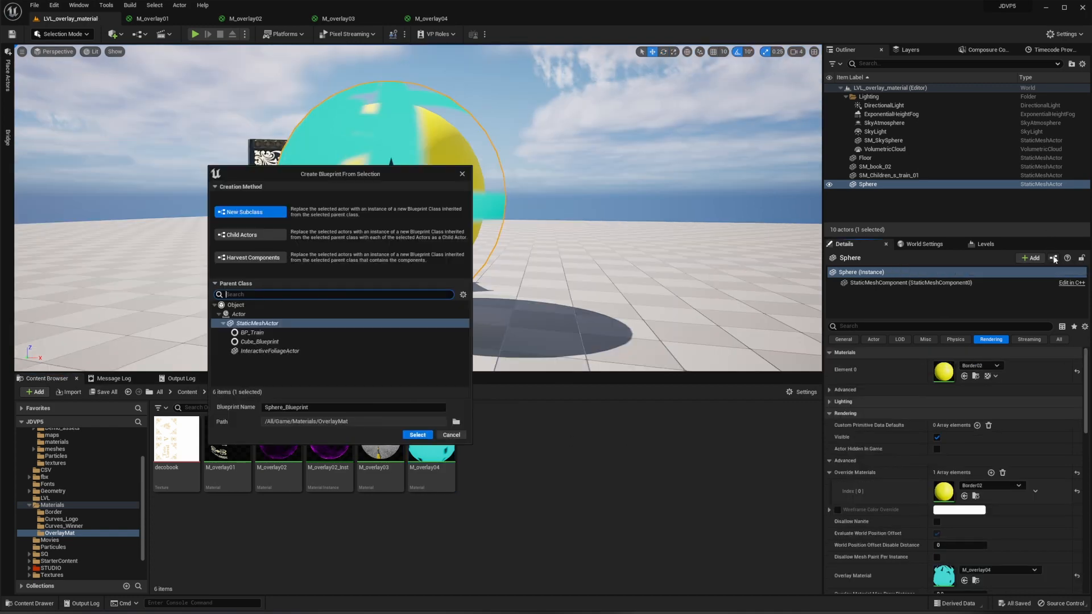
click(268, 258)
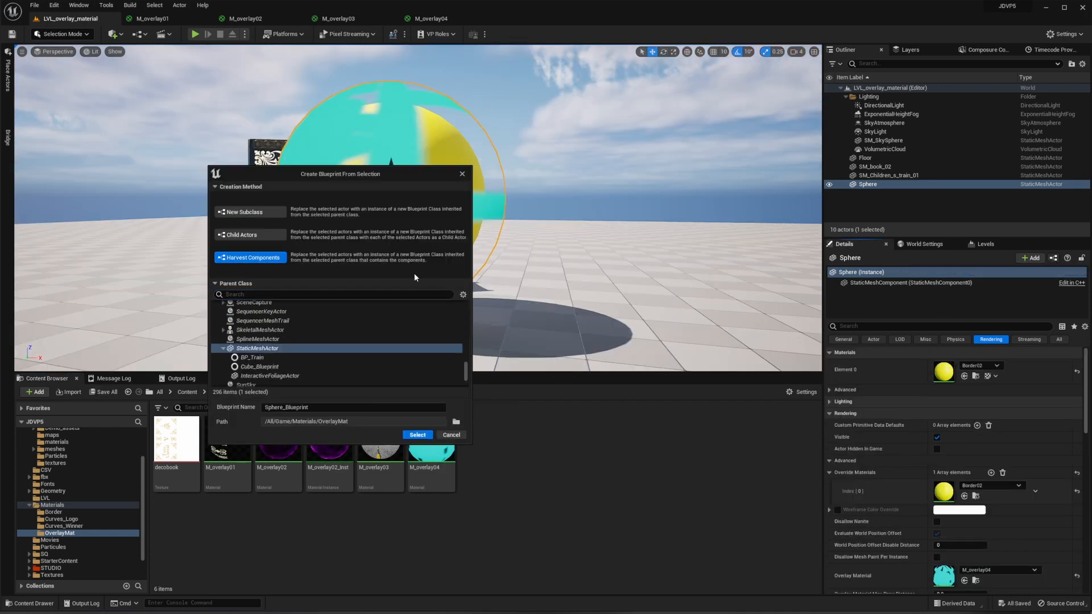
scroll(319, 373, up, 3)
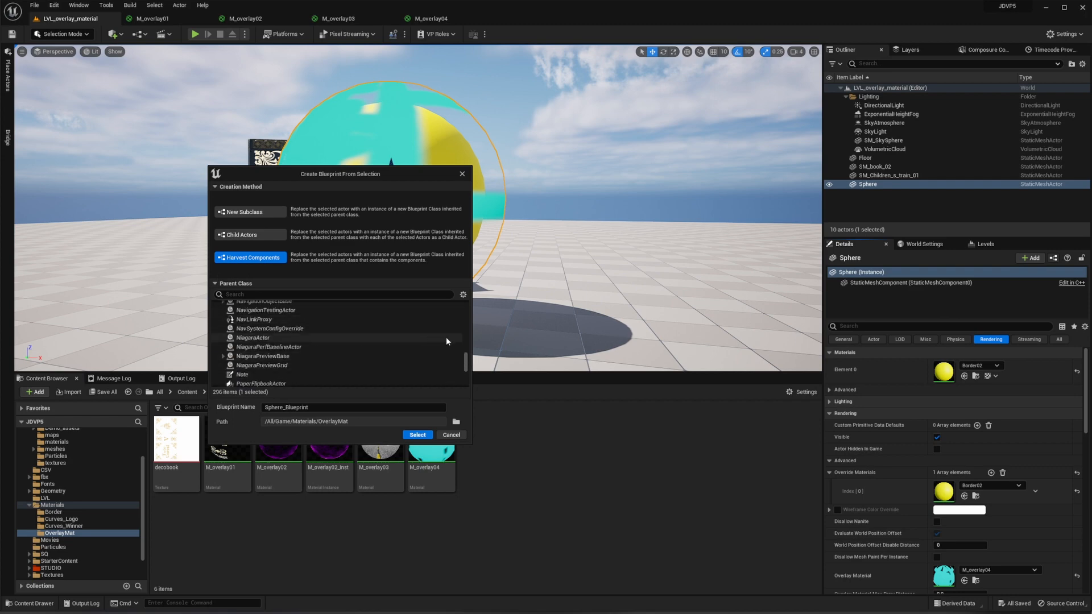
drag(466, 362, 467, 307)
click(251, 314)
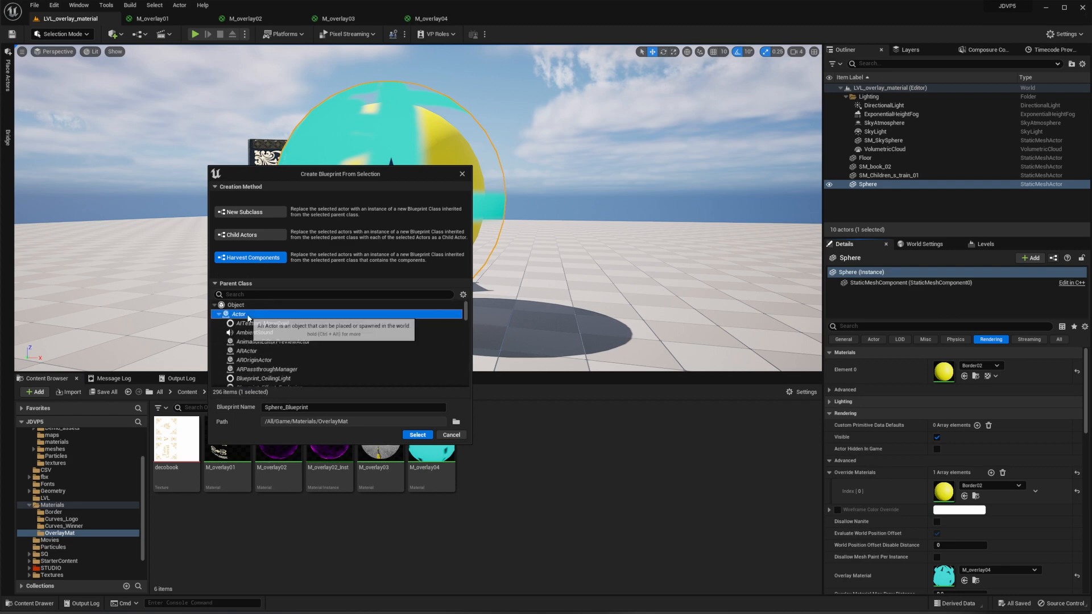
click(321, 407)
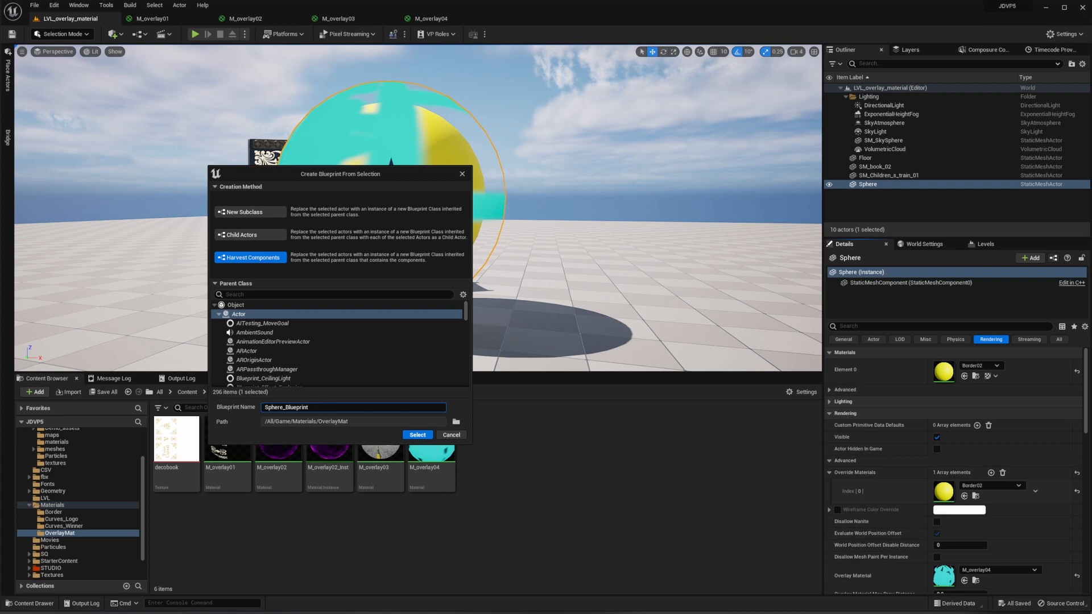
key(ctrl+a)
text(BP_overlayMat)
click(416, 434)
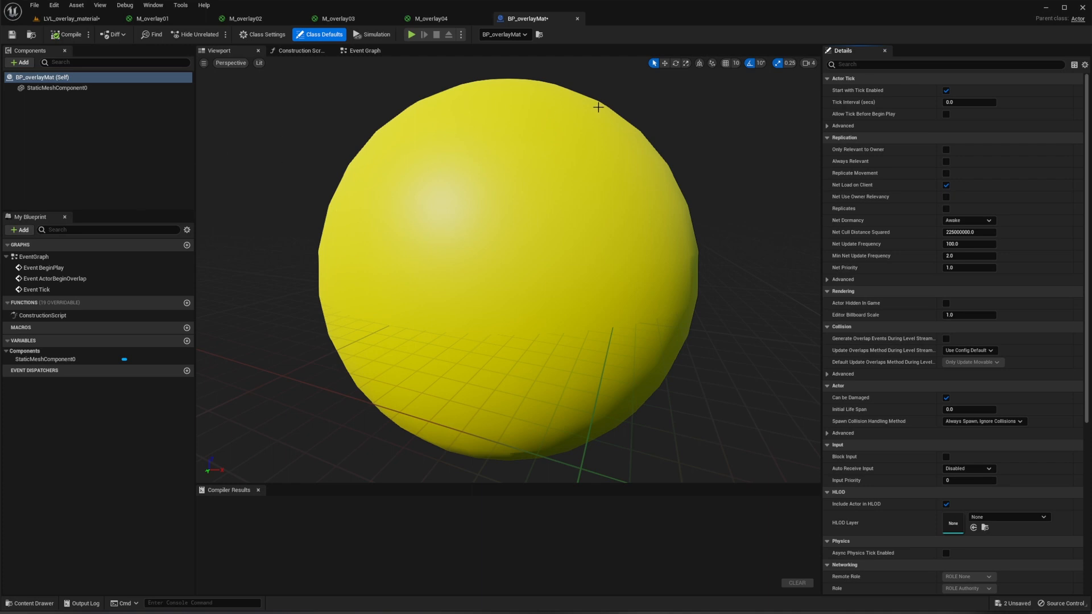
Step: Add a Scene component to BP_overlayMat and make it the root in place of the static mesh component
scroll(481, 269, down, 5)
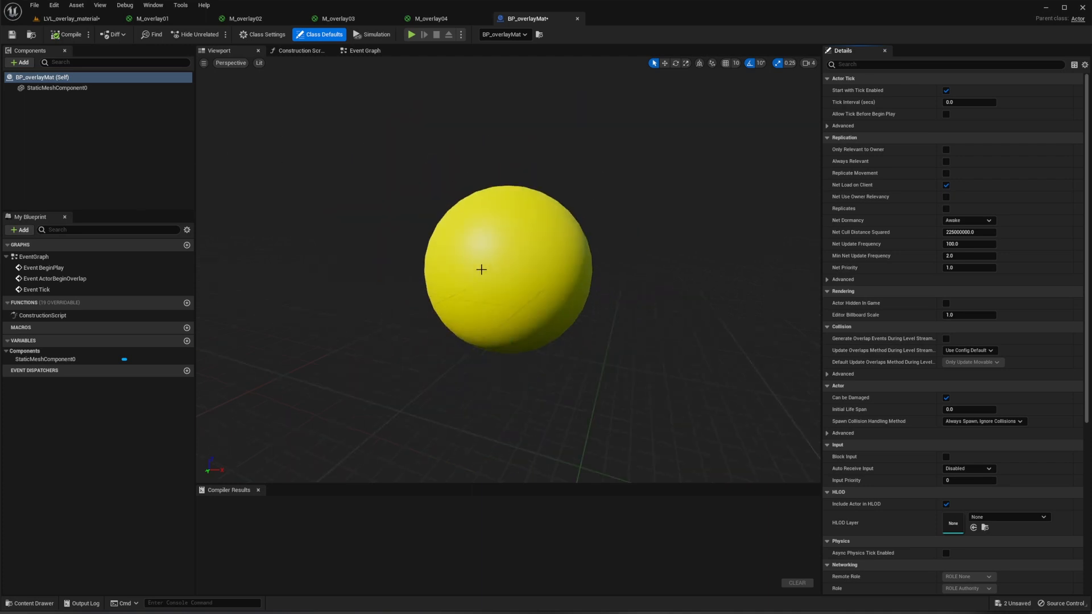
click(57, 87)
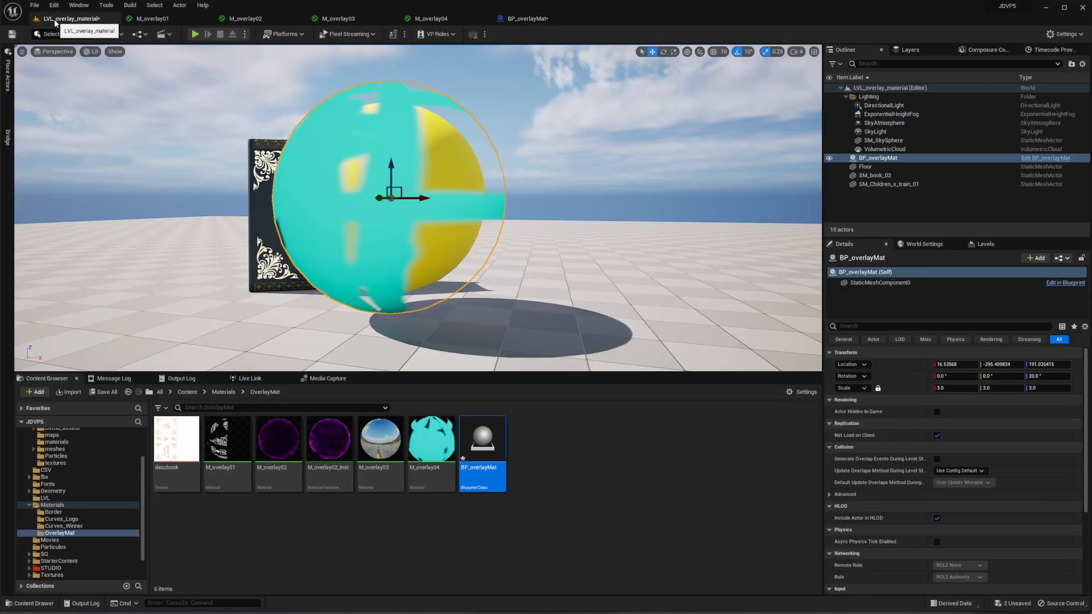
click(70, 19)
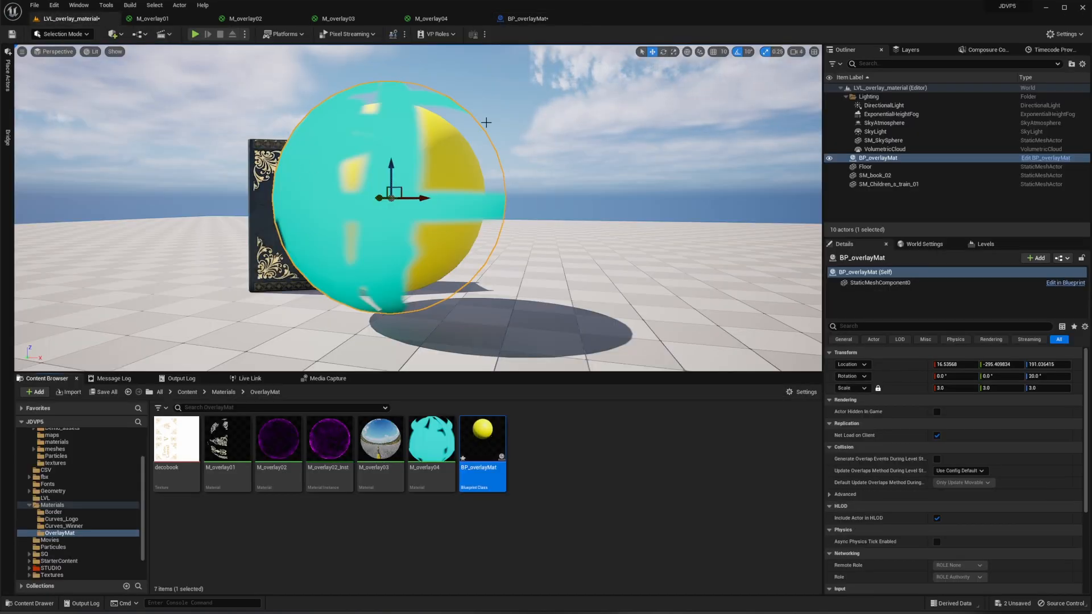
click(524, 19)
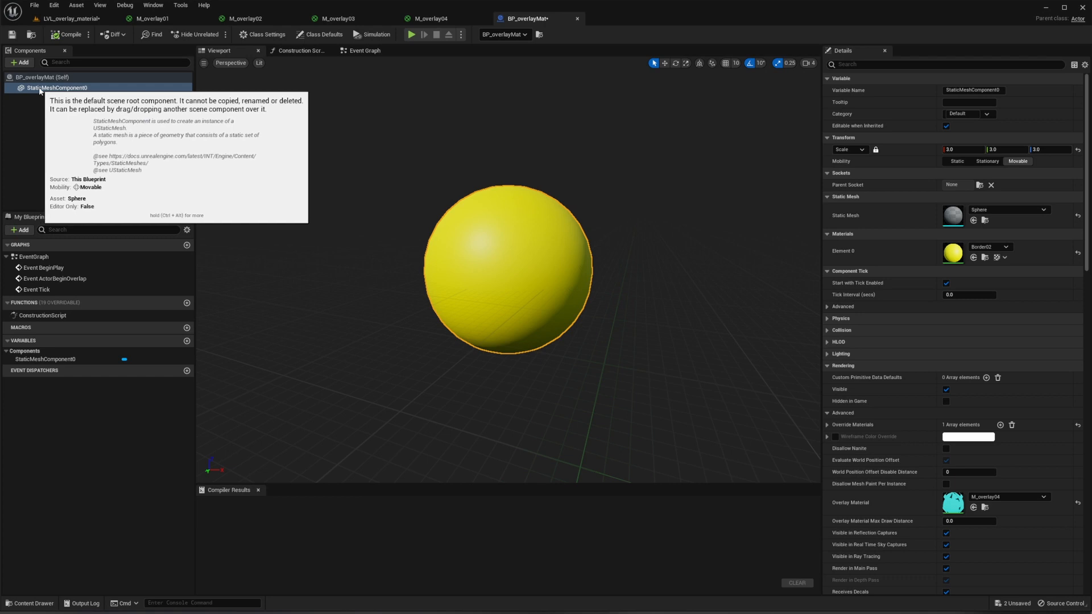
click(42, 112)
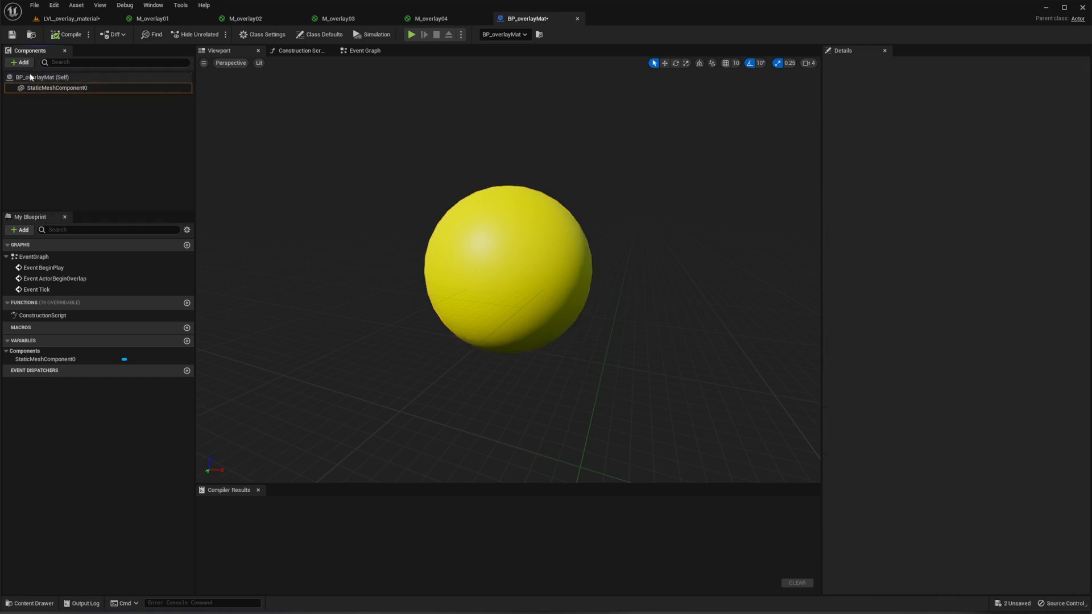
click(22, 62)
text(sc)
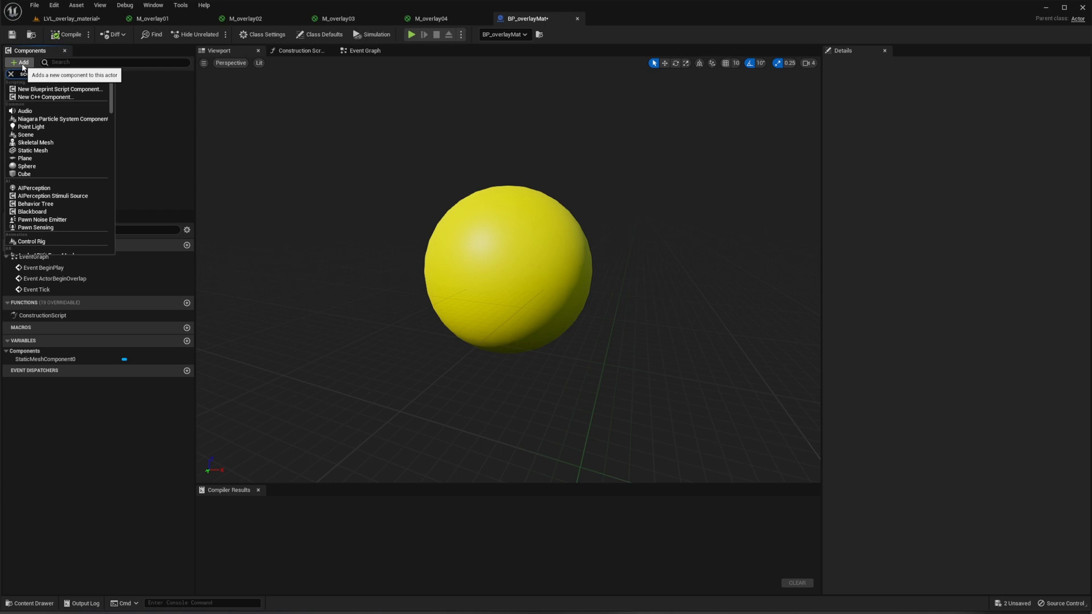
text(ene)
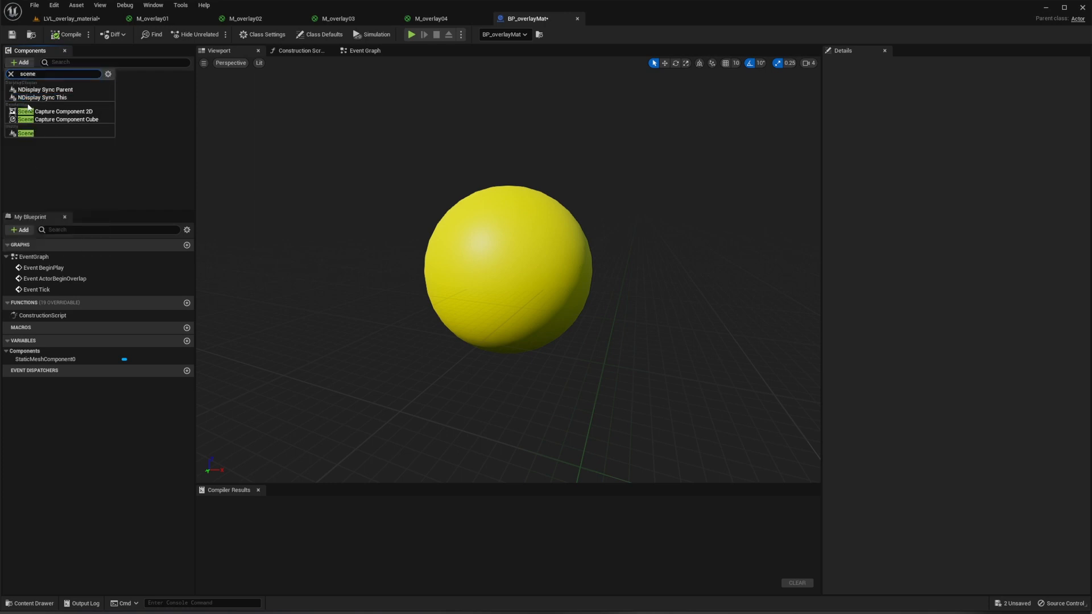
click(34, 133)
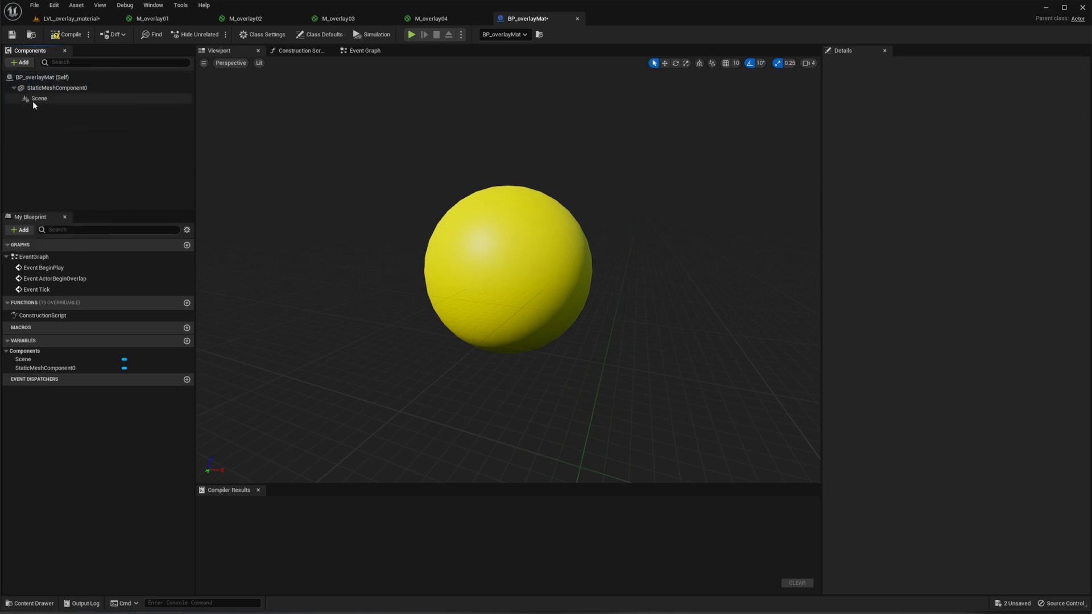
drag(37, 98, 34, 88)
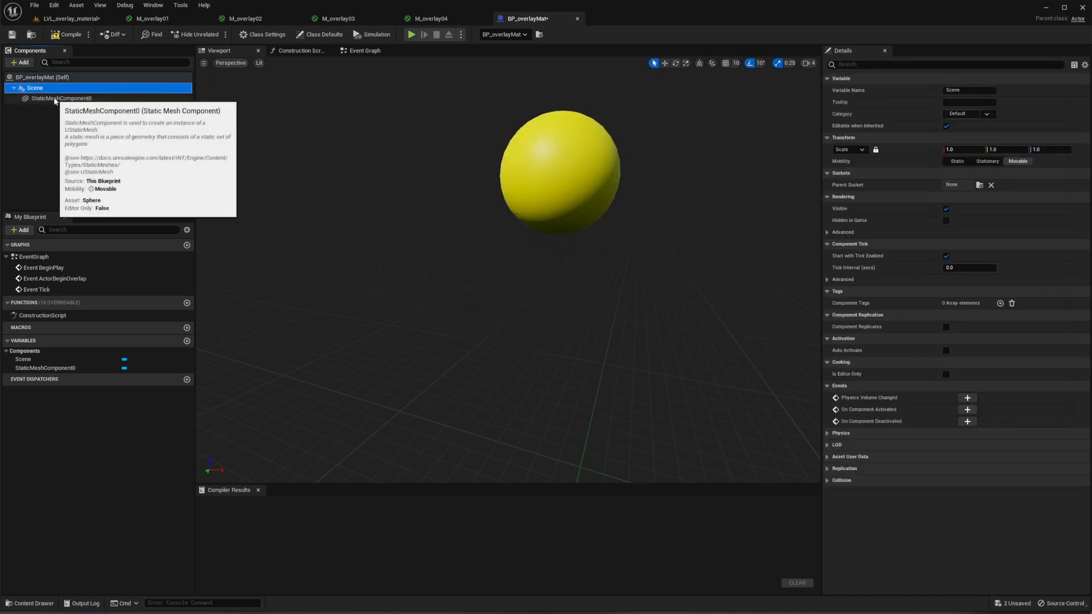
Step: Reset the location, rotation and scale of StaticMeshComponent0 to their defaults and frame it in the Blueprint viewport
click(73, 98)
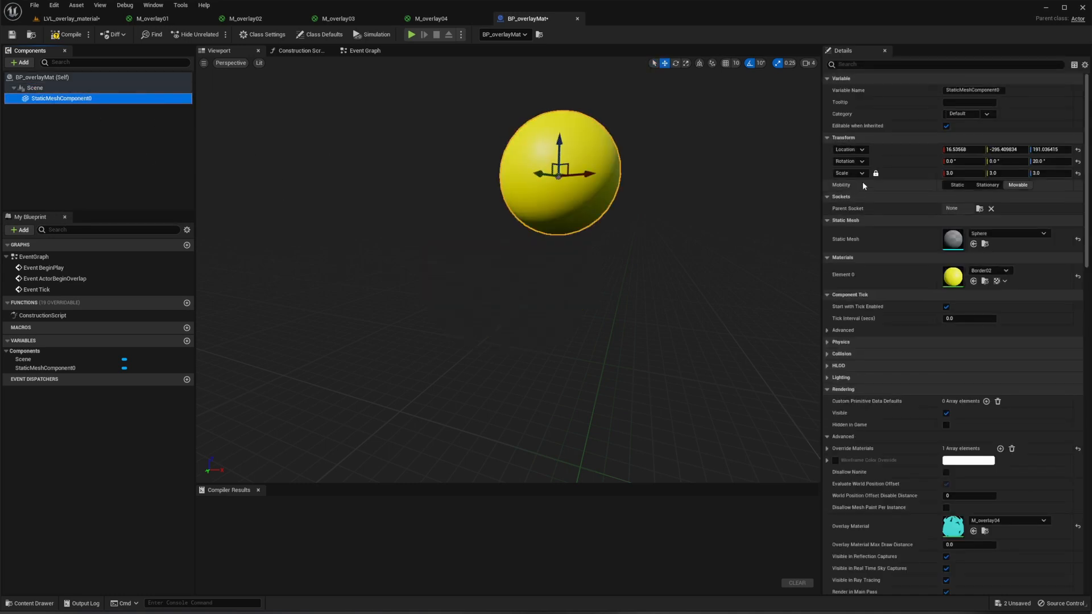
click(1078, 150)
click(1078, 161)
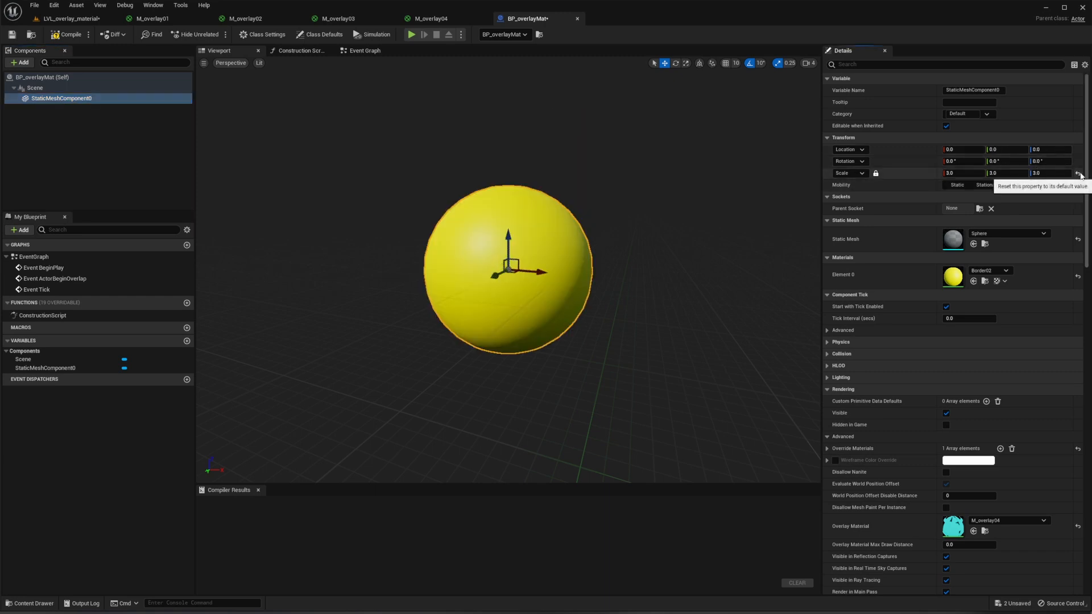
click(1078, 173)
key(f)
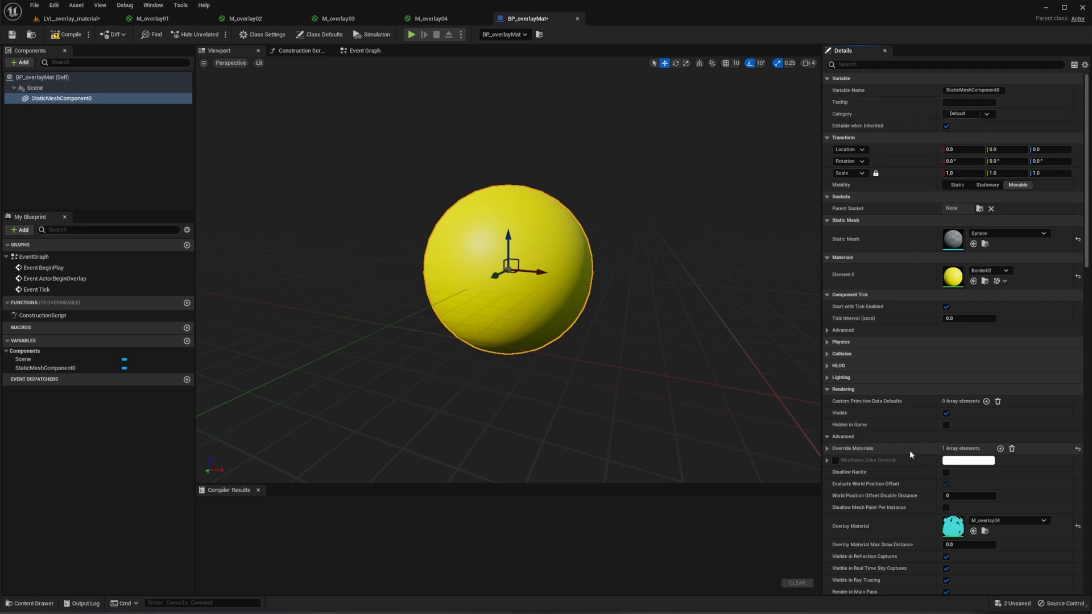
scroll(908, 450, down, 3)
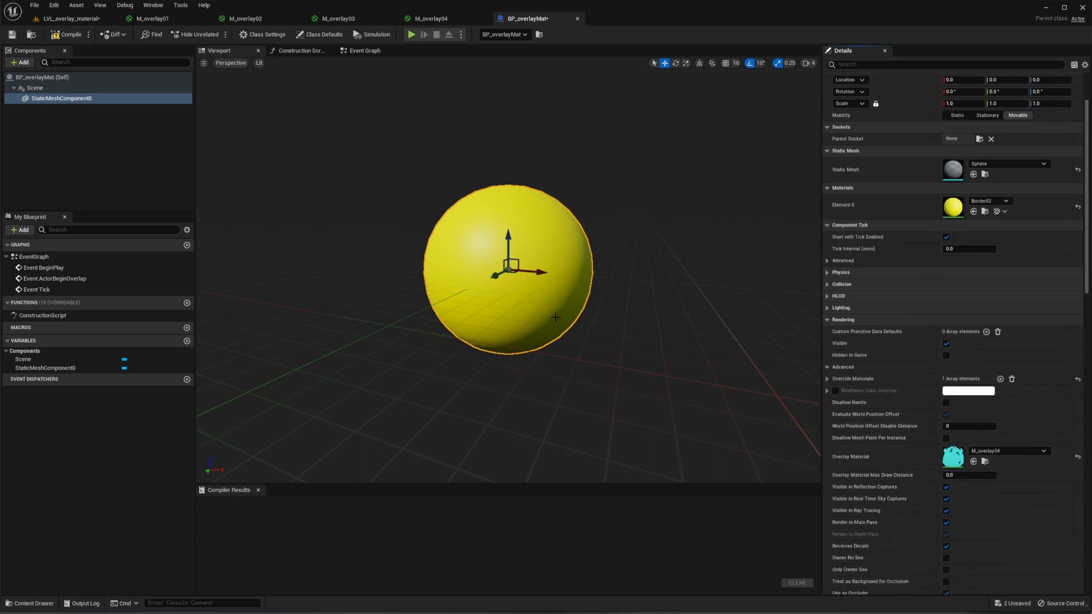
Step: Delete the ActorBeginOverlap and Tick event nodes from the Blueprint's Event Graph, keeping only Event BeginPlay
click(367, 52)
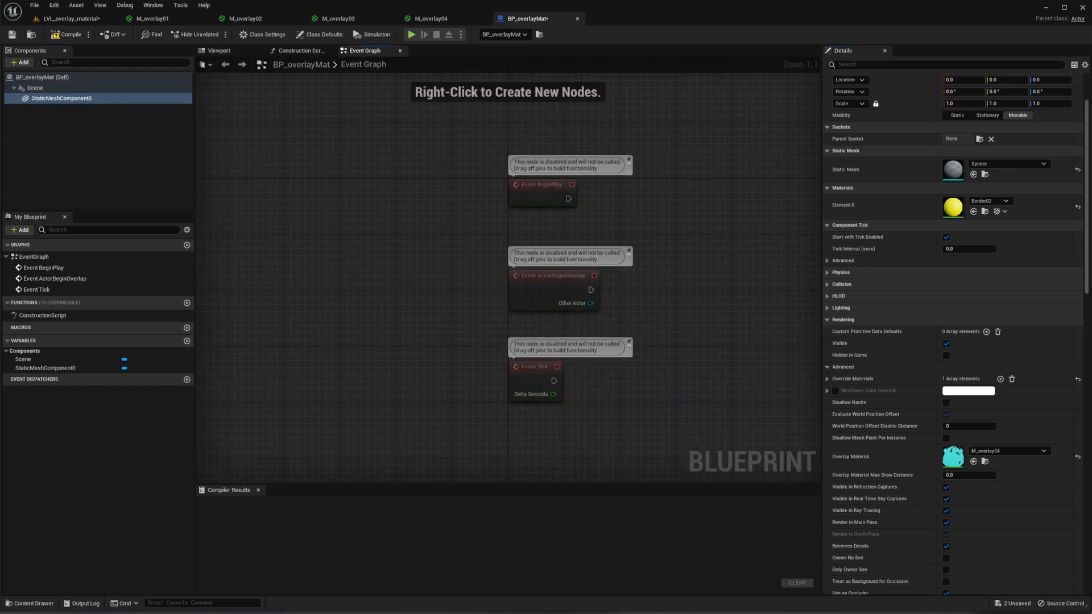
click(555, 219)
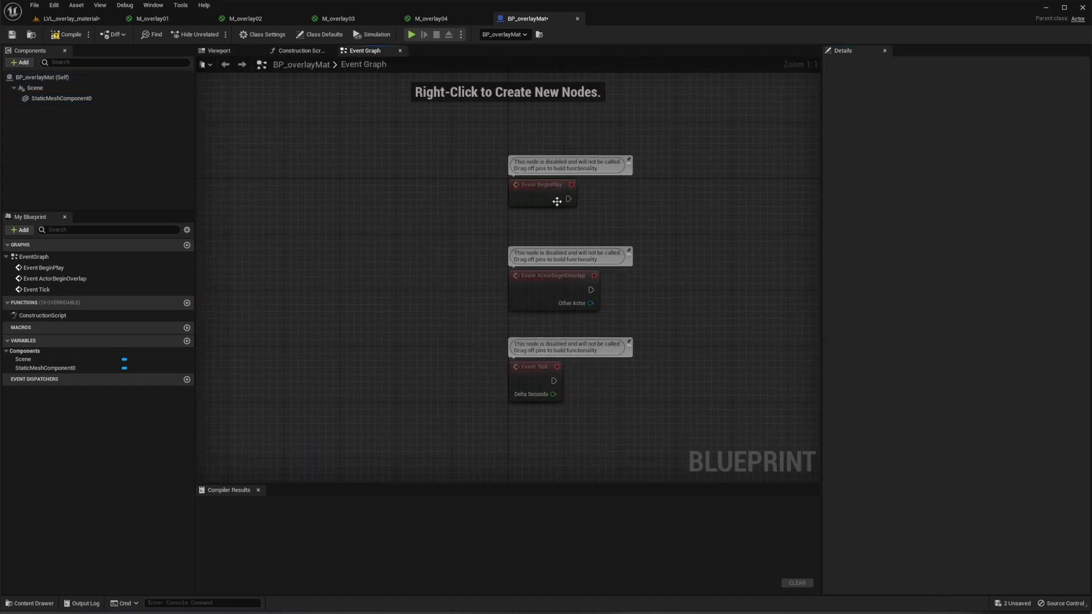
drag(481, 231, 719, 392)
key(Delete)
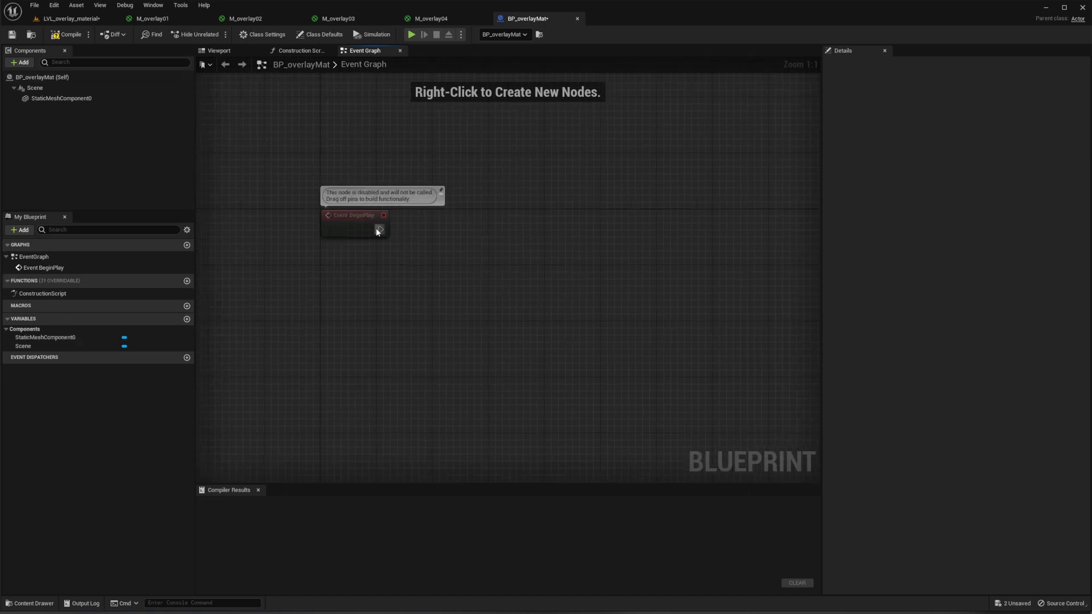
Step: Add a Create Dynamic Material Instance node executed from Event BeginPlay in the Event Graph
drag(381, 229, 534, 232)
text(create)
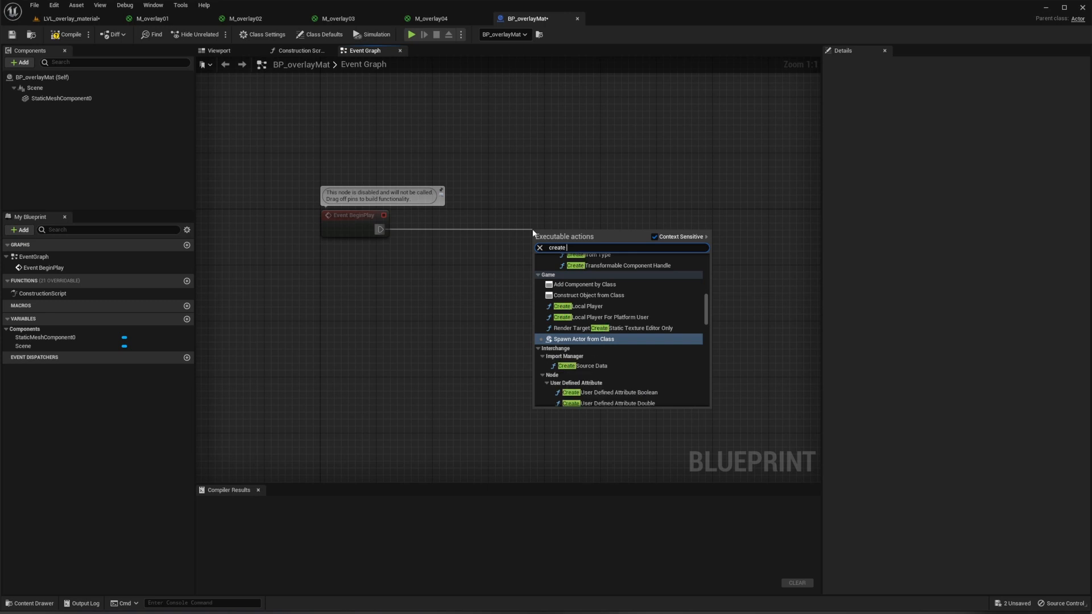
text( dynami)
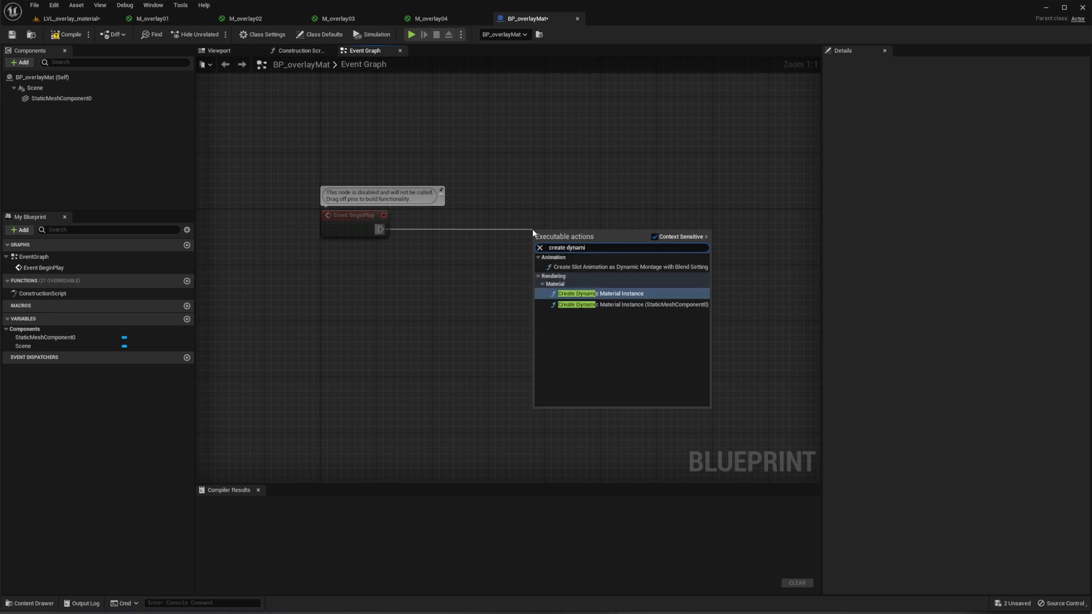
click(620, 294)
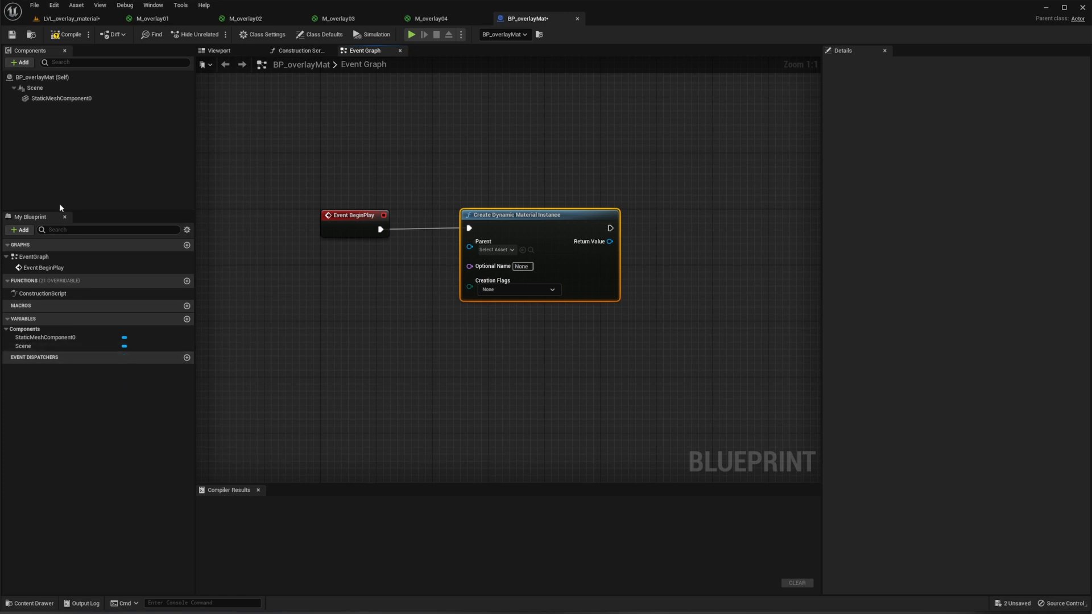
Step: Promote the Parent input of Create Dynamic Material Instance to a variable and break the link between them
drag(470, 247, 347, 274)
click(449, 343)
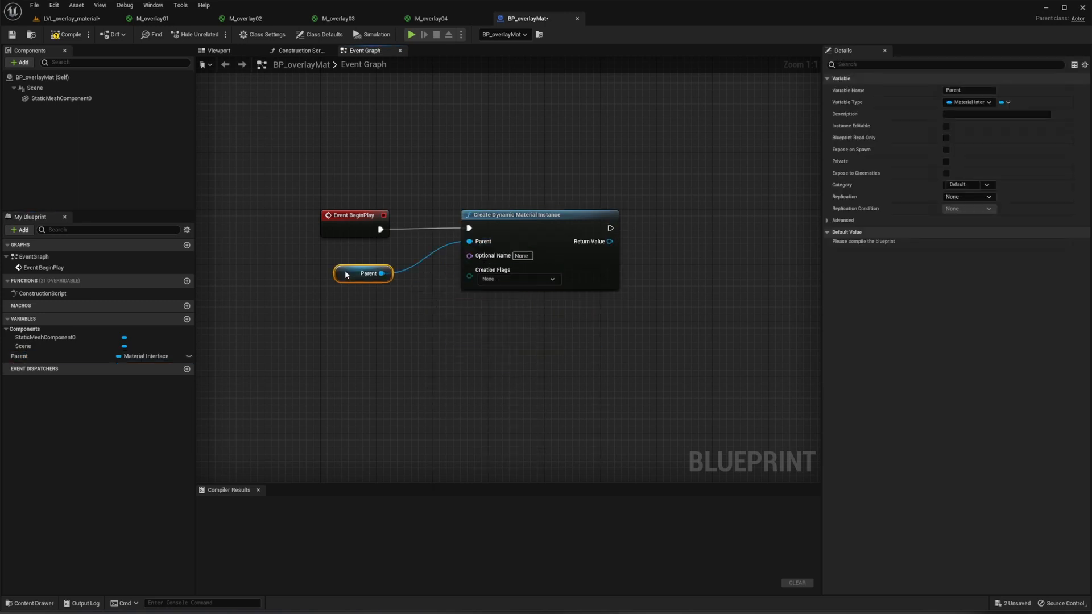
alt+click(381, 273)
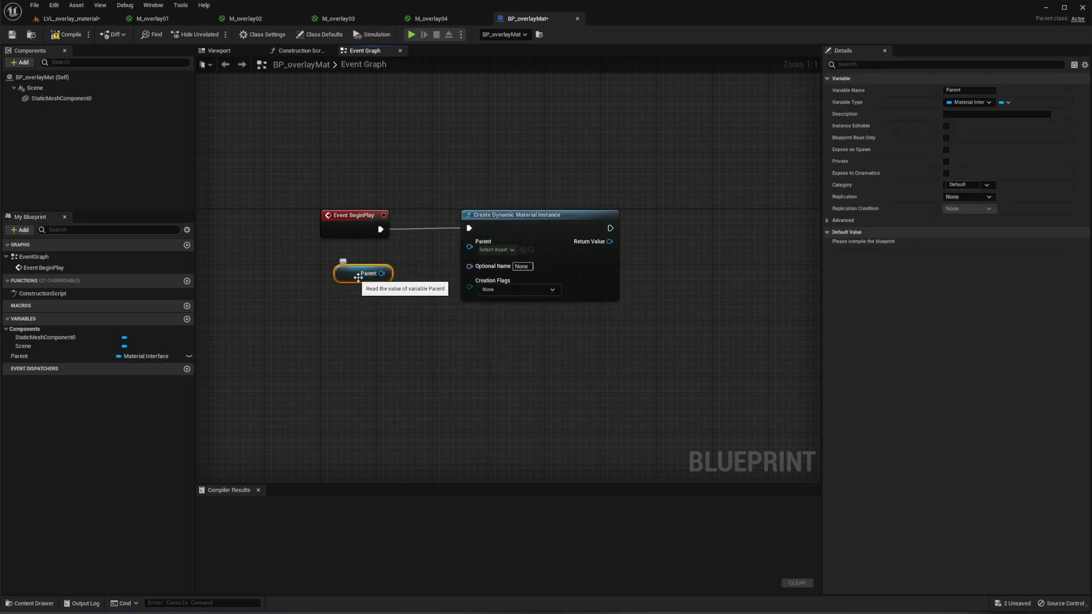
Step: Rename the Parent variable to Materials and convert it from a single Material Interface to an array
click(967, 90)
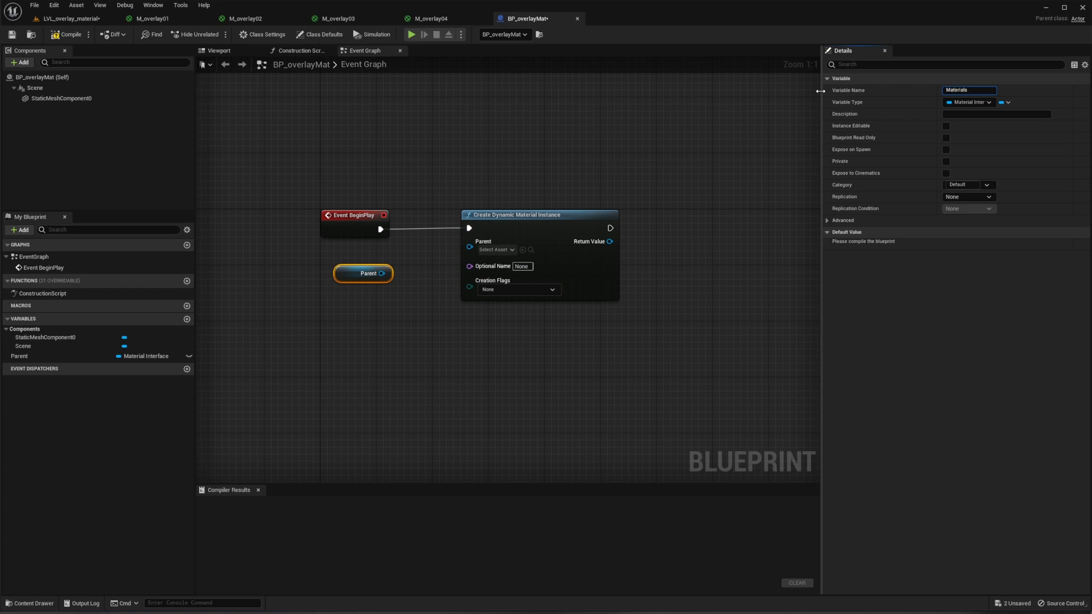
key(Return)
click(1008, 103)
click(1002, 129)
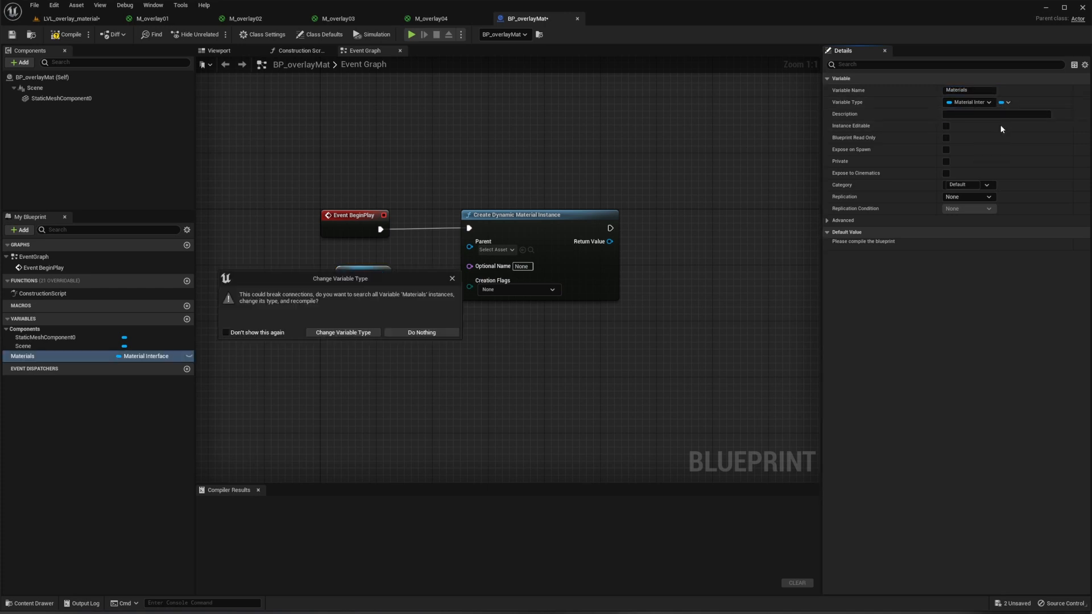
click(342, 333)
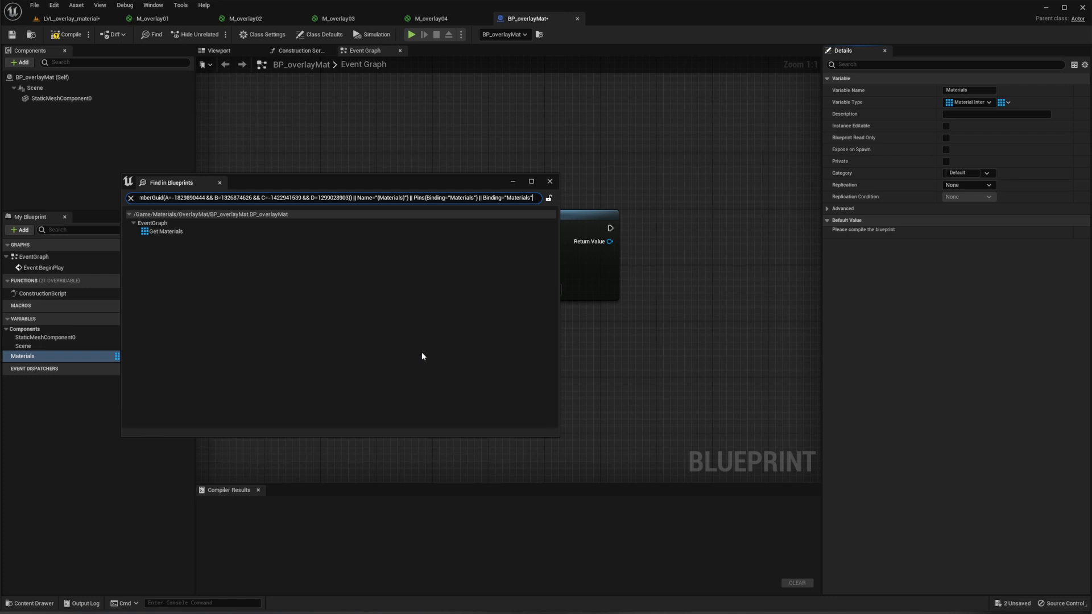
click(550, 182)
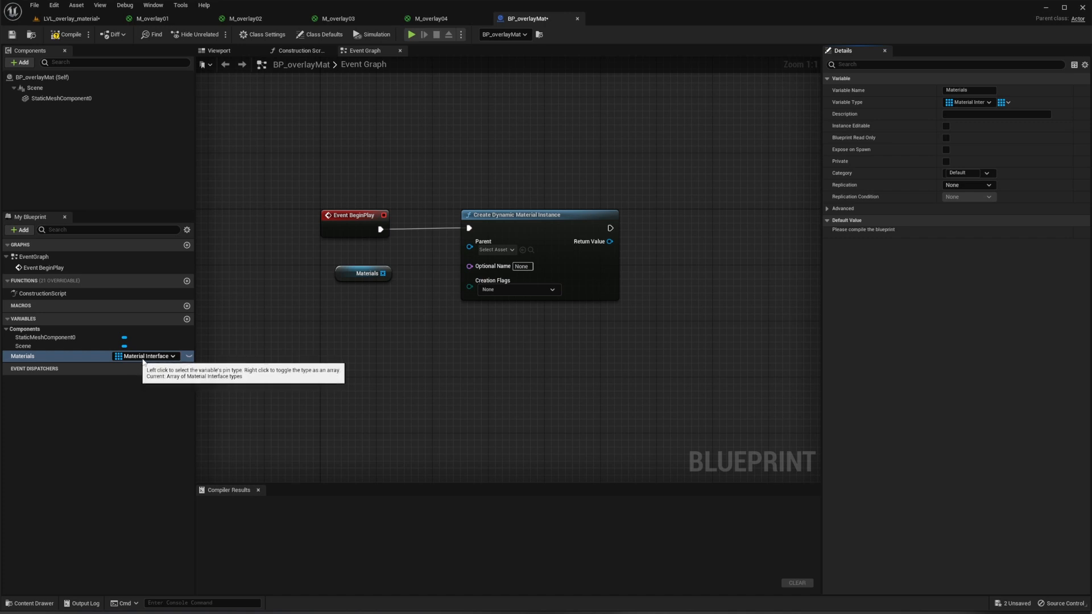
Step: Add a Get (a copy) node from the Materials array and connect its output to the Parent input of Create Dynamic Material Instance
drag(348, 274, 257, 281)
right_drag(338, 359, 389, 364)
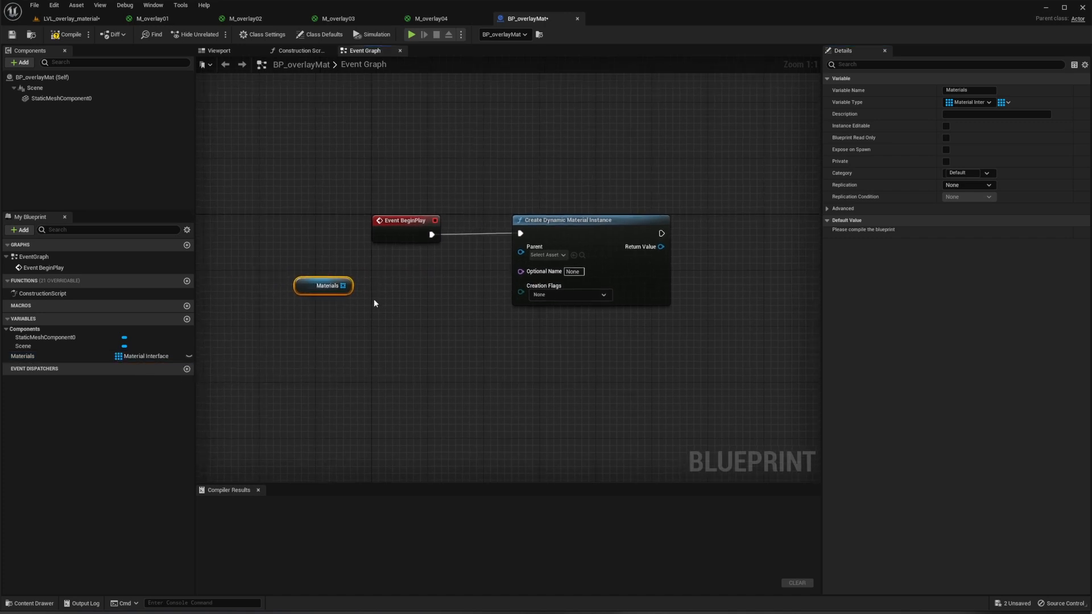
drag(343, 285, 432, 293)
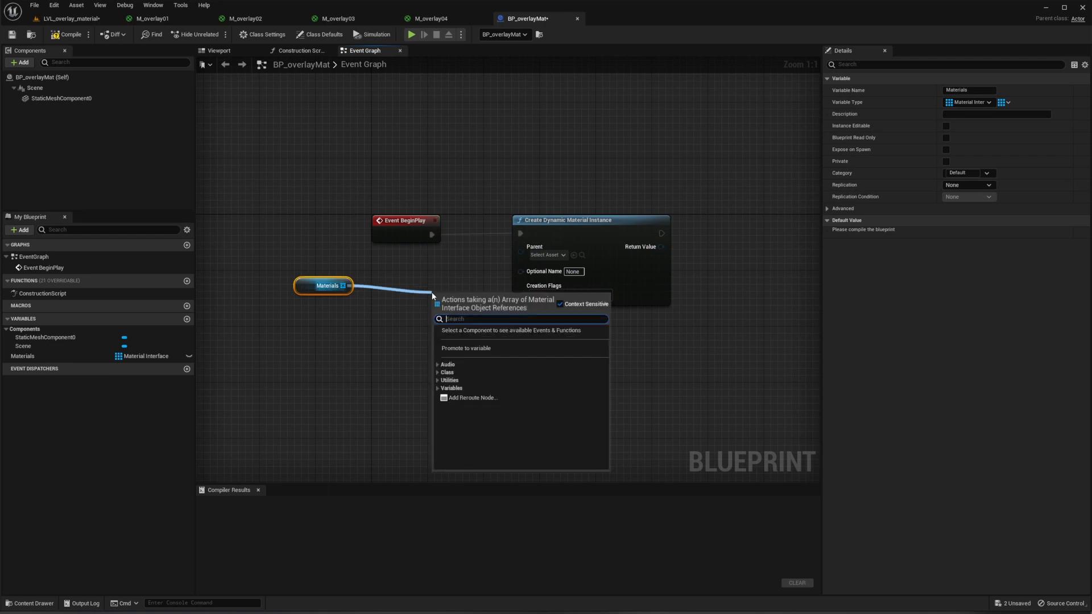
text(get a copy)
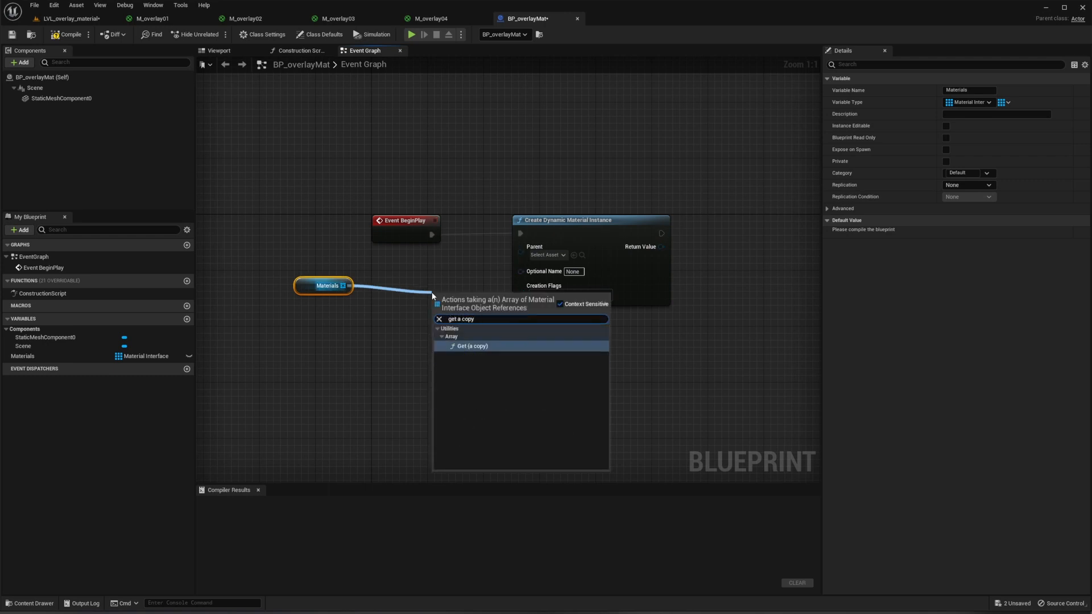
key(Return)
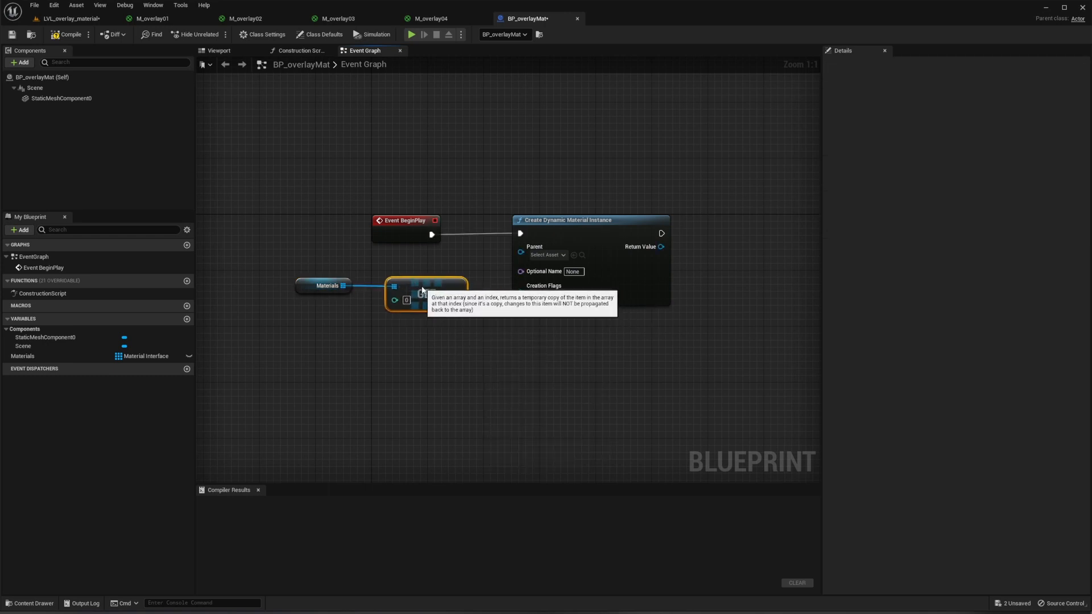
drag(457, 294, 520, 252)
Step: Promote the array GET node's index to an integer variable named ID Material and place its node below Materials
drag(394, 300, 364, 325)
click(384, 374)
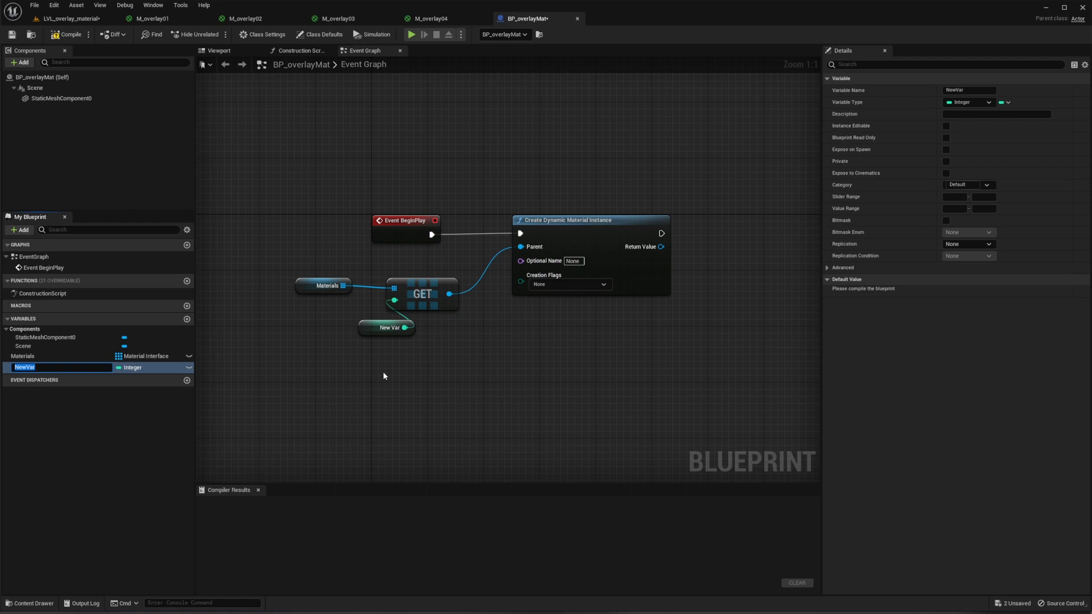
text(ID Material)
key(Return)
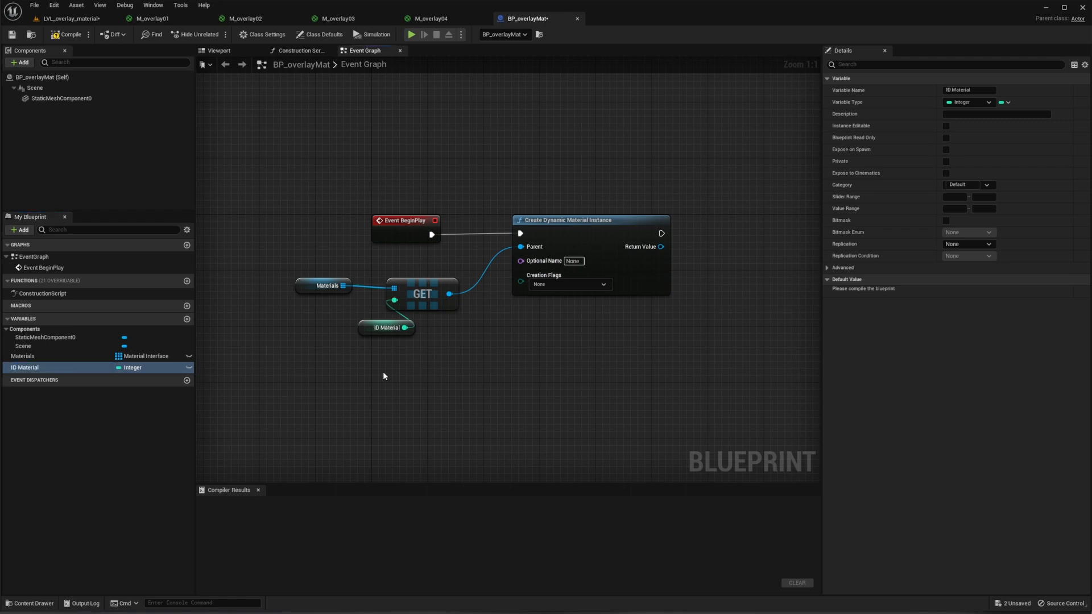
drag(368, 334, 309, 320)
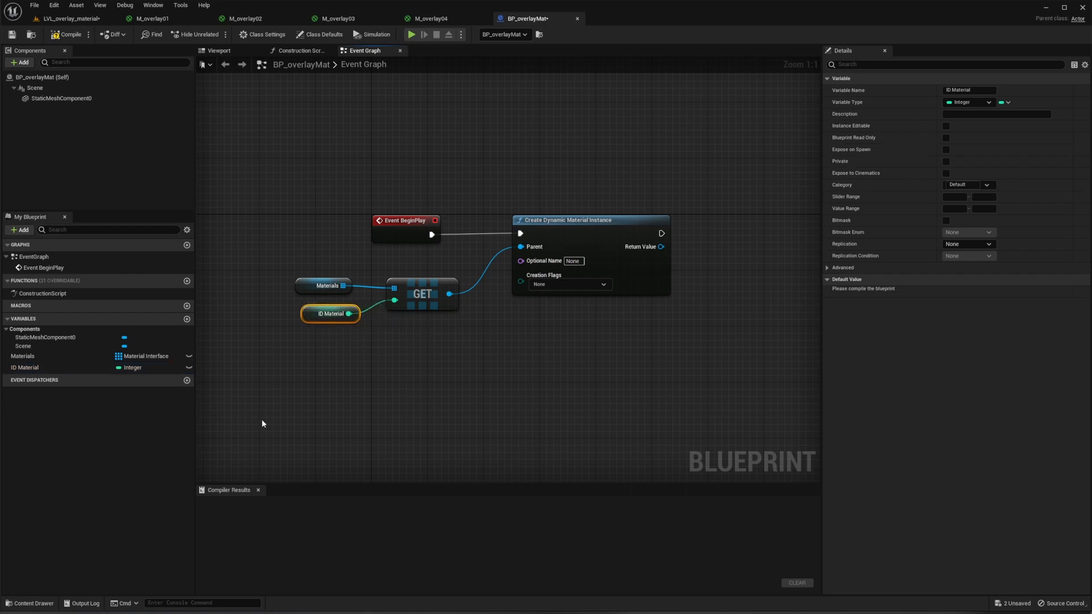
Step: Promote the Return Value of Create Dynamic Material Instance to a variable named DynMat
right_drag(464, 366, 373, 372)
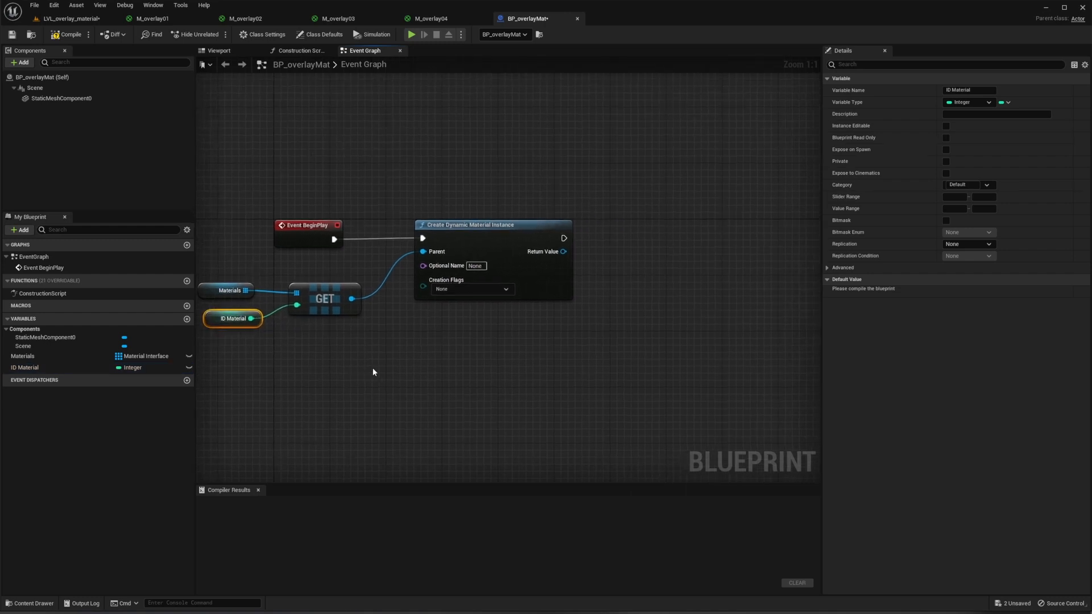
drag(563, 251, 620, 233)
click(663, 299)
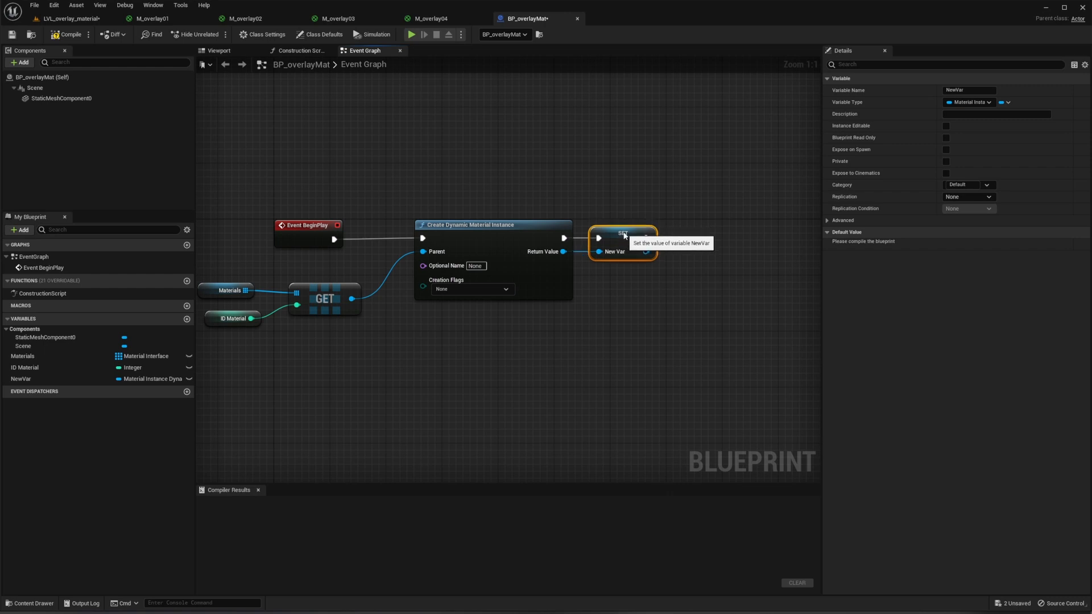
click(947, 89)
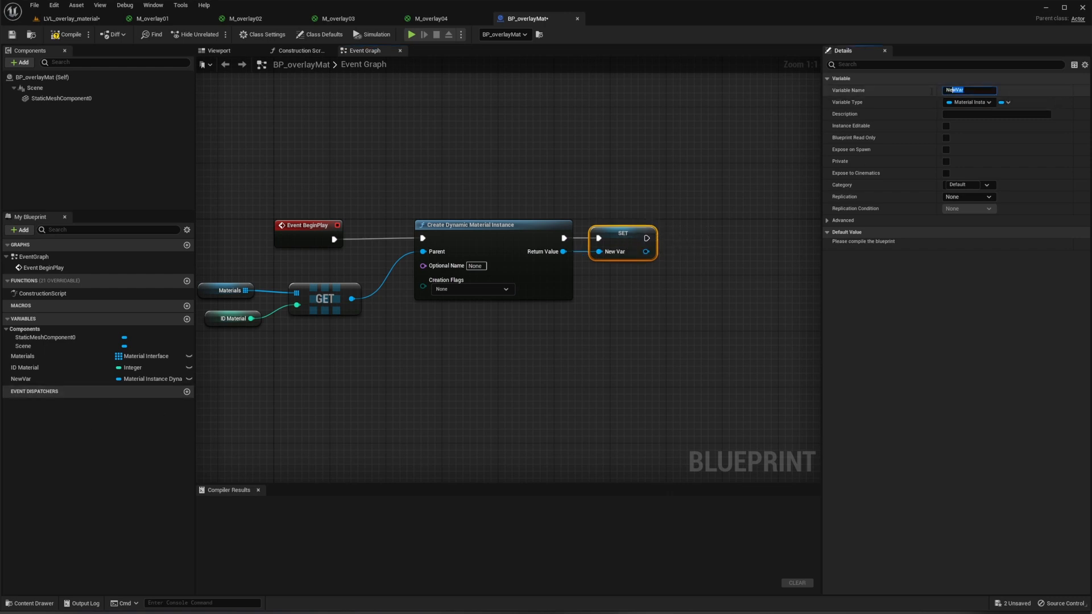
text(DynMat)
key(Return)
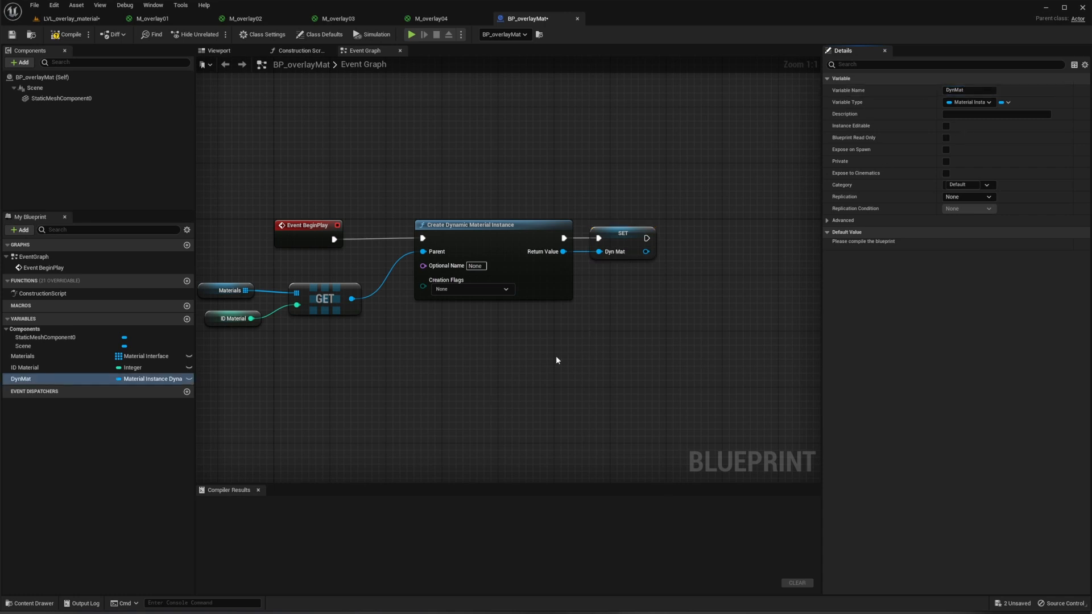
Step: Rename the StaticMeshComponent0 component to Sphere
click(62, 99)
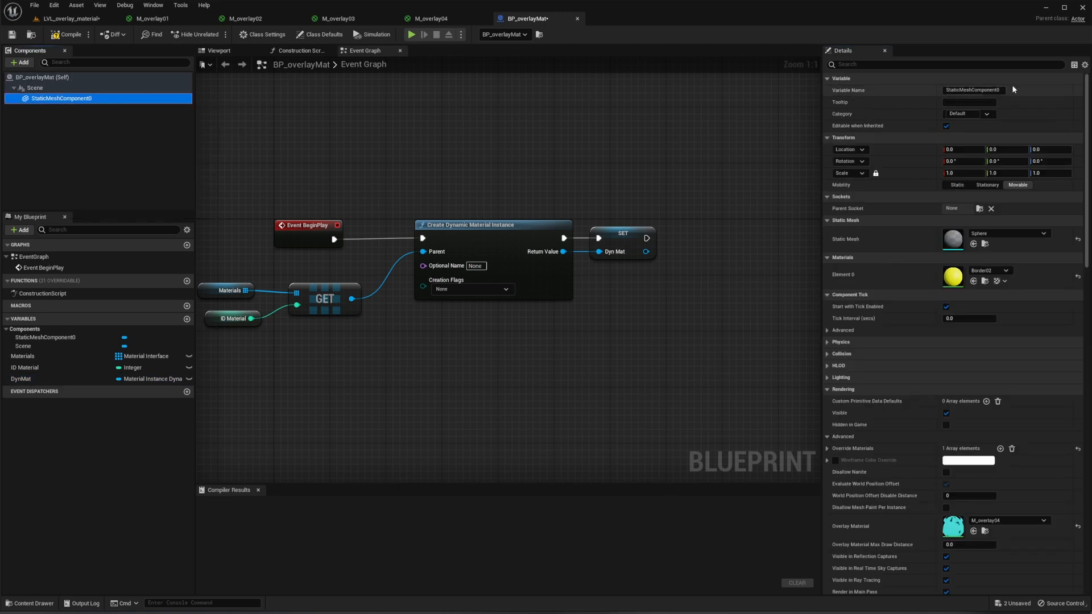
click(999, 89)
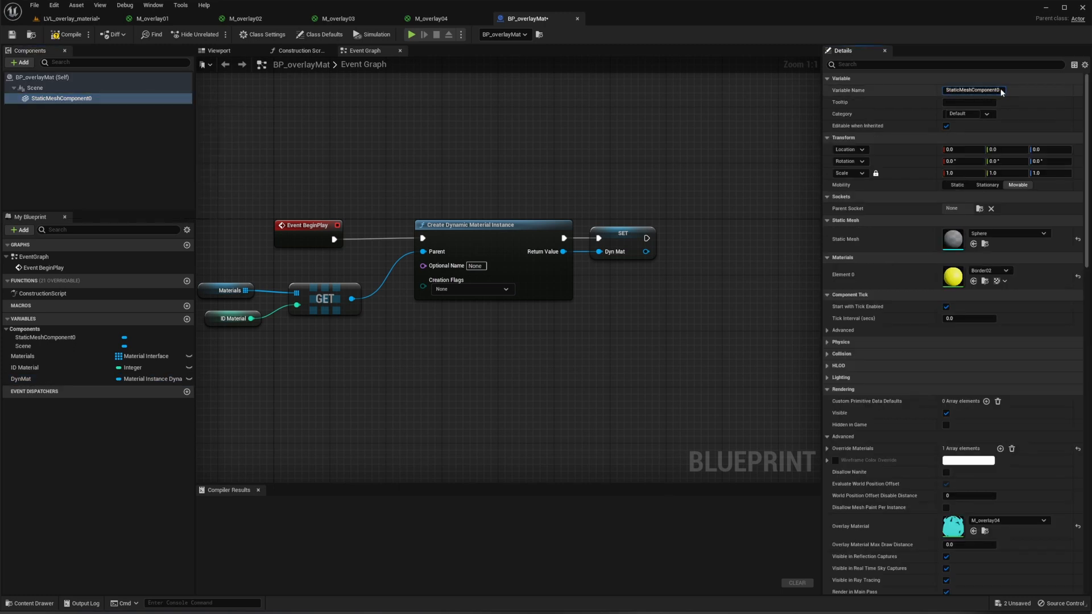
double_click(998, 89)
key(BackSpace)
text(Sphere)
key(Return)
Step: Add a Sphere reference with a Set Overlay Material node targeting it, and place them beside the DynMat SET node
click(42, 98)
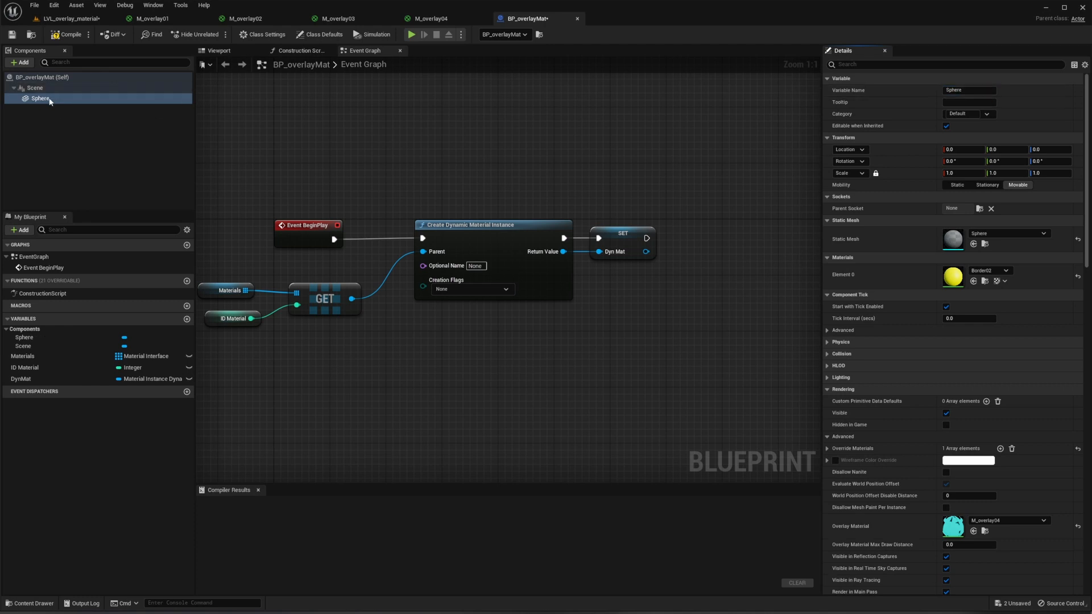
drag(43, 98, 711, 257)
text(et)
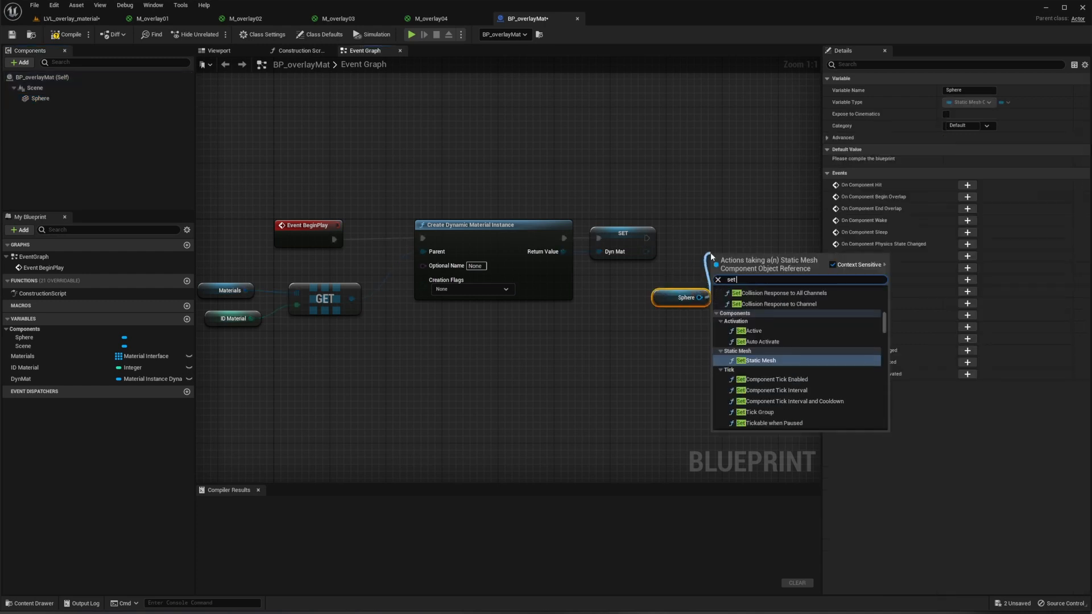
text( overlay)
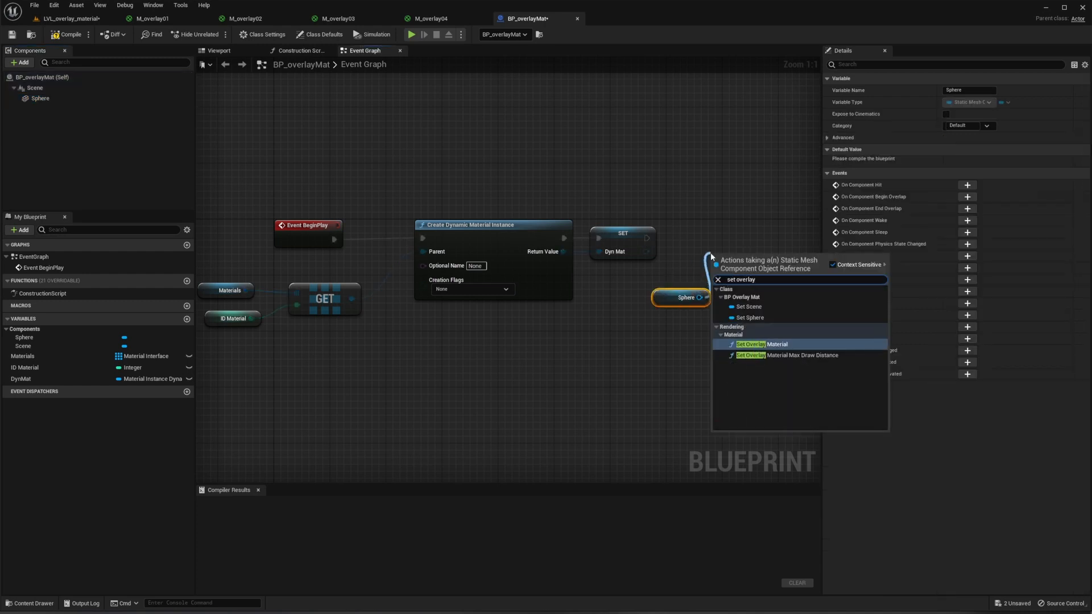
key(Return)
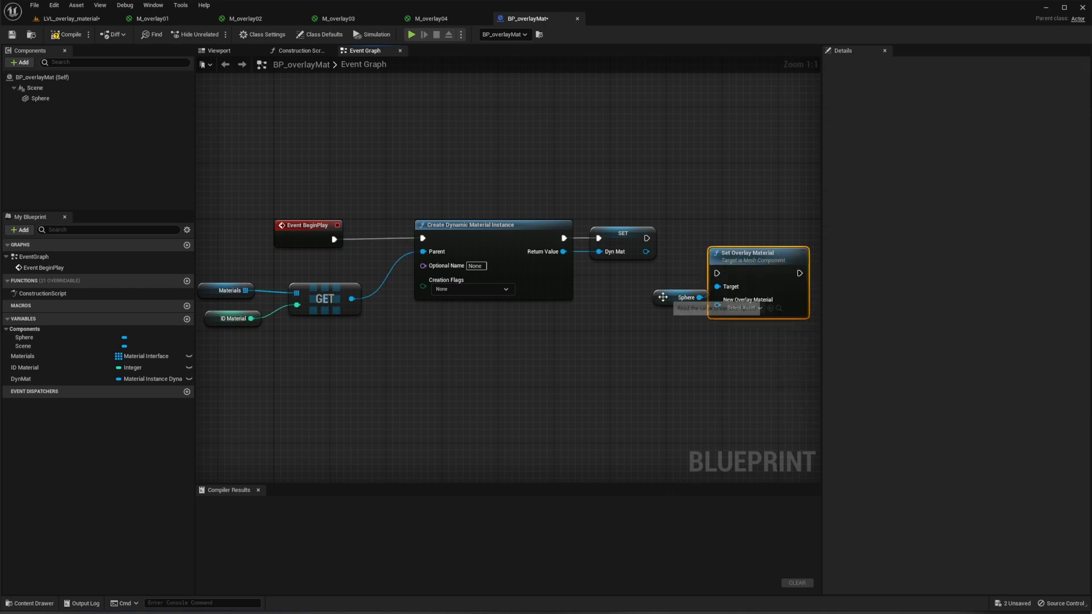
drag(700, 298, 717, 287)
drag(680, 298, 639, 298)
drag(741, 259, 727, 224)
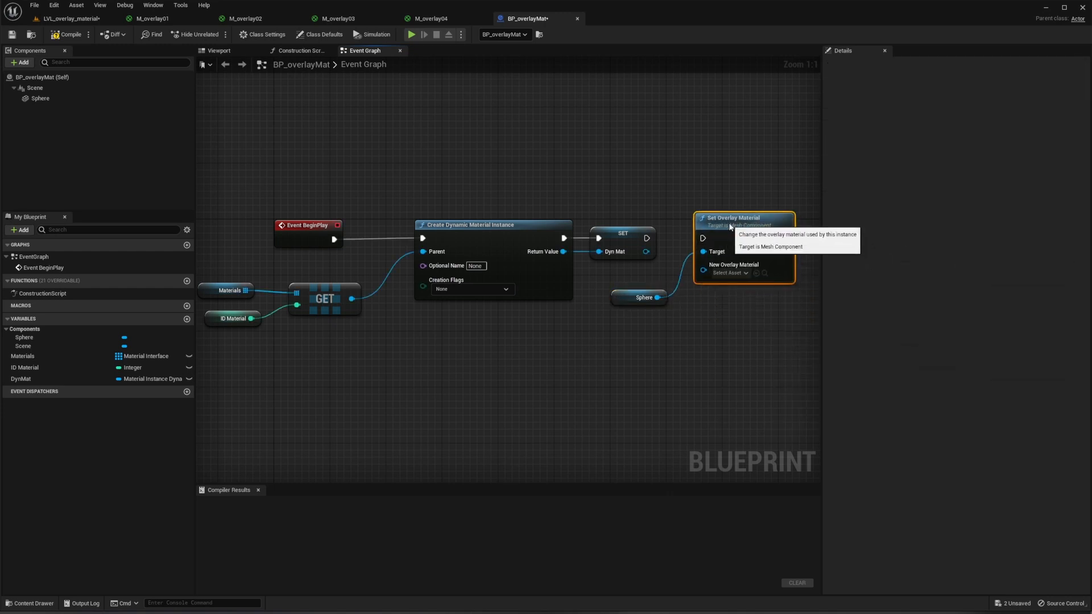
Step: Connect the DynMat SET node's execution and value outputs to Set Overlay Material, and tidy the Sphere, Materials and ID Material nodes
drag(646, 238, 703, 270)
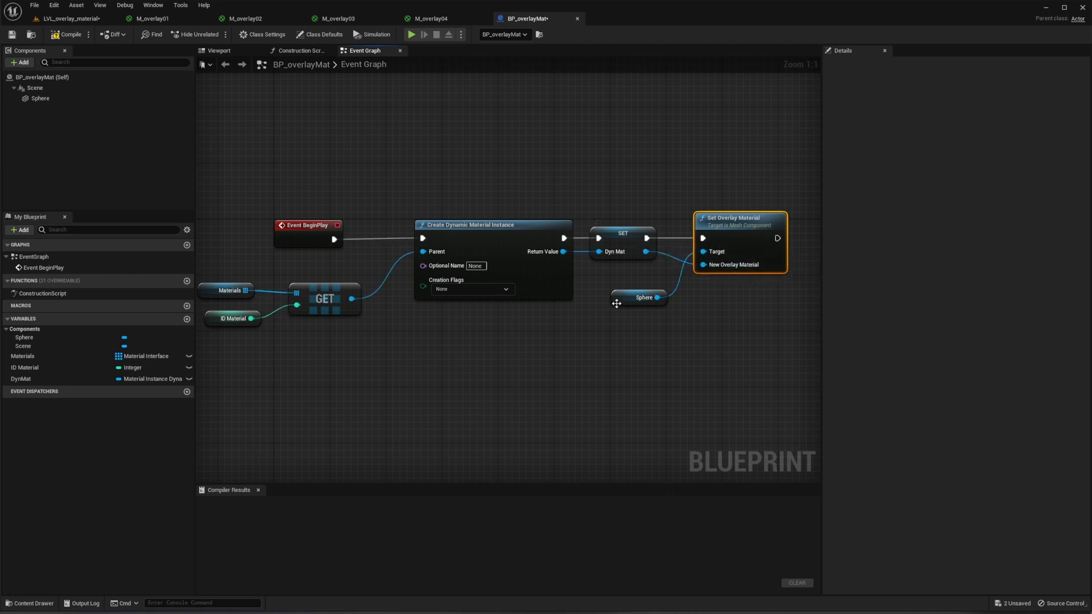
drag(617, 304, 616, 291)
right_drag(316, 352, 356, 332)
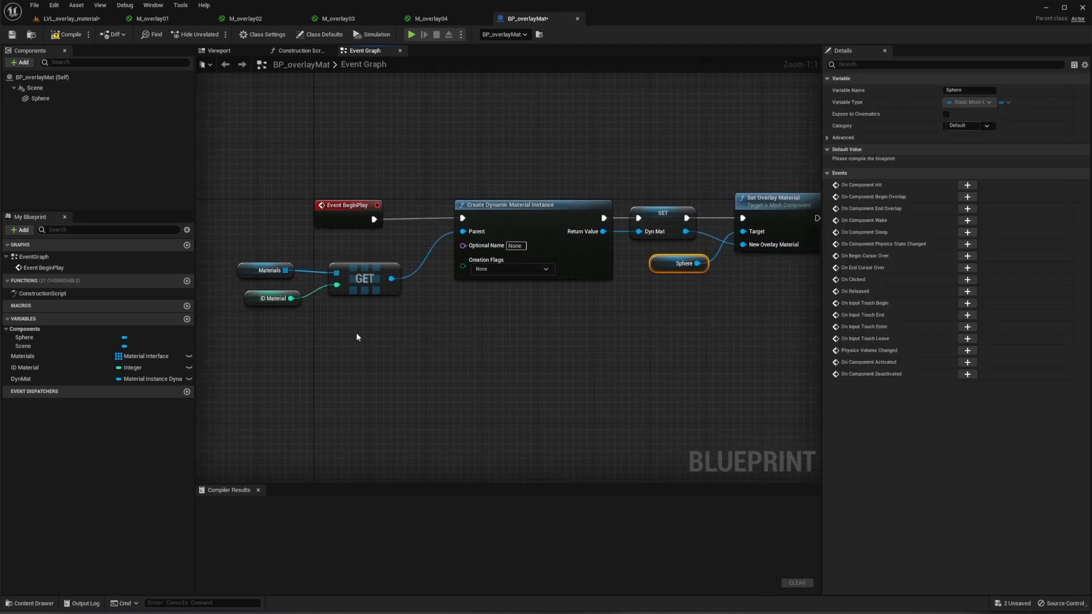
drag(257, 249, 279, 316)
drag(272, 271, 286, 271)
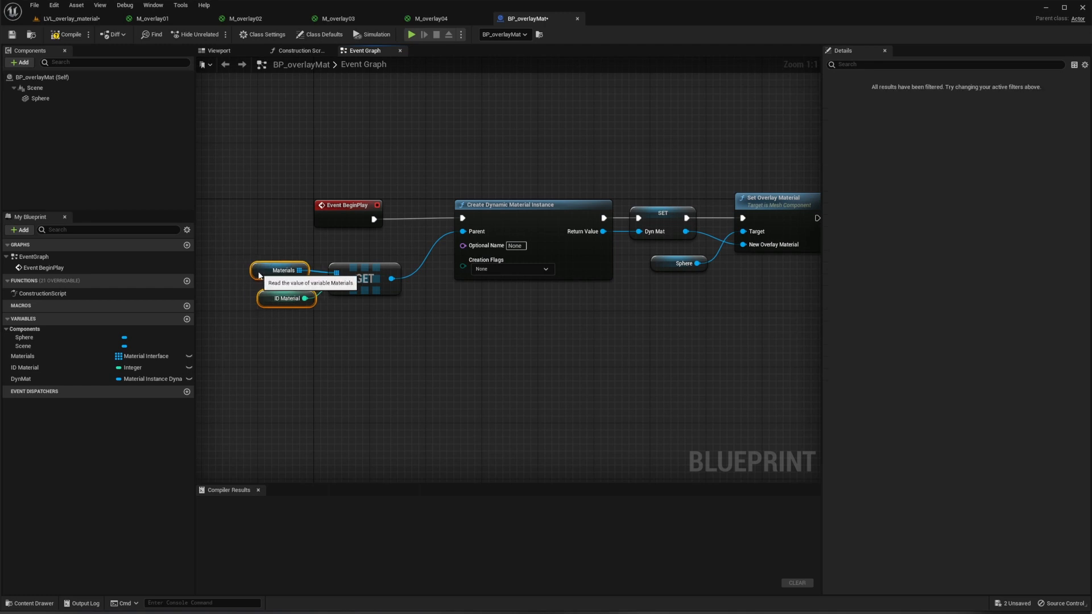
Step: Add a Num 1 keyboard event node below the Event BeginPlay chain
right_drag(564, 378, 525, 312)
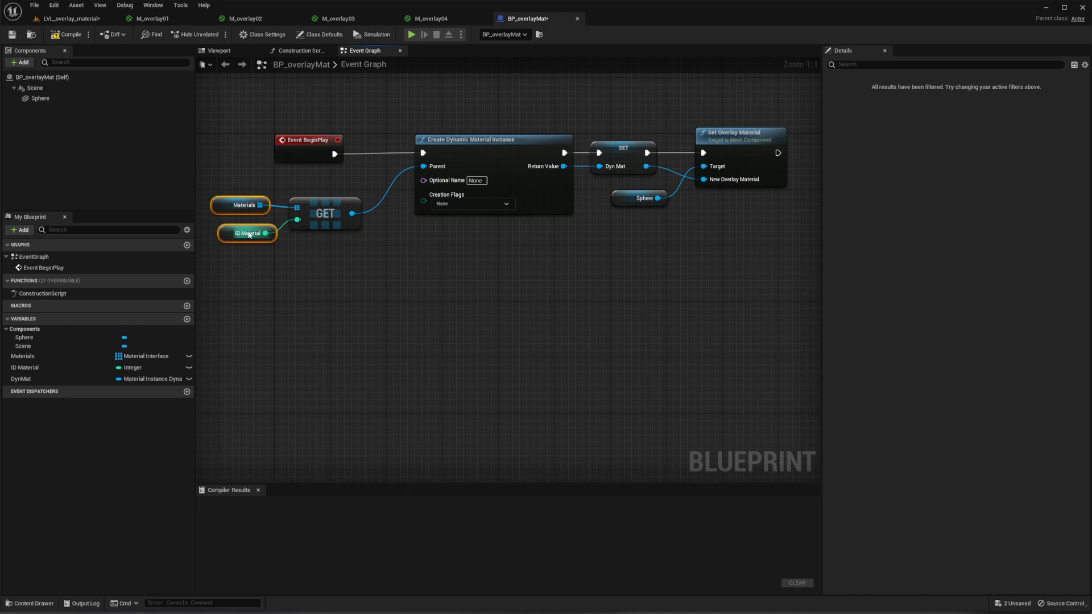
right_click(306, 297)
text(n)
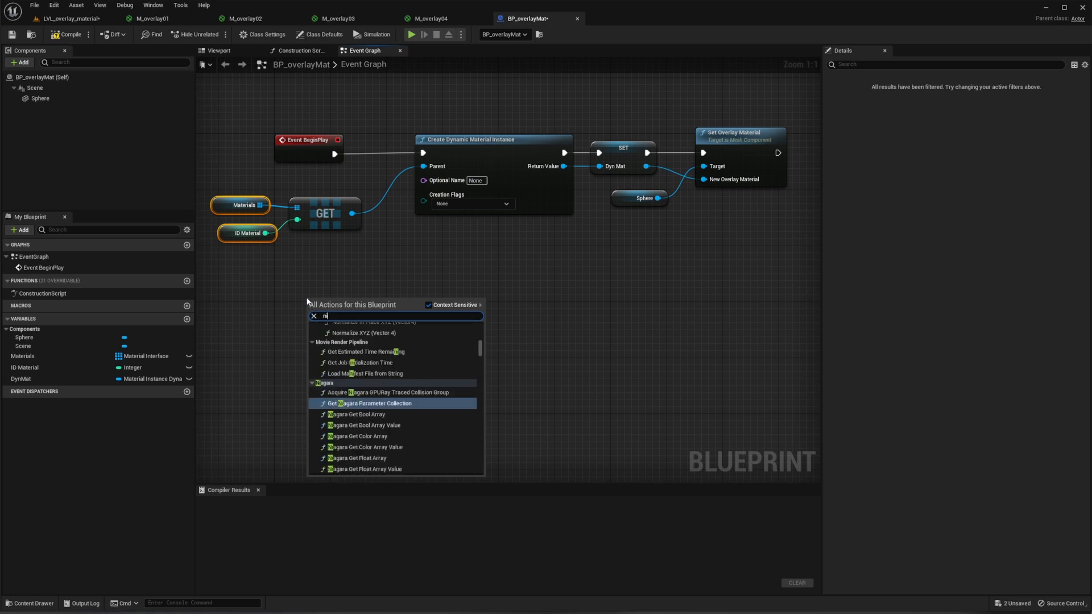
text(um 1)
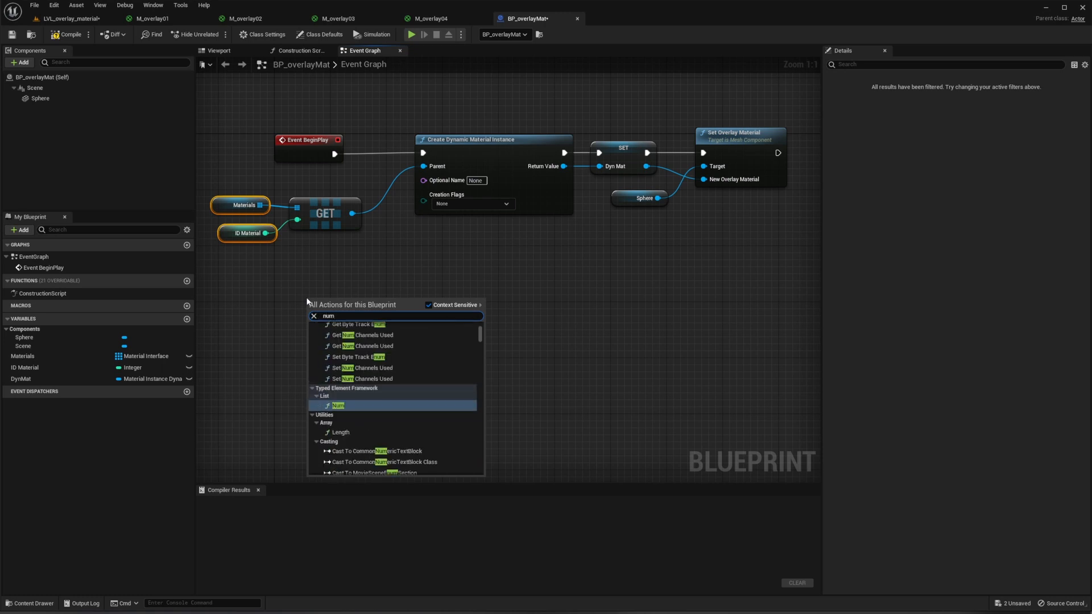
key(Return)
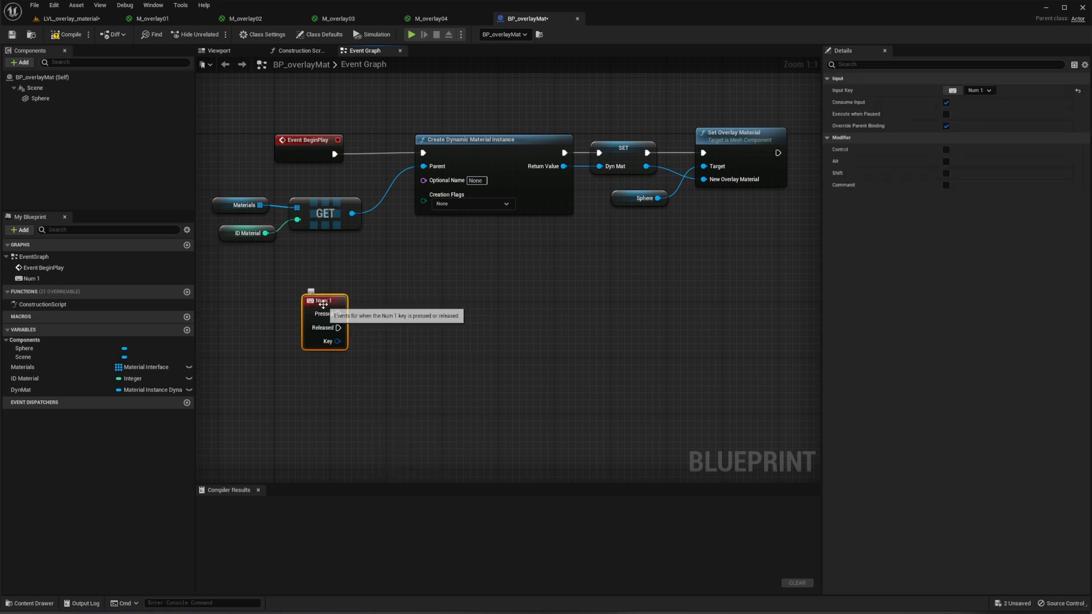
drag(321, 303, 312, 274)
right_drag(370, 359, 350, 274)
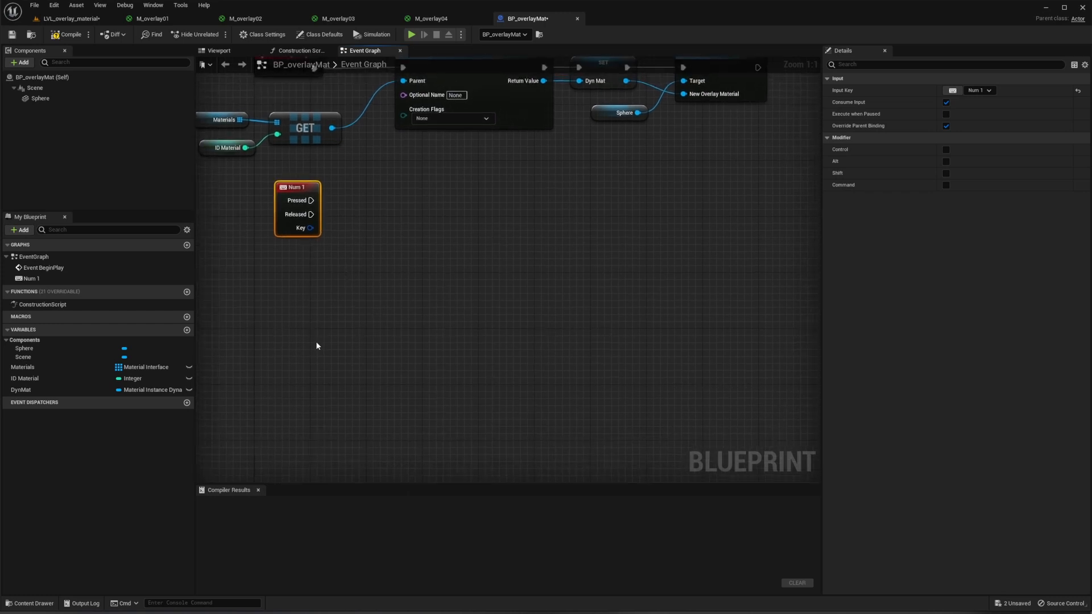
Step: Duplicate the Num 1 keyboard event directly below the original and set the duplicate's input key to Num 2
key(ctrl+d)
drag(323, 345, 289, 256)
click(981, 90)
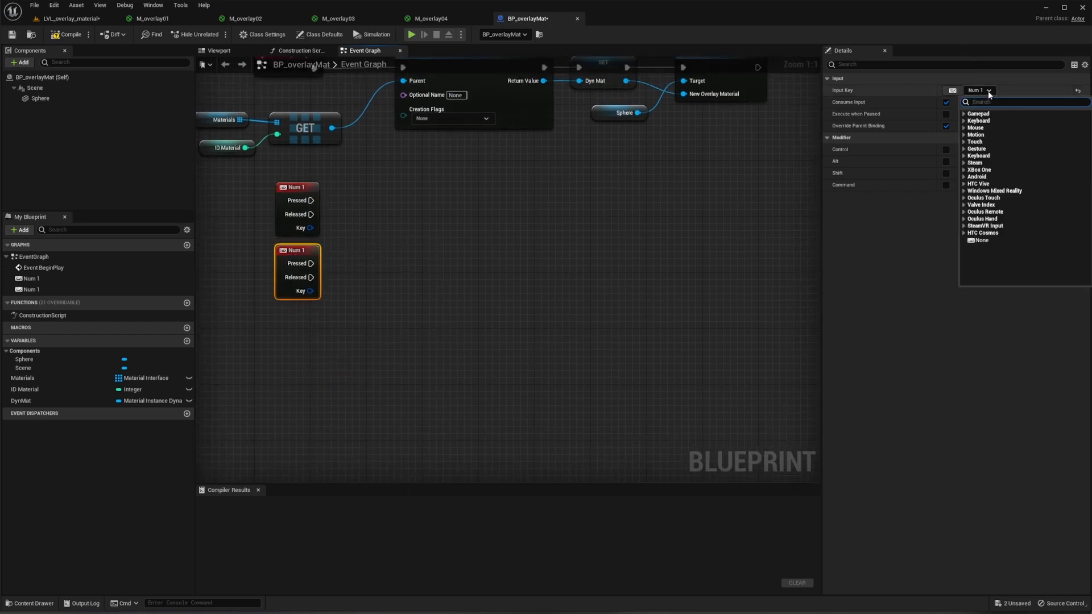
click(990, 91)
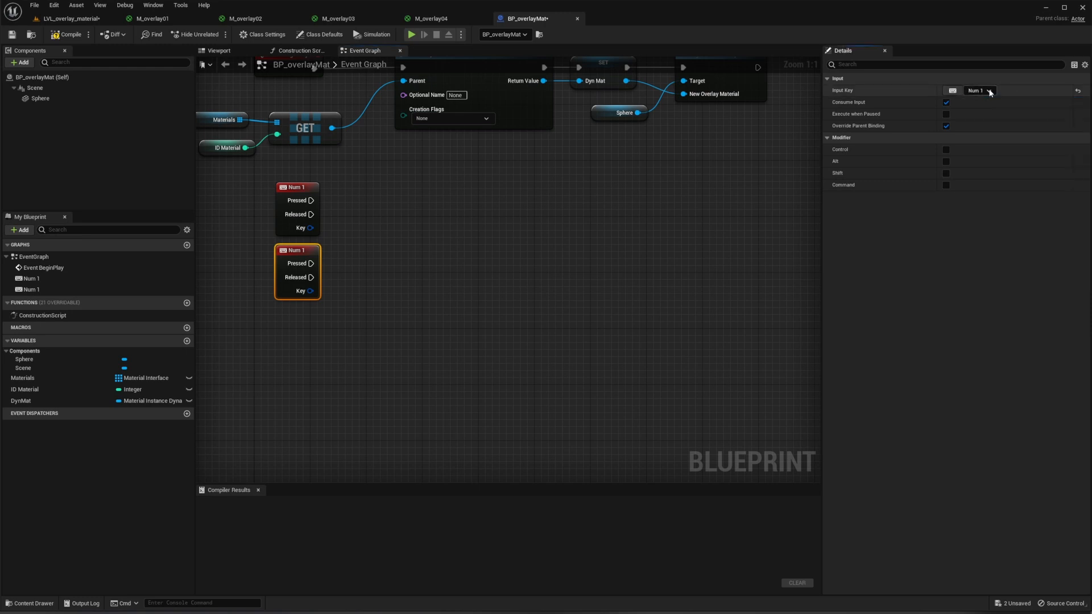
click(990, 92)
click(954, 92)
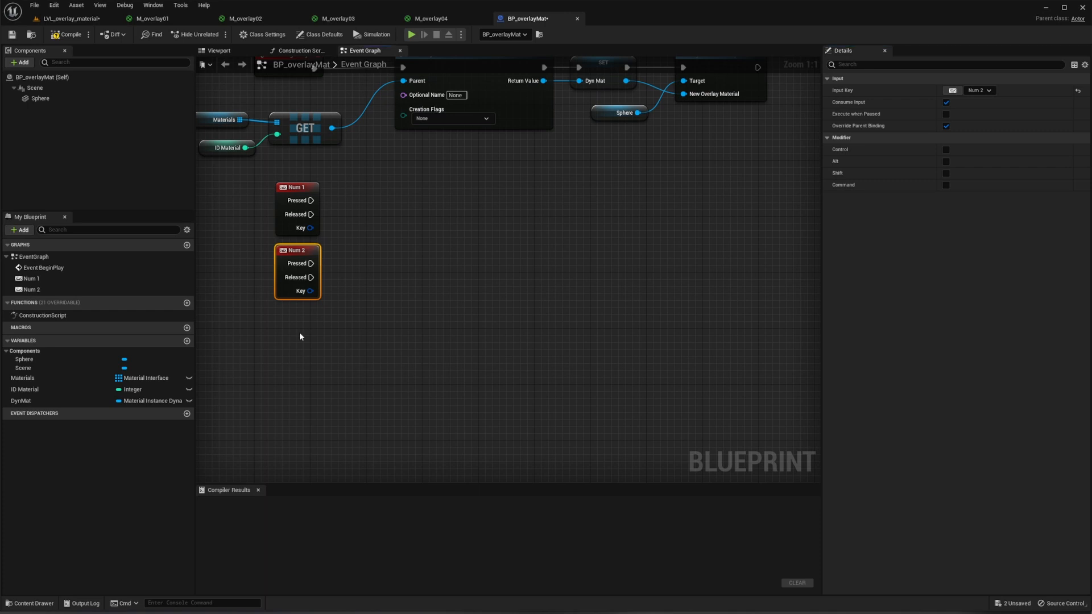
Step: Add two more copies of the keyboard event below Num 2 and assign them the Num 3 and Num 4 keys
key(ctrl+v)
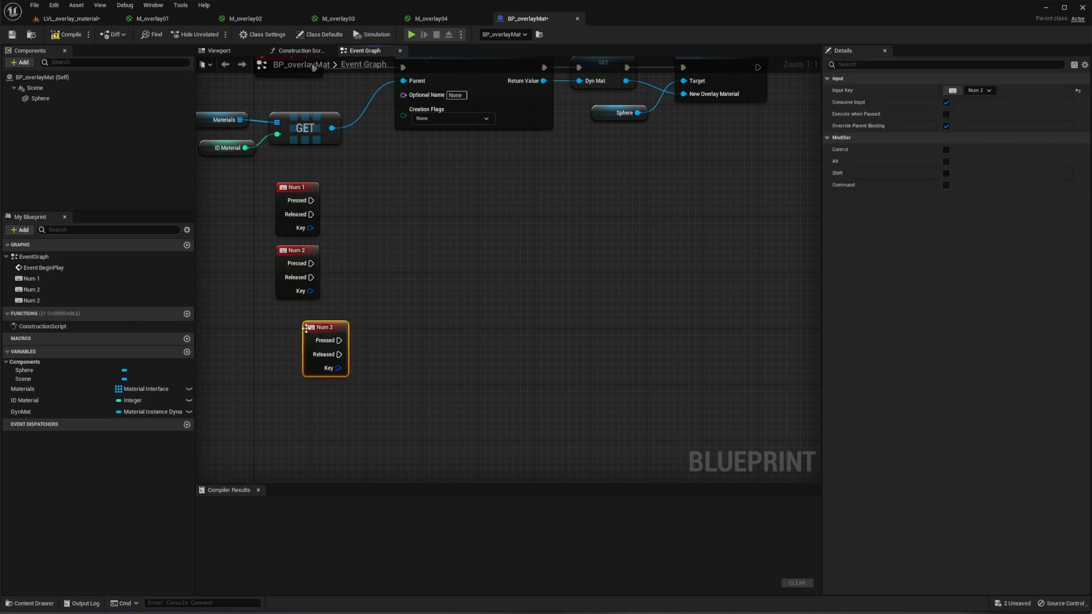
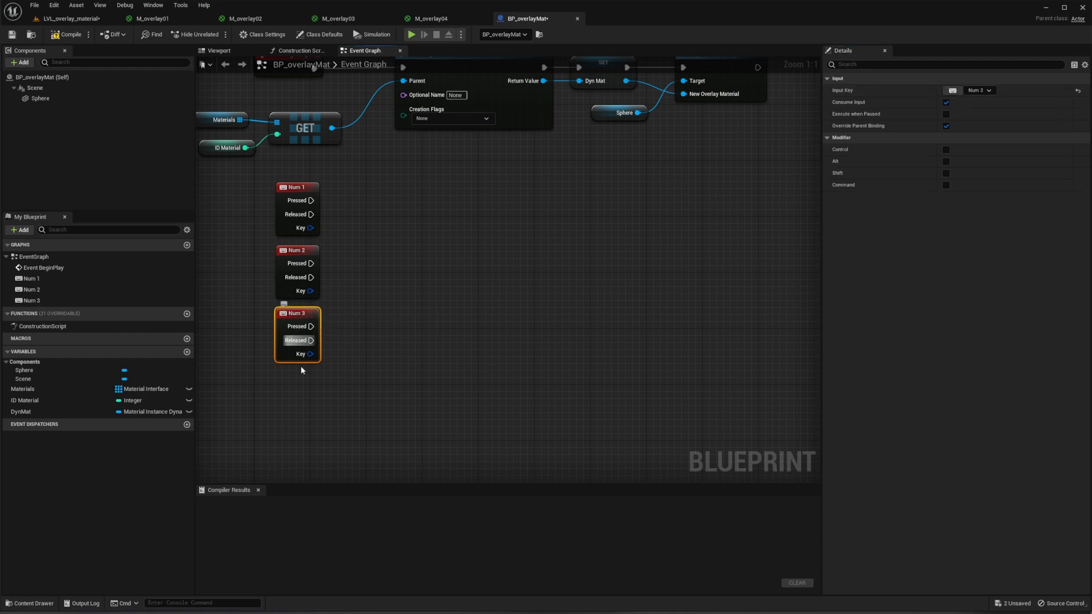
key(ctrl+v)
drag(312, 395, 291, 374)
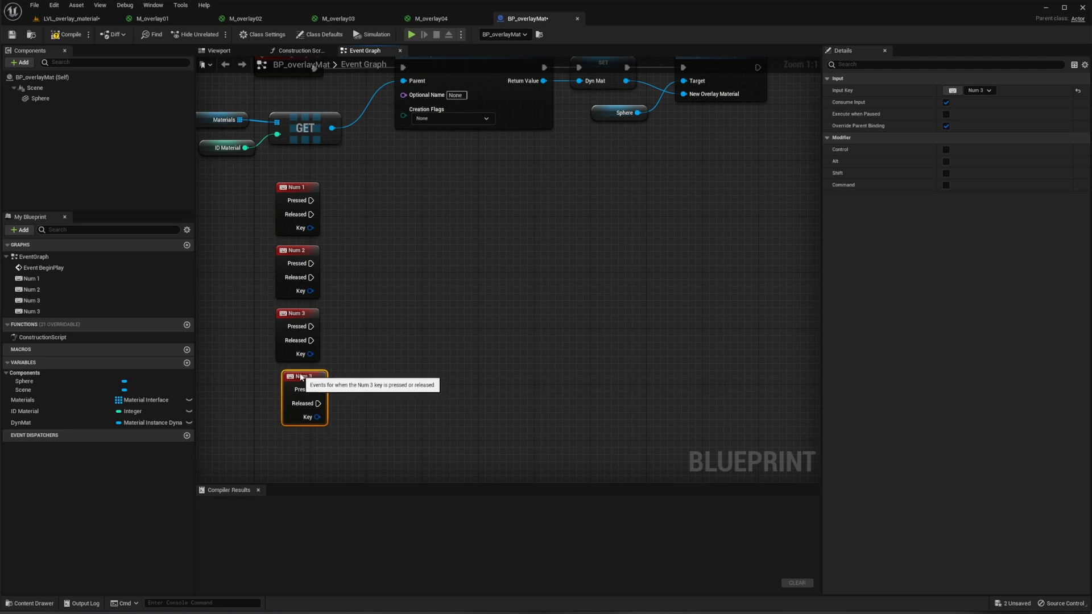
click(952, 91)
key(KP_4)
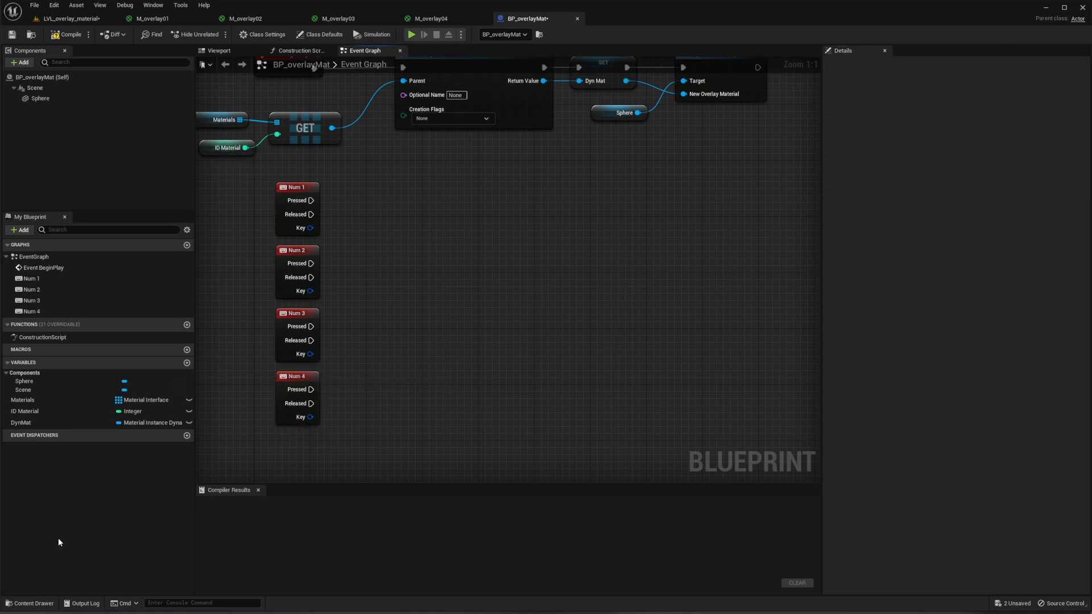
Step: Add a SET node for the ID Material variable beside Num 1 and connect it to that event's Pressed output
drag(57, 411, 385, 195)
click(380, 258)
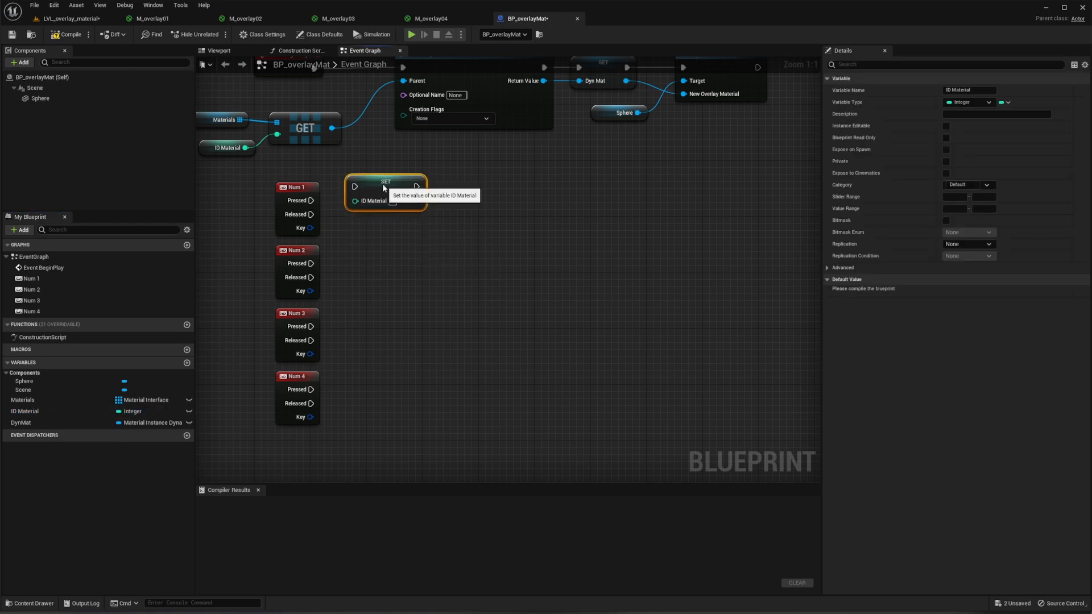
drag(303, 204, 355, 200)
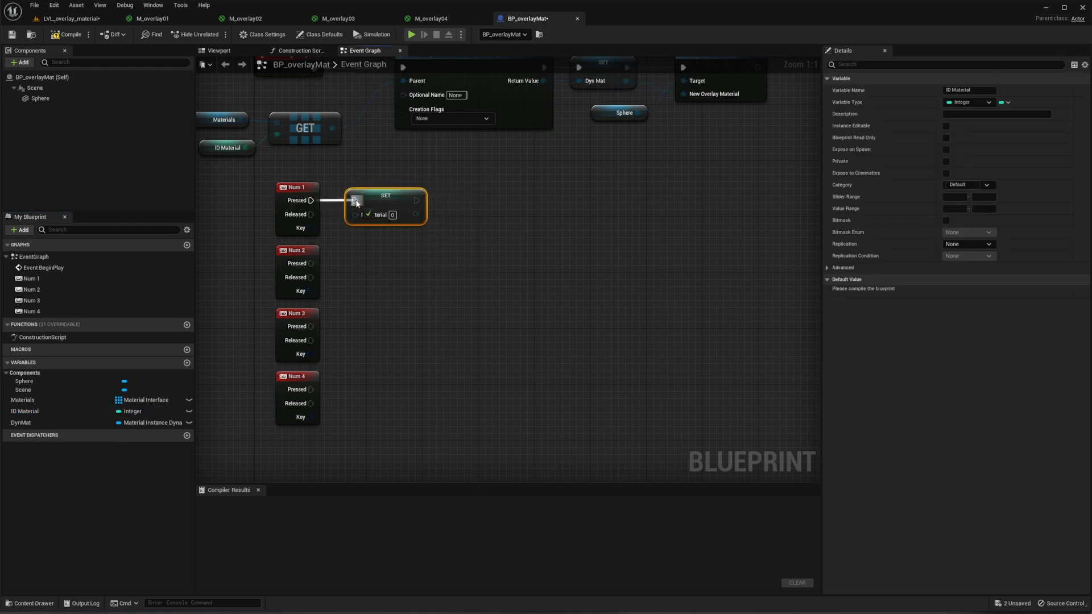
Step: Make three copies of the SET ID Material node and connect the first copy to Num 2's Pressed output
key(ctrl+c)
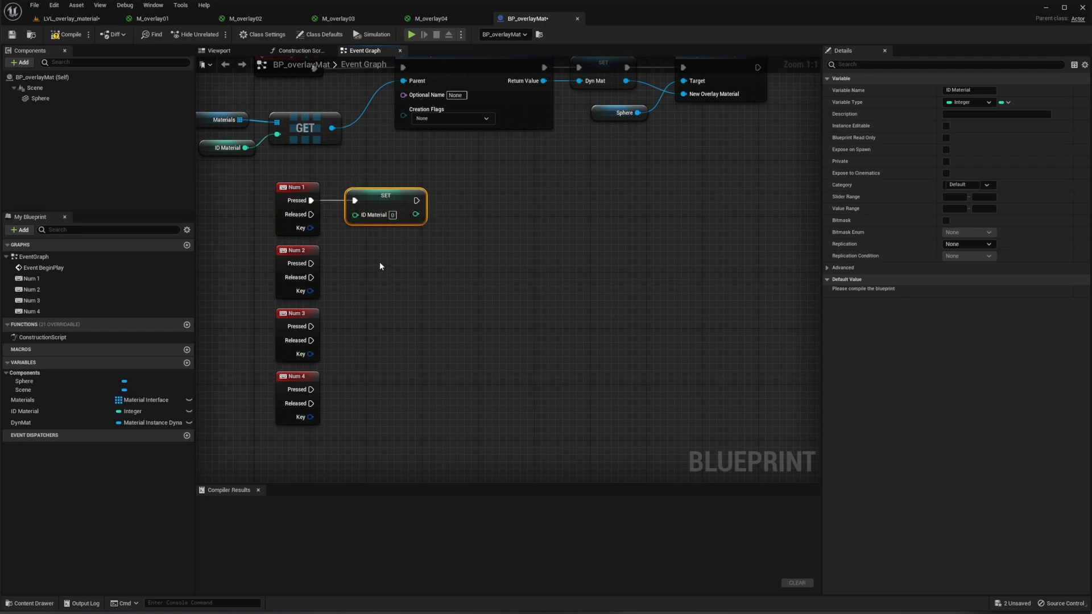
key(ctrl+v)
key(ctrl+v)
key(ctrl+v)
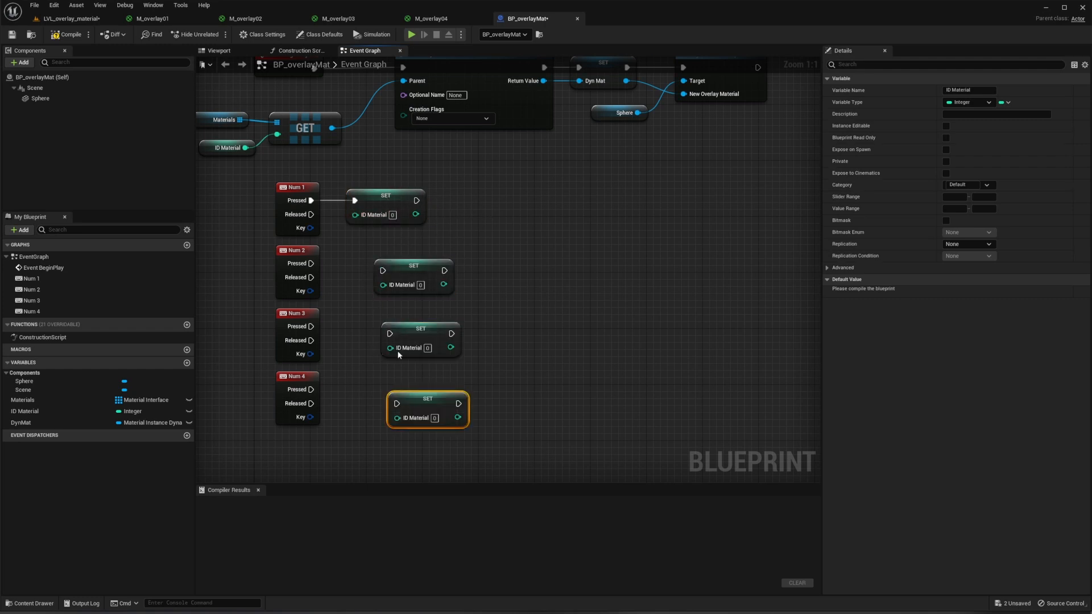
drag(403, 271, 377, 257)
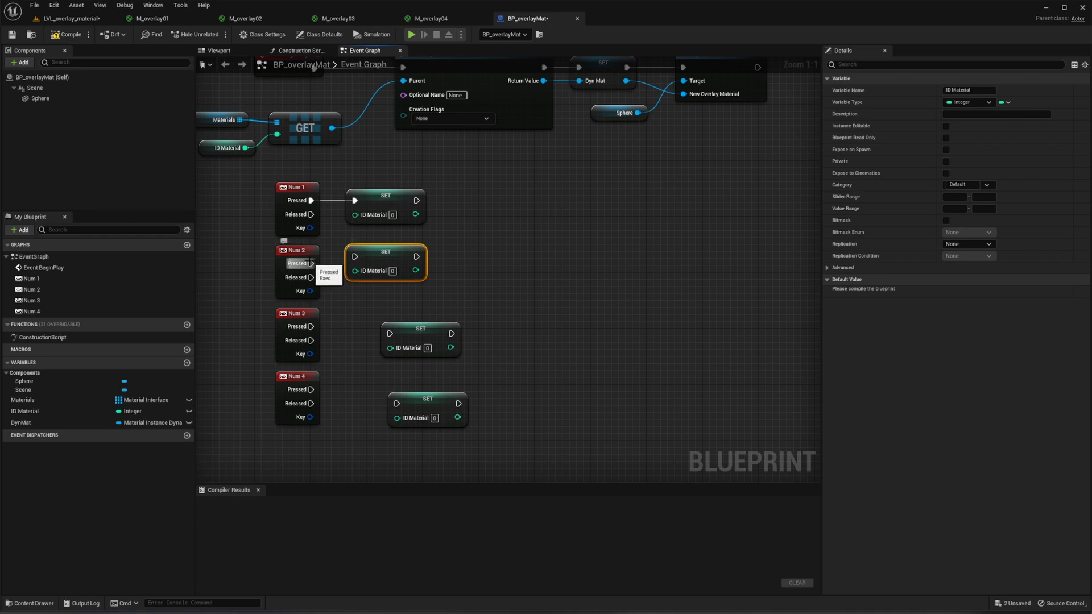
drag(311, 263, 387, 258)
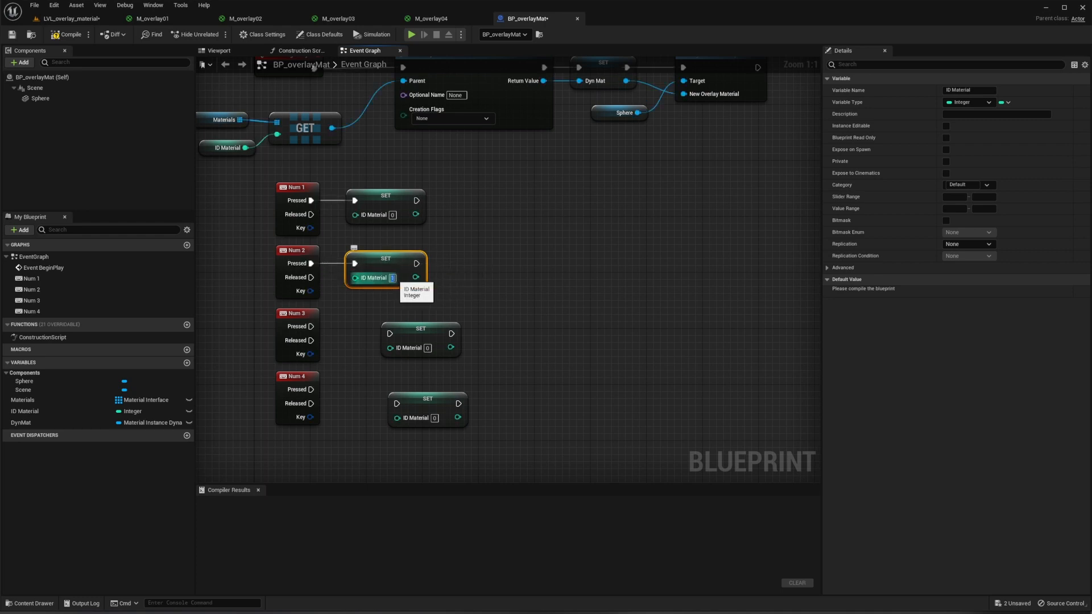
Step: Set the ID Material values of the three copied SET nodes to 1, 2 and 3 from top to bottom
click(427, 348)
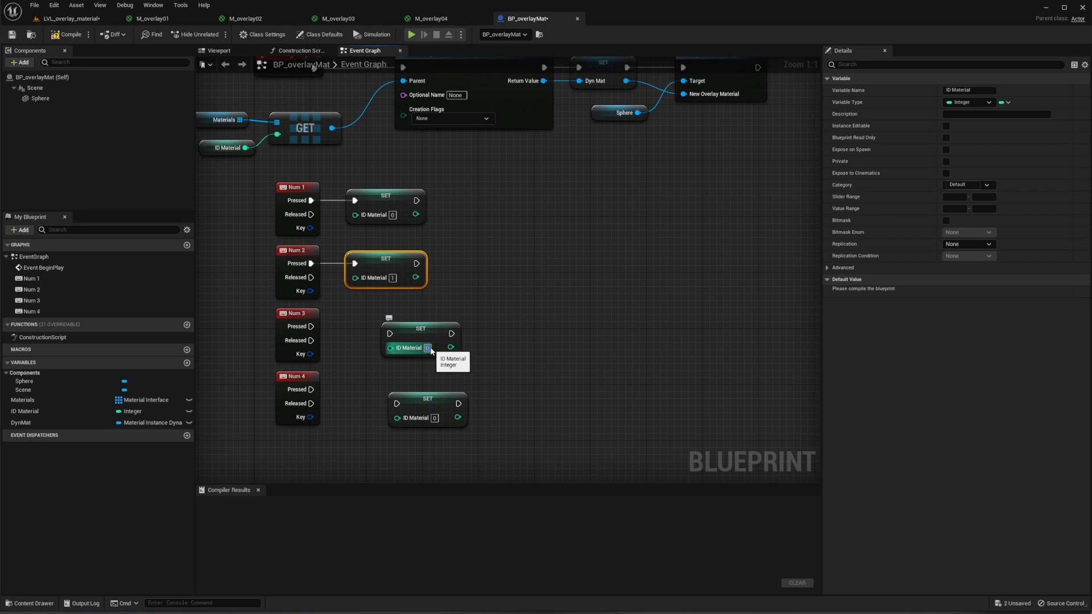
click(435, 418)
text(1)
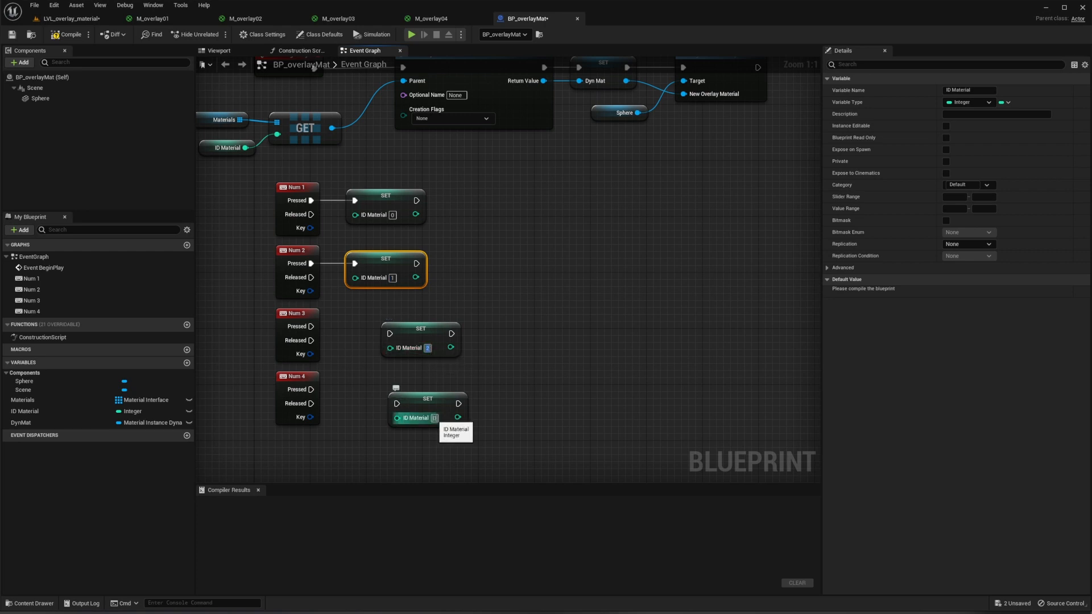
click(435, 418)
Step: Place the remaining two SET nodes beside Num 3 and Num 4 and connect them to those events' Pressed outputs
drag(416, 330, 386, 322)
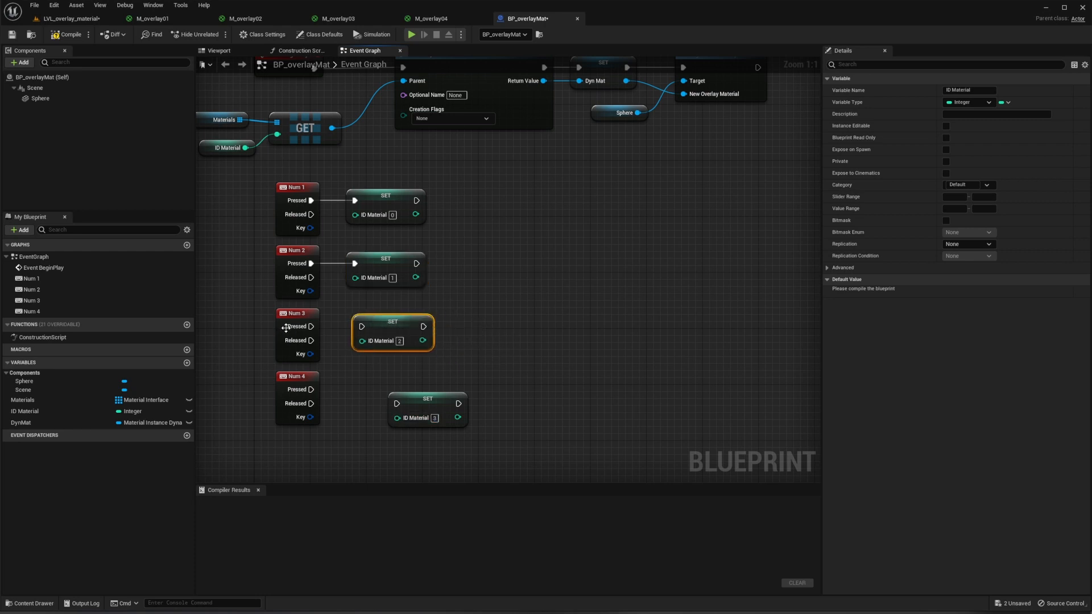
drag(312, 327, 362, 327)
drag(423, 401, 386, 387)
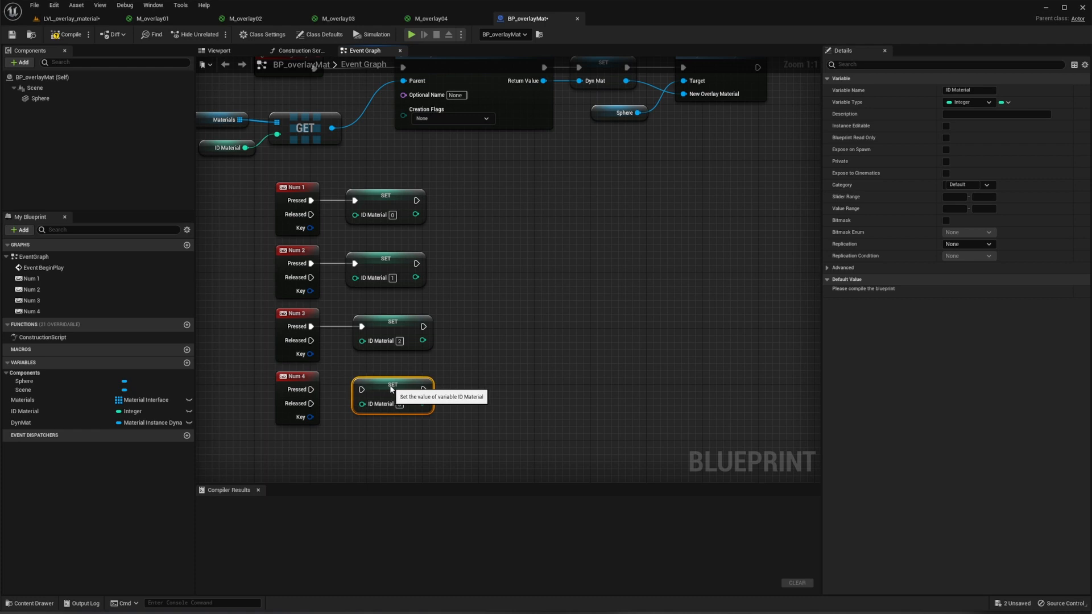
drag(310, 391, 362, 390)
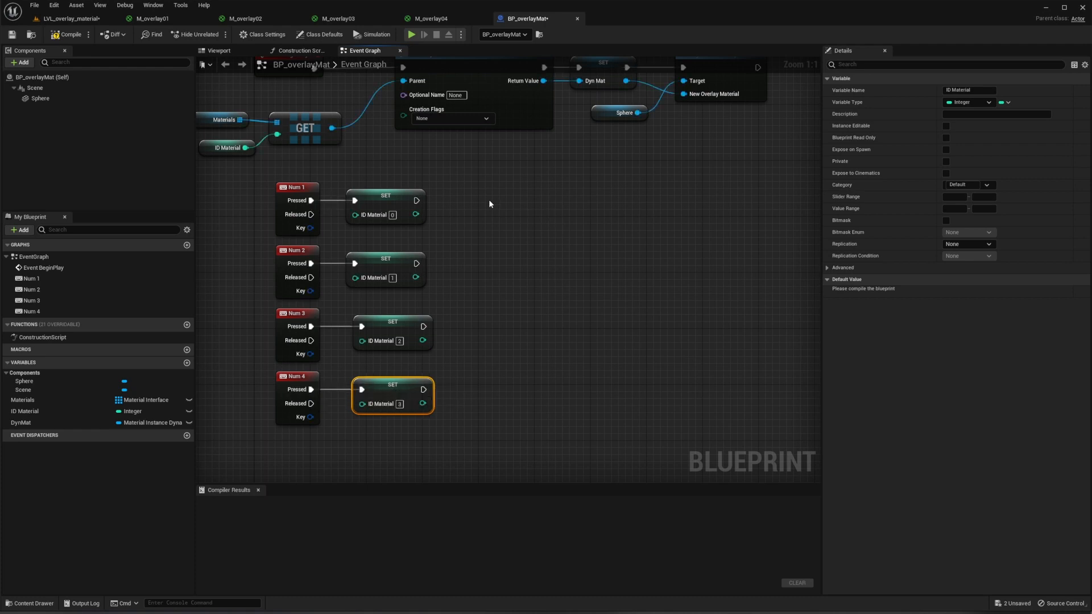
Step: Add a custom event named NewID above the Event BeginPlay node
right_drag(488, 202, 571, 359)
right_click(430, 143)
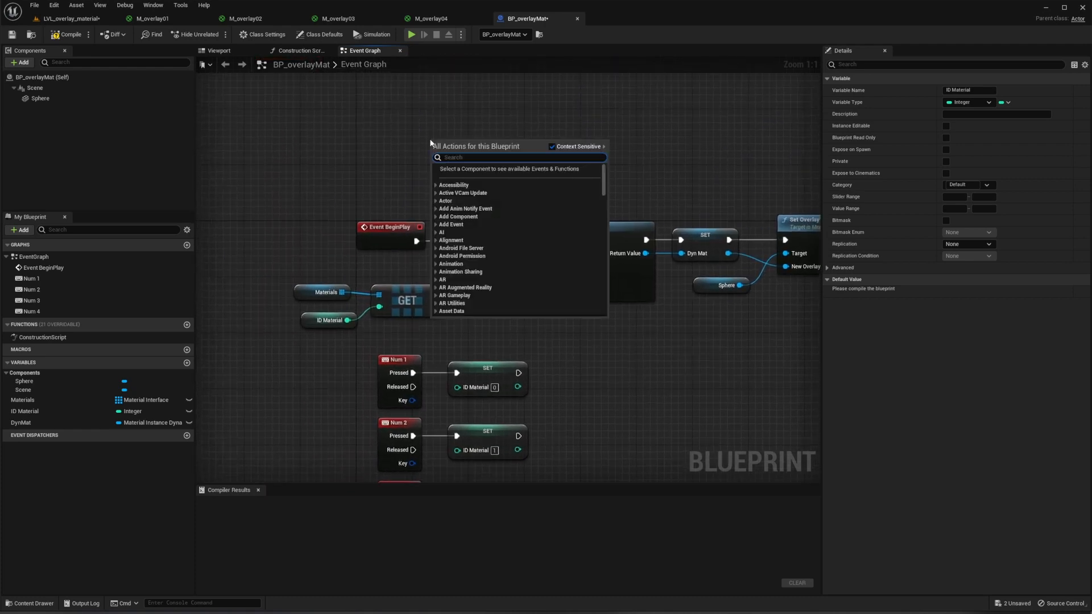
text(custom)
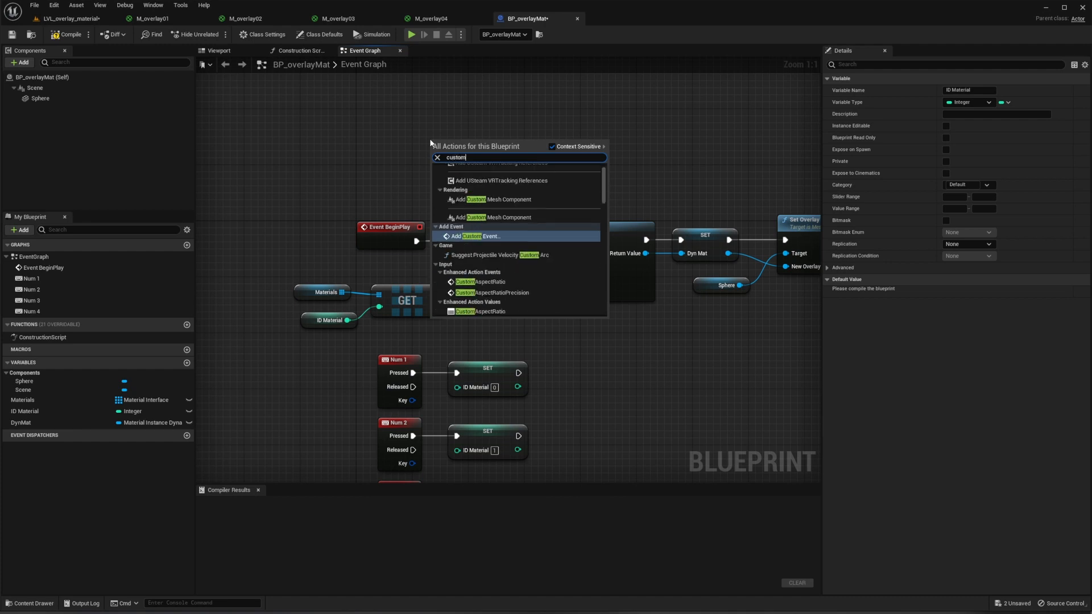
text( event)
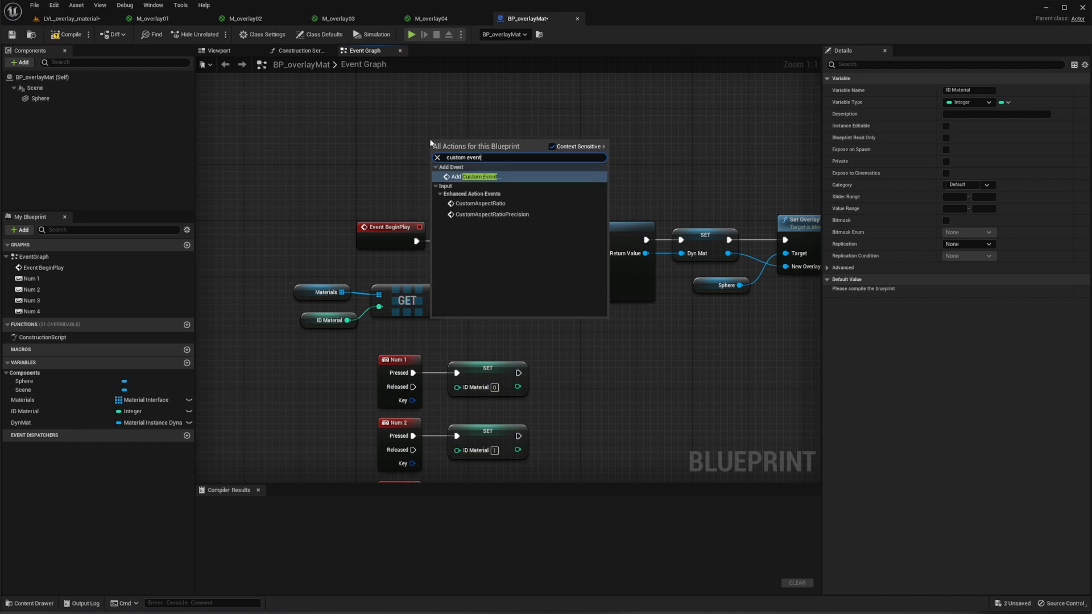
key(Return)
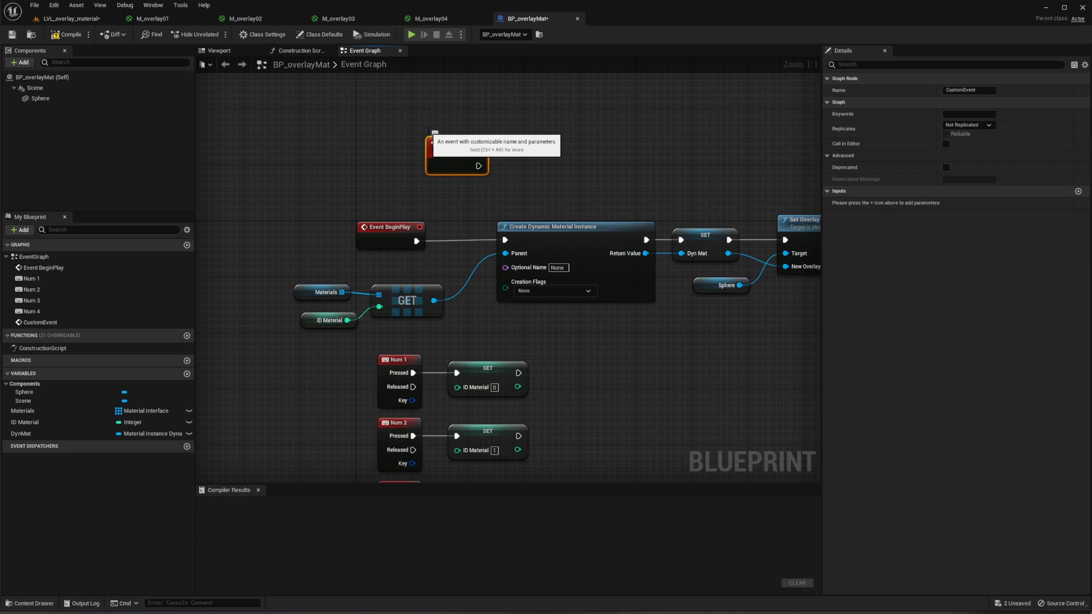
text(NewID)
key(Return)
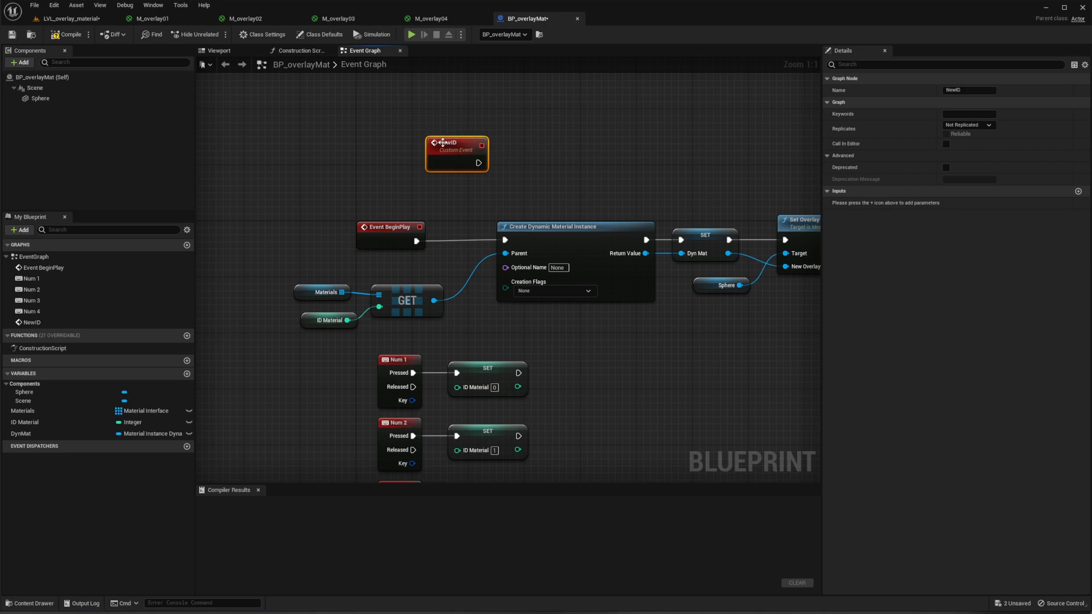
Step: Connect NewID to the Create Dynamic Material Instance execution input and position the event just above Event BeginPlay
drag(442, 142, 505, 239)
double_click(397, 151)
drag(410, 157, 411, 178)
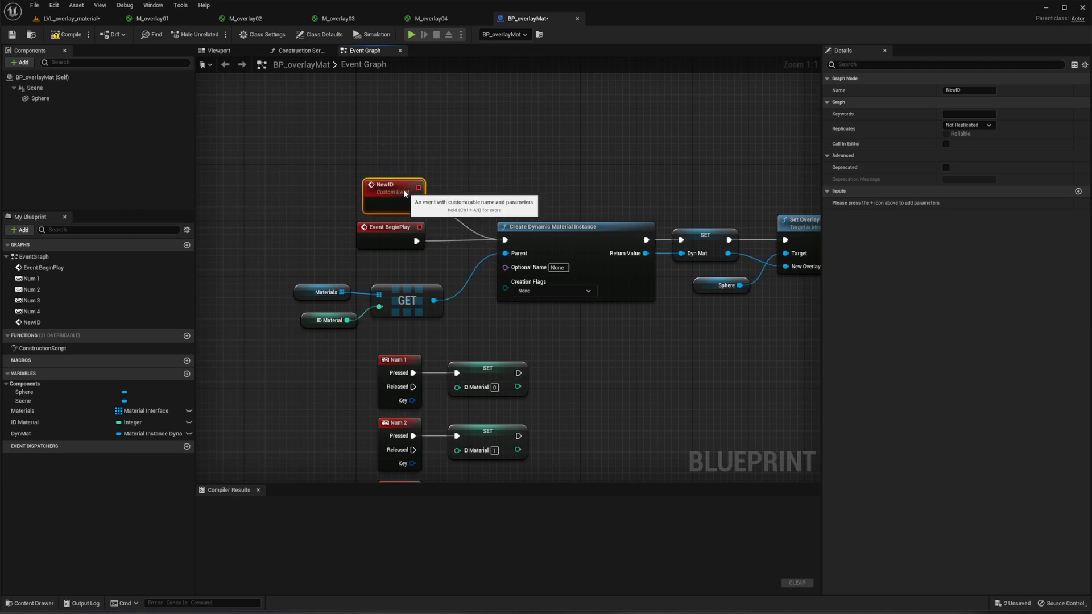
Step: Add a New ID call connected to the execution output of Num 1's SET ID Material node
right_drag(545, 179, 505, 90)
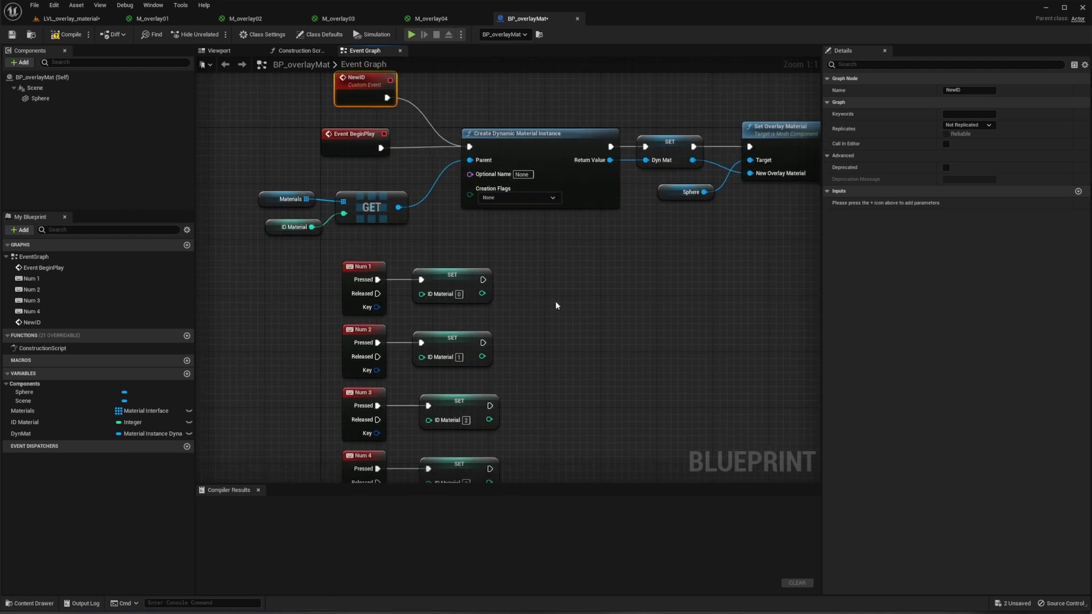
scroll(556, 319, down, 2)
right_drag(558, 342, 496, 264)
drag(460, 223, 508, 226)
text(new id)
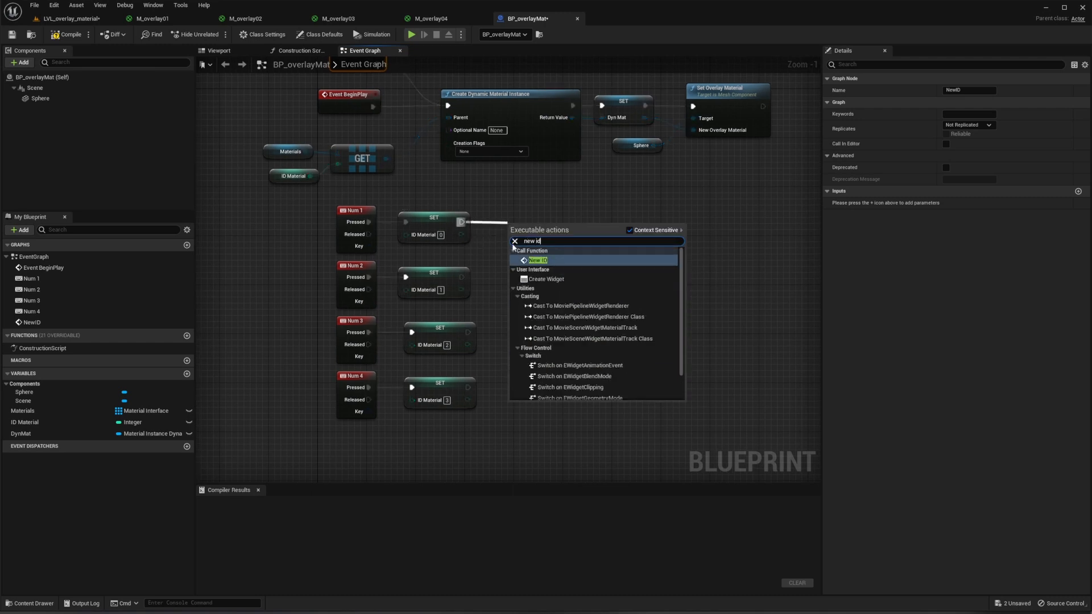
click(538, 260)
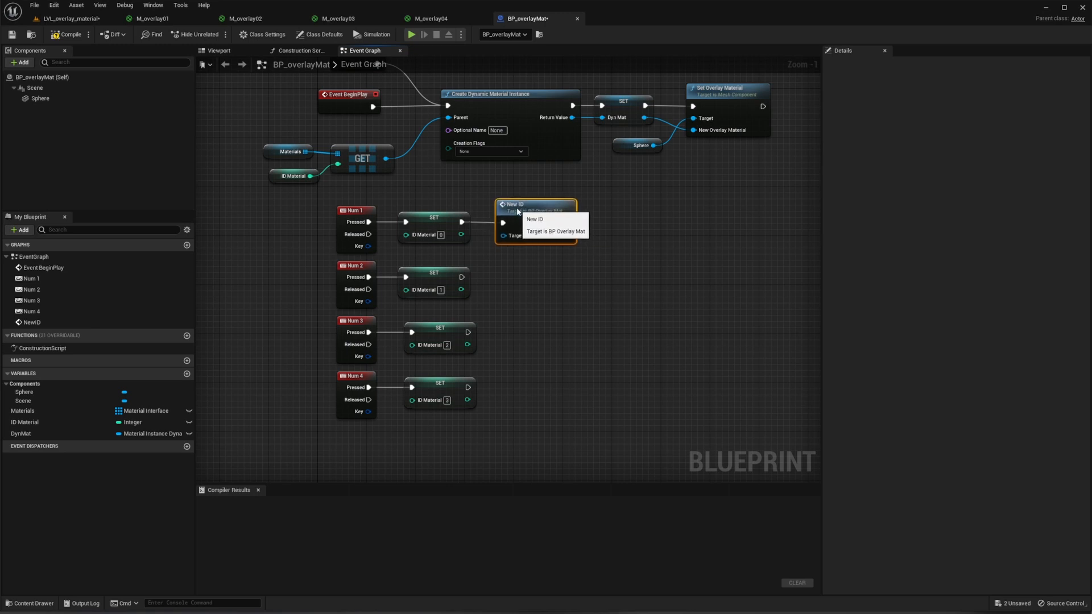
Step: Paste three copies of the New ID call node beneath the first one
key(ctrl+v)
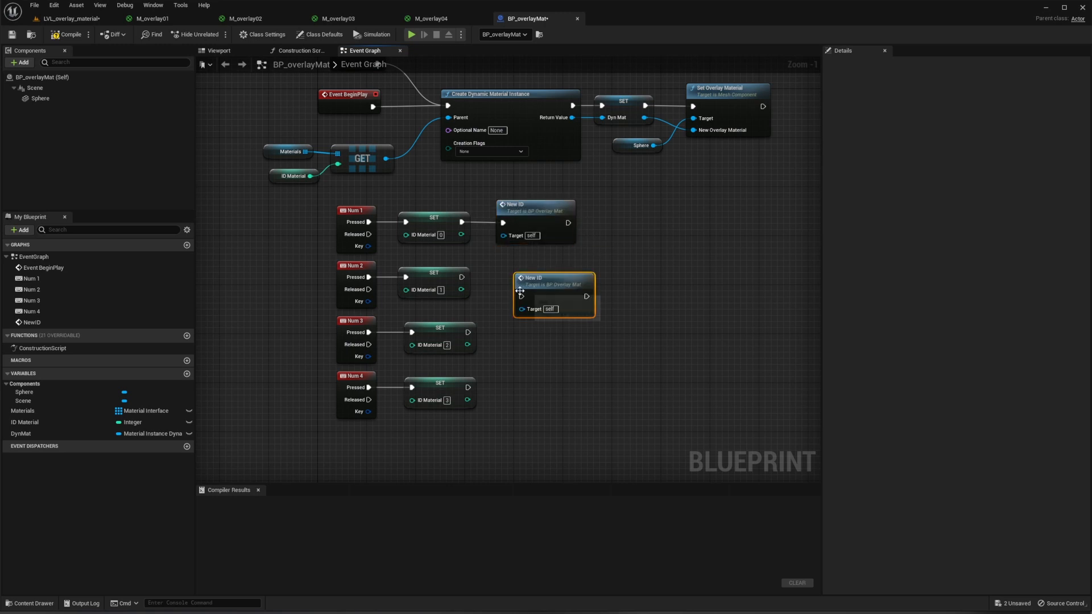
key(ctrl+v)
key(ctrl+v)
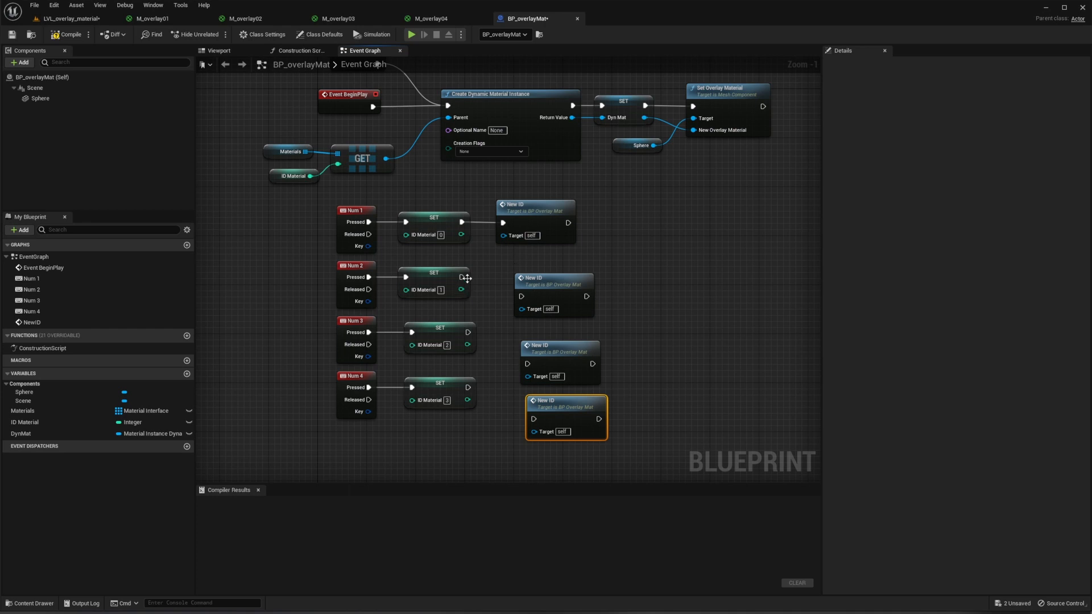
Step: Connect the Num 2, Num 3 and Num 4 SET nodes to the first New ID call, deleting its unconnected copies and centring it beside them
drag(463, 278, 503, 223)
drag(468, 332, 503, 222)
drag(586, 264, 607, 428)
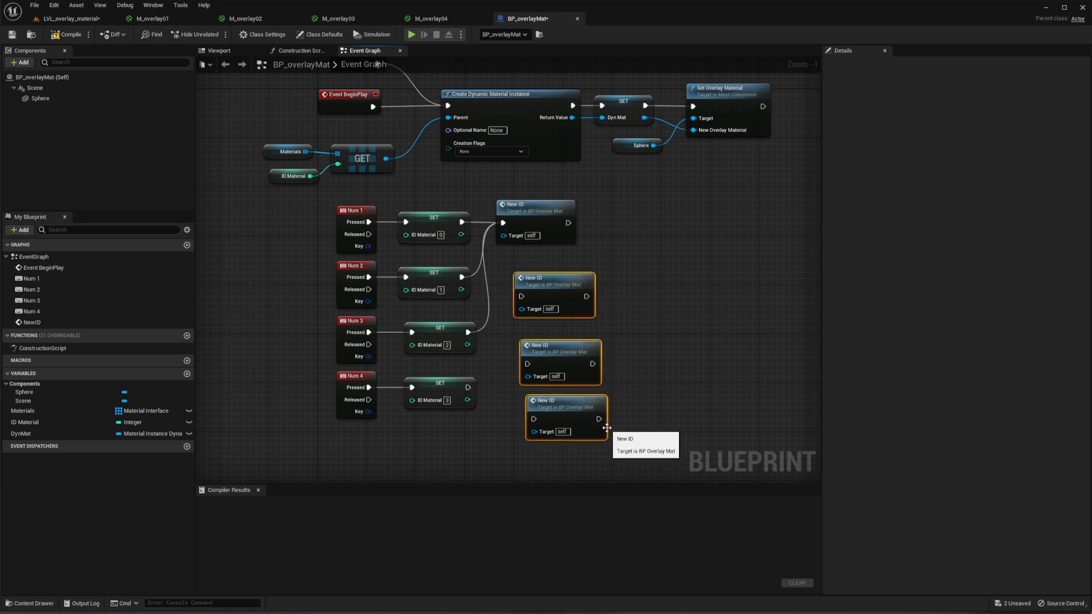
key(Delete)
drag(467, 388, 552, 290)
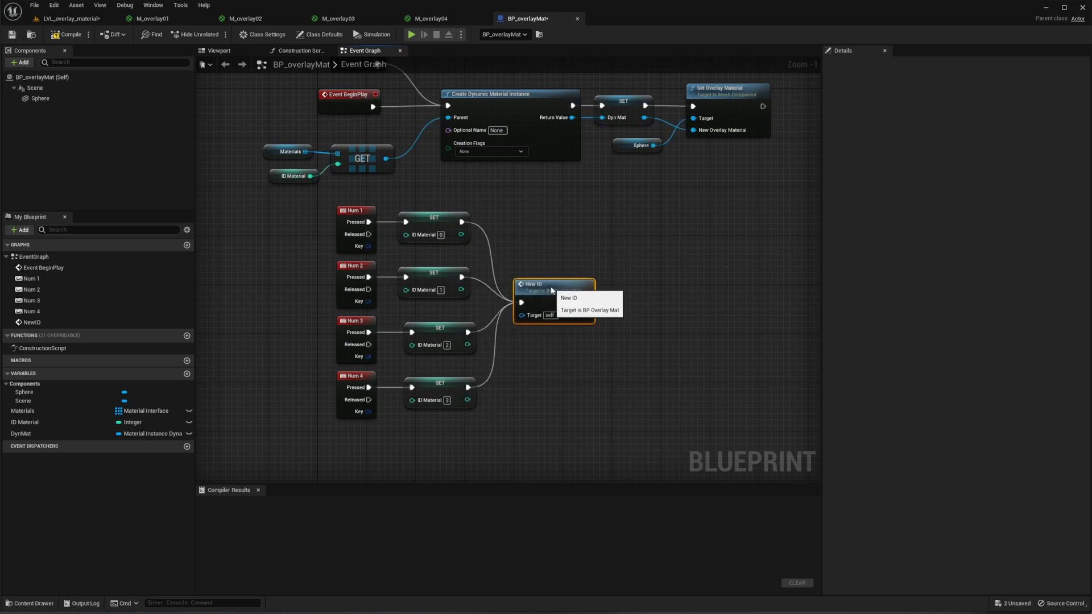
Step: Align the ID Material node under Materials, then select the Materials variable and compile the blueprint
right_drag(272, 255, 263, 288)
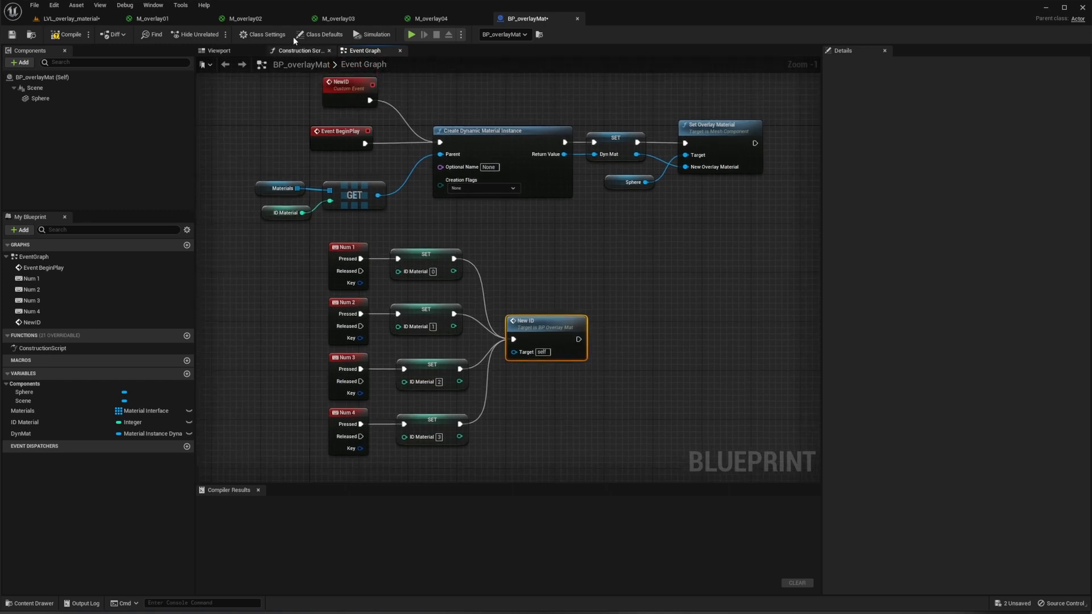
click(268, 210)
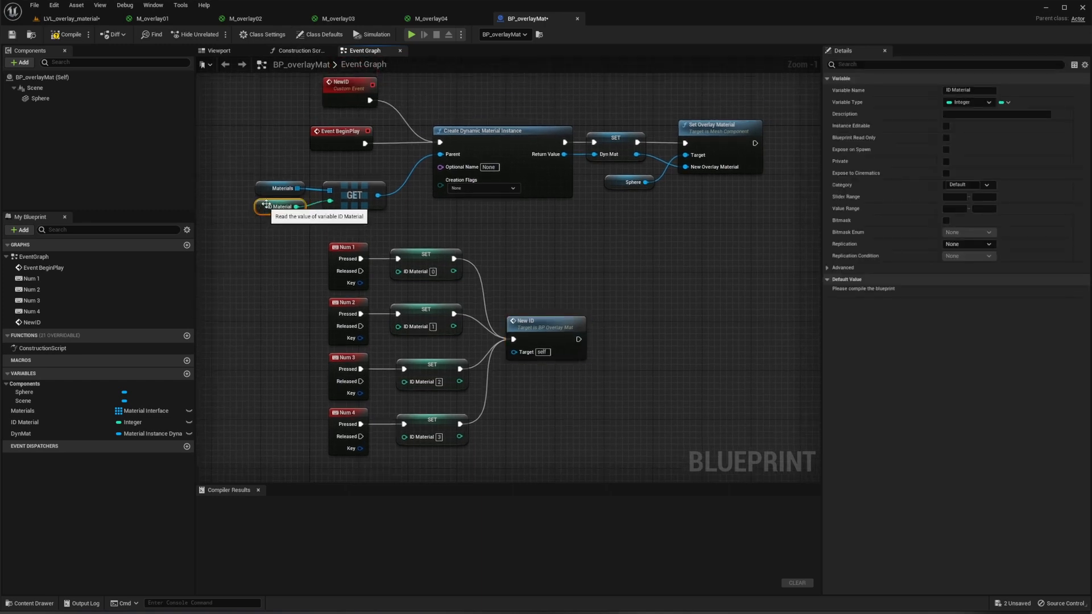
click(268, 189)
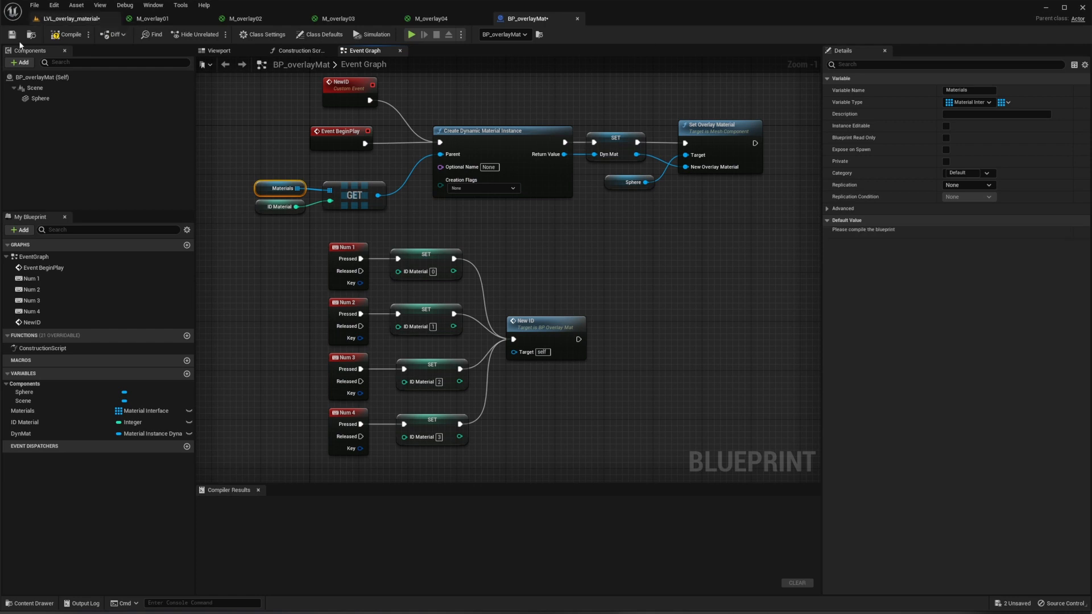
click(69, 35)
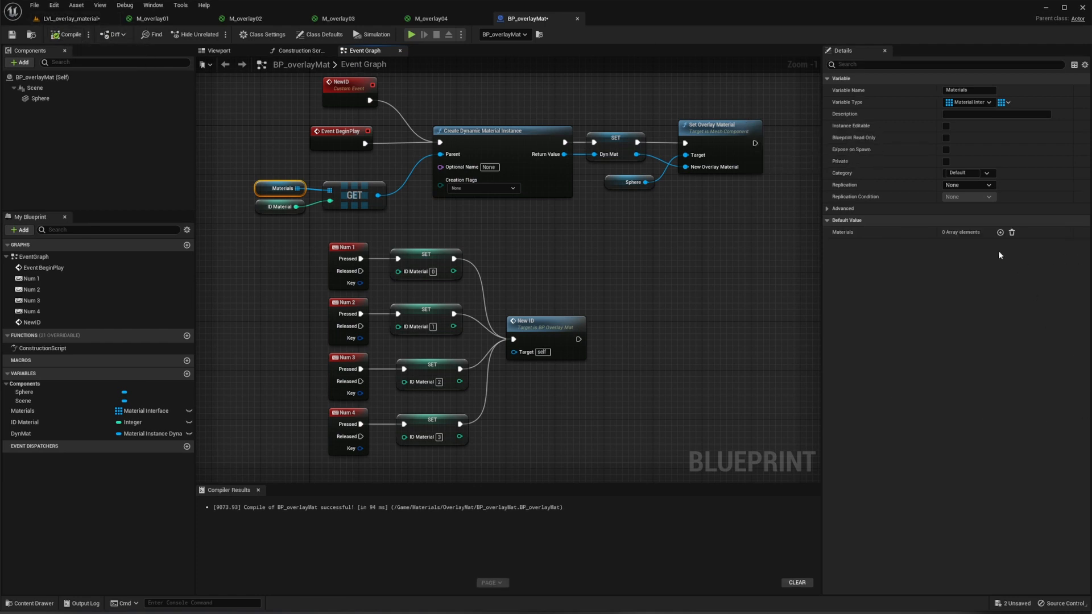
Step: Add four elements to the Materials array's default value
click(1000, 232)
click(1000, 232)
click(1001, 232)
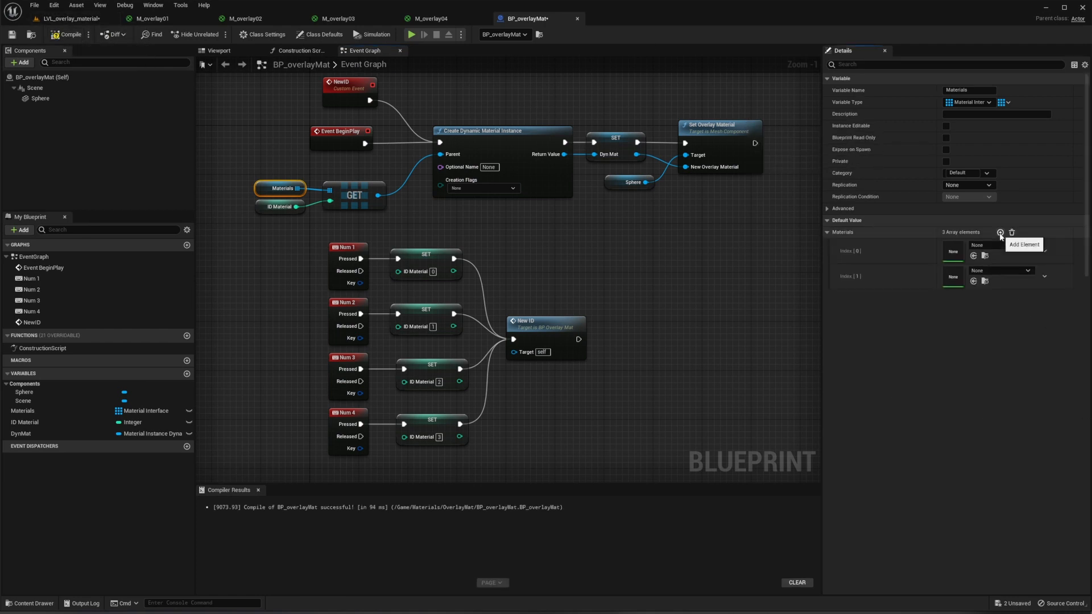
click(1000, 233)
Step: Assign M_overlay02_Inst from the OverlayMat folder to index 0 of the Materials array
key(ctrl+space)
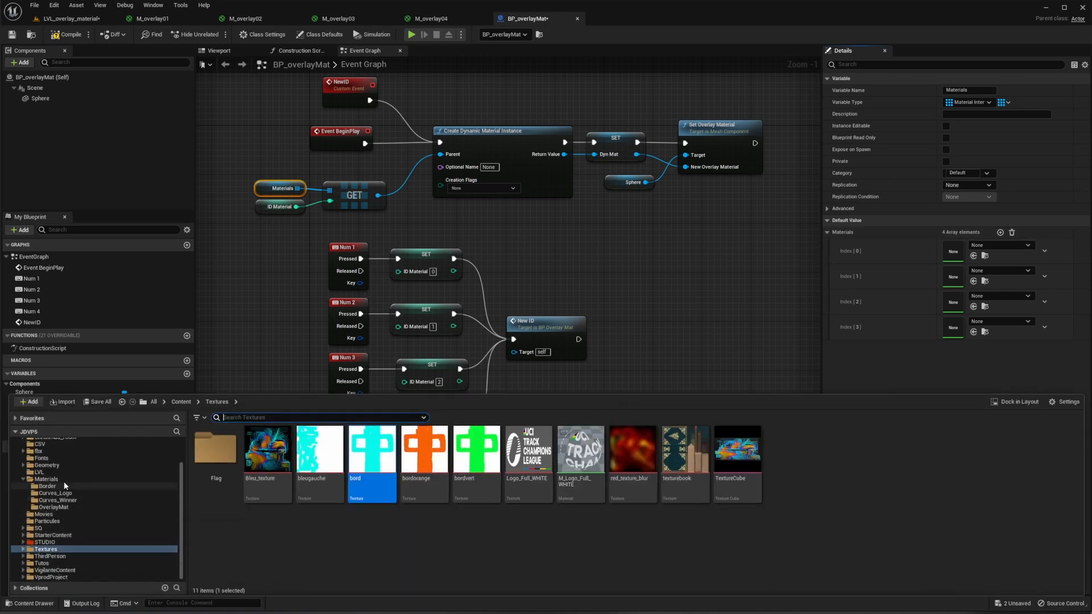
click(56, 507)
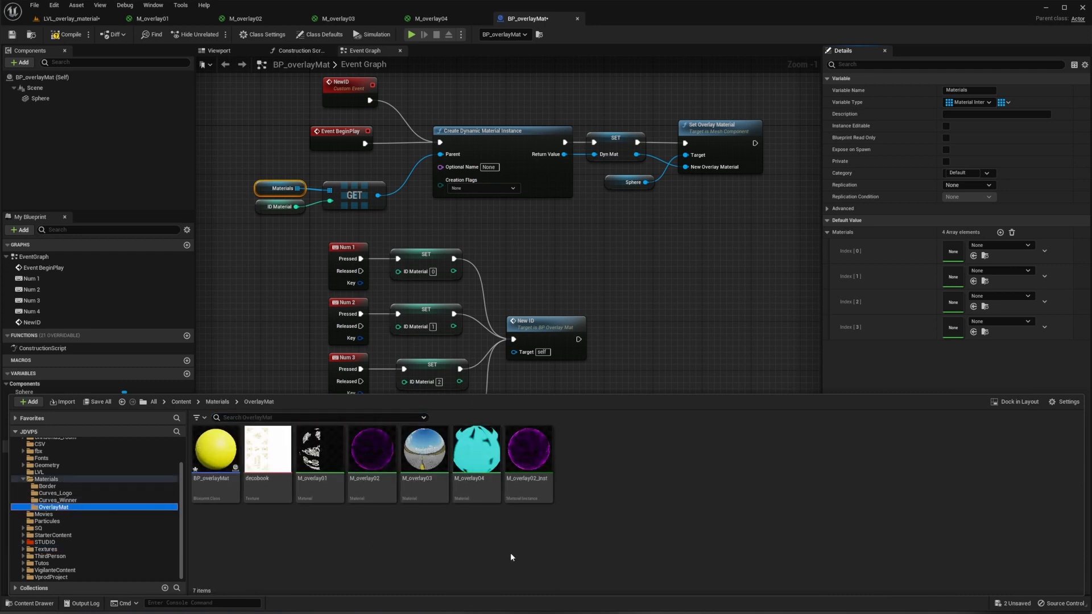
click(320, 453)
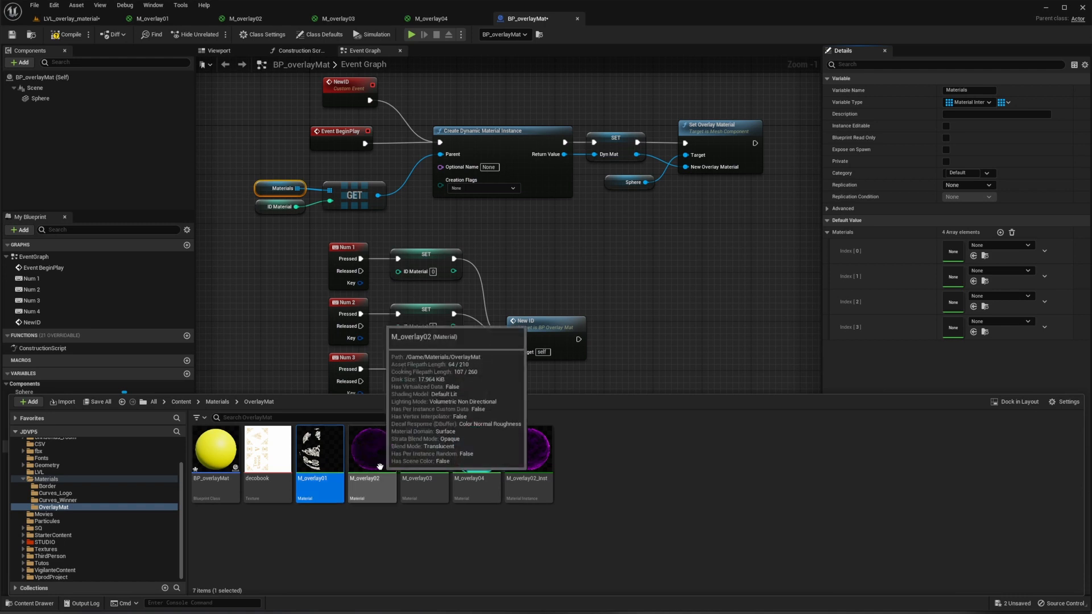
click(380, 466)
click(529, 455)
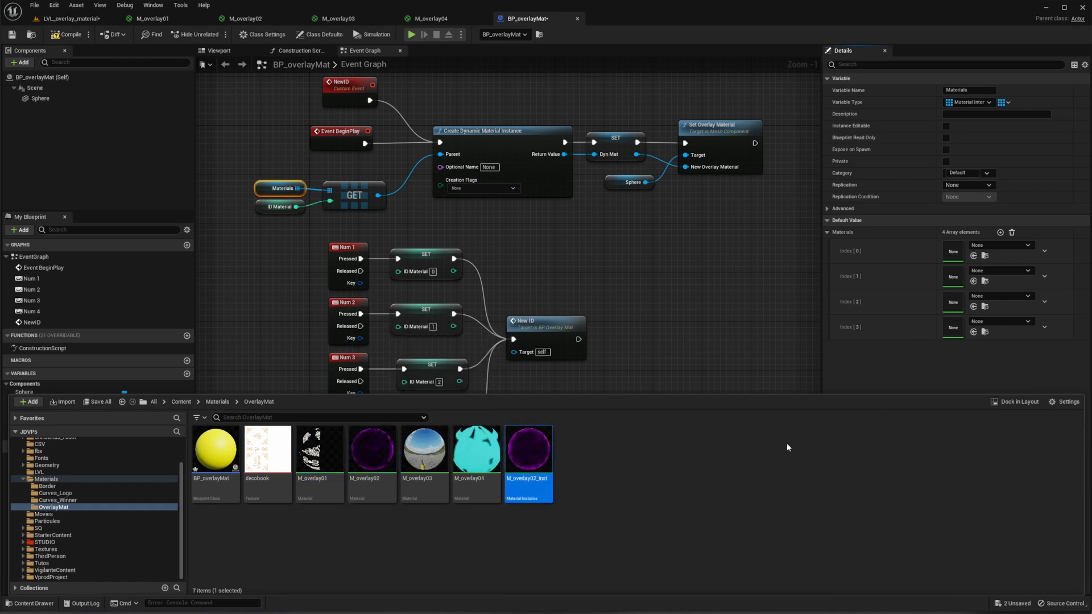
click(975, 256)
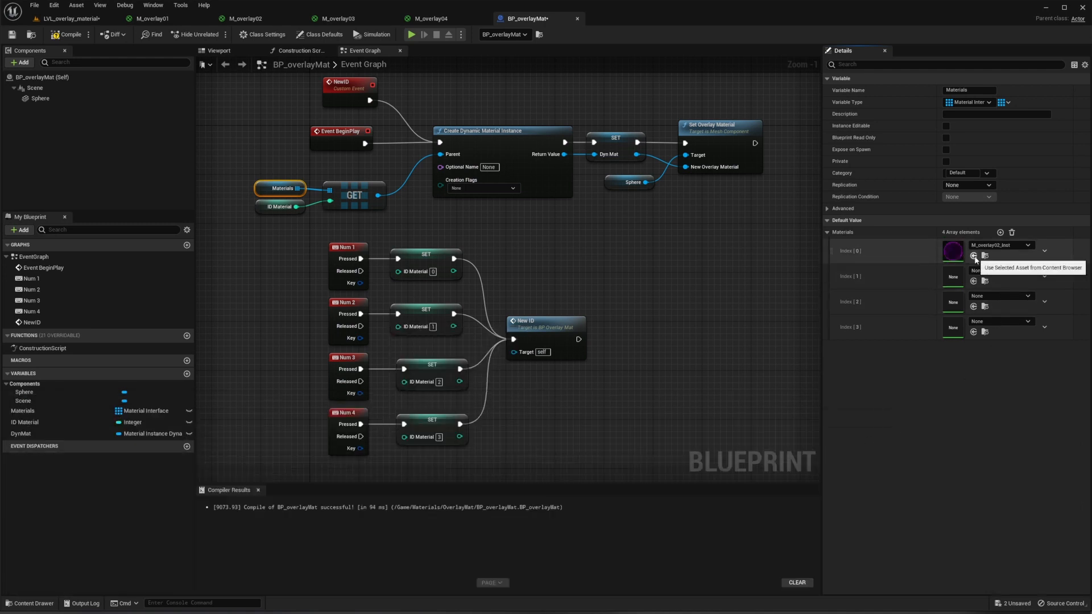
Step: Assign M_overlay03 to index 1 and M_overlay04 to index 2 of the Materials array
key(ctrl+space)
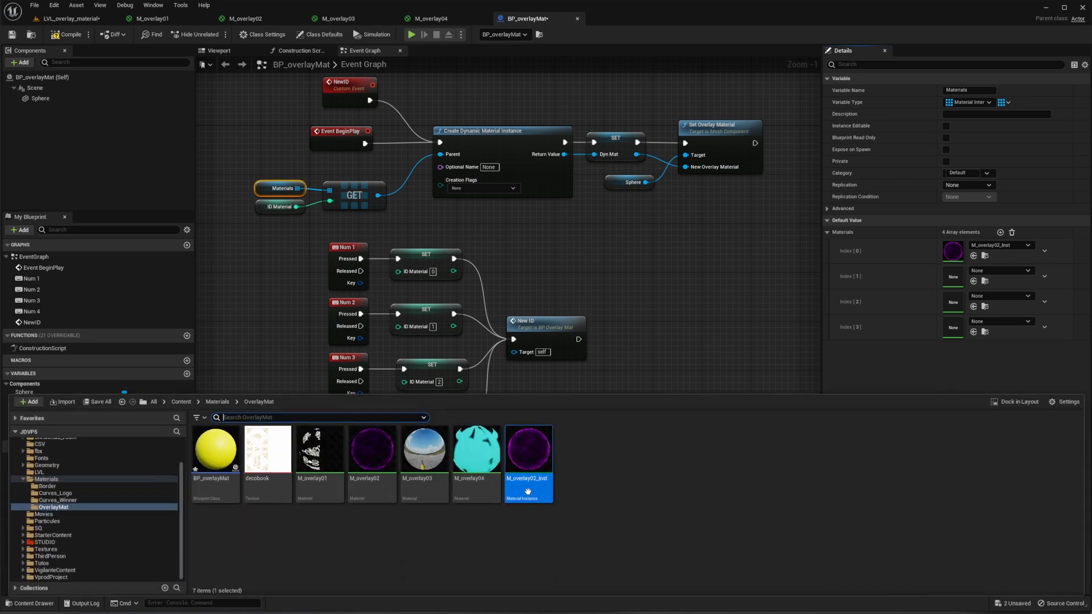
click(426, 463)
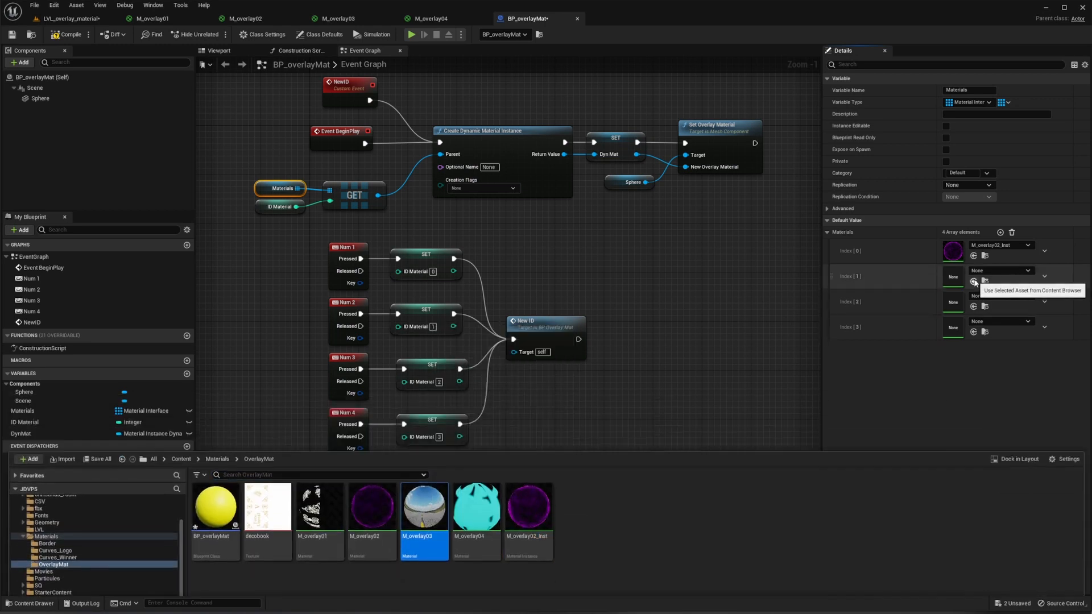
click(973, 281)
key(ctrl+space)
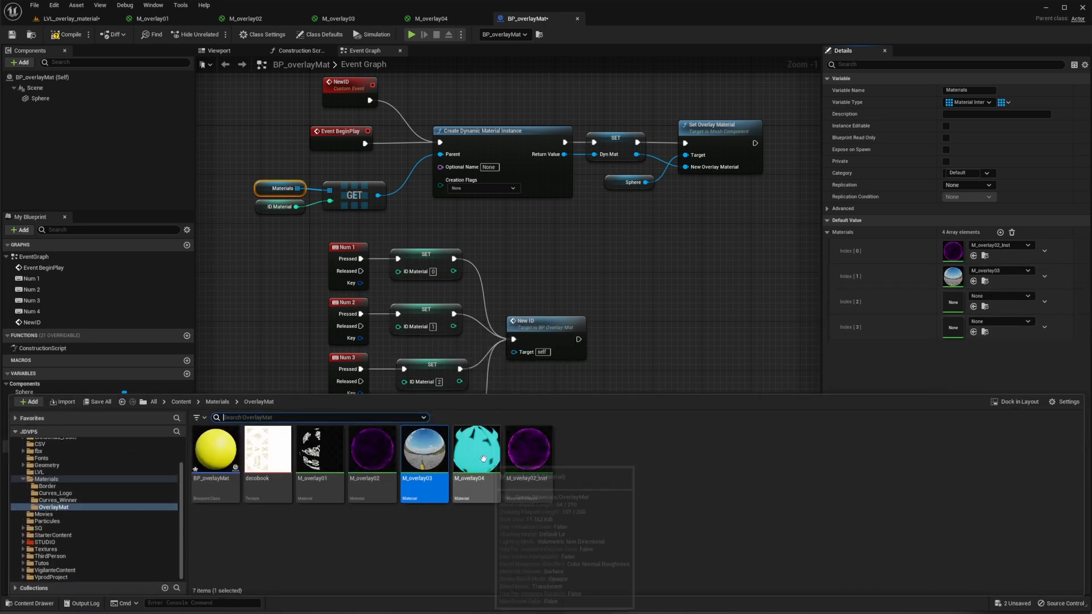
click(476, 449)
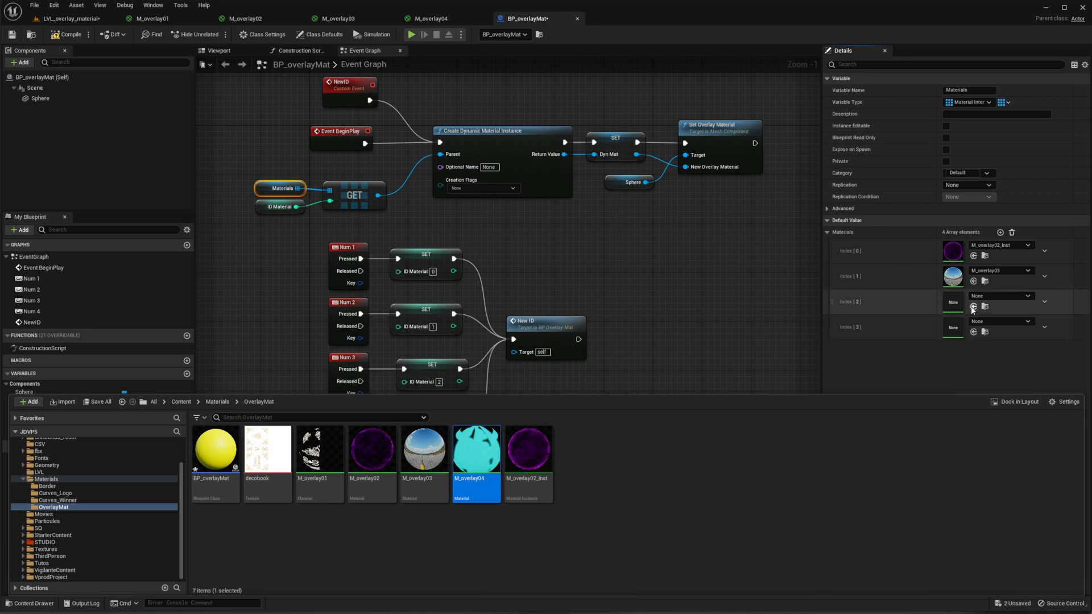
click(973, 307)
Step: Assign M_overlay01 to index 3 of the Materials array and compile the blueprint
key(ctrl+space)
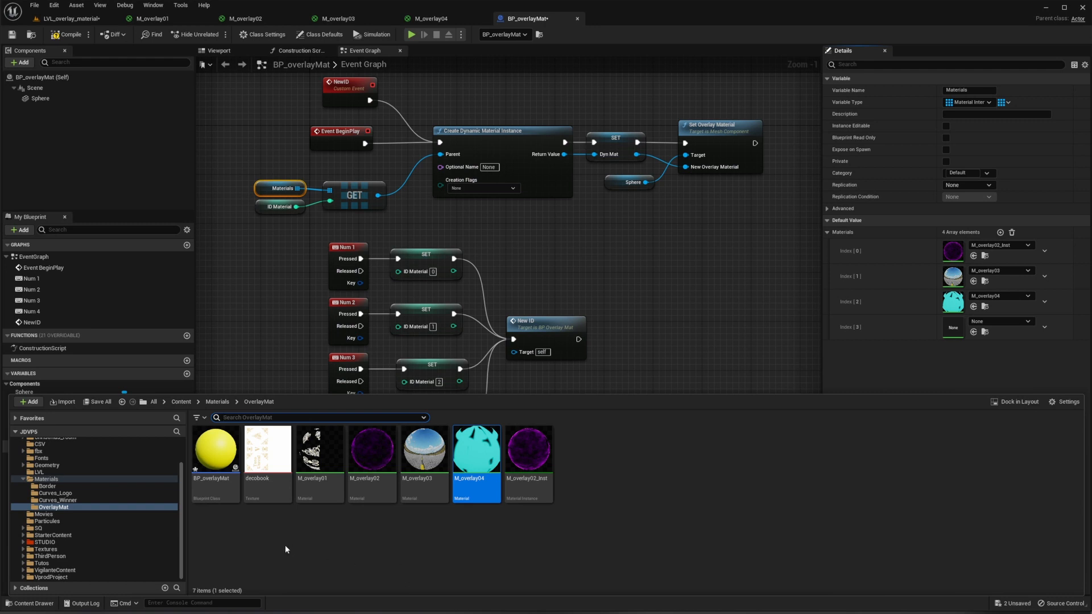
click(319, 450)
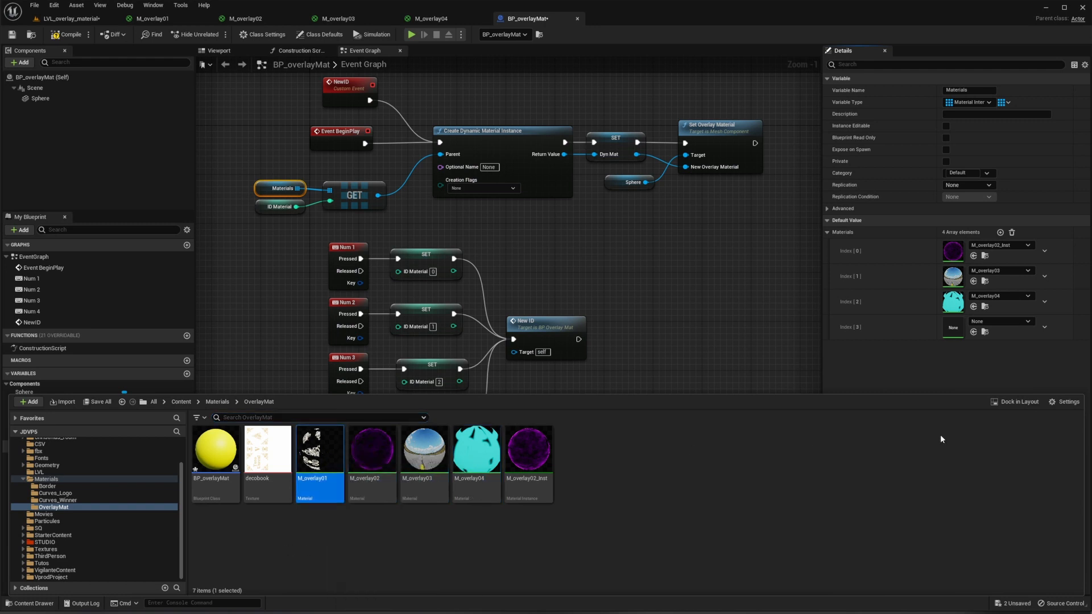
click(974, 333)
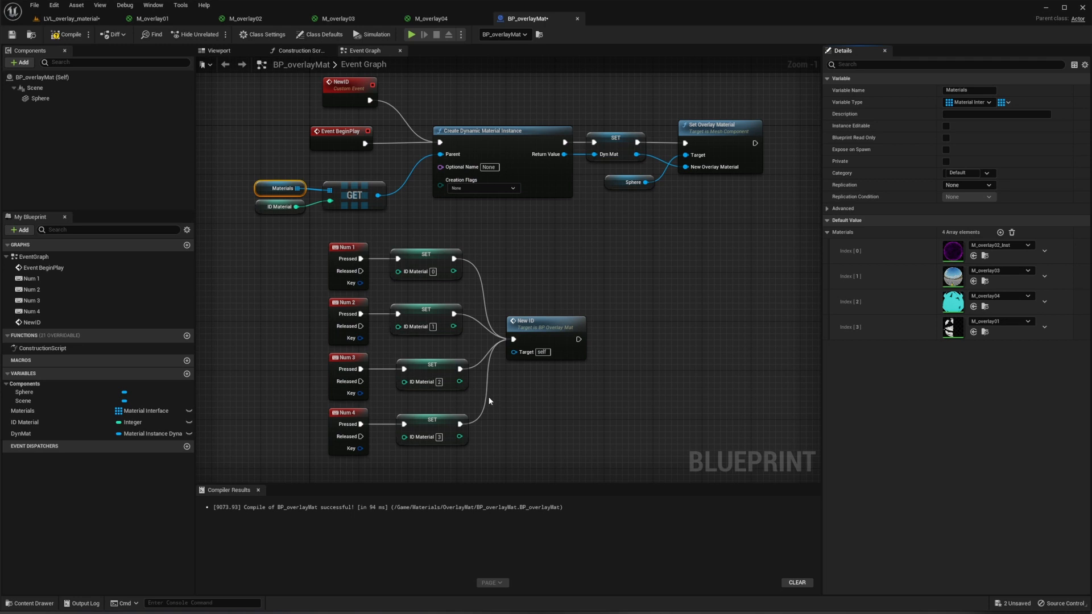
click(66, 34)
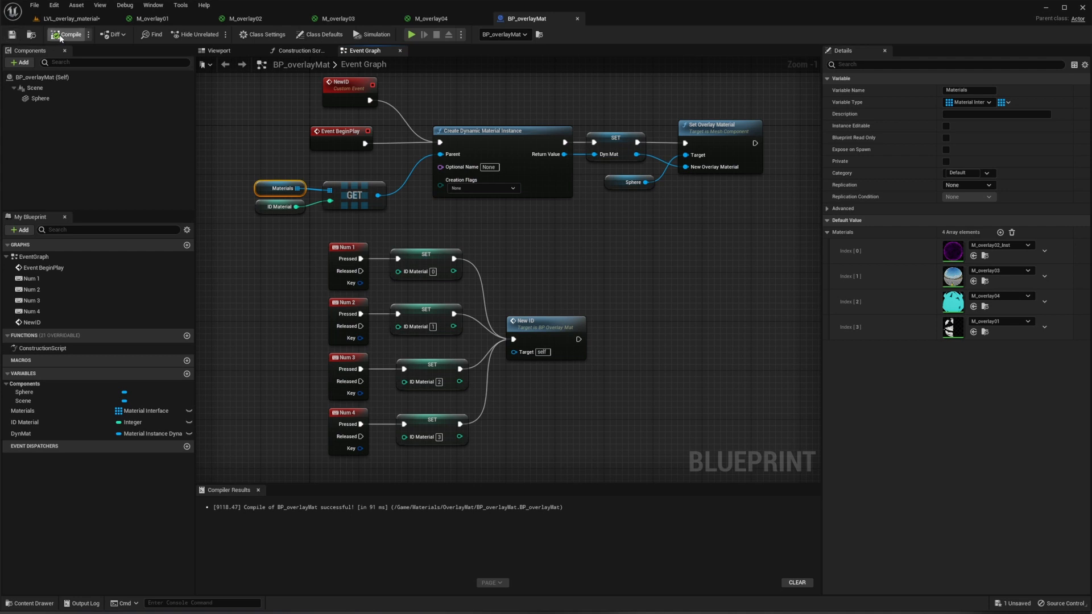
Step: Set Auto Receive Input of BP_overlayMat (Self) to Player 0, and compile and save the blueprint
click(34, 77)
click(841, 65)
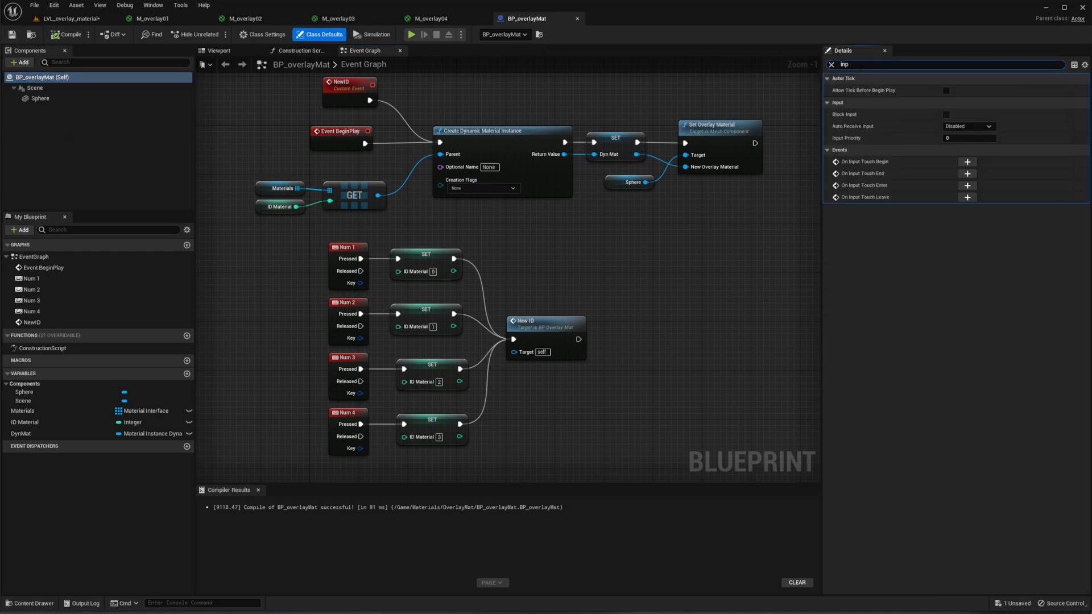
text(input)
click(961, 103)
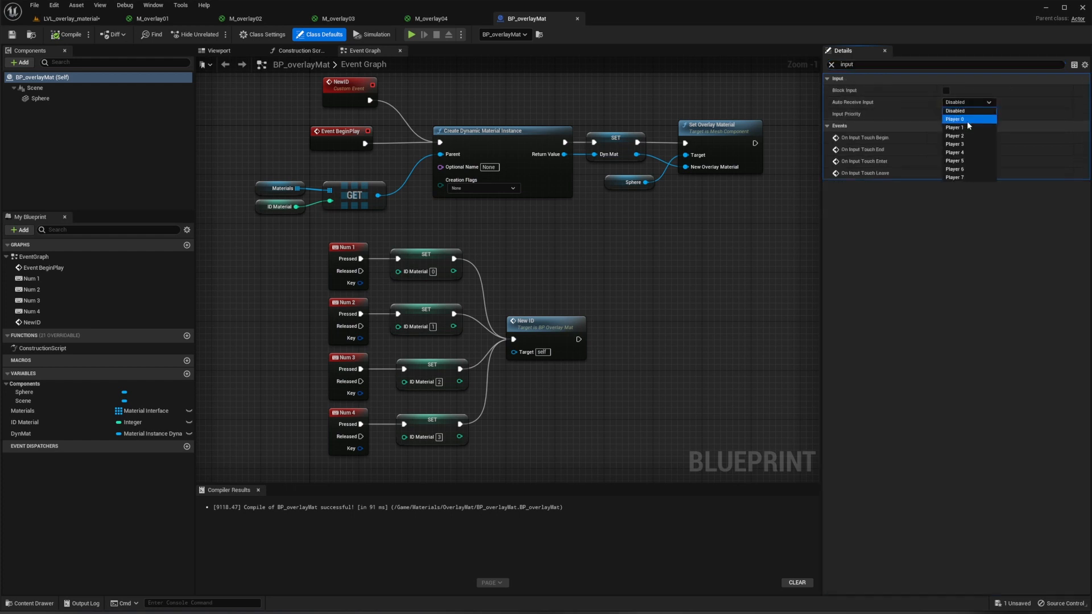
click(966, 119)
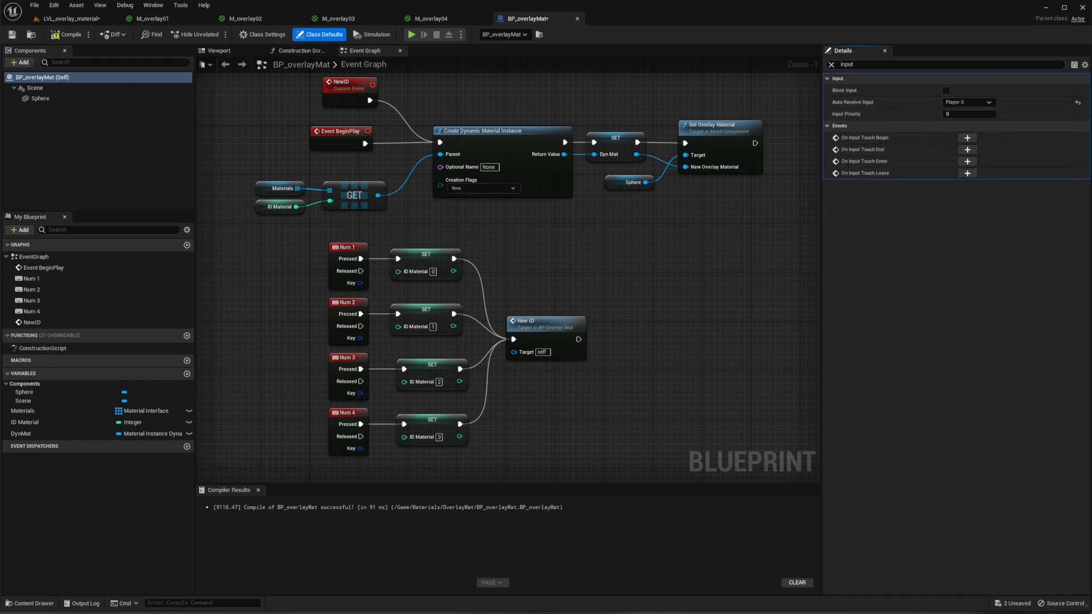
click(67, 35)
click(11, 35)
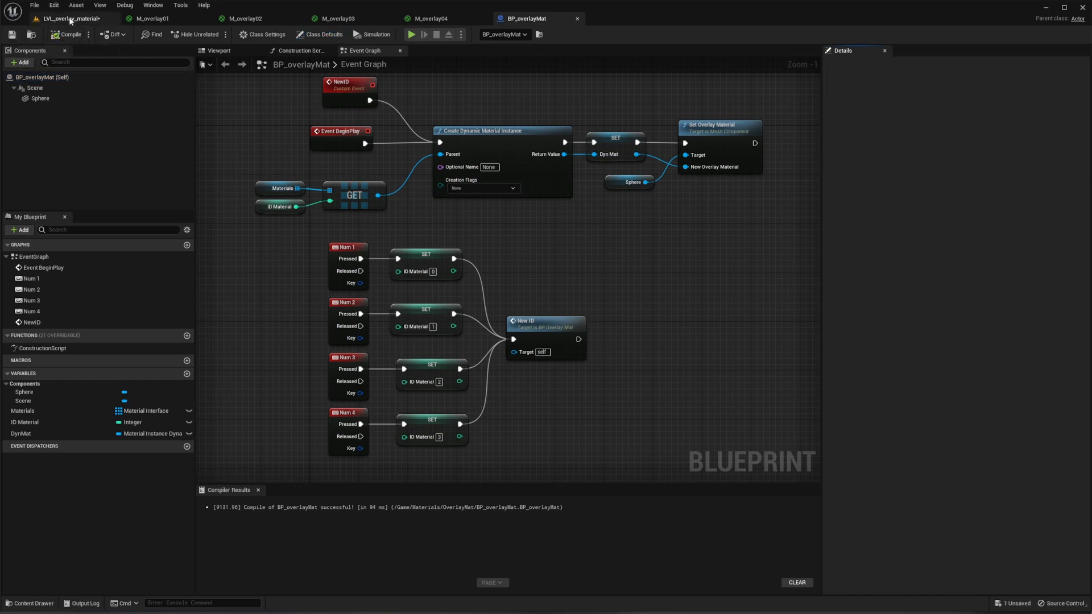
Step: Return to the LVL_overlay_material level and scale the BP_overlayMat sphere uniformly to 2.0
click(66, 19)
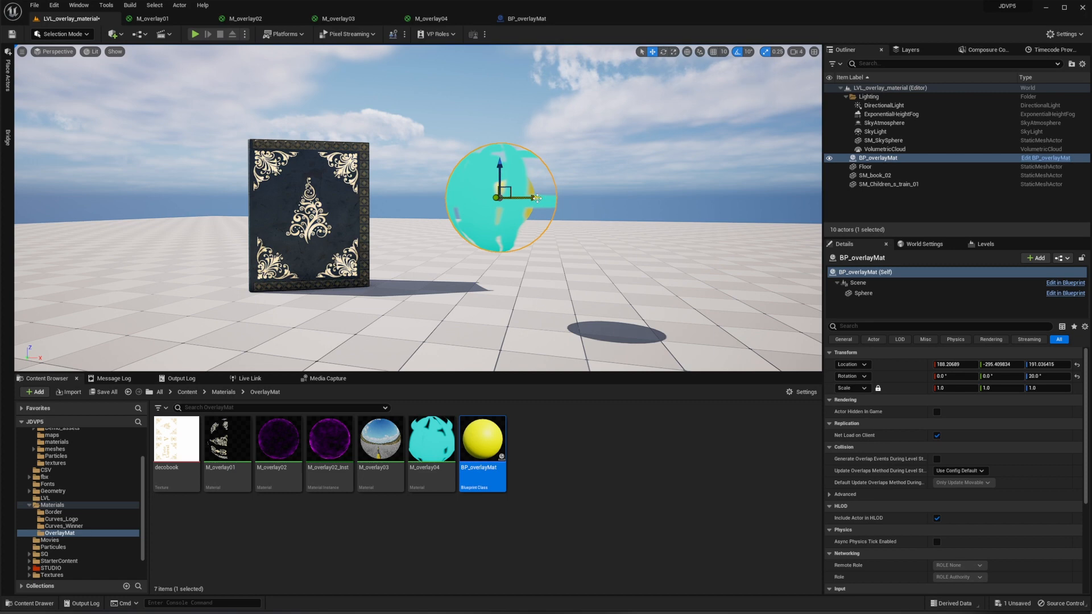
drag(522, 199, 560, 198)
key(ctrl+z)
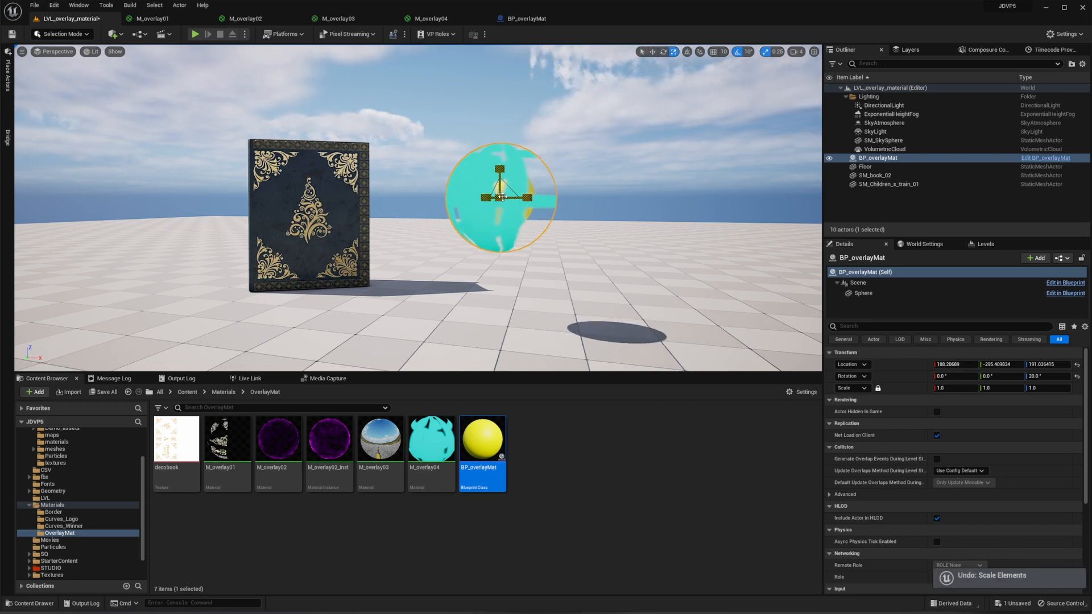
key(ctrl+z)
drag(499, 197, 524, 197)
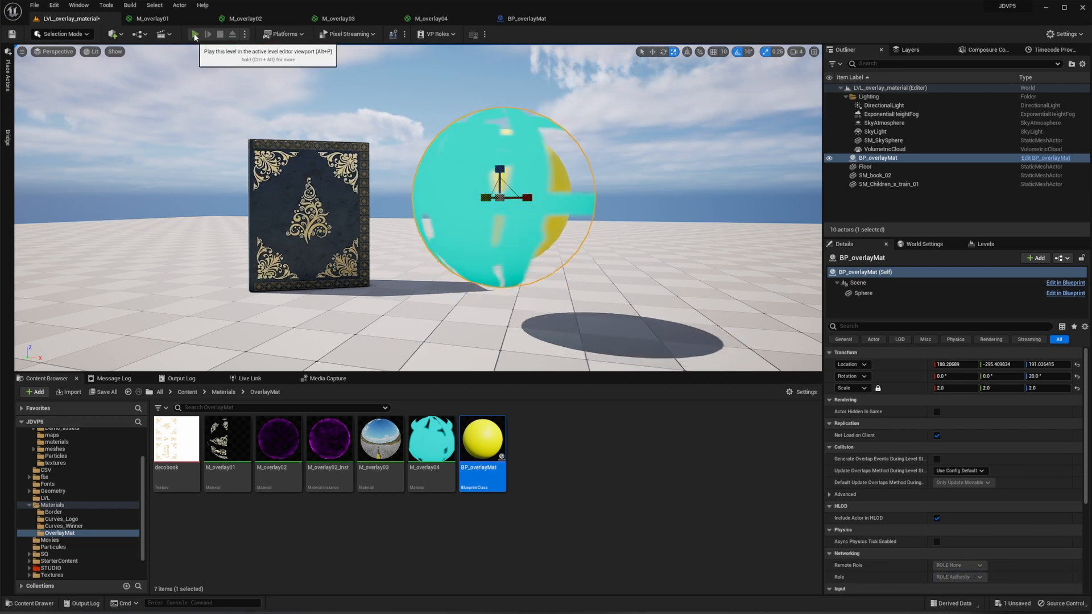
Step: Play the level, approach the sphere to check the overlay material switching, and stop the play session
click(200, 34)
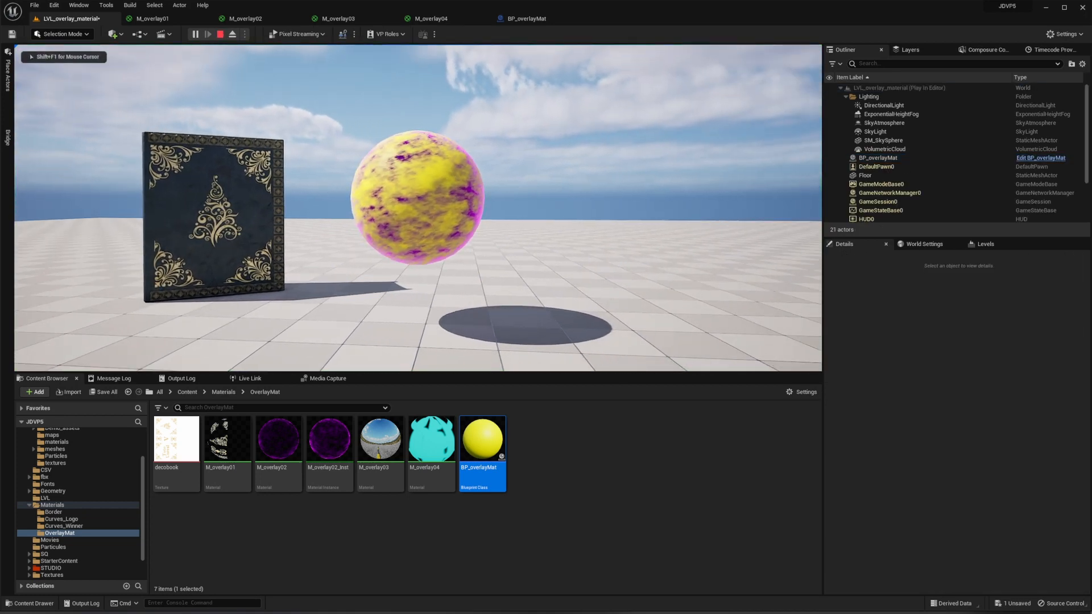
key(w)
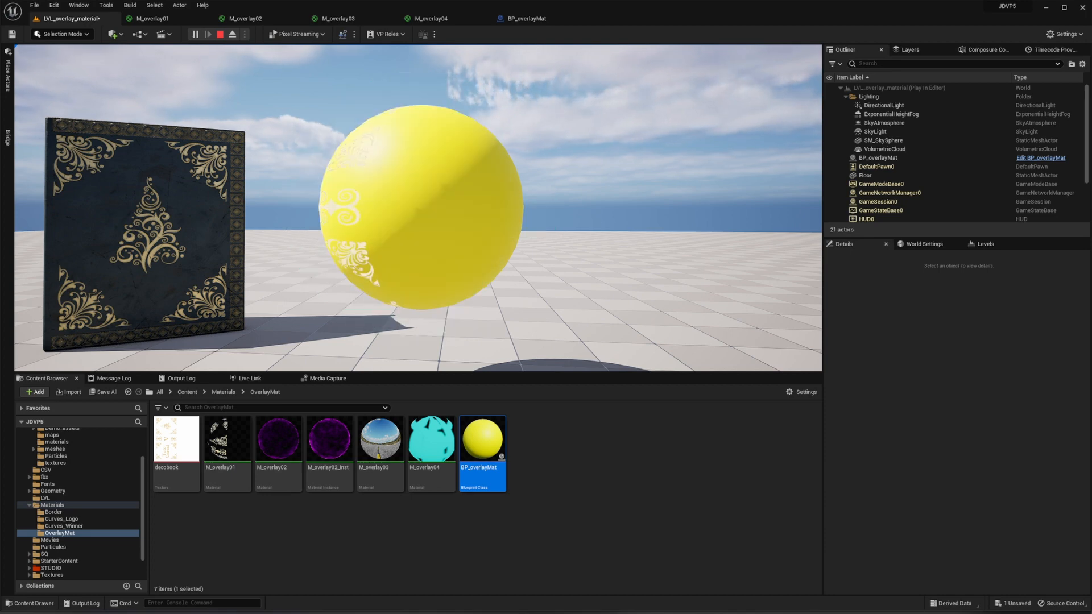
key(Escape)
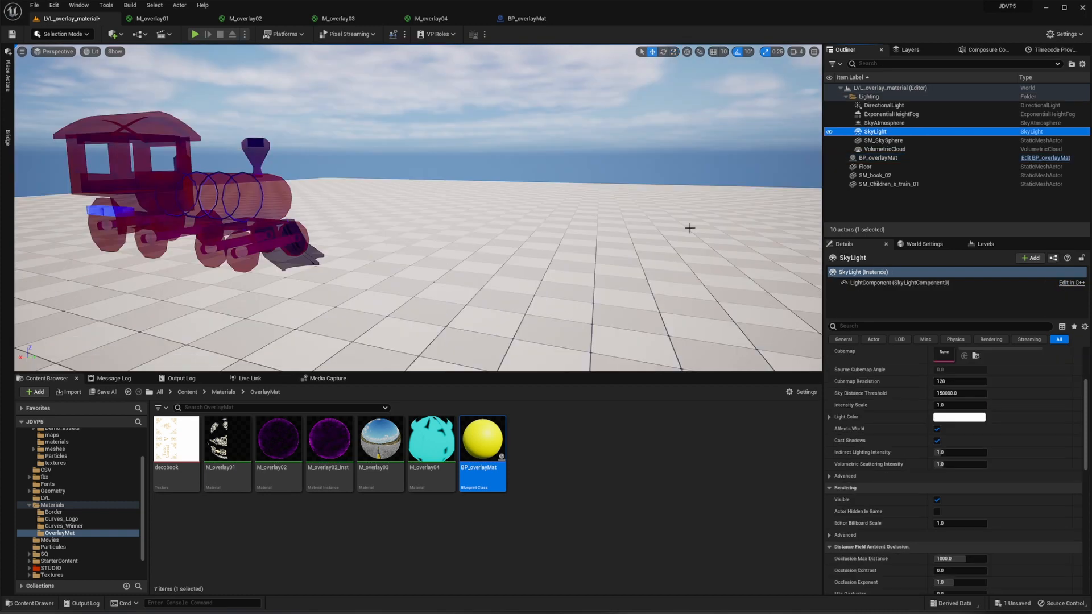
Step: Frame SM_Children_s_train_01 and open its overlay material instance in a floating window over the level
click(887, 183)
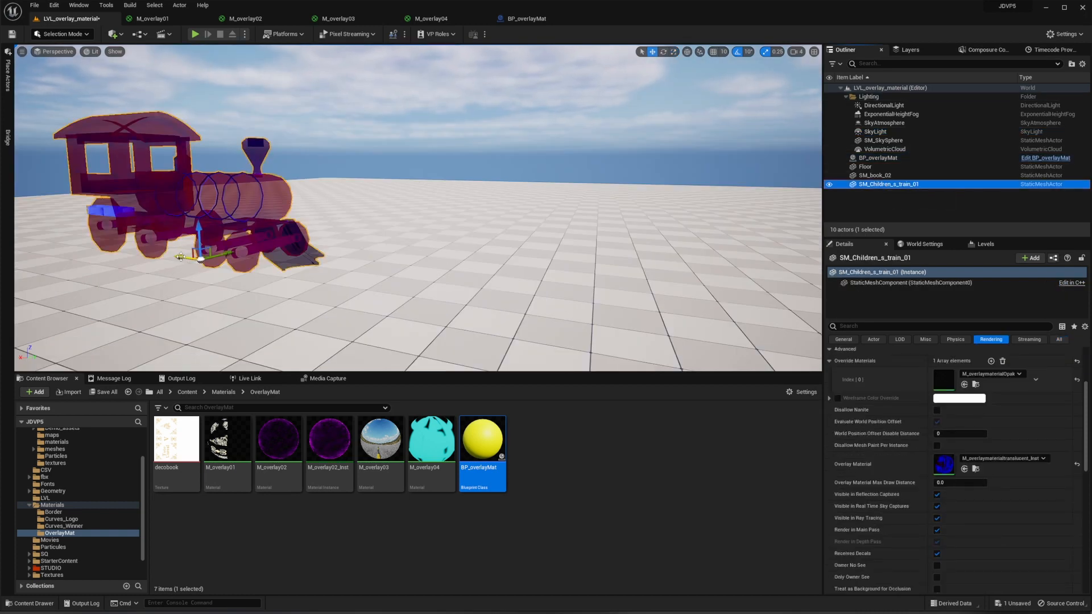
key(f)
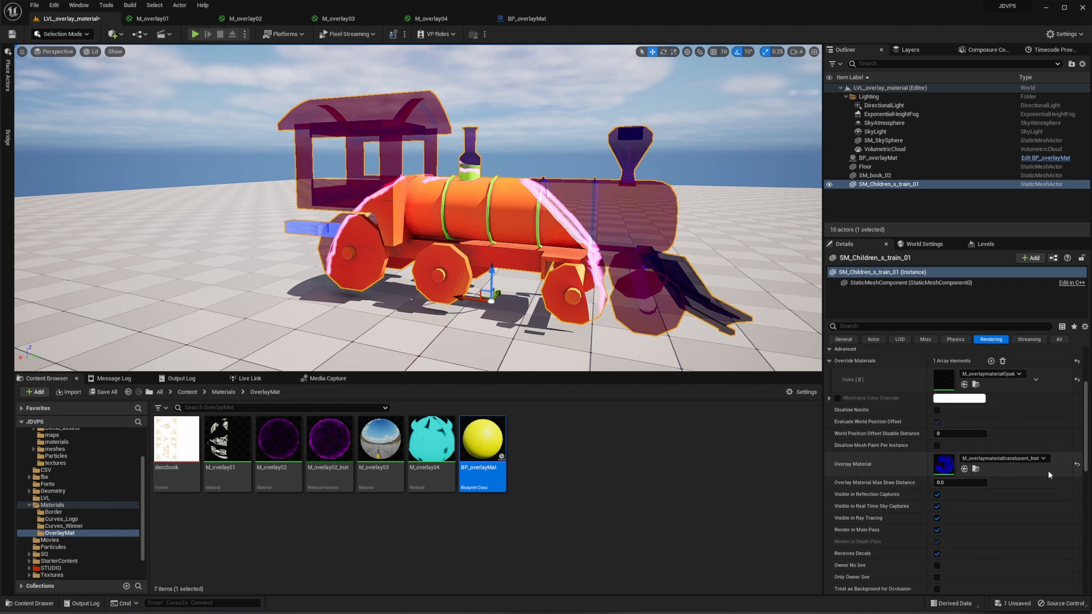
double_click(947, 467)
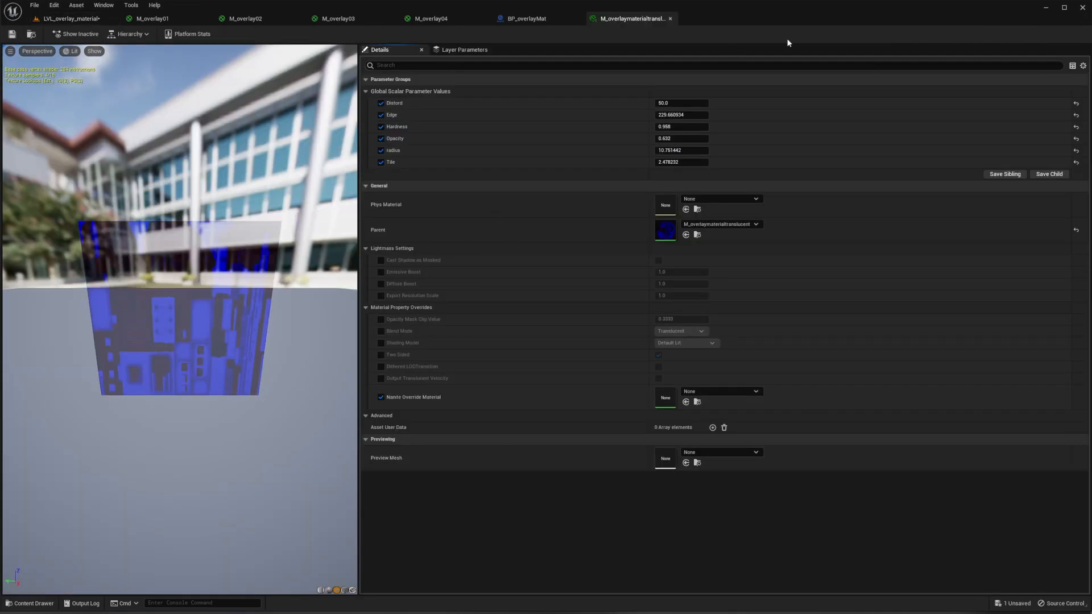
drag(637, 22, 662, 226)
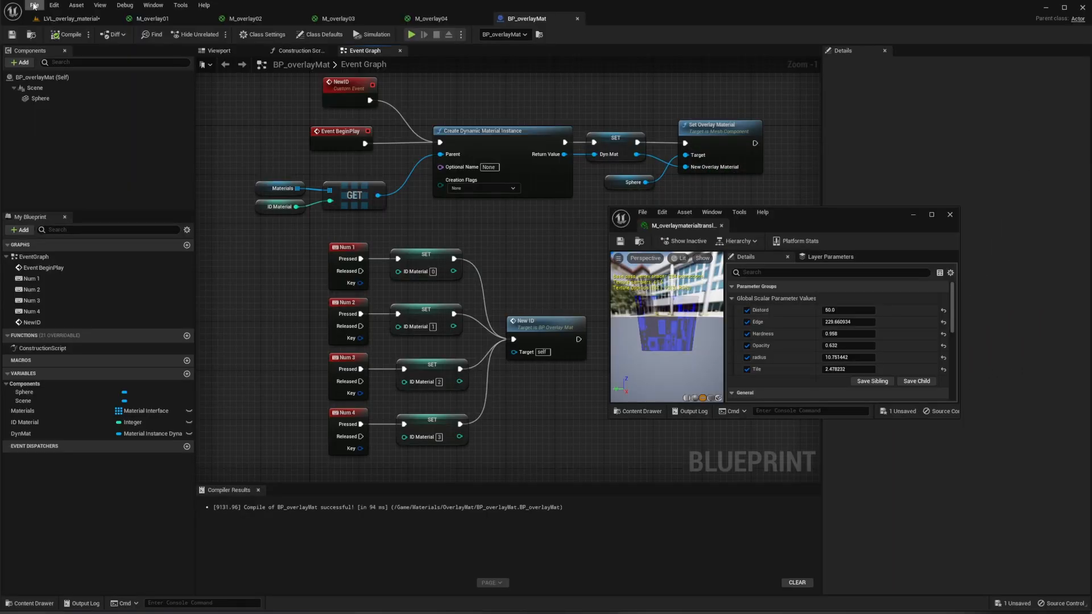
click(53, 22)
drag(800, 214, 866, 262)
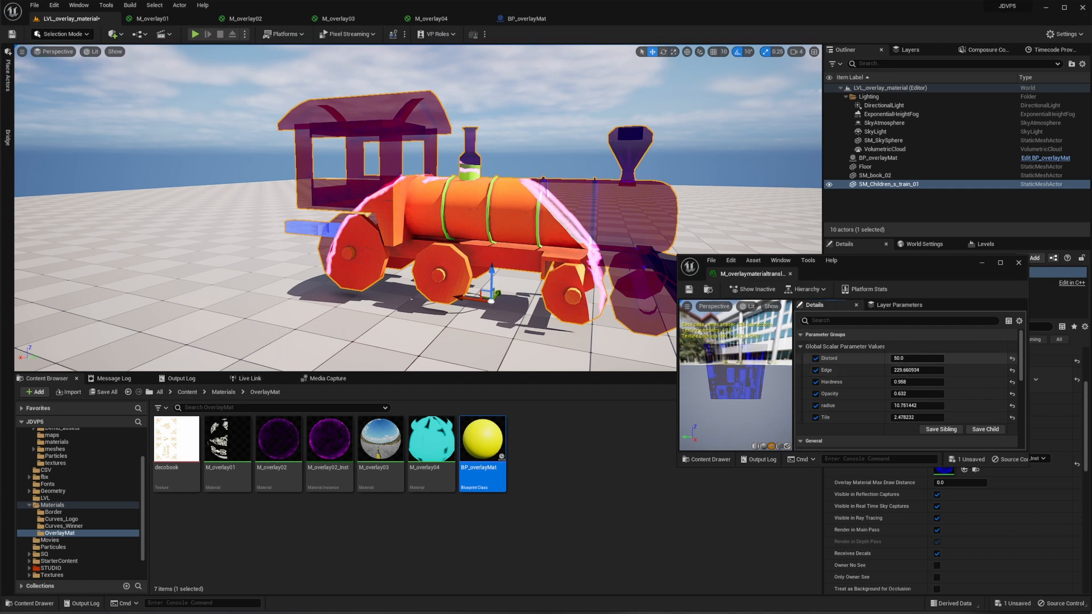
Step: Set the train overlay instance's Distord to about 16.2, Edge about 168.8, Hardness about 0.76, Opacity 0.168 and radius about 24.9
drag(917, 359, 891, 383)
mouse_move(905, 394)
mouse_down()
mouse_move(892, 394)
mouse_move(904, 406)
mouse_up()
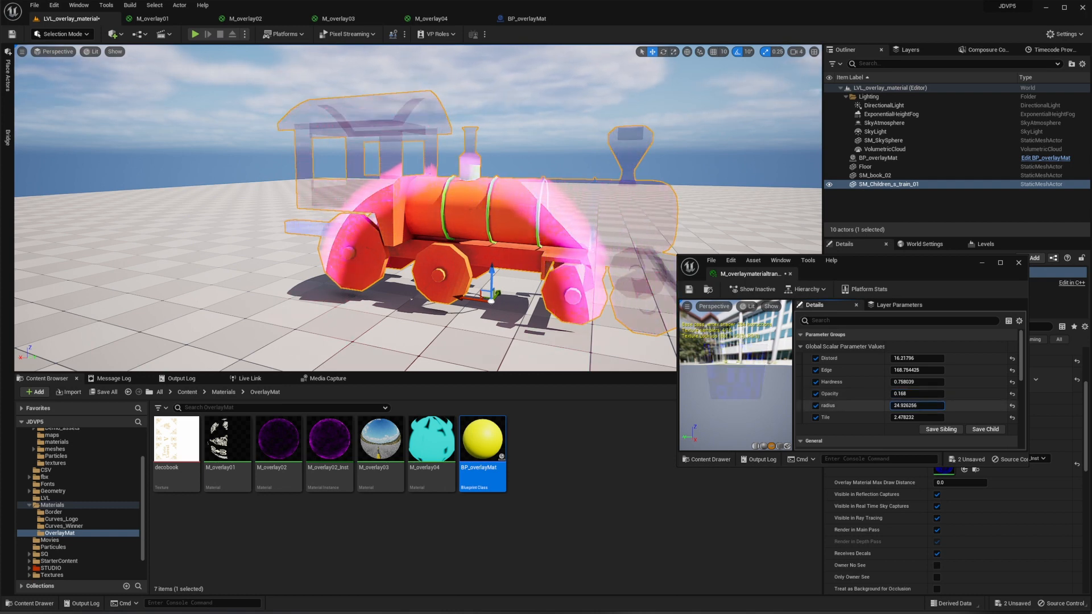